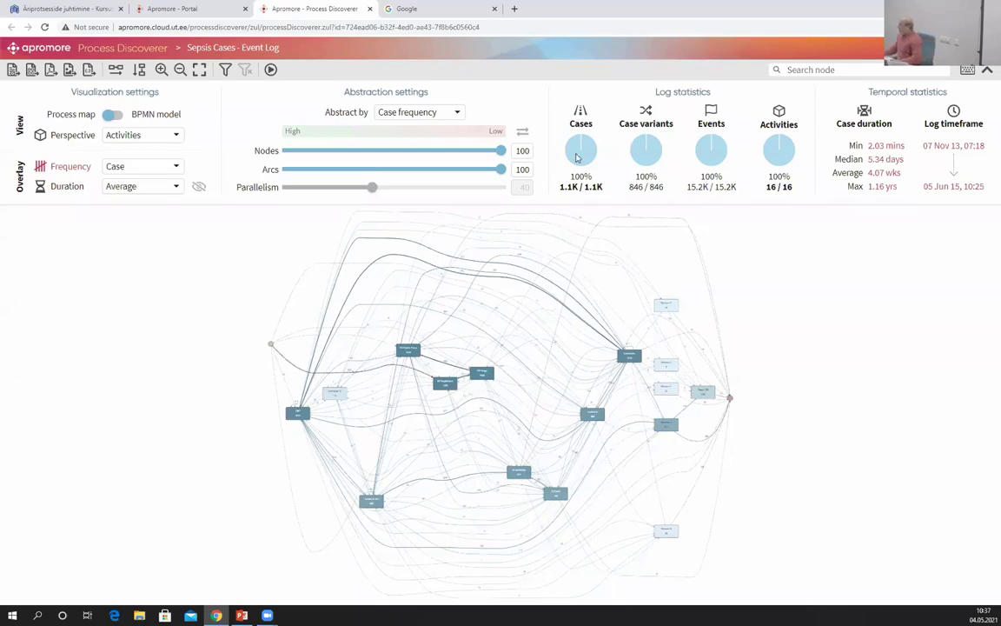
Simplify the process map by reducing the arcs abstraction level to 42.
scroll(158, 404, "up", 2)
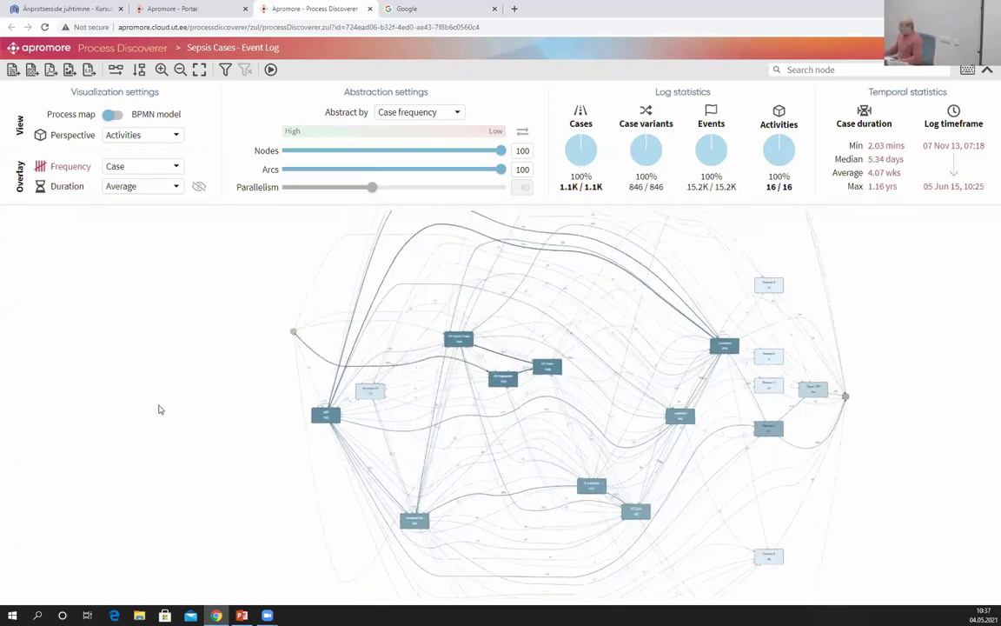
left_click_drag(38, 373, 26, 376)
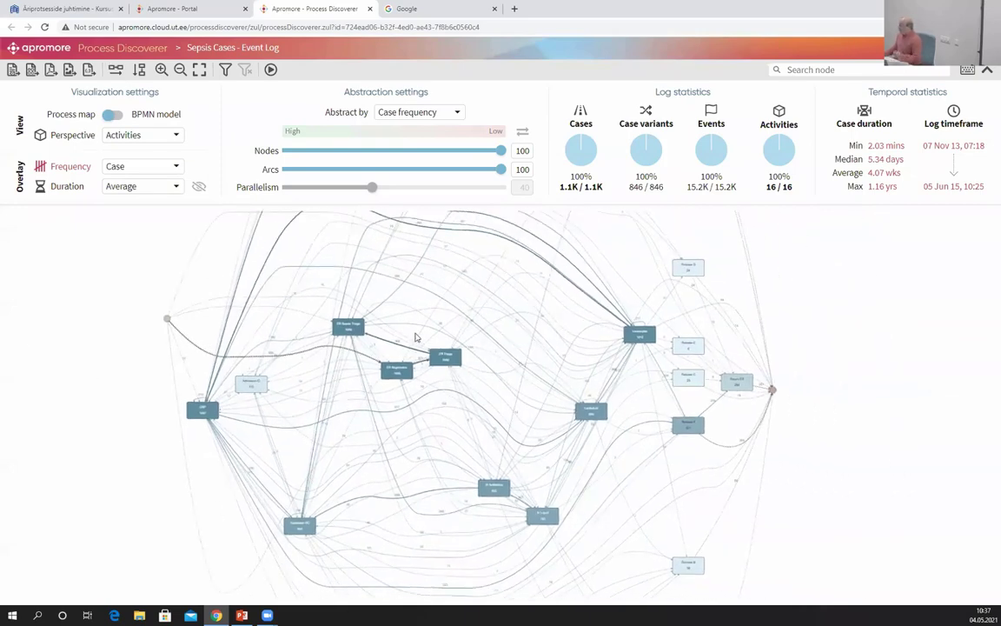
left_click(374, 169)
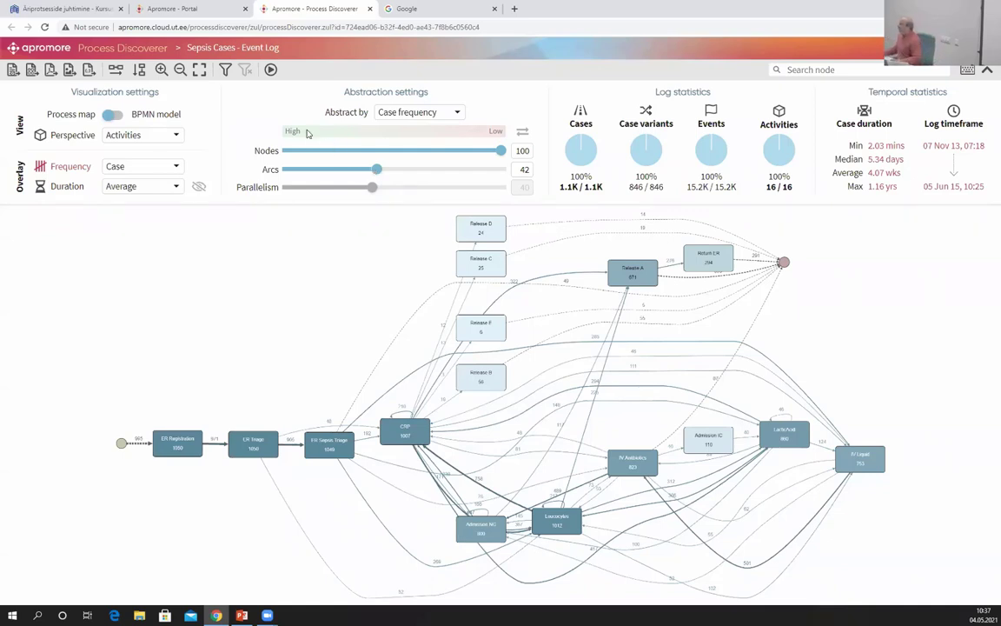
Filter the log by the Age event attribute, retaining only cases with values 65 to 90.
left_click(224, 69)
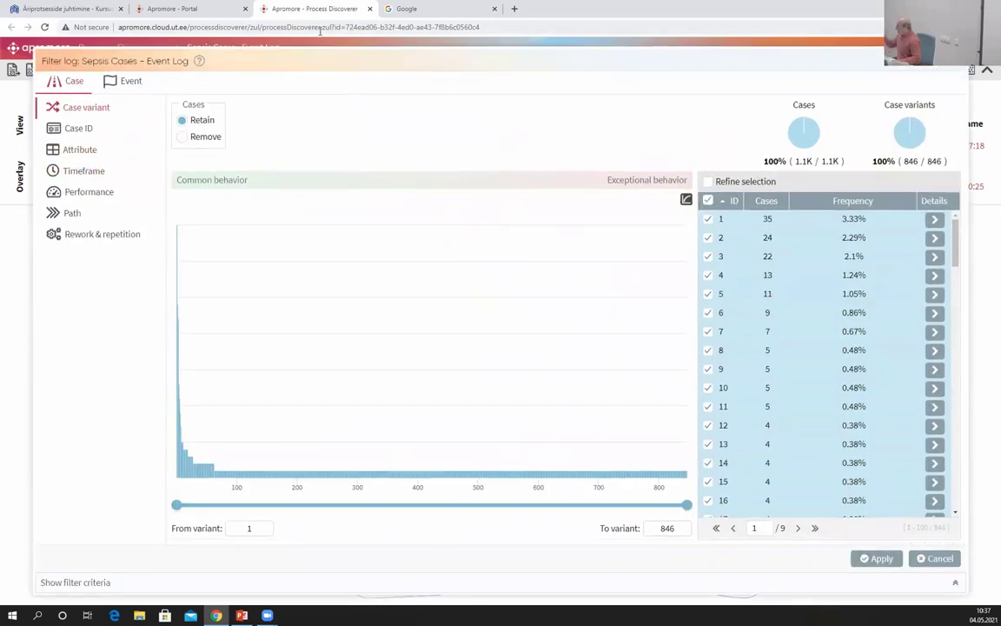
left_click(77, 152)
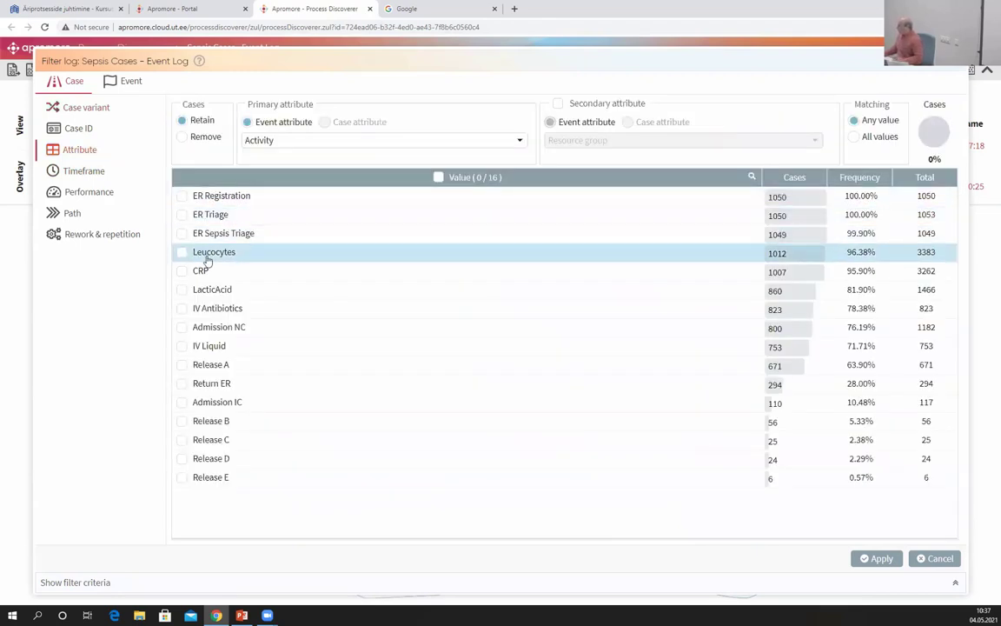
left_click(204, 311)
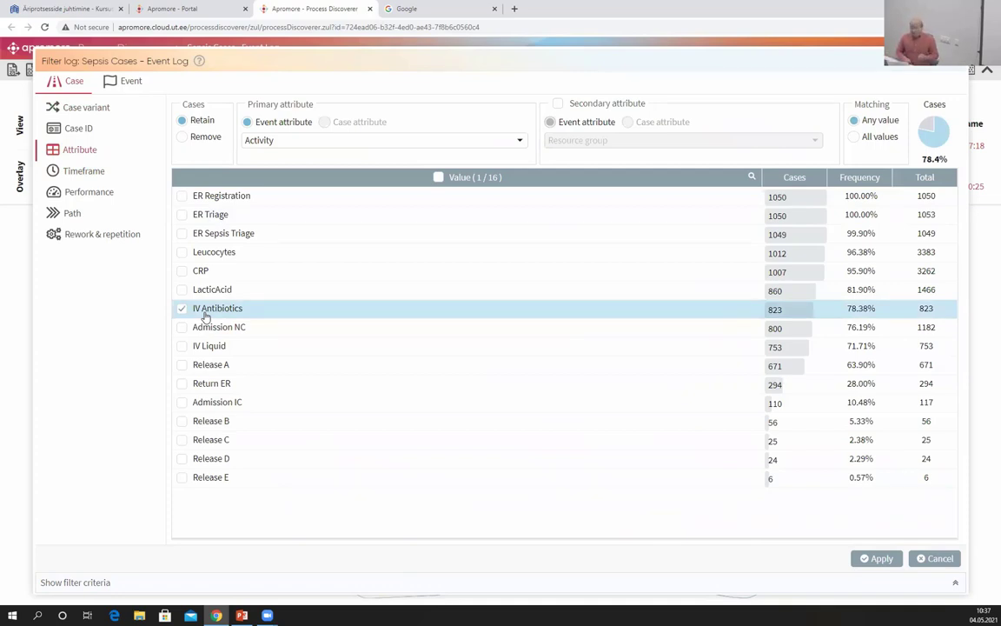
left_click(216, 313)
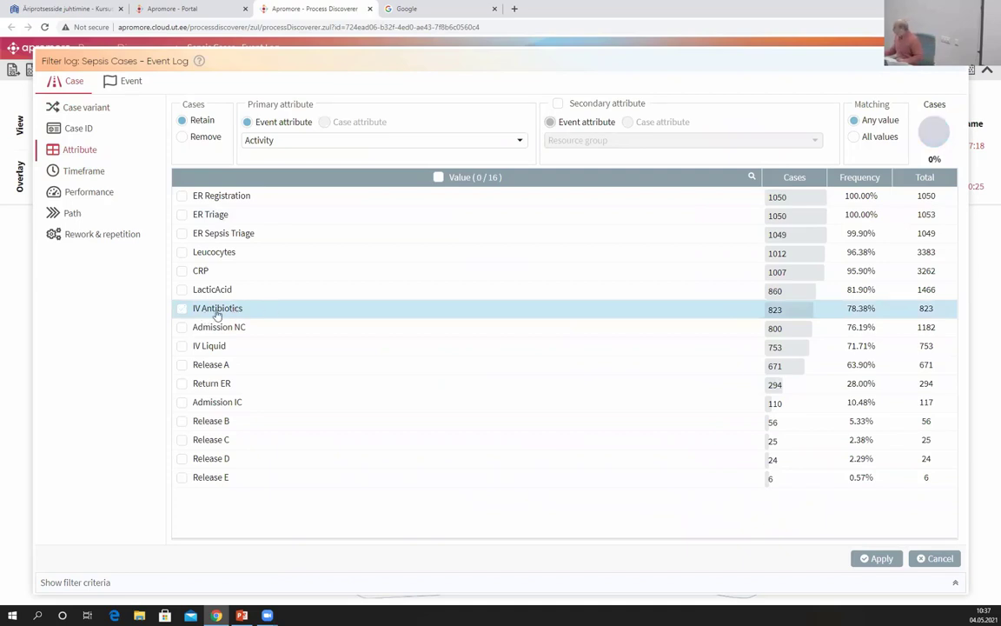
left_click(266, 143)
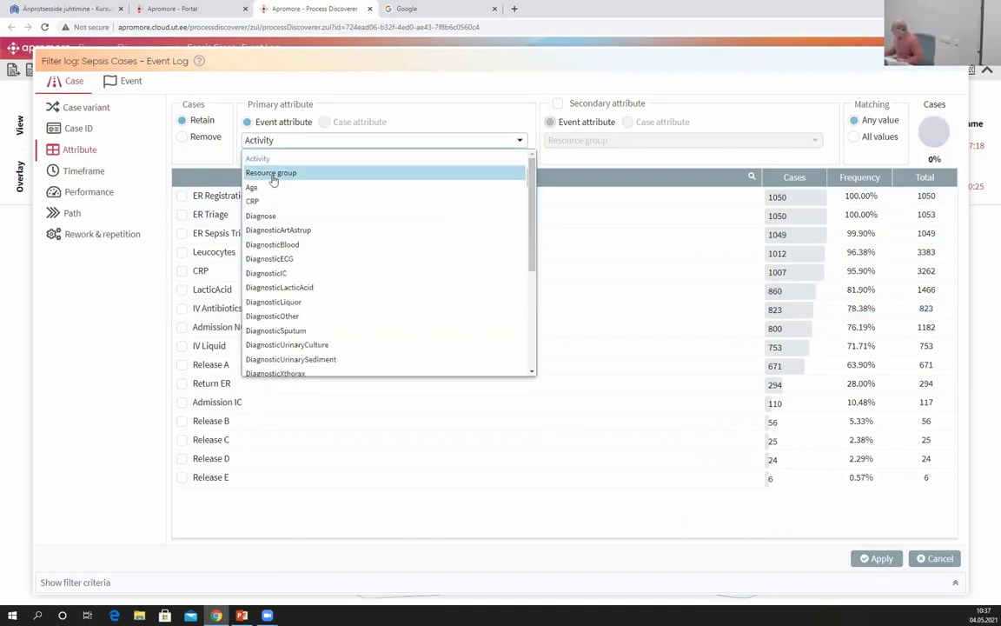
left_click(274, 193)
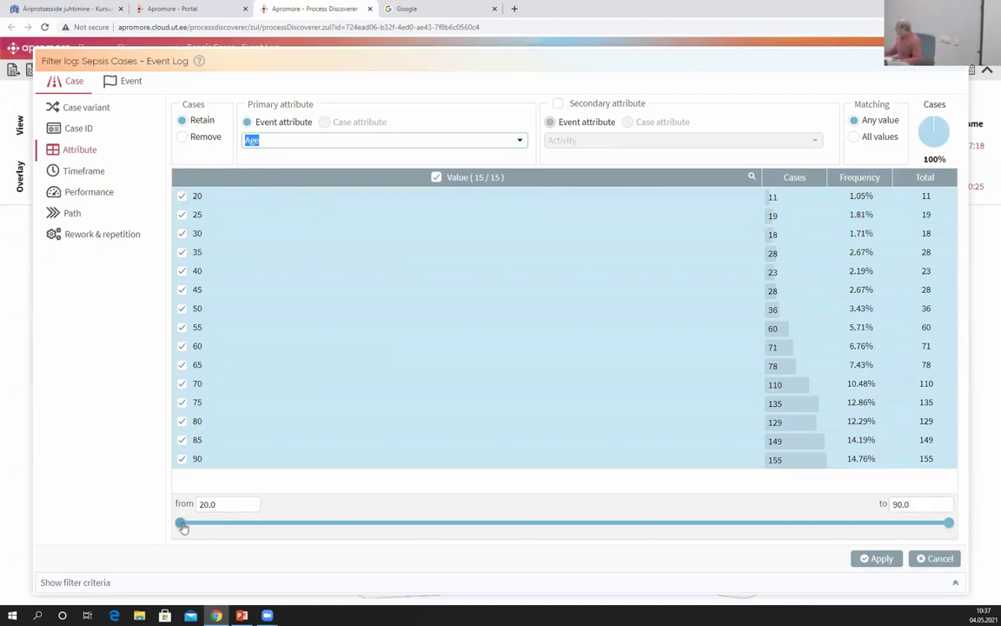
left_click_drag(179, 523, 654, 518)
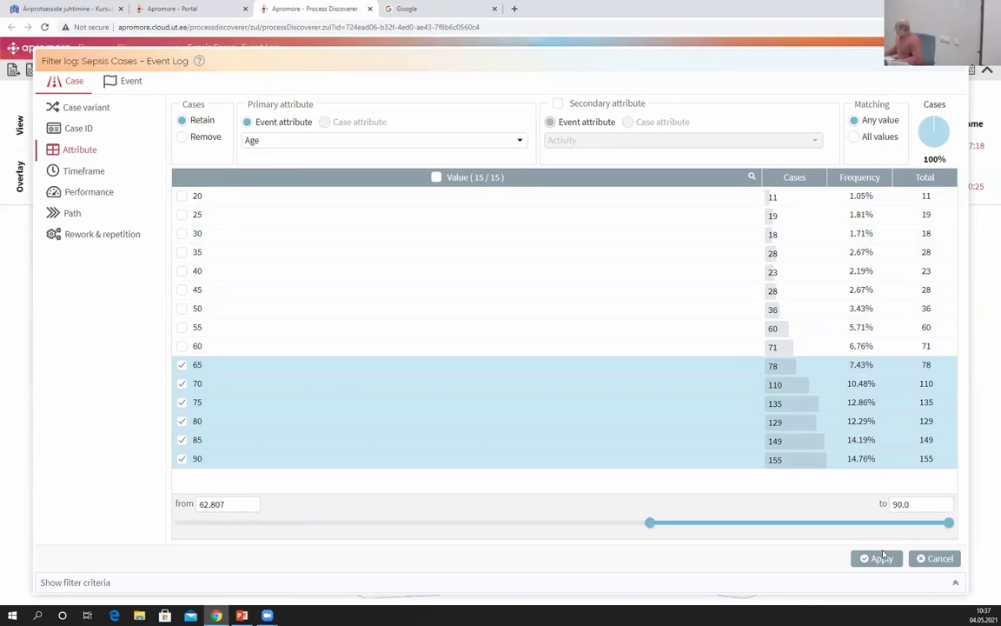
left_click(880, 558)
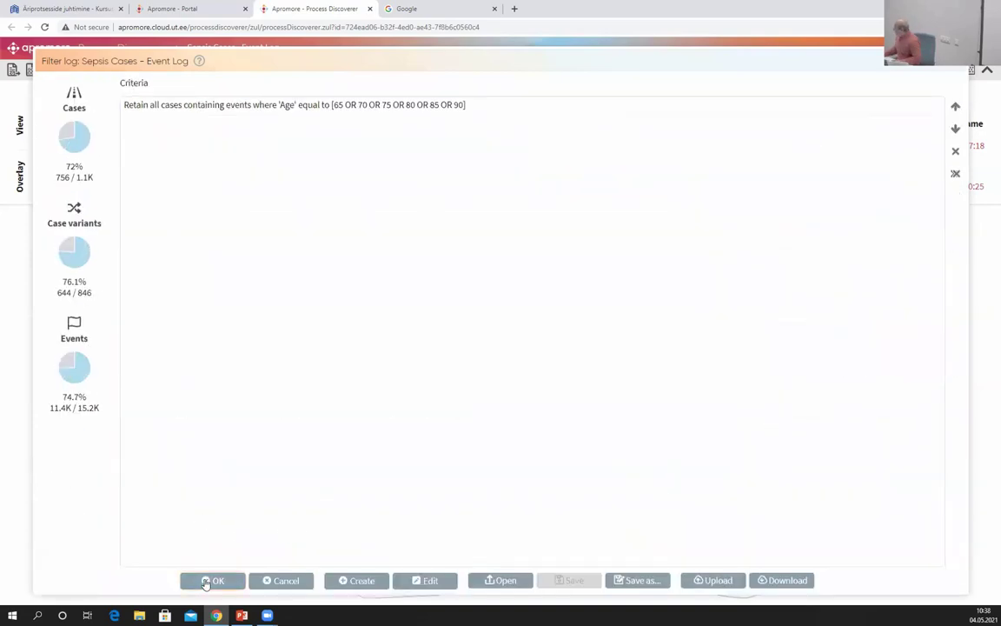
left_click(212, 580)
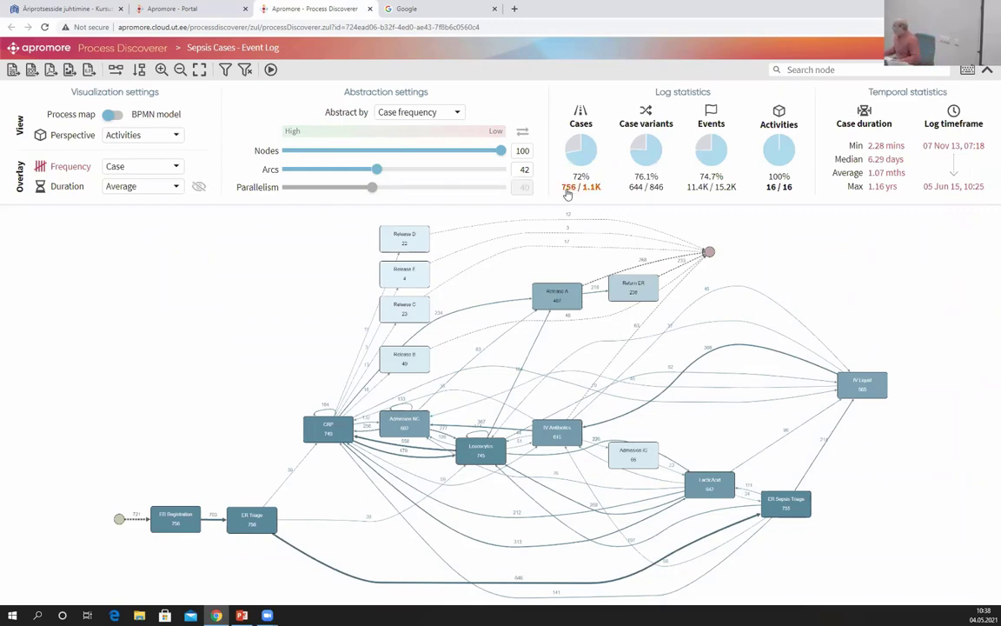
View the list of cases retained by the age filter, then close it.
left_click_drag(555, 193, 603, 195)
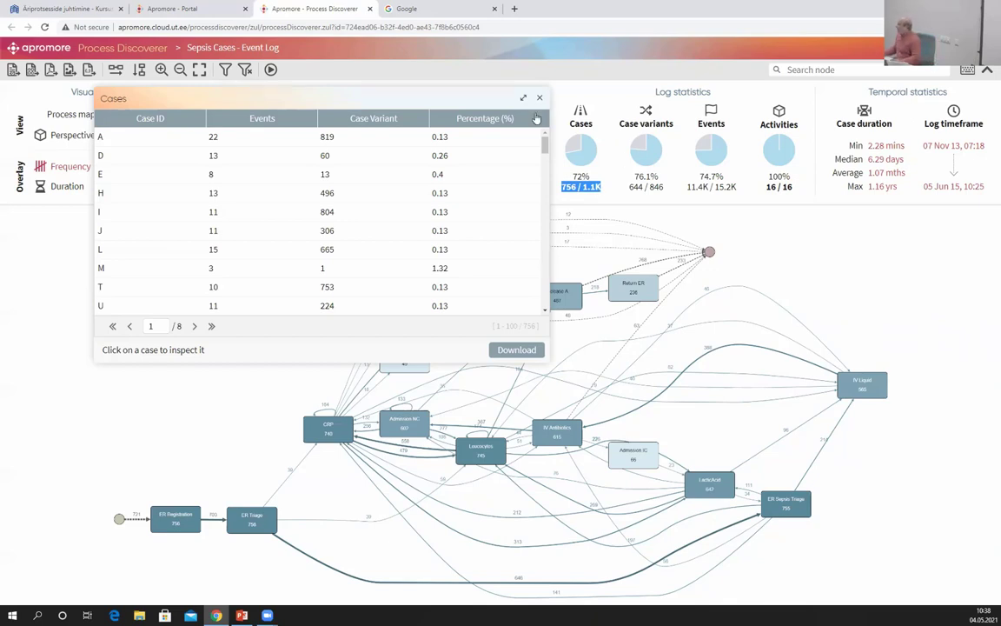
left_click(623, 87)
left_click(539, 99)
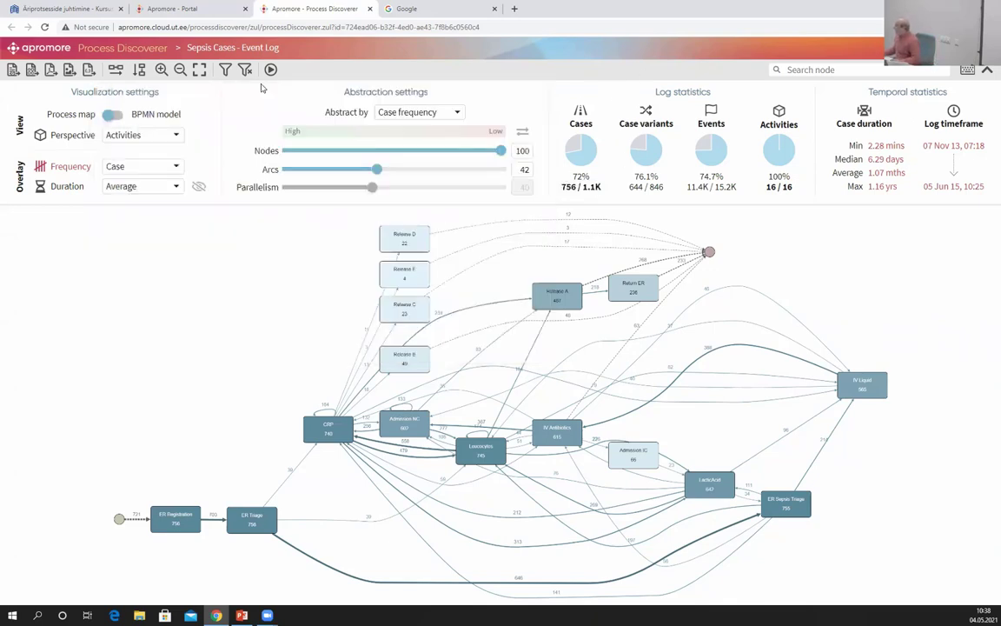
Clear all filters and apply an attribute filter retaining only cases where DiagnosticBlood is true.
left_click(246, 70)
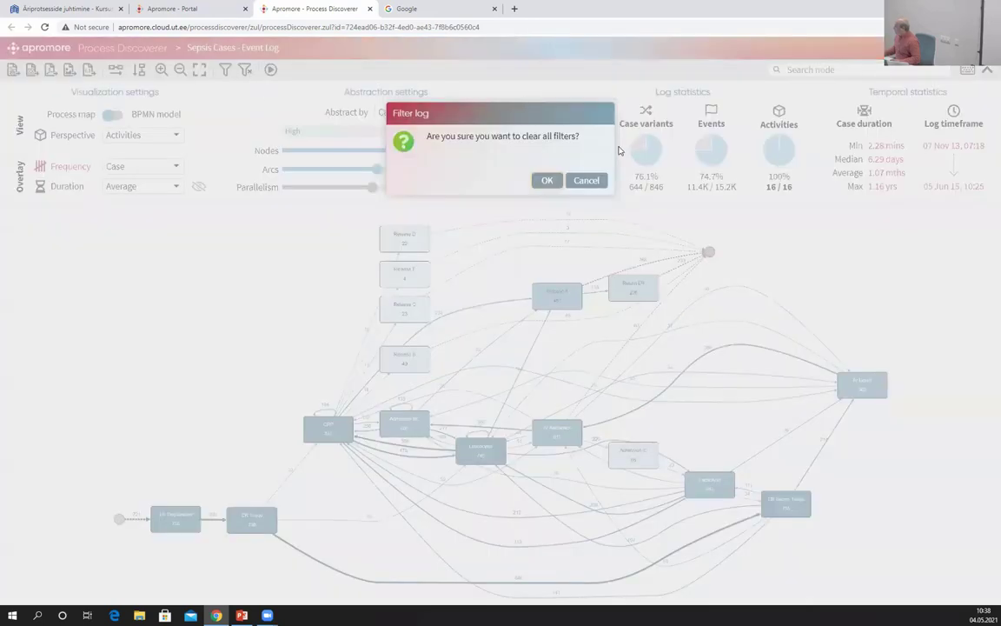
left_click(546, 181)
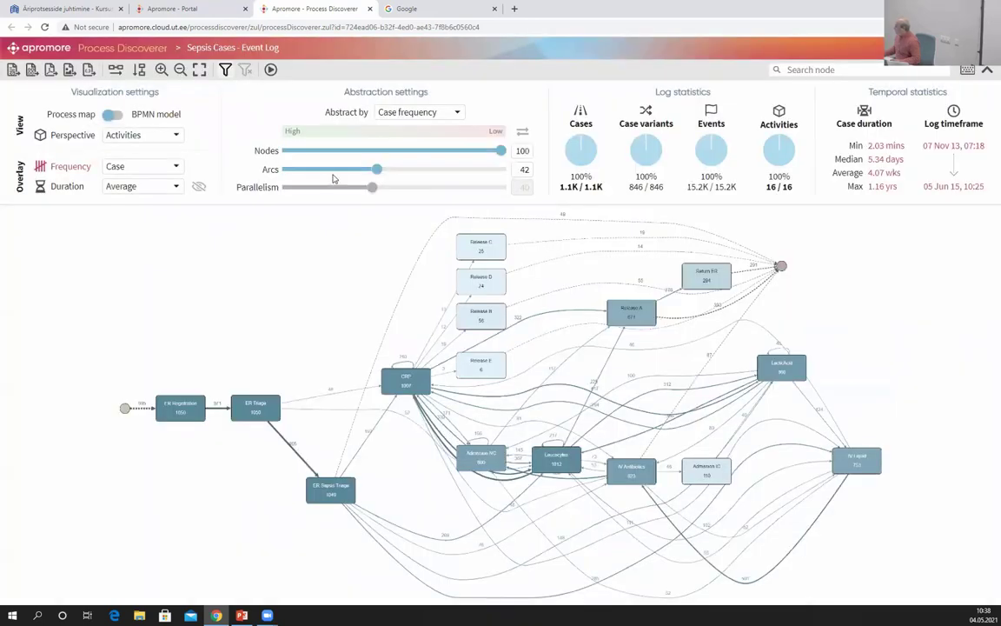
left_click(225, 70)
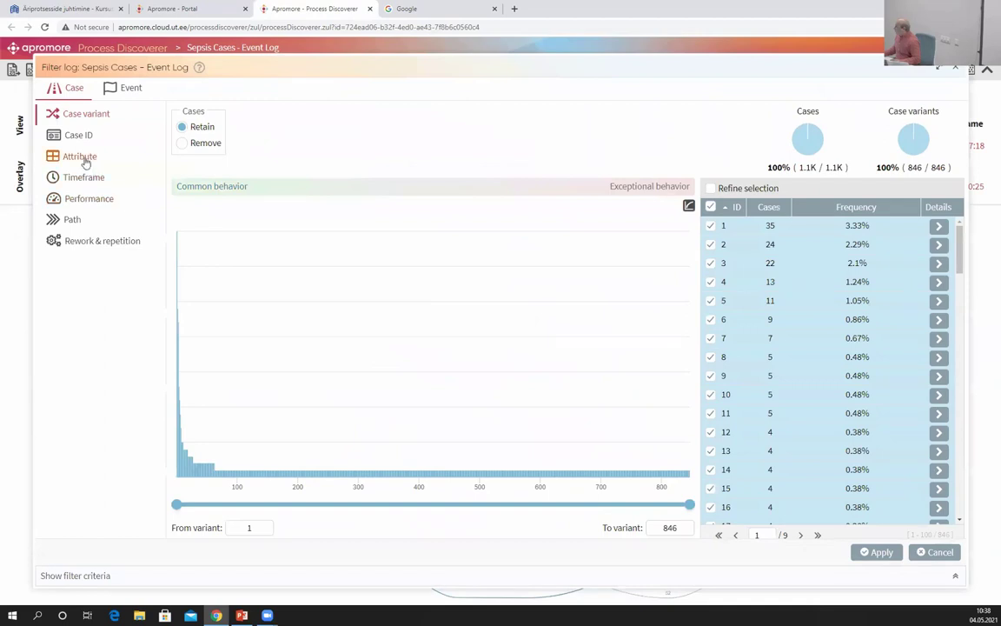
left_click(80, 157)
left_click(331, 148)
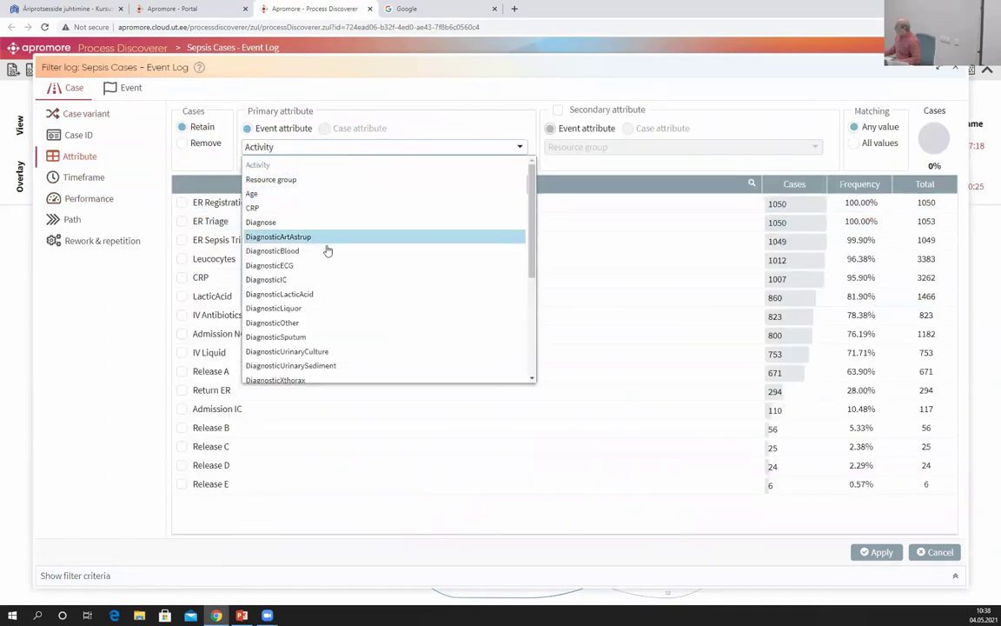
left_click(322, 252)
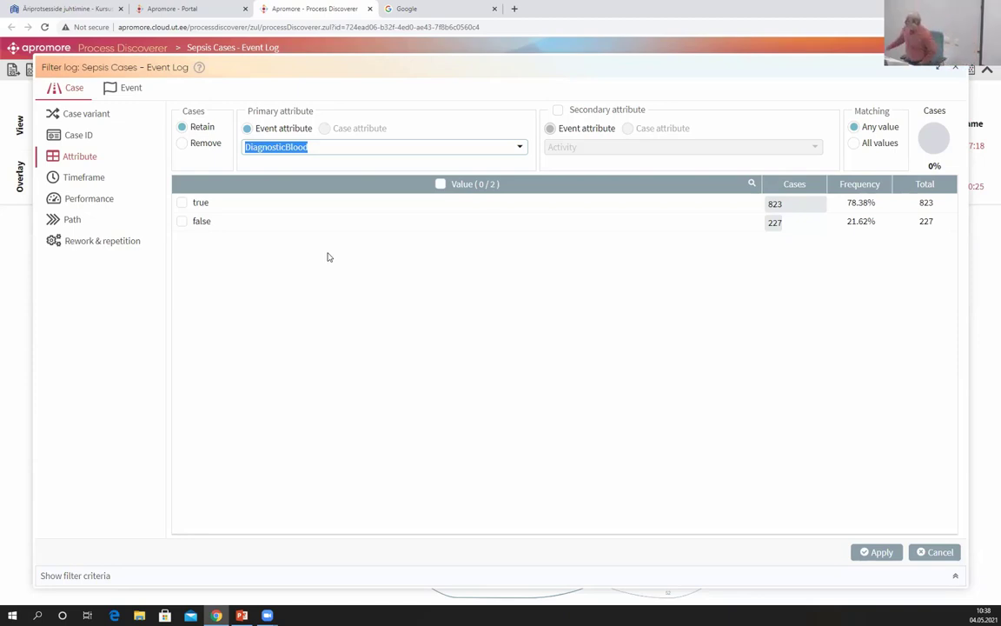
left_click(369, 148)
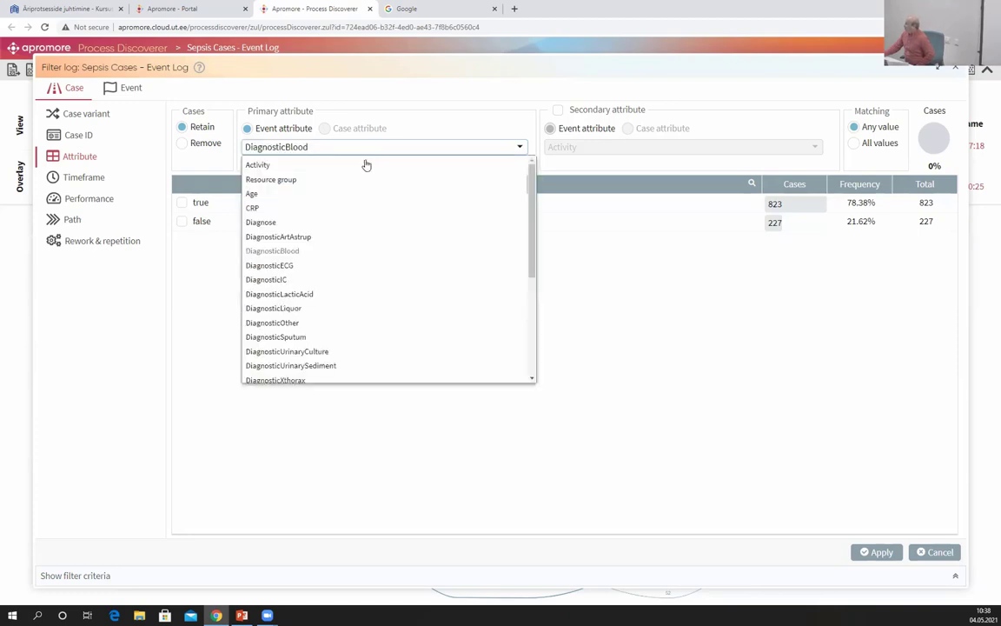
left_click(323, 251)
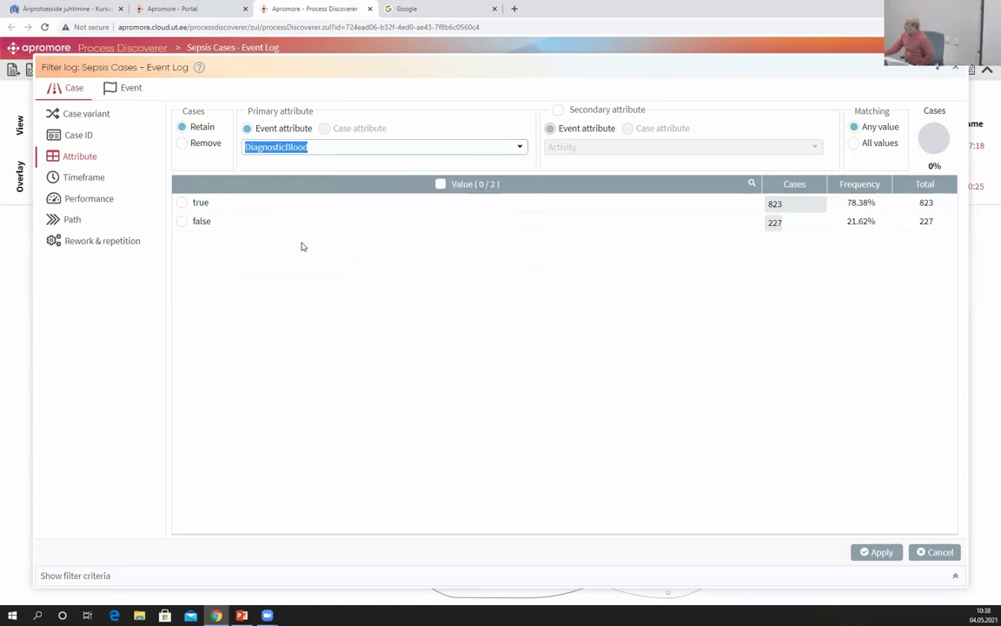
left_click(183, 205)
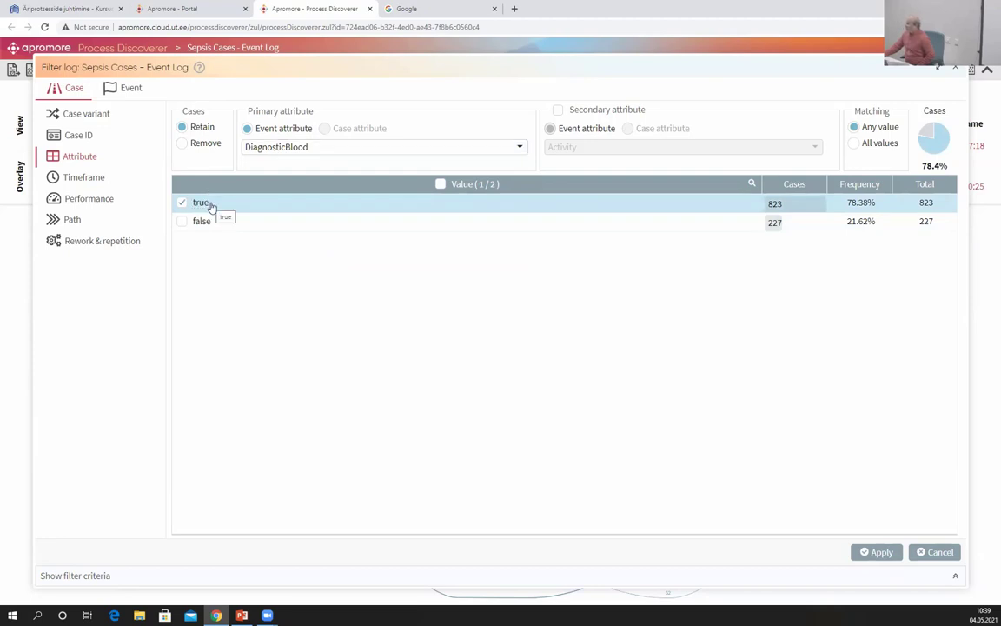
left_click(884, 553)
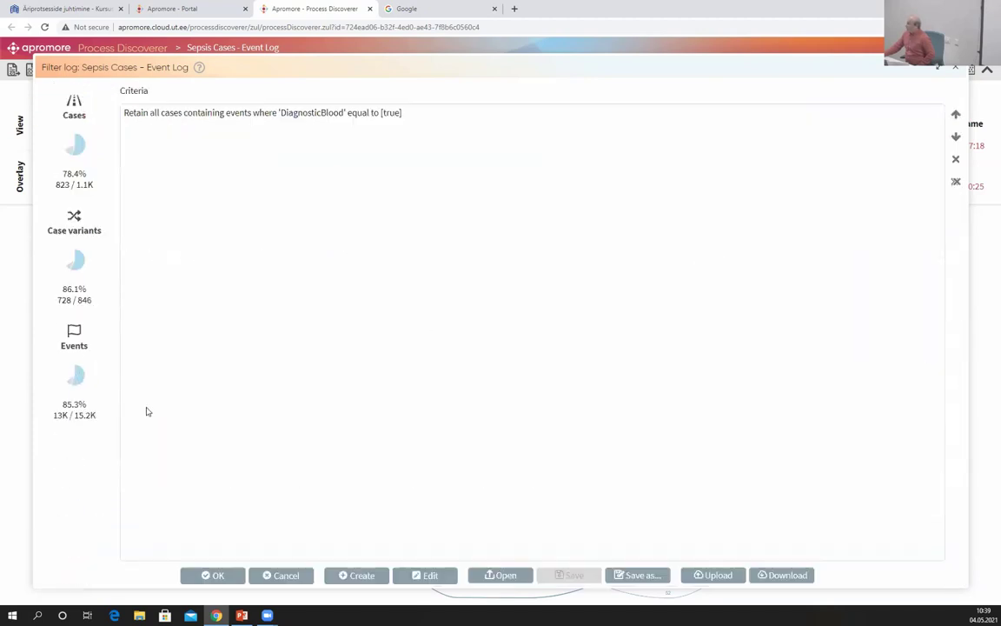
left_click(226, 576)
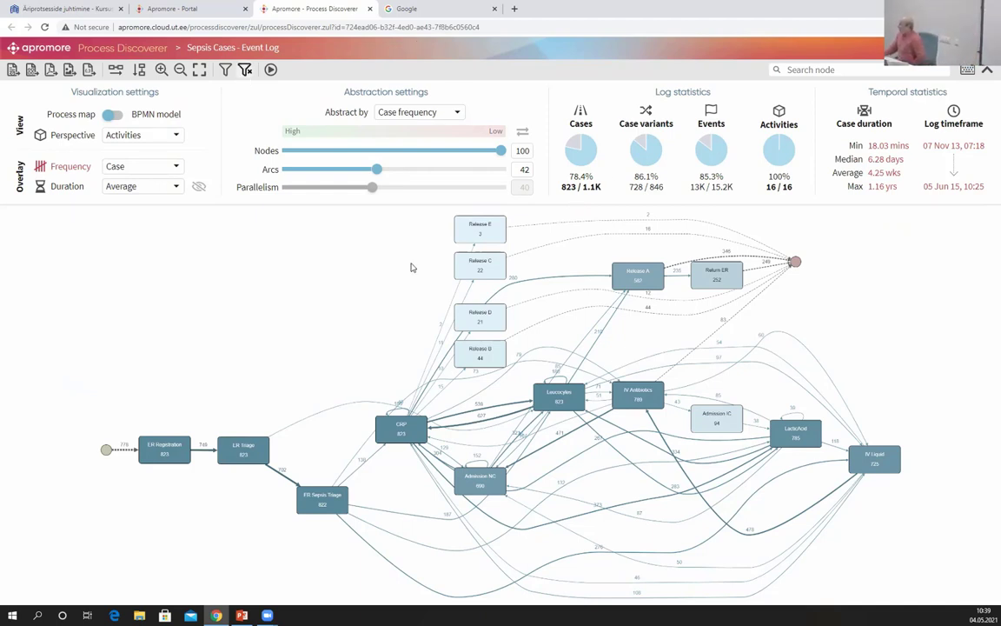
Clear the blood diagnostic filter and retain only cases contained in the timeframe ending 1/1/15 03:34:46 AM.
left_click(245, 70)
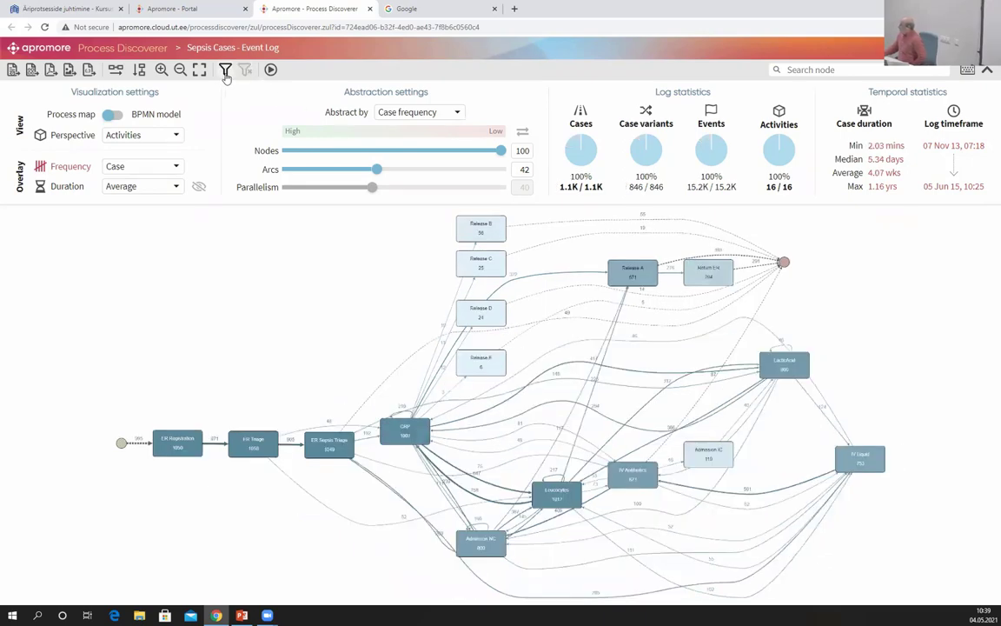
left_click(227, 71)
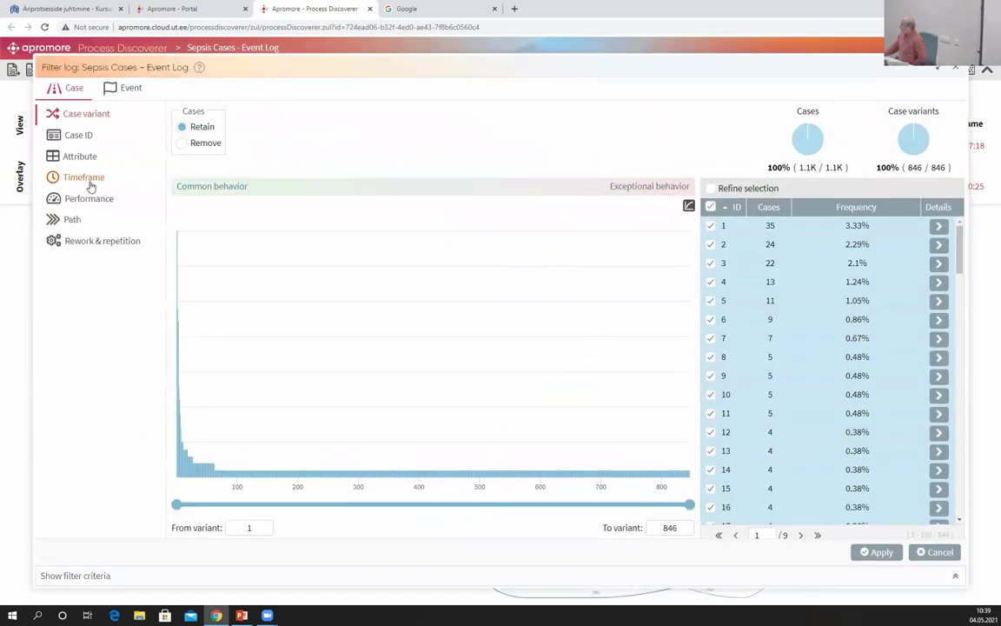
left_click(90, 179)
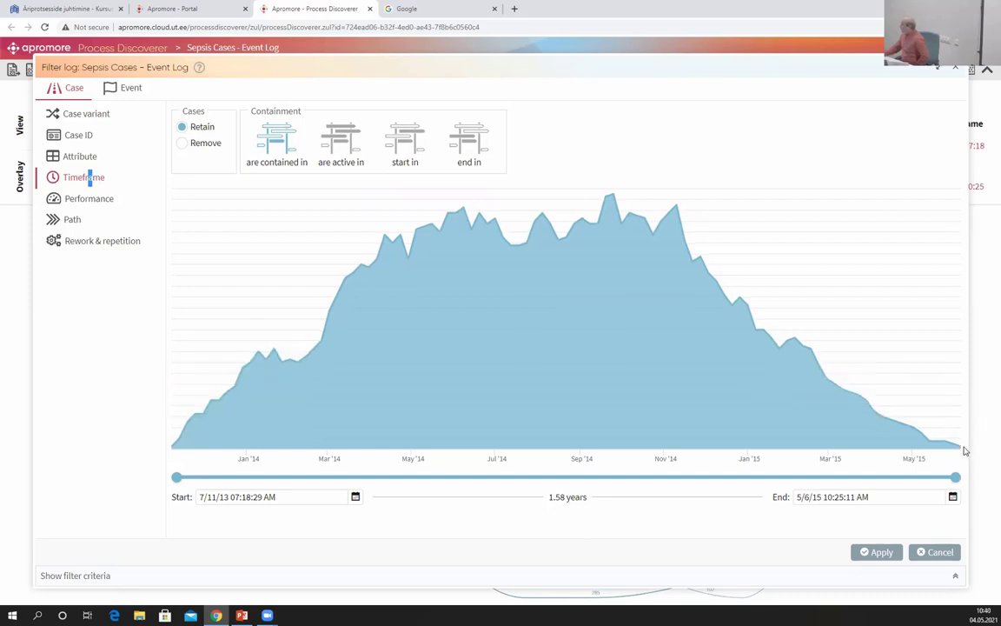
mouse_move(961, 451)
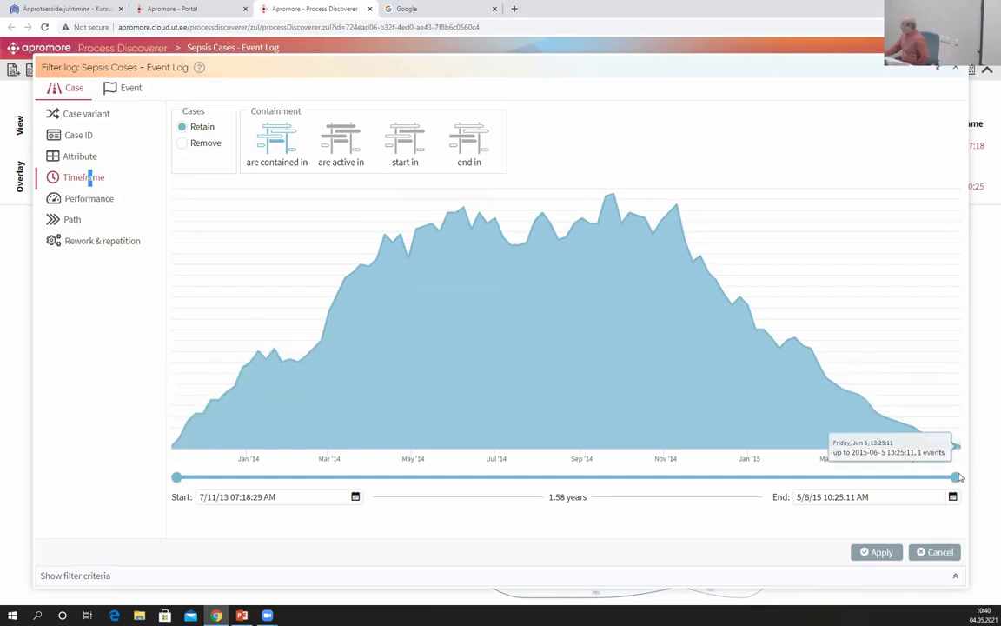
left_click_drag(959, 478, 745, 481)
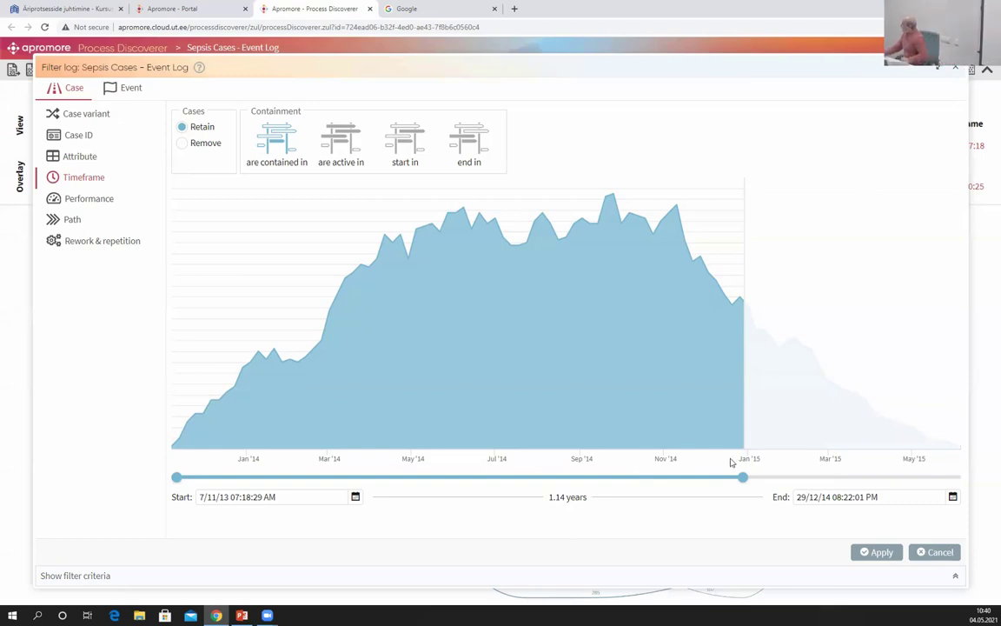
left_click_drag(742, 481, 746, 482)
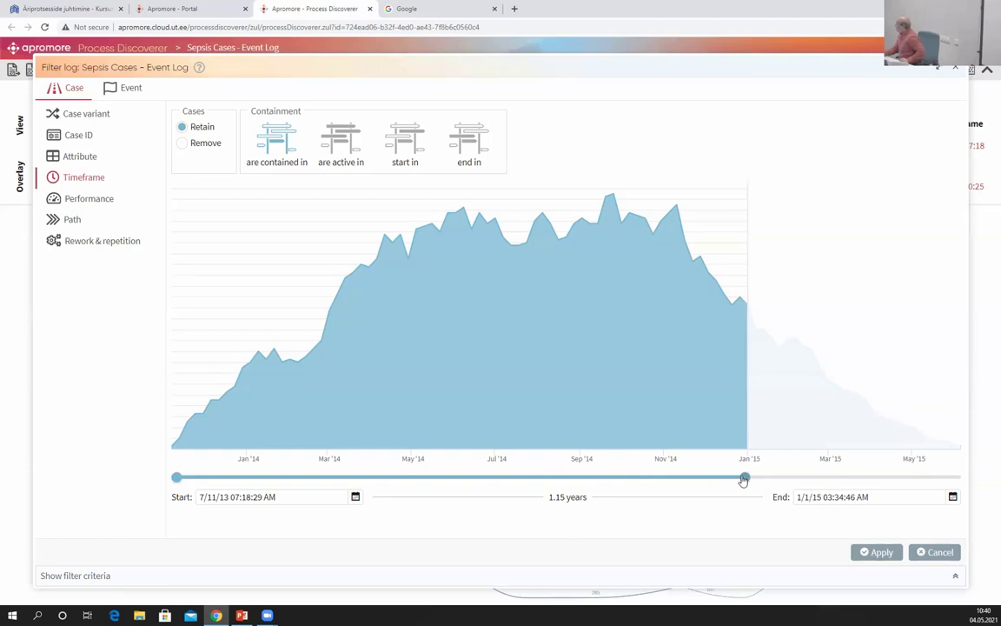
left_click_drag(744, 481, 745, 480)
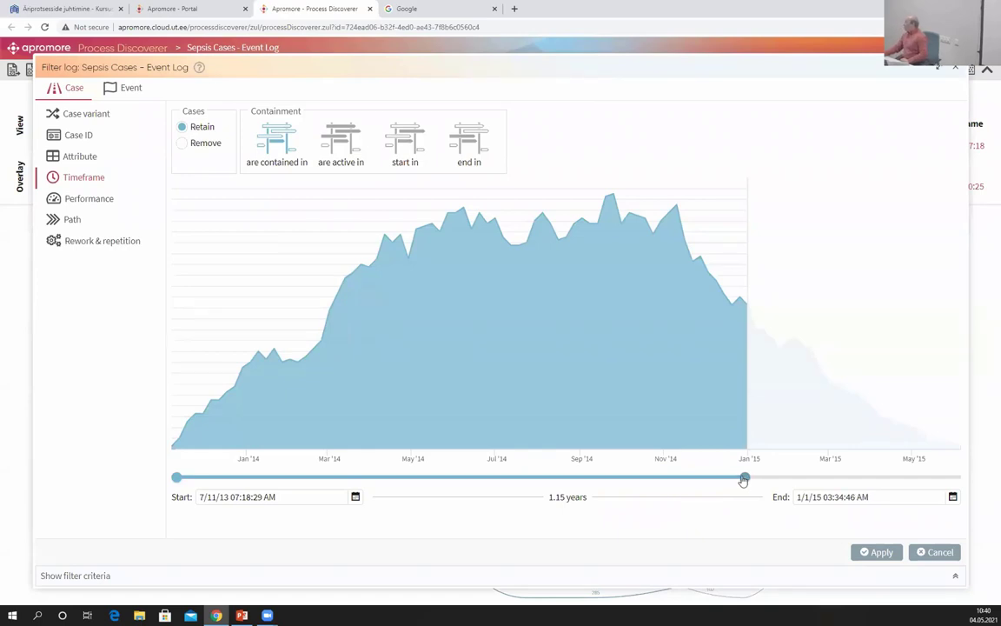
left_click(880, 553)
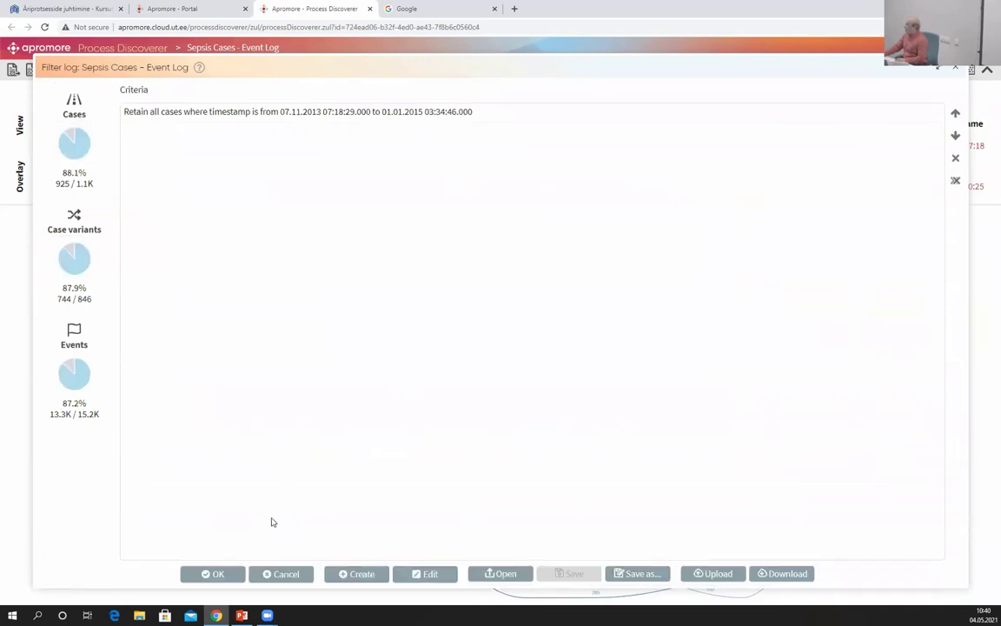
left_click(213, 573)
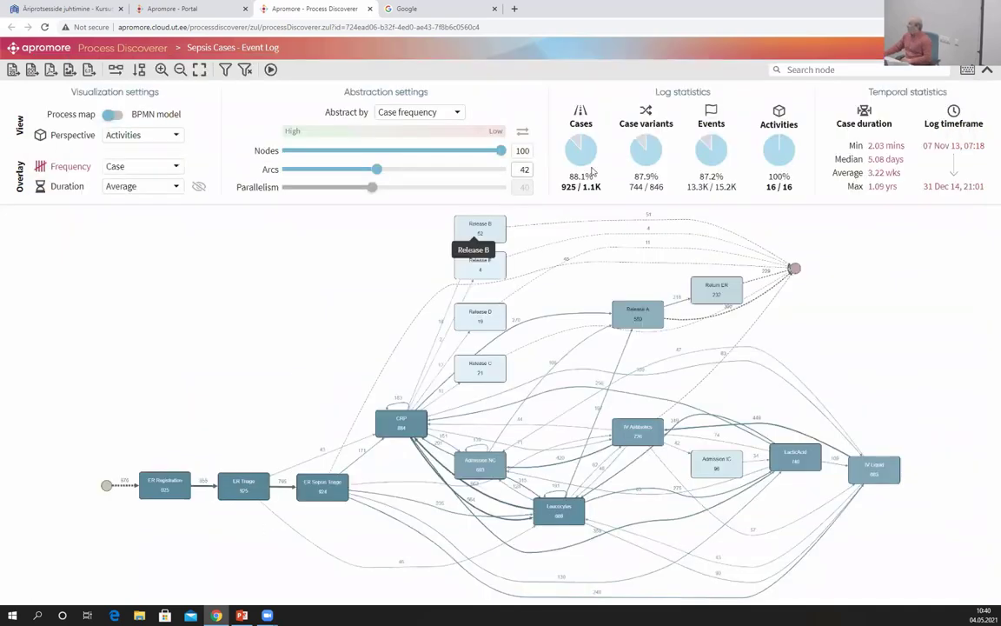
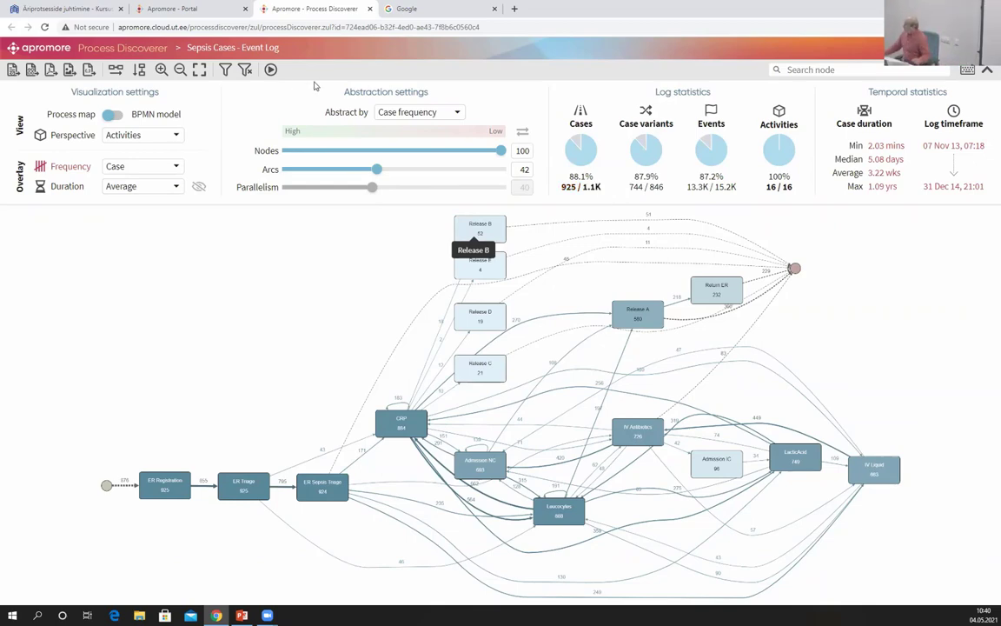
Clear all filters and apply a performance filter retaining only cases with a case duration of at most 4 weeks.
left_click(224, 69)
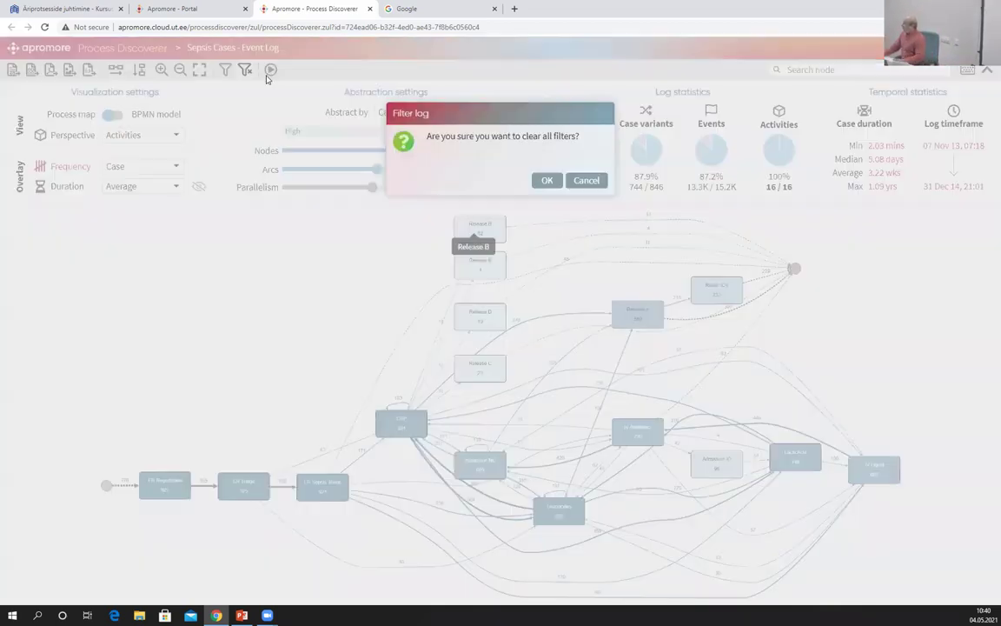
left_click(545, 183)
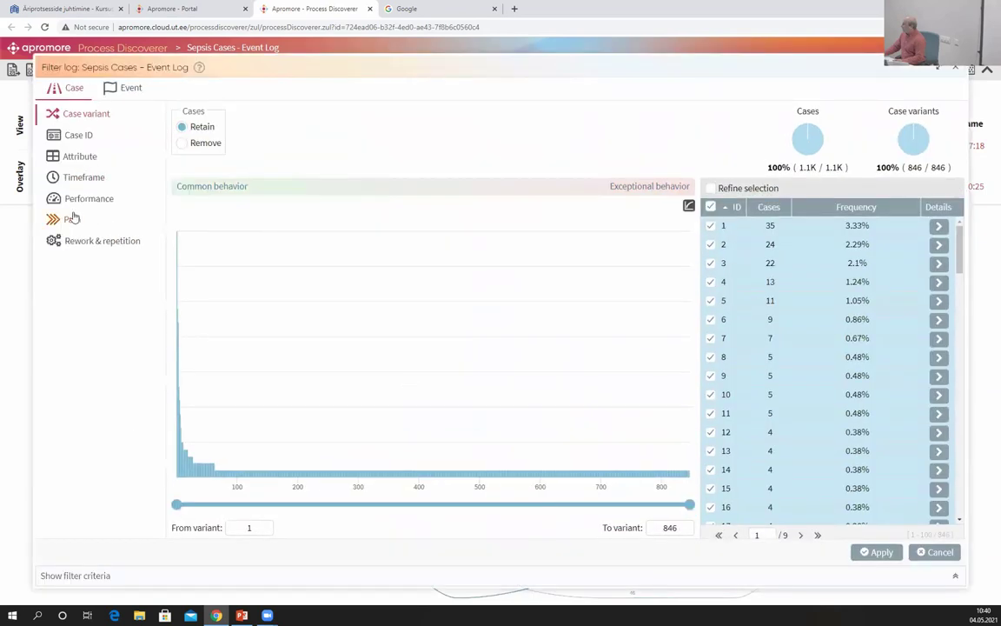
left_click(89, 200)
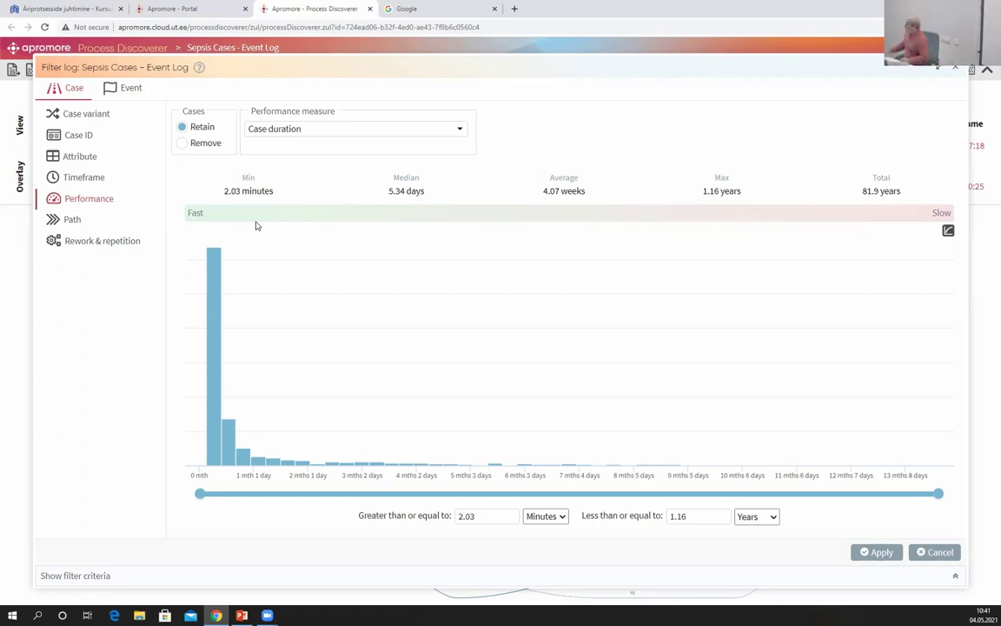
left_click(749, 519)
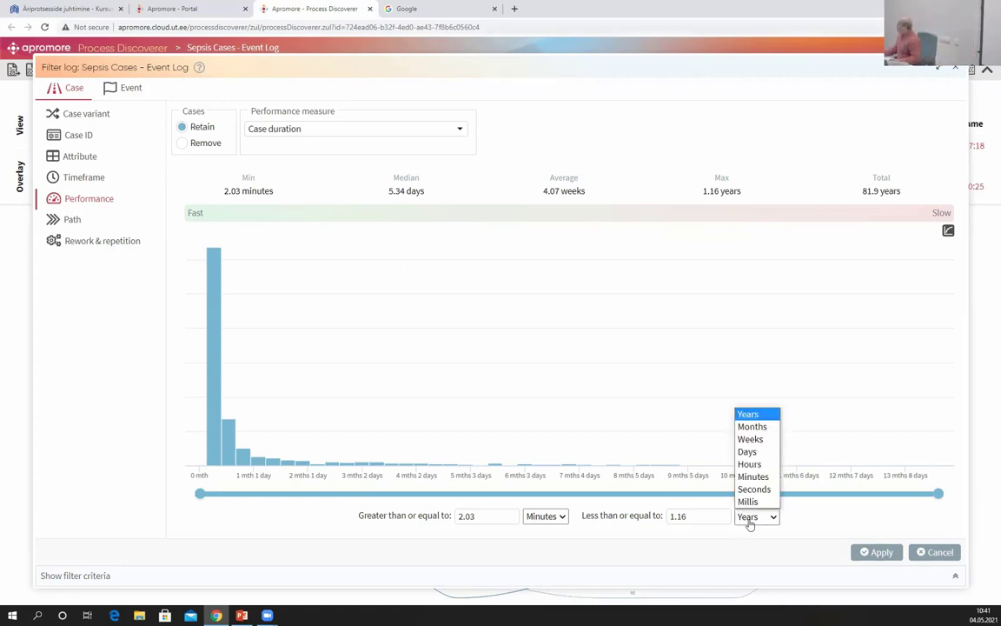
left_click(751, 439)
left_click_drag(696, 518, 666, 519)
type("4")
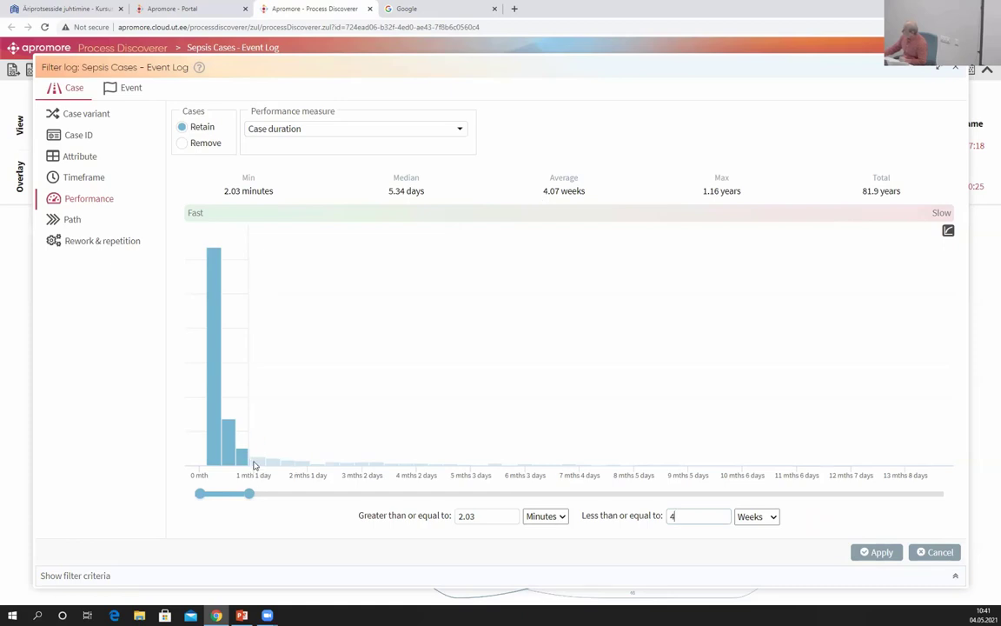
left_click(867, 557)
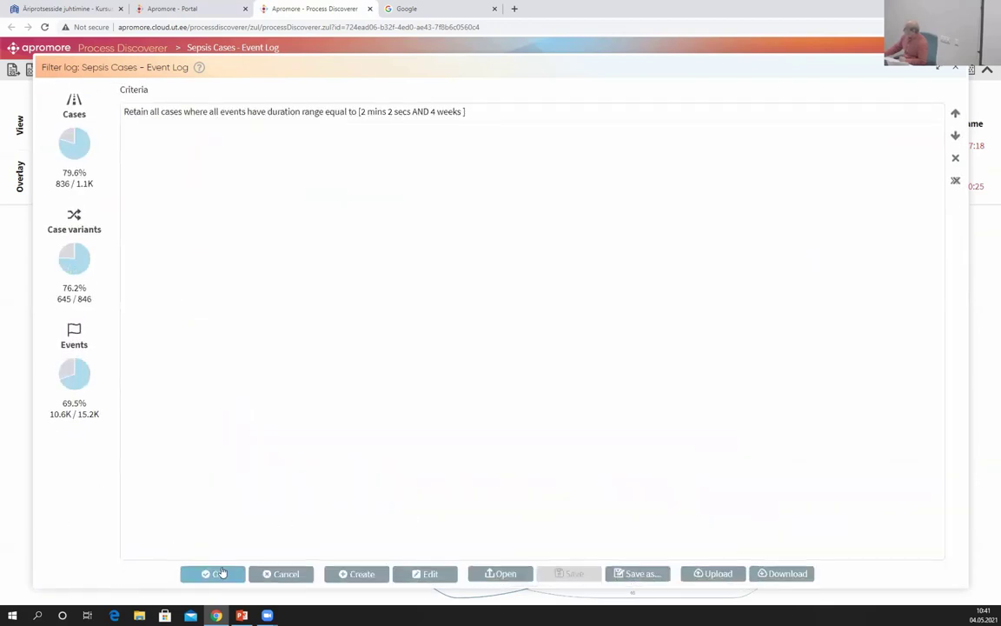
left_click(212, 574)
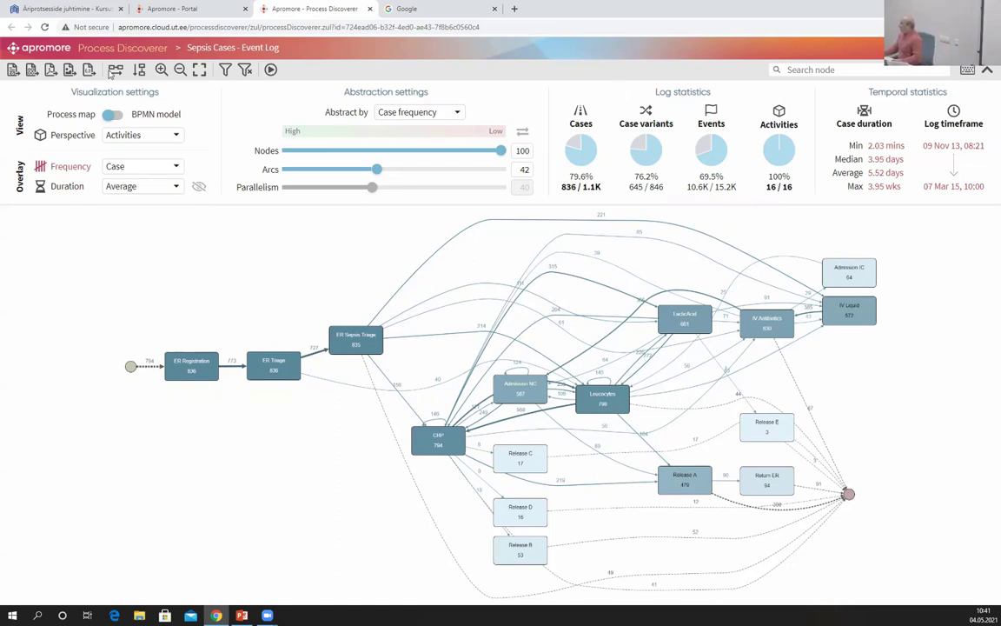
Reopen the case duration criterion to view the available performance measures, then cancel editing.
left_click(225, 69)
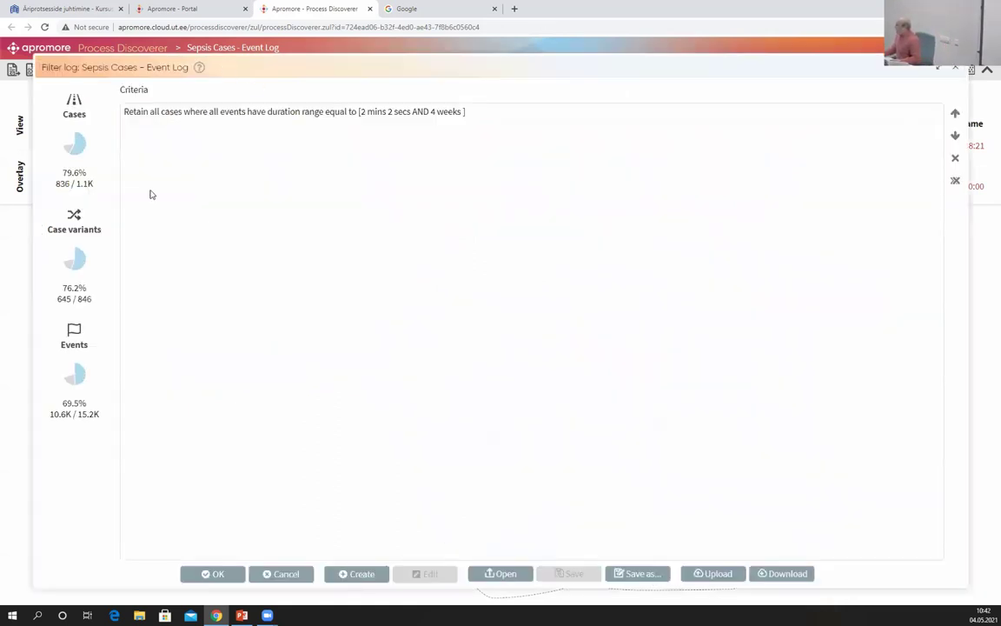
left_click(272, 112)
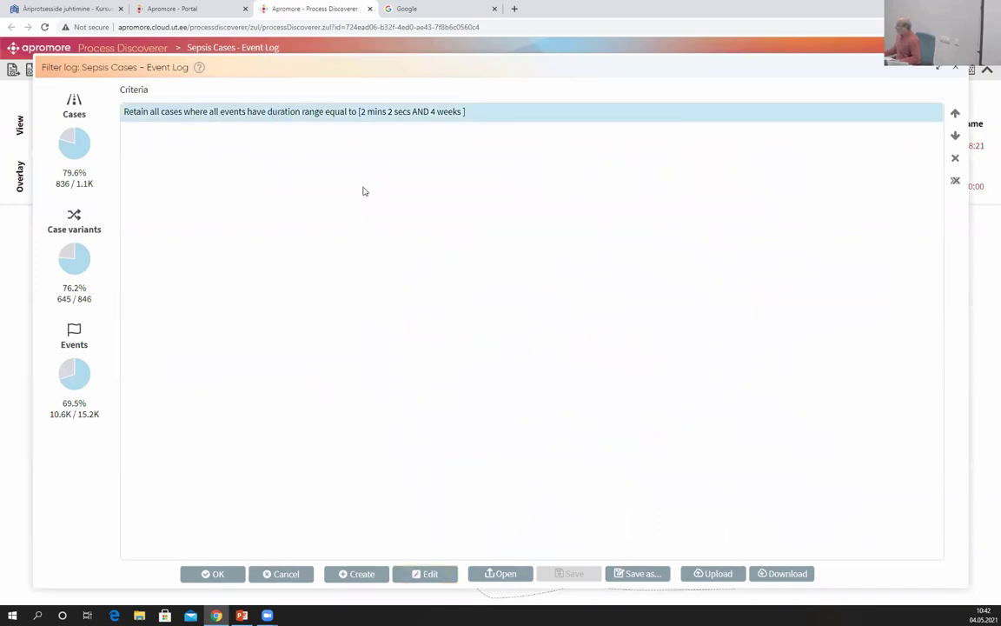
double_click(261, 119)
left_click(291, 130)
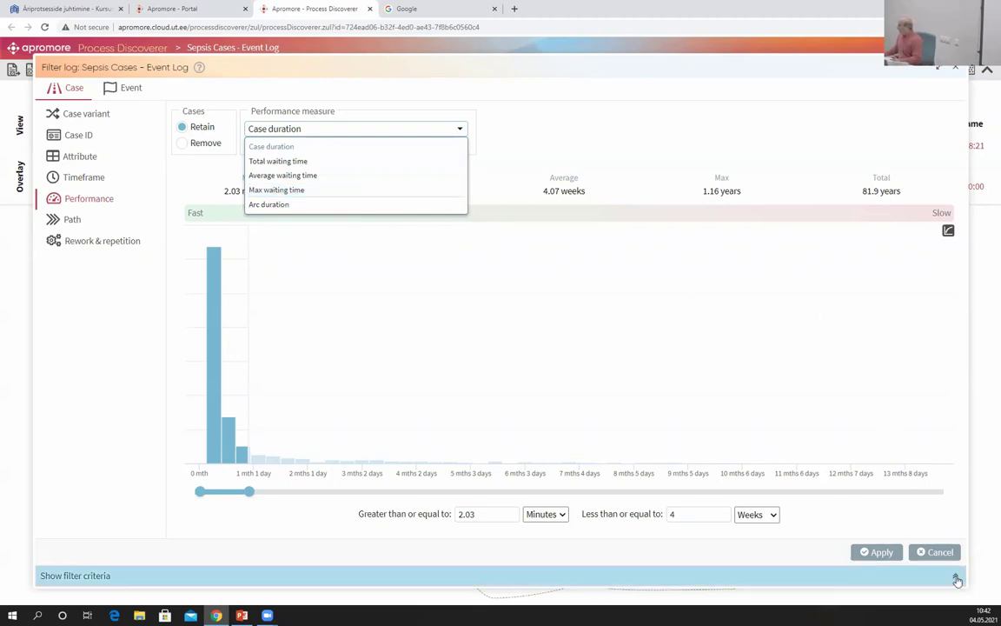
left_click(941, 552)
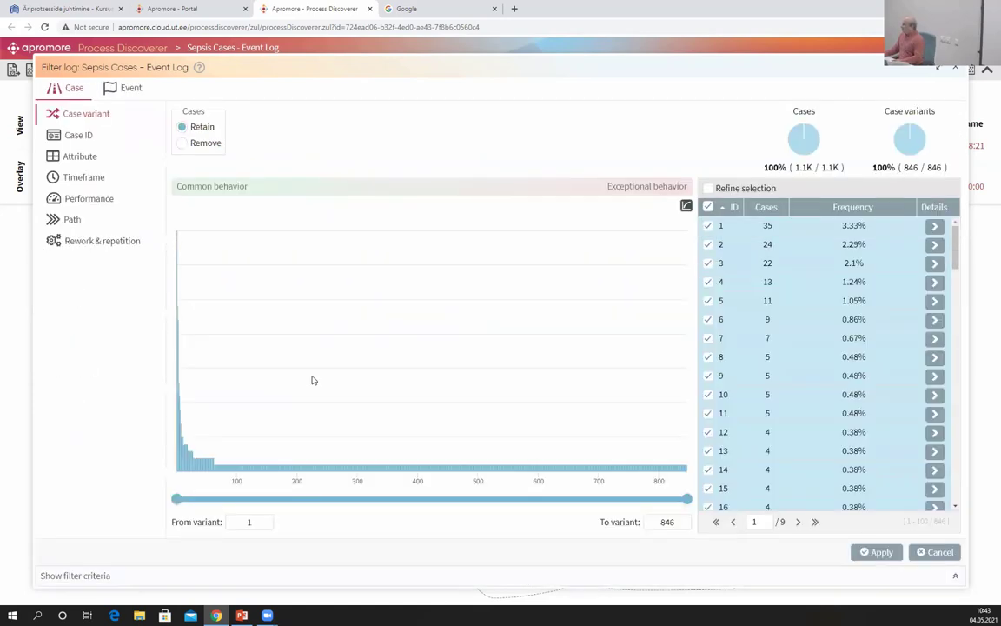
View the Path and Rework & repetition filter options, then close the filter without adding a criterion.
left_click(73, 222)
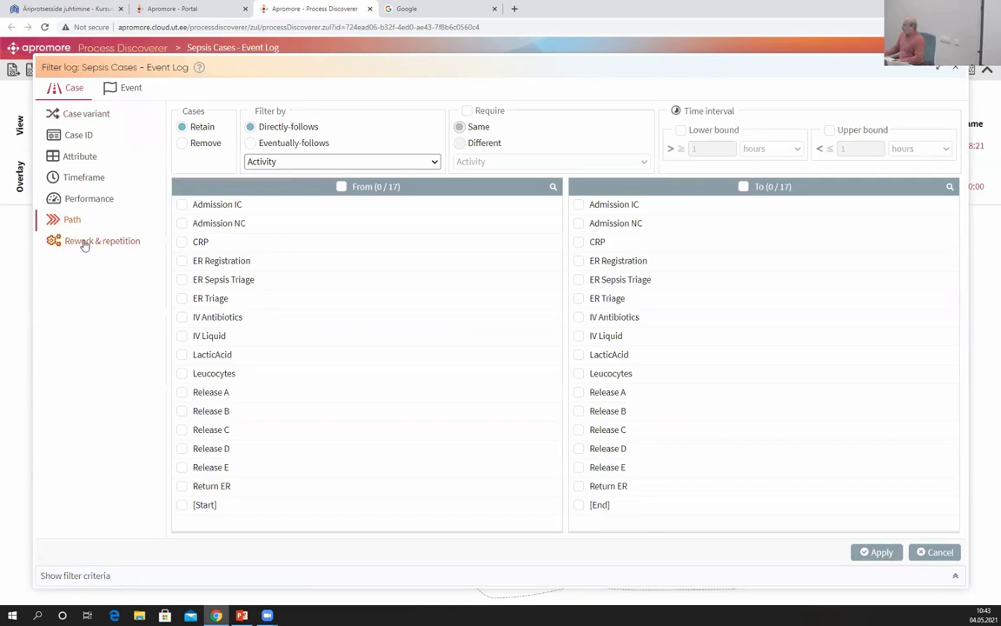
left_click(83, 244)
left_click(73, 220)
left_click(80, 241)
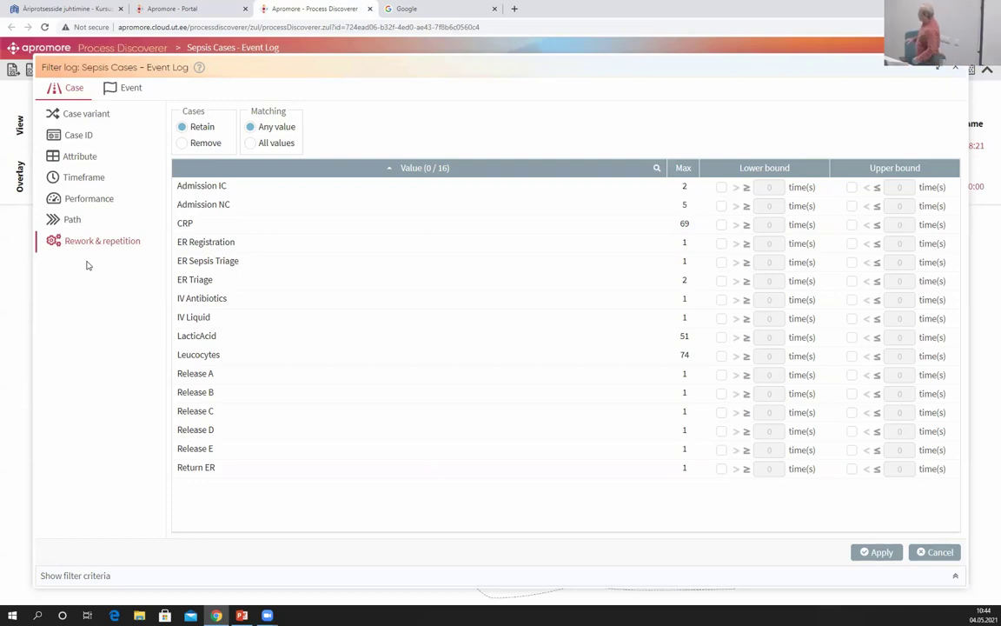
left_click(936, 552)
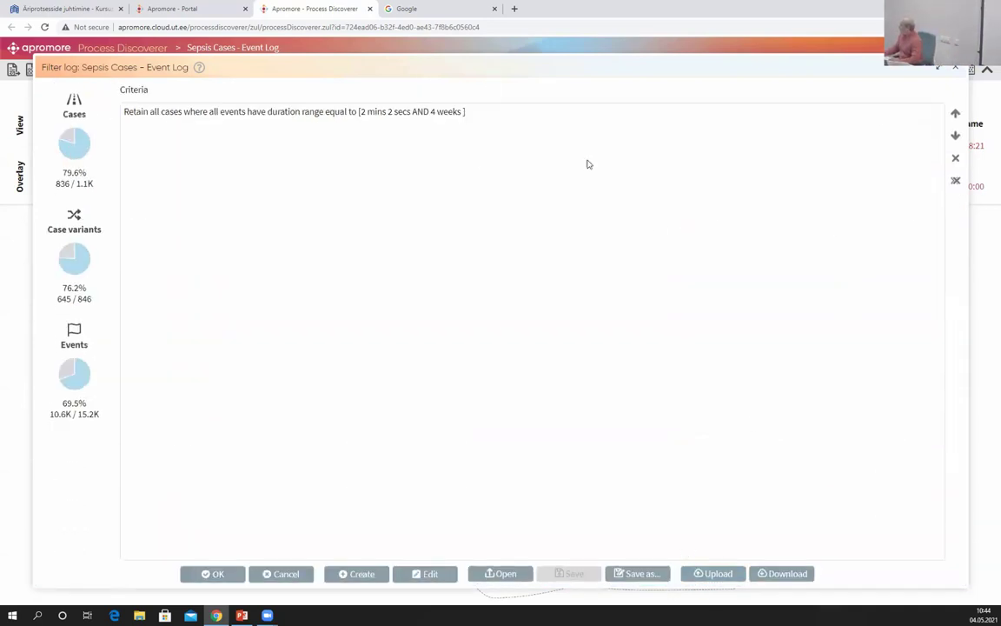
left_click(959, 69)
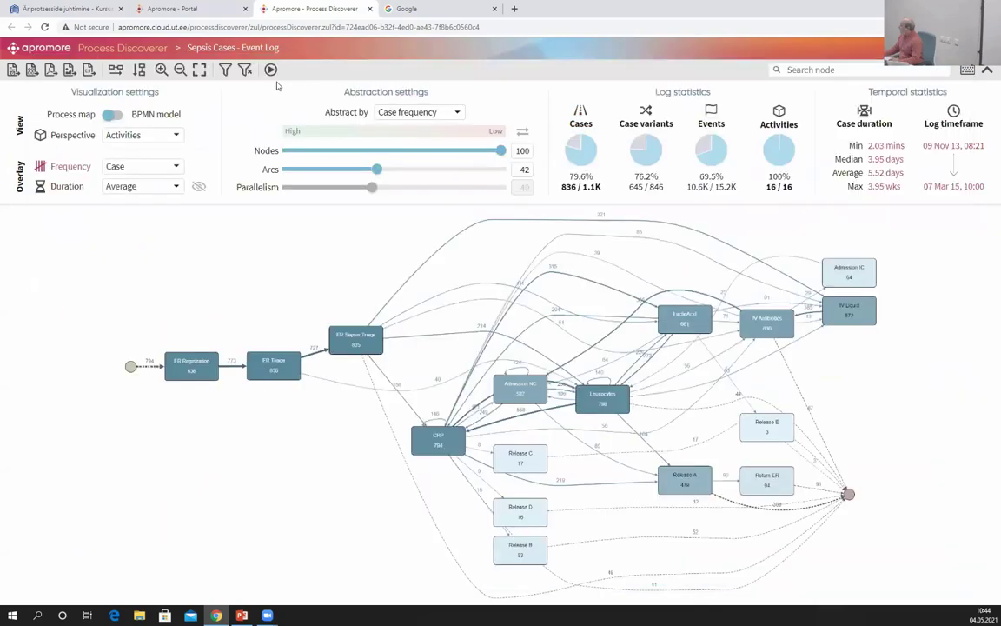
Clear all filters from the Sepsis Cases event log.
left_click(245, 70)
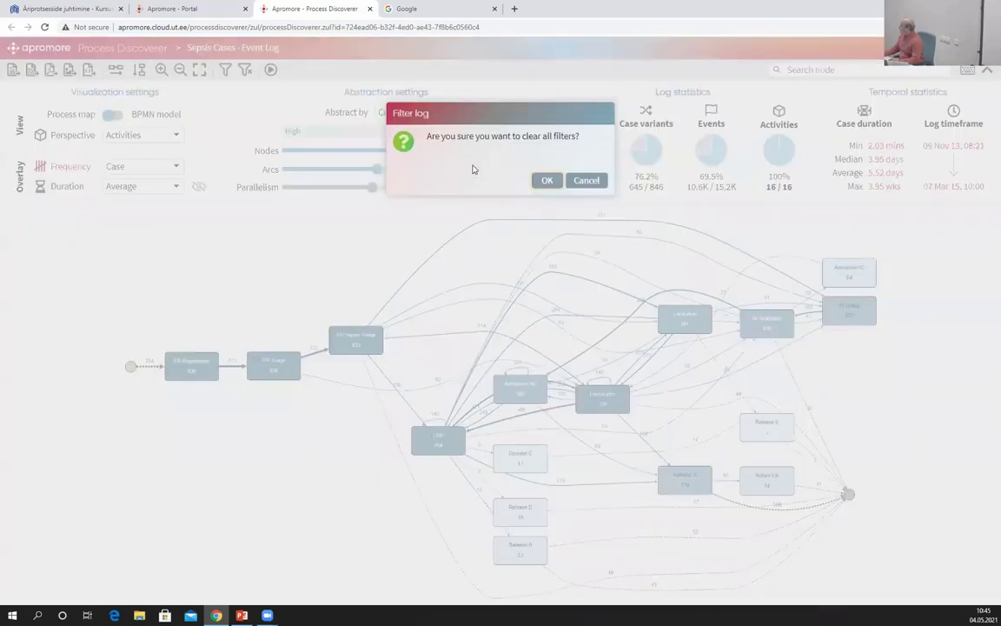
left_click(547, 181)
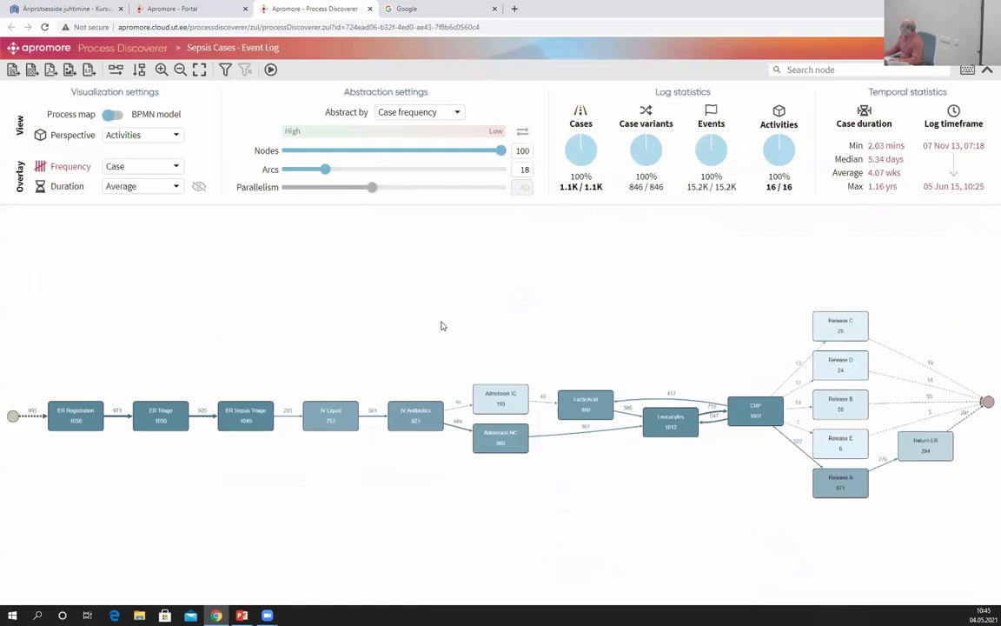
Examine the process flow from ER Registration through ER Sepsis Triage and IV Antibiotics to the two admission activities.
scroll(441, 326, "up", 2)
left_click_drag(570, 385, 733, 278)
scroll(440, 358, "up", 1)
left_click_drag(348, 290, 547, 284)
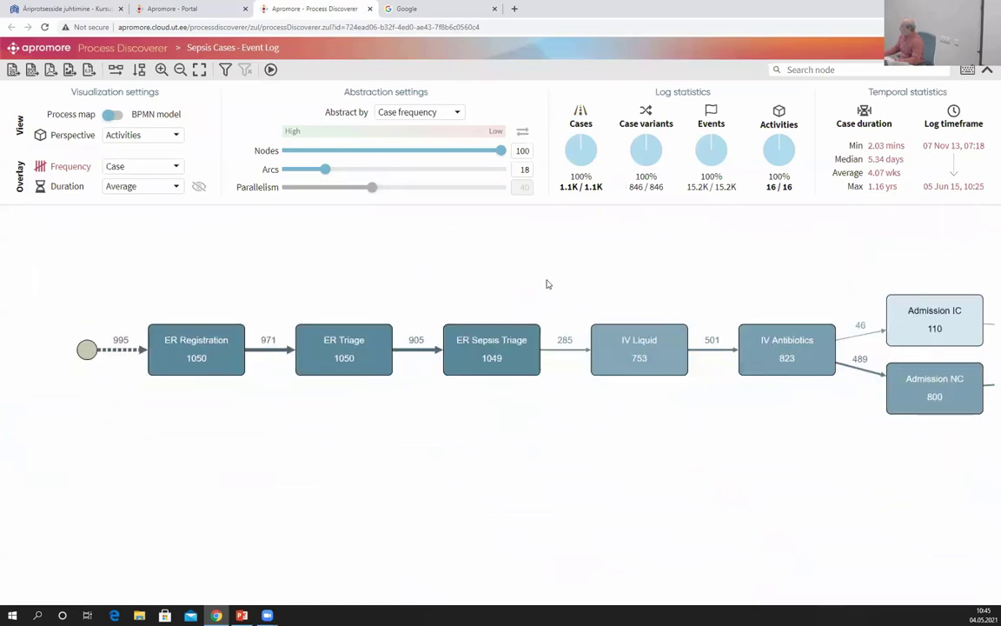
left_click_drag(390, 392, 325, 401)
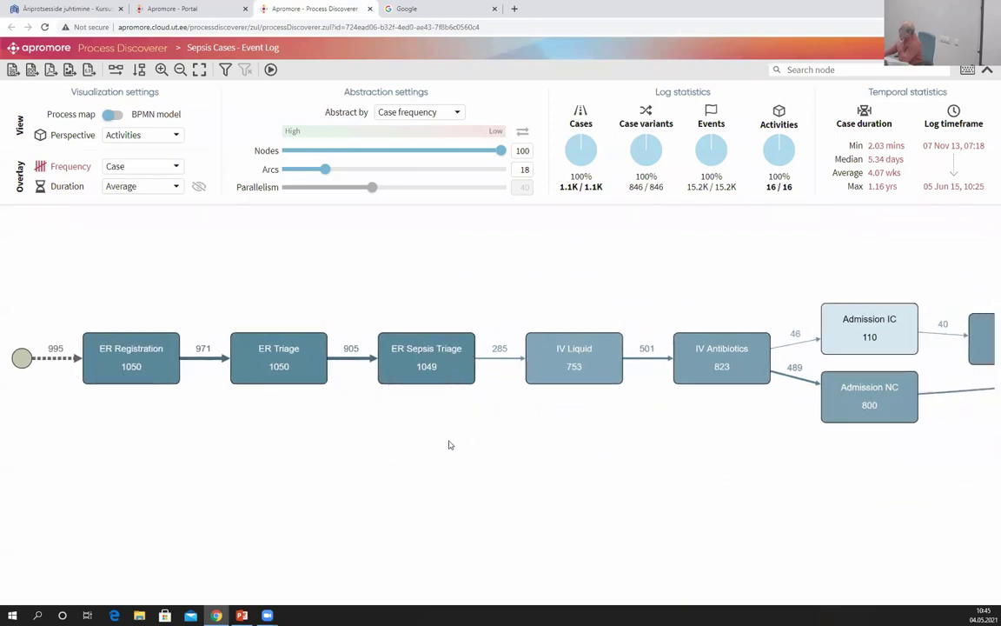
left_click_drag(449, 445, 195, 440)
scroll(159, 362, "up", 1)
mouse_move(159, 362)
left_mouse_down()
mouse_move(183, 402)
mouse_move(166, 360)
left_mouse_up()
left_click_drag(244, 460, 310, 519)
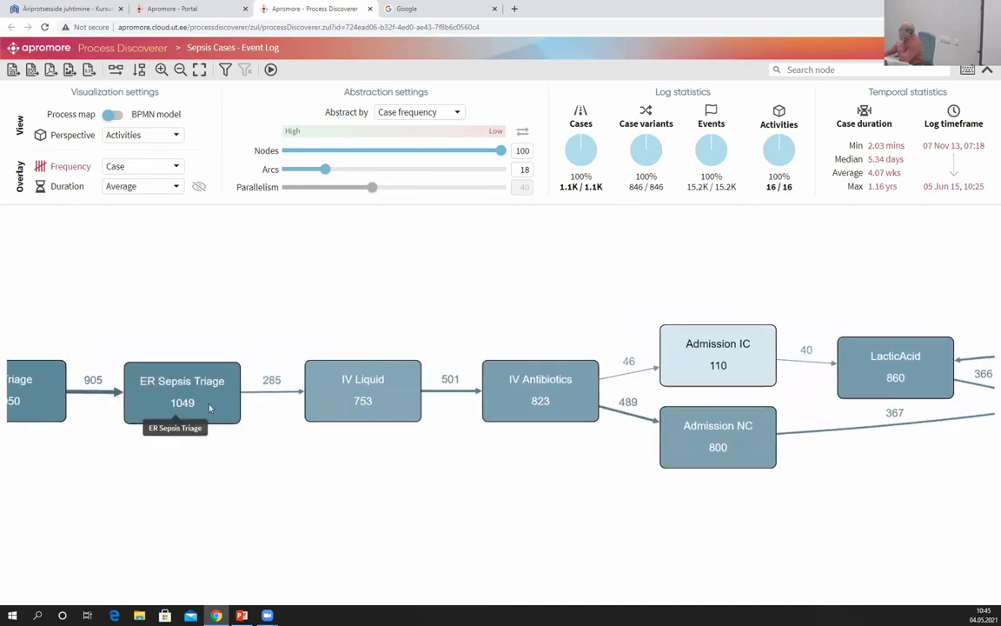
left_click_drag(720, 548, 667, 545)
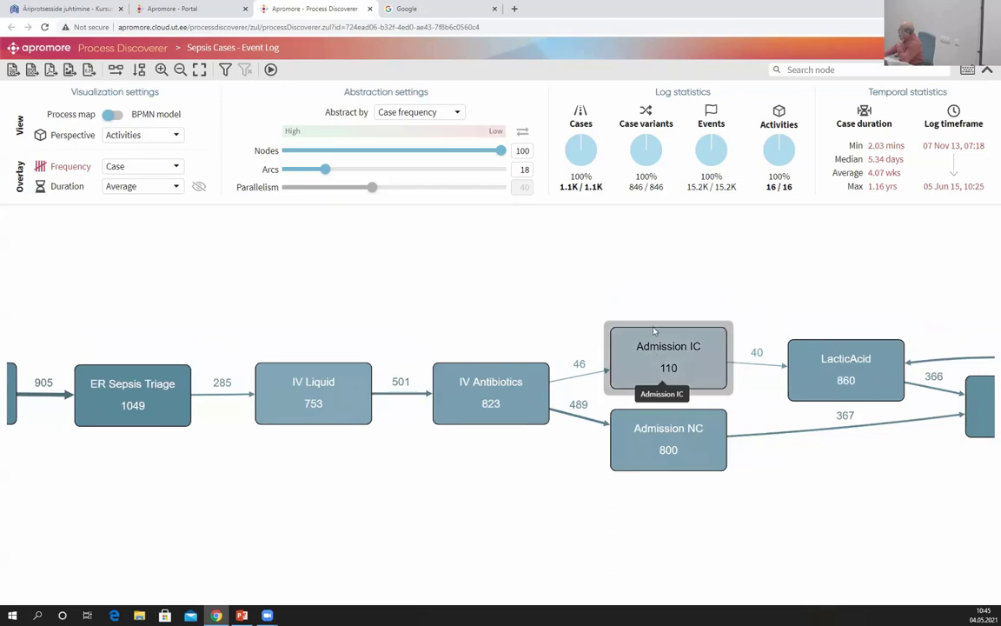
Spread the two admission branches on the process map by moving Admission IC higher and Admission NC lower.
left_click_drag(666, 369, 661, 339)
left_click_drag(663, 451, 656, 486)
left_click_drag(500, 401, 500, 397)
left_click_drag(691, 350, 665, 291)
left_click_drag(687, 459, 687, 477)
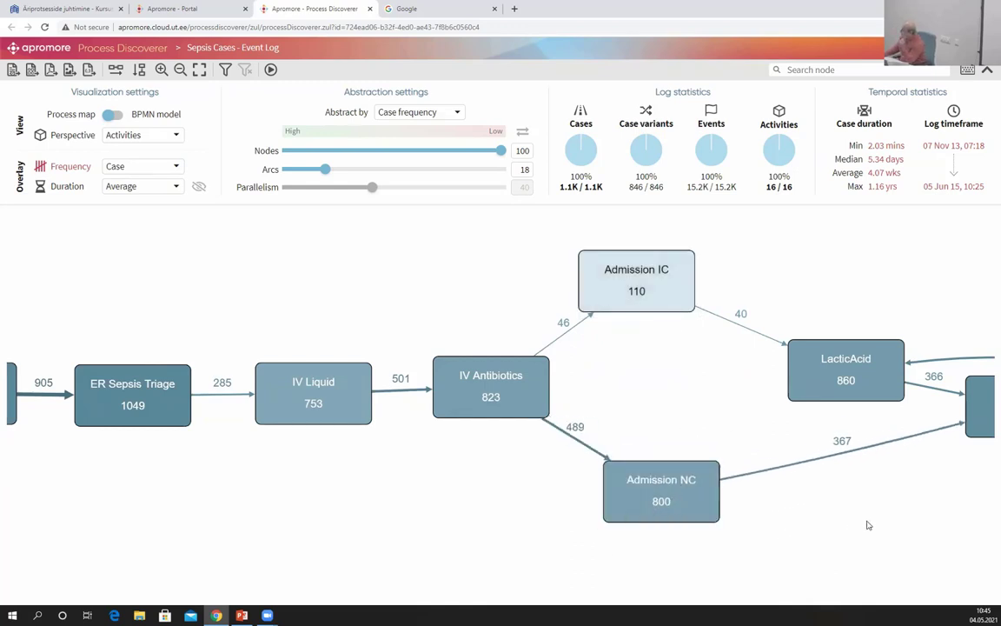
Examine the process map from LacticAcid to the release activities and Return ER, then review the triage and IV activities.
left_click_drag(880, 525, 399, 528)
left_click_drag(713, 521, 322, 600)
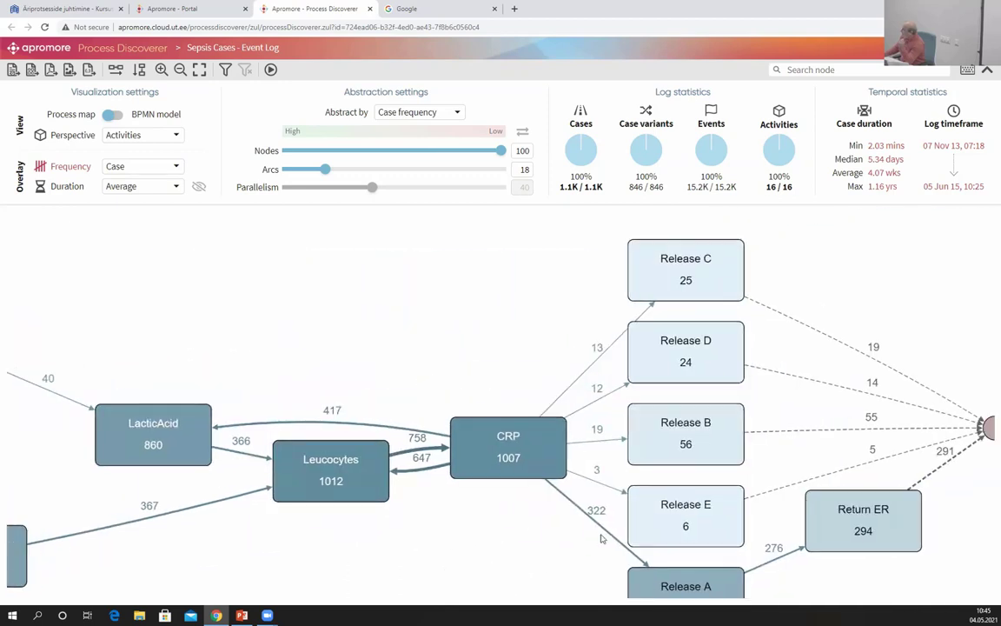
left_click_drag(744, 289, 732, 249)
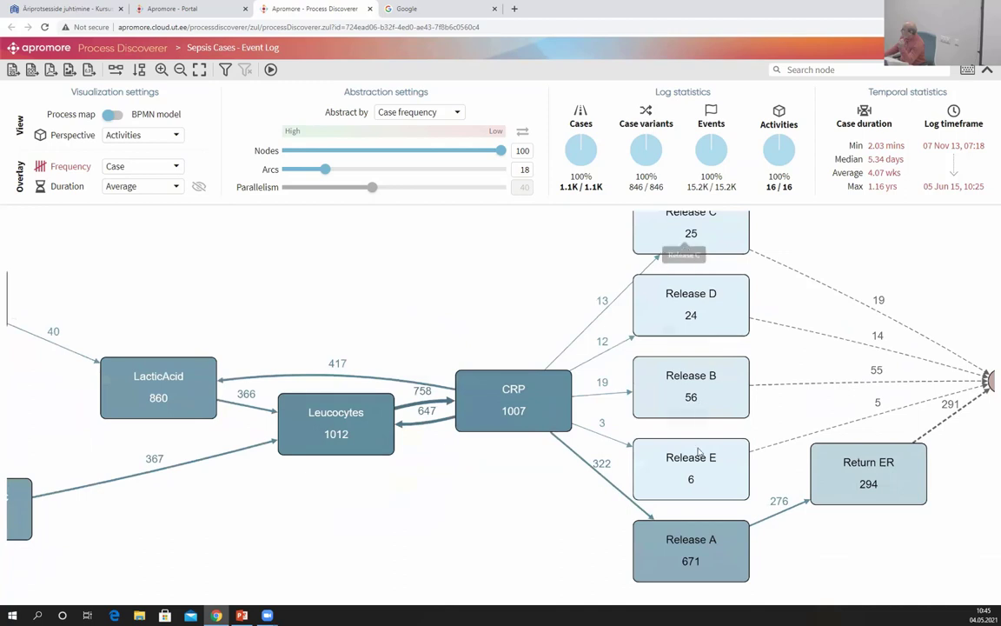
left_click(355, 275)
left_click_drag(451, 286, 869, 309)
mouse_move(528, 269)
left_mouse_down()
mouse_move(598, 273)
mouse_move(865, 251)
left_mouse_up()
left_click(324, 290)
left_click(537, 388)
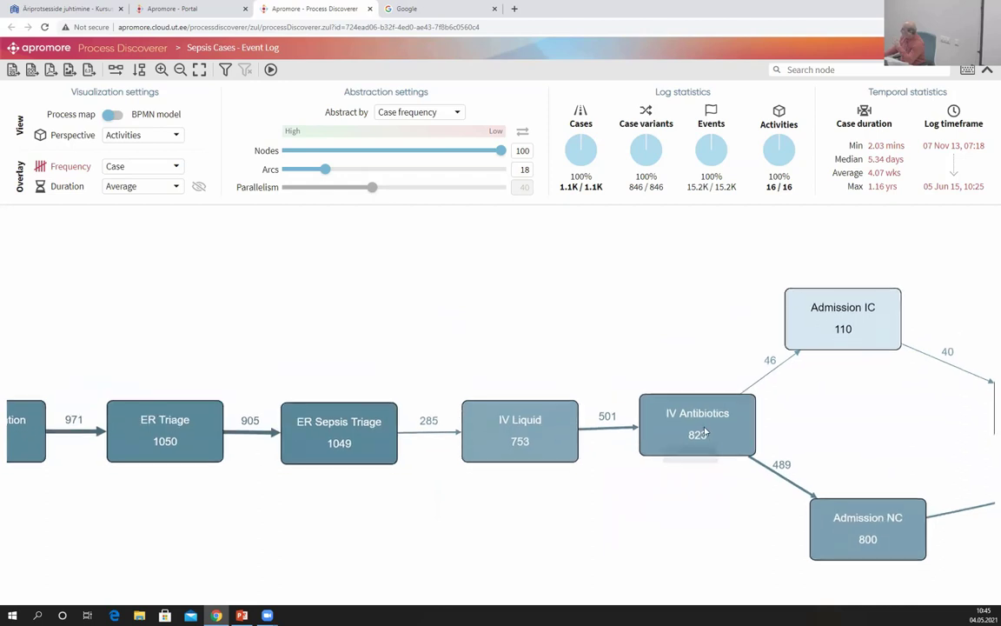
Move the Leucocytes and CRP nodes slightly lower on the process map.
left_click_drag(834, 418, 632, 331)
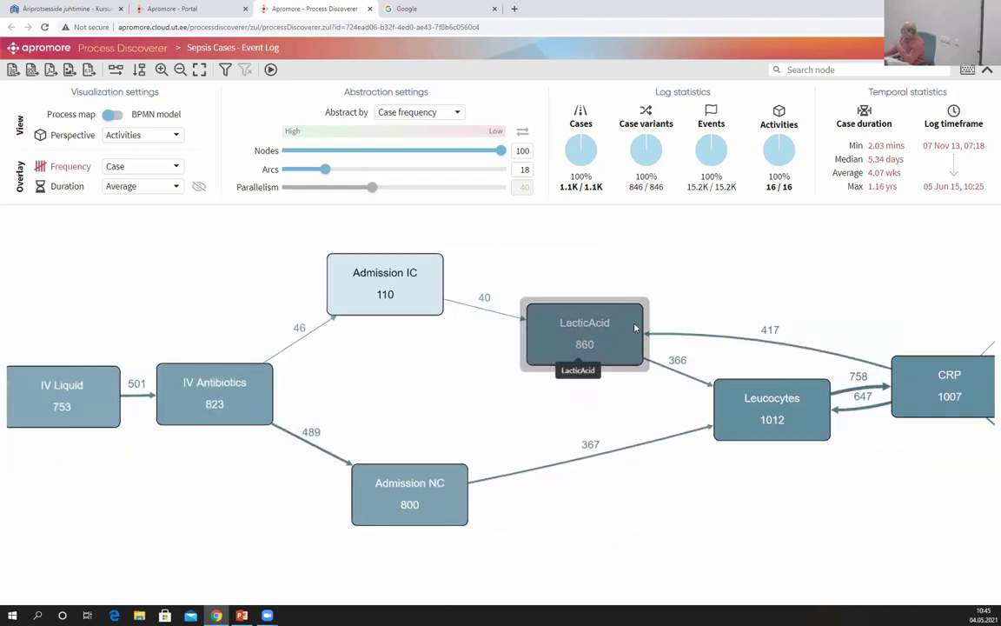
left_click_drag(782, 426, 756, 466)
left_click_drag(889, 379, 874, 400)
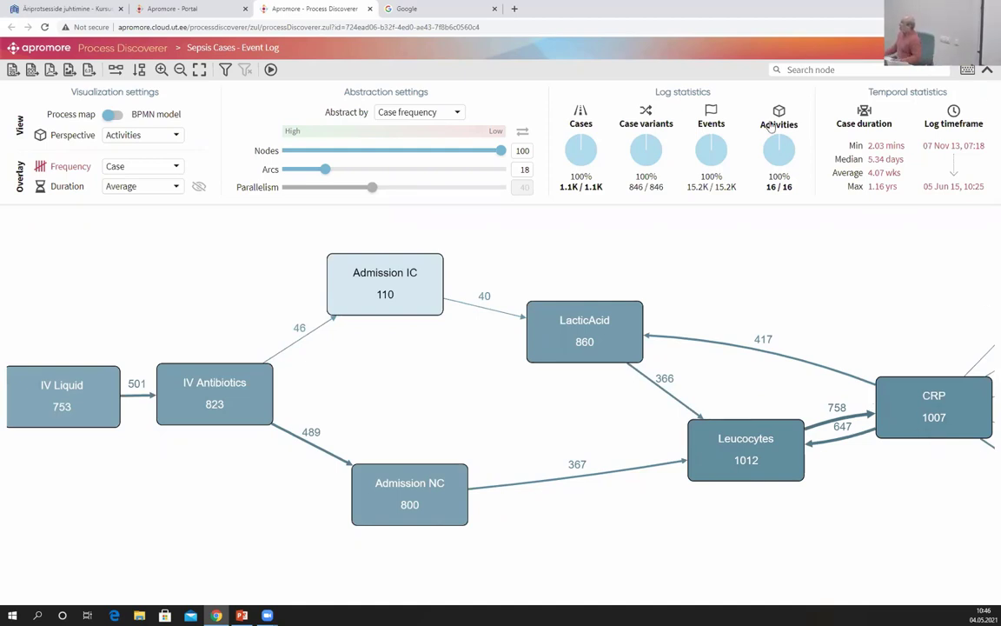
Filter the log to retain only events whose activity is ER Sepsis Triage, Admission NC, Admission IC or Release A through Release E.
left_click(225, 69)
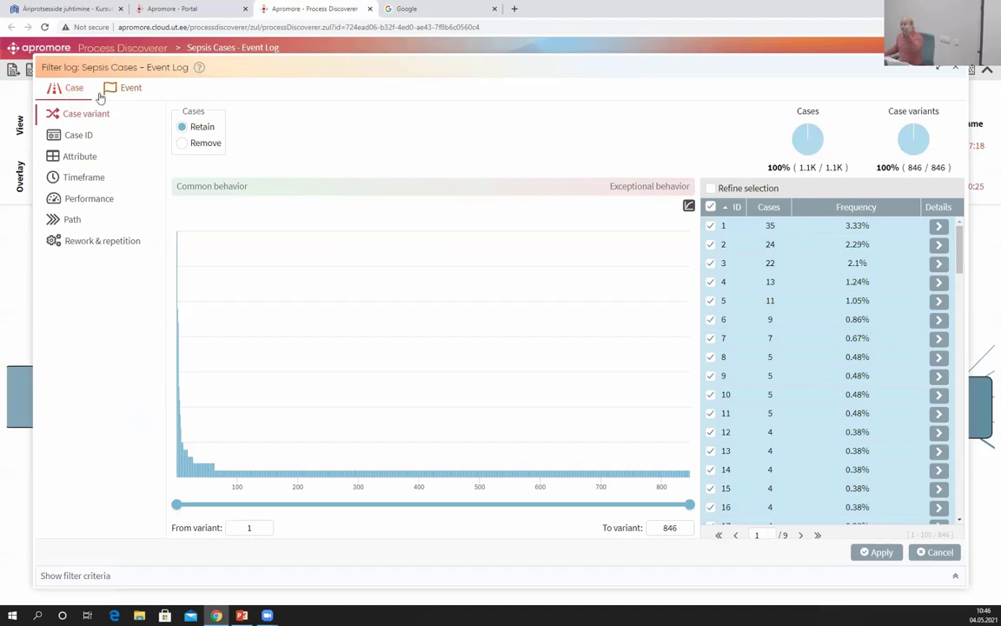
left_click(137, 89)
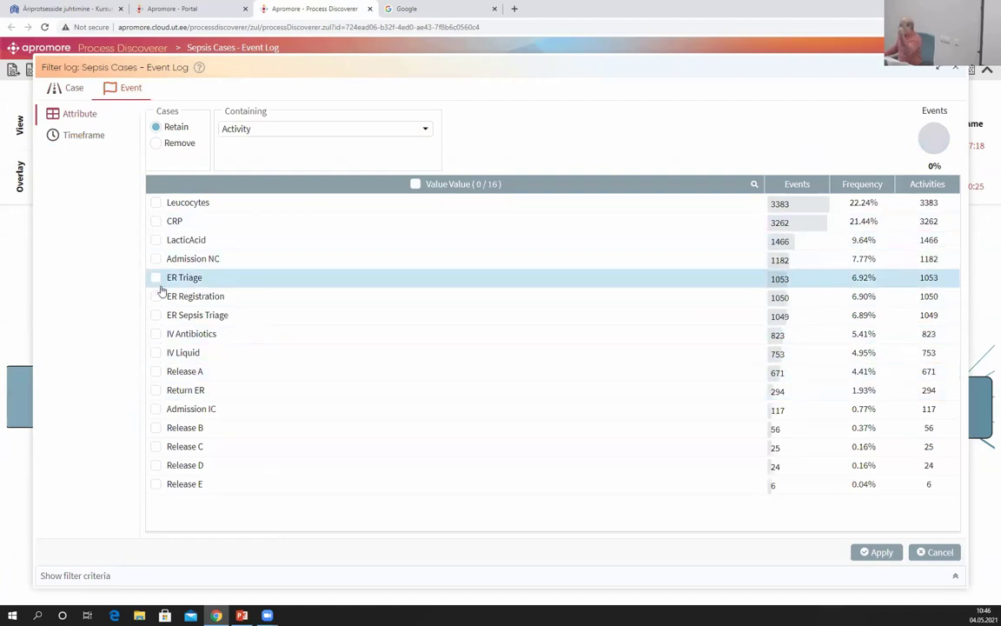
left_click(154, 319)
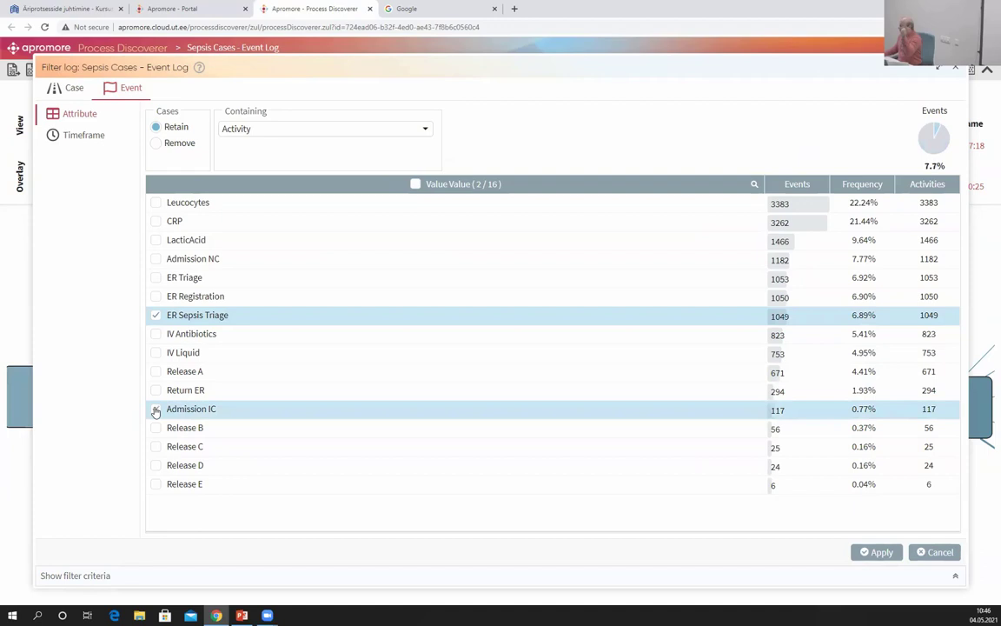
left_click(156, 259)
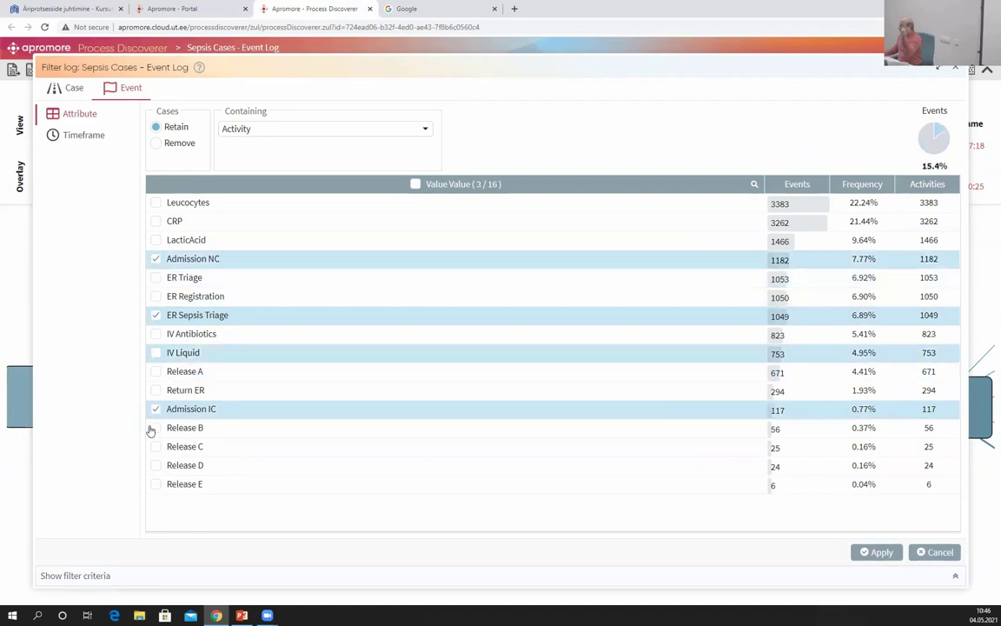
left_click(156, 427)
left_click(156, 447)
left_click(156, 465)
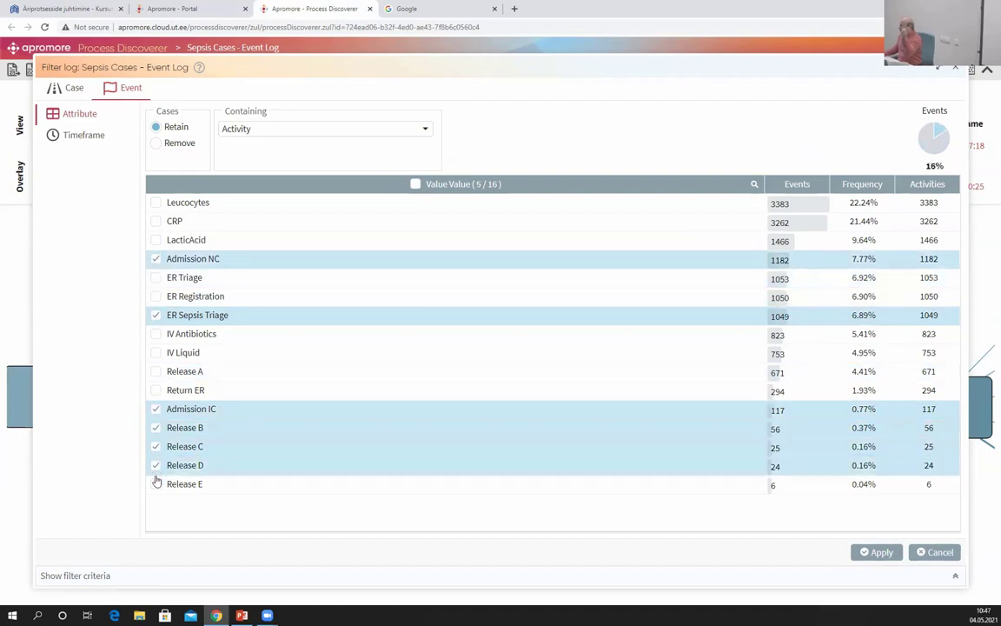
left_click(156, 484)
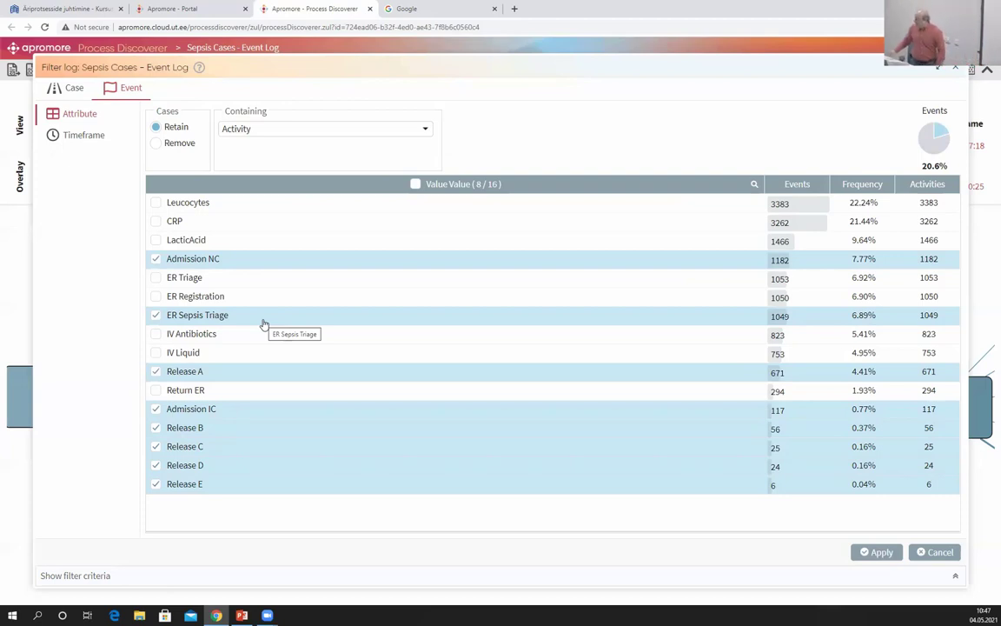
left_click(872, 553)
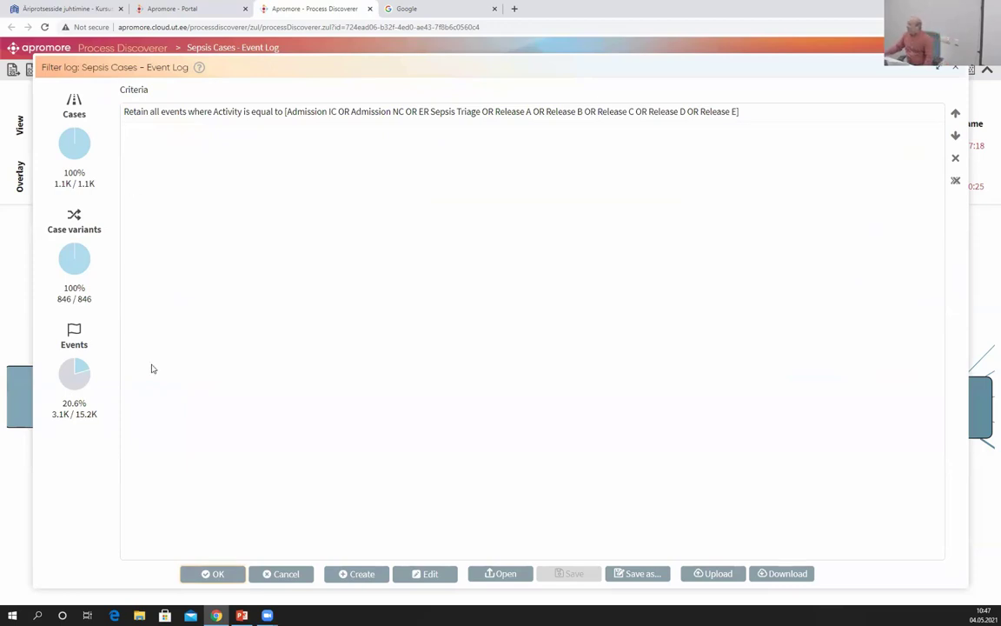
mouse_move(78, 385)
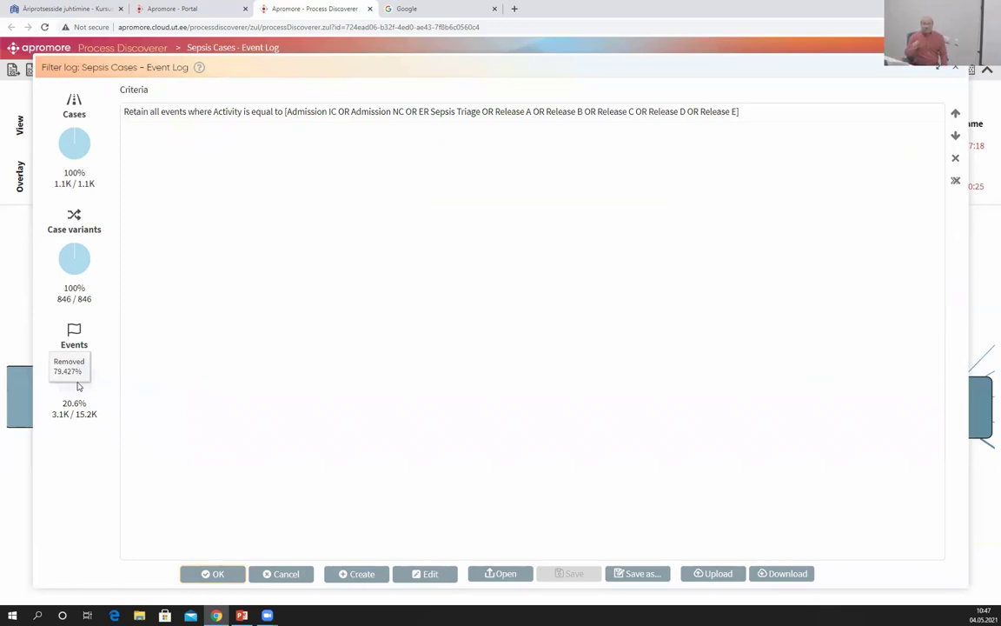
left_click(214, 574)
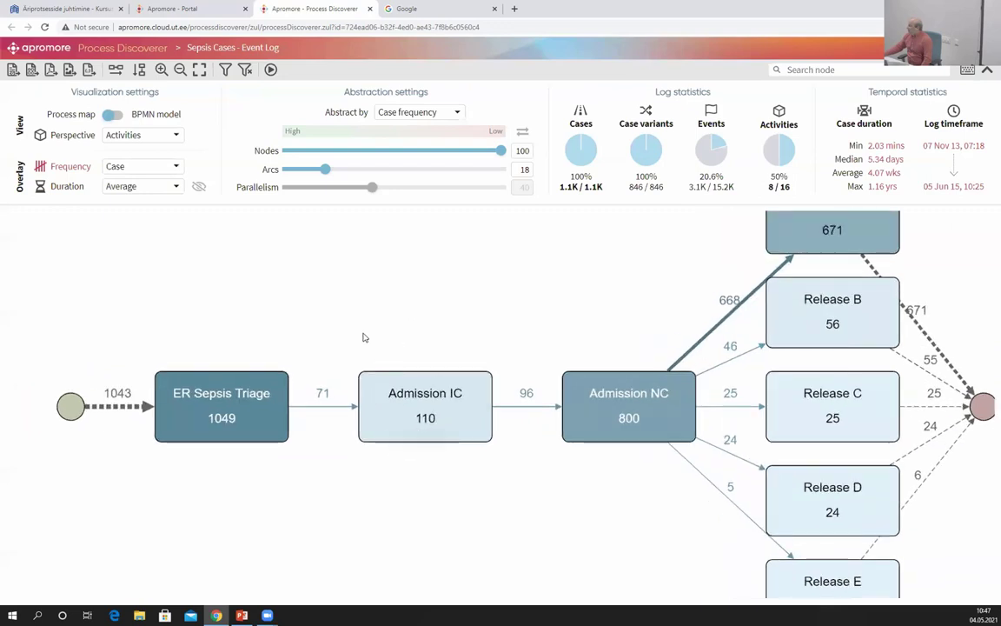
Overlay average duration on the filtered process map and spread the release activities farther apart.
left_click(987, 69)
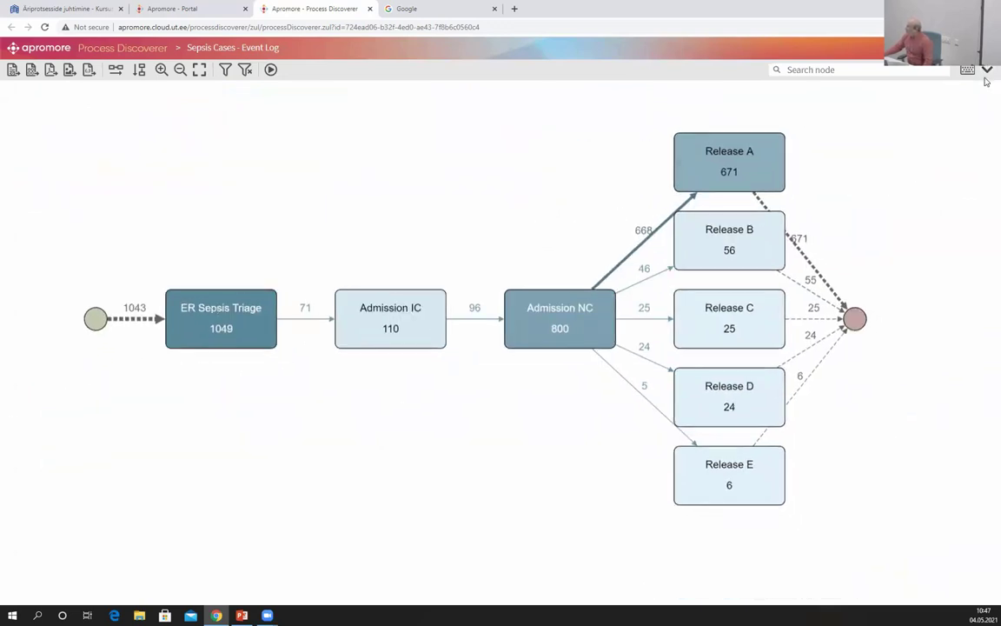
left_click(988, 70)
left_click(42, 186)
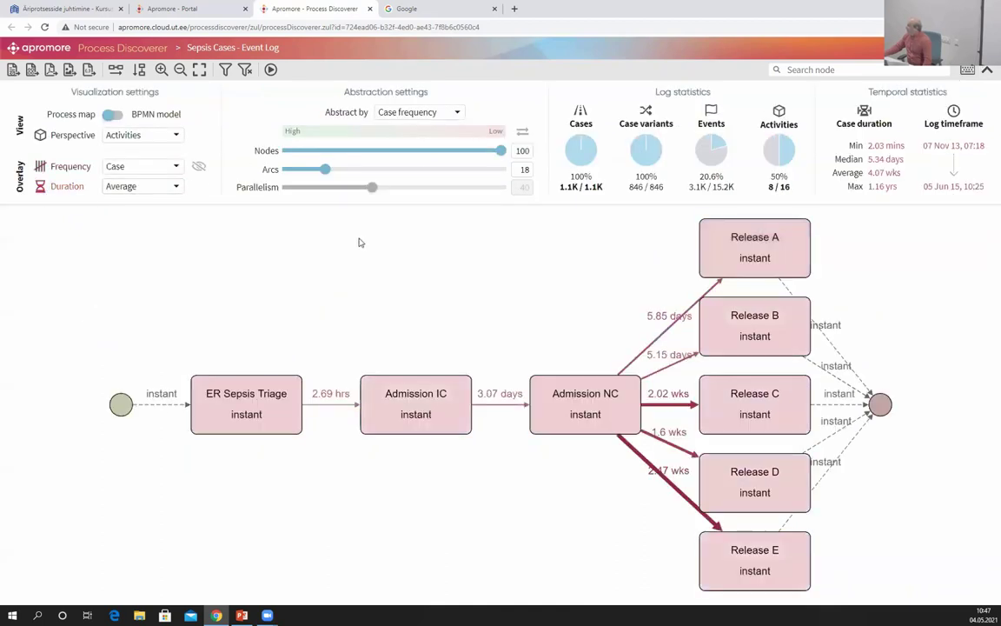
left_click(988, 69)
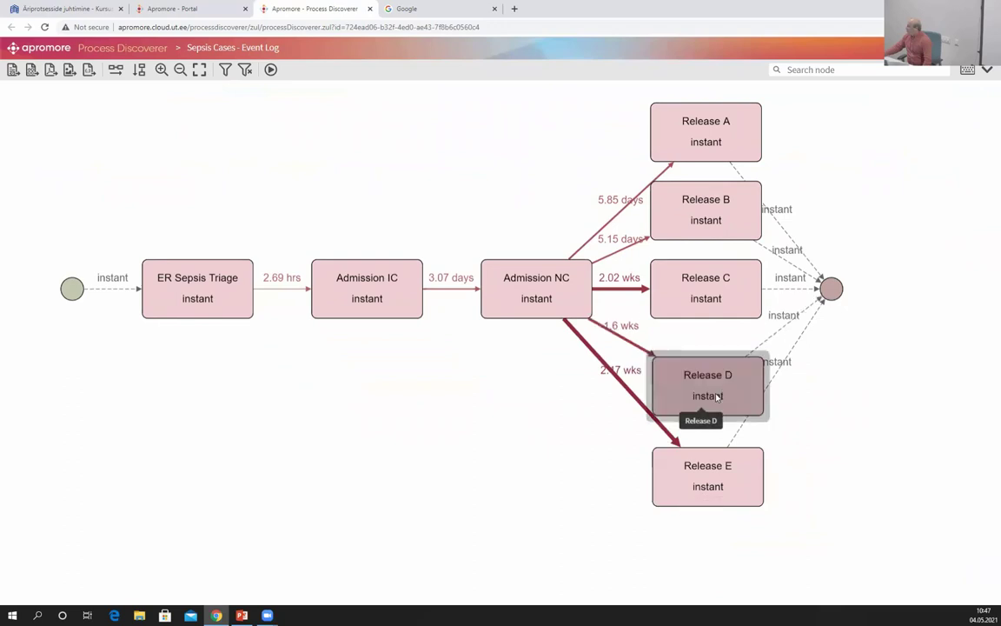
left_click_drag(505, 219, 506, 257)
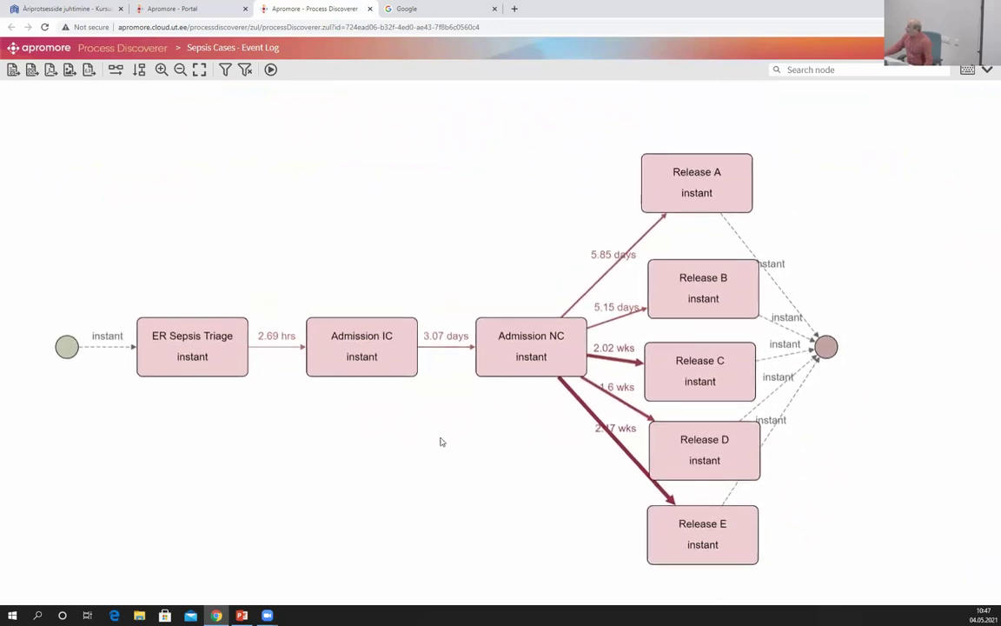
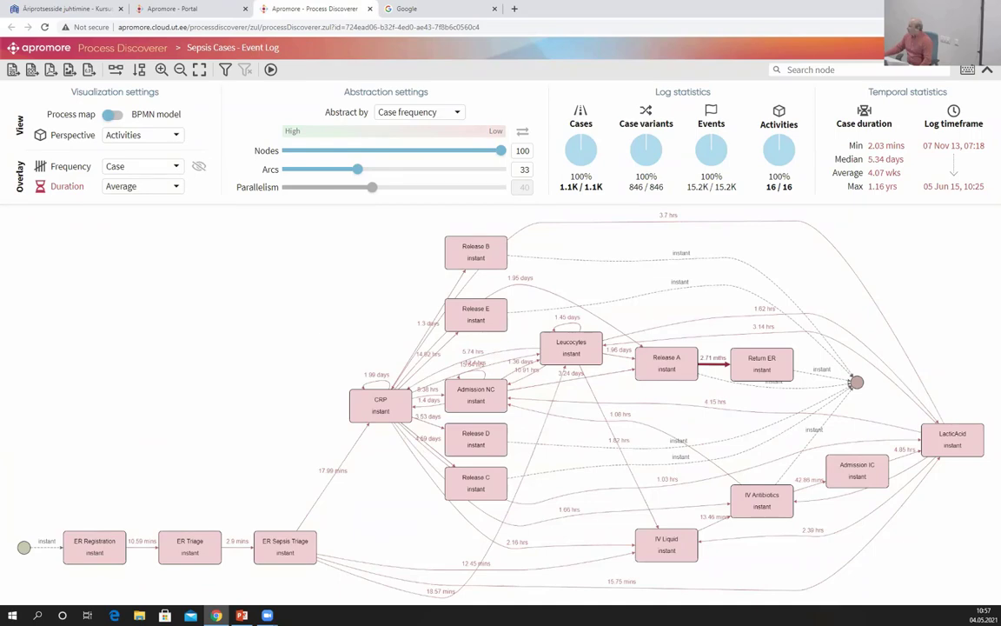
Move CRP away from the release activities on the process map and place Admission NC directly above it.
left_click(987, 73)
scroll(782, 235, "up", 3)
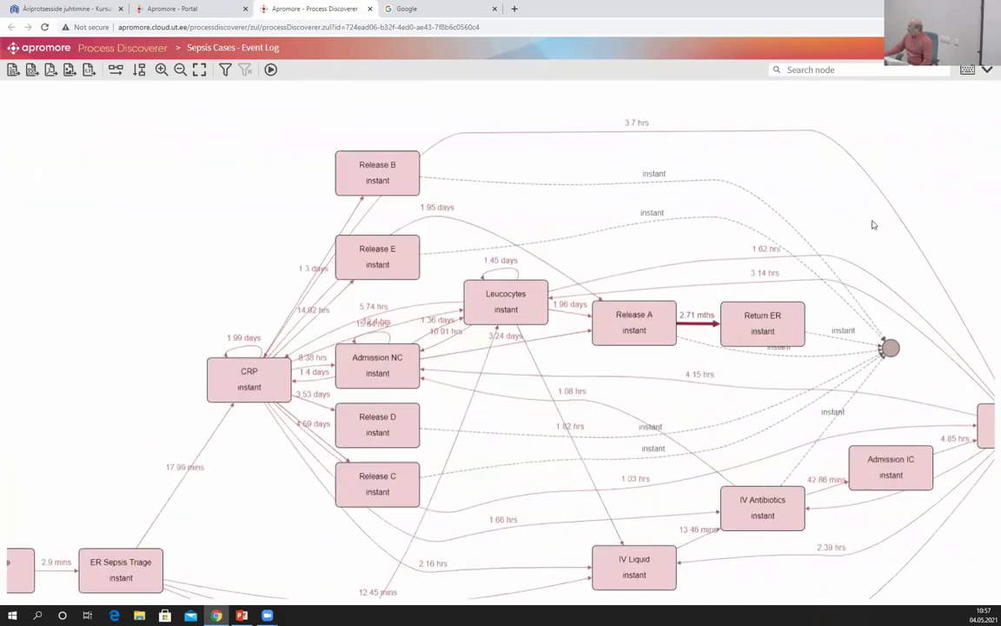
left_click_drag(922, 234, 935, 161)
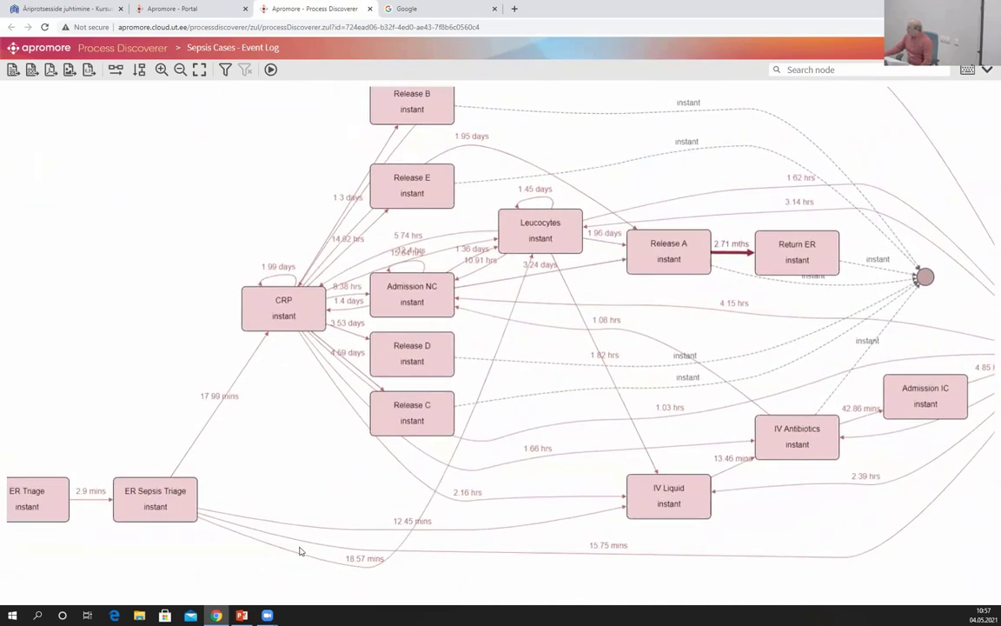
left_click_drag(276, 304, 207, 304)
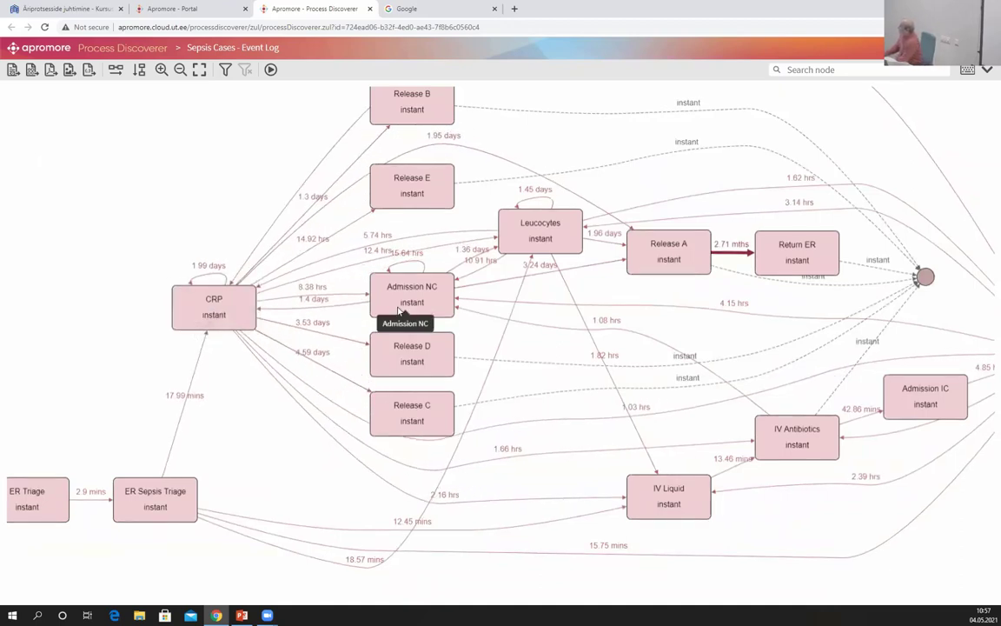
left_click_drag(409, 295, 198, 163)
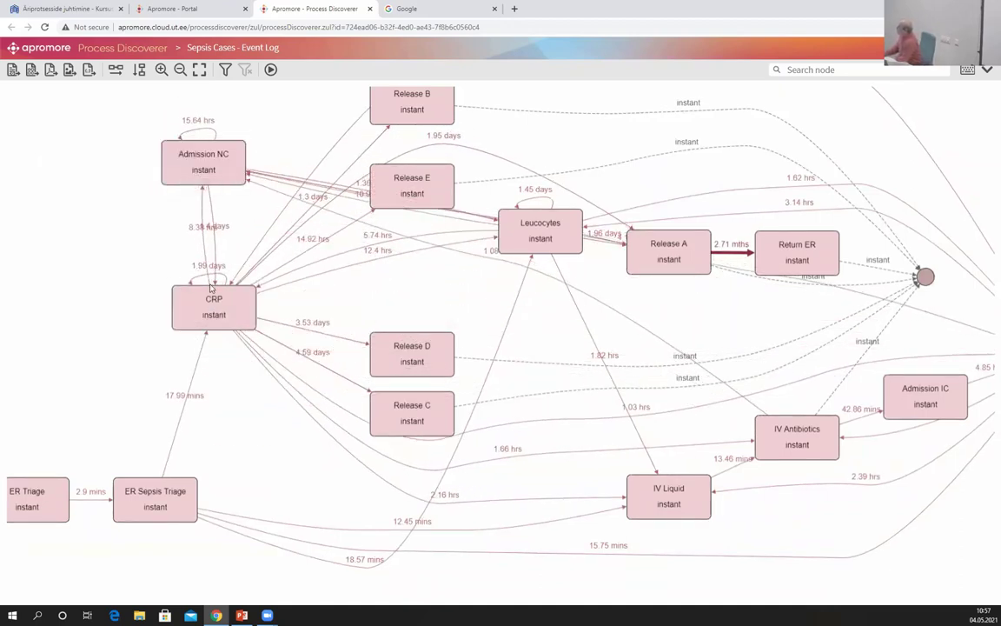
left_click_drag(186, 302, 183, 319)
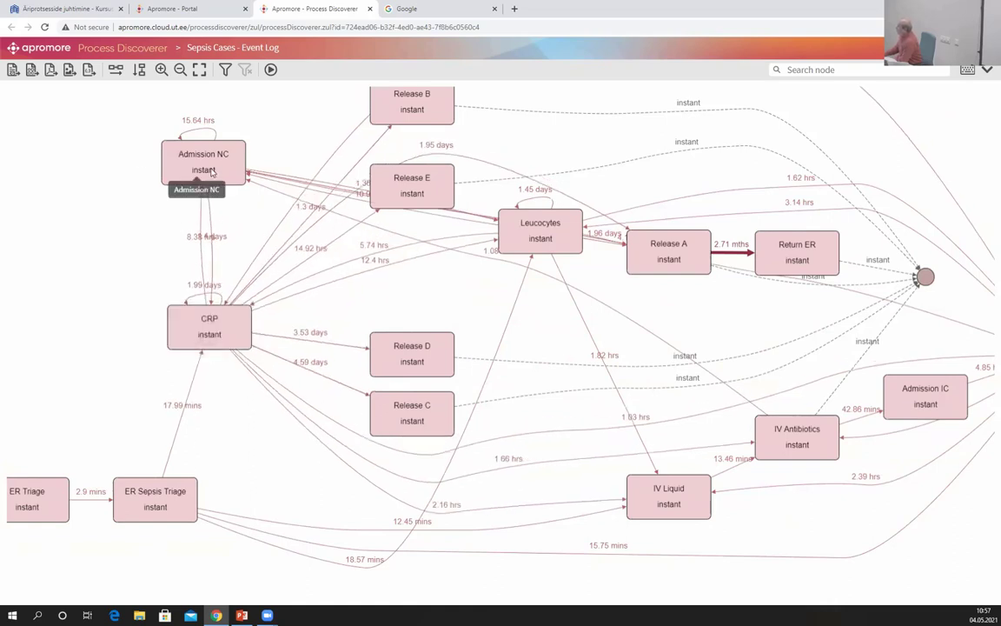
left_click_drag(215, 158, 226, 185)
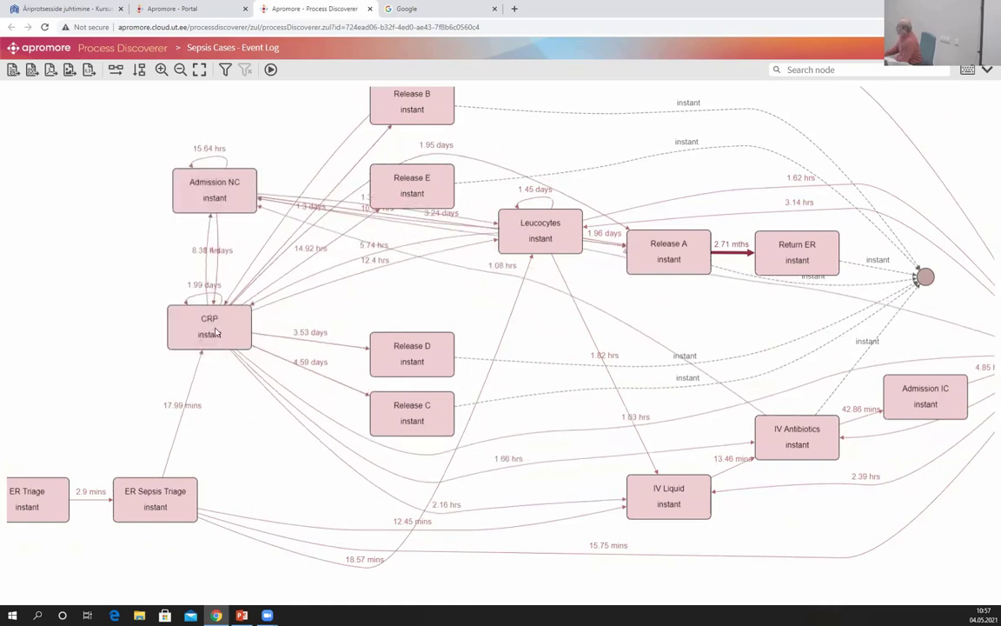
left_click_drag(217, 319, 219, 305)
left_click_drag(208, 193, 209, 205)
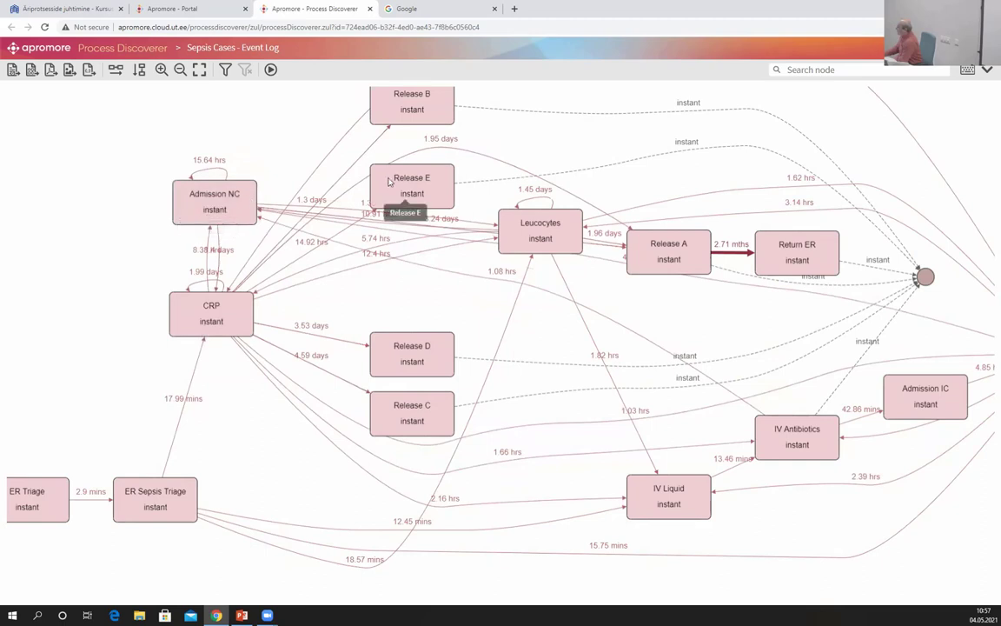
Group Leucocytes with Admission NC and CRP in a triangle on the process map, lowering CRP and shifting Release E away from them.
left_click_drag(528, 245, 371, 301)
left_click_drag(235, 208, 235, 206)
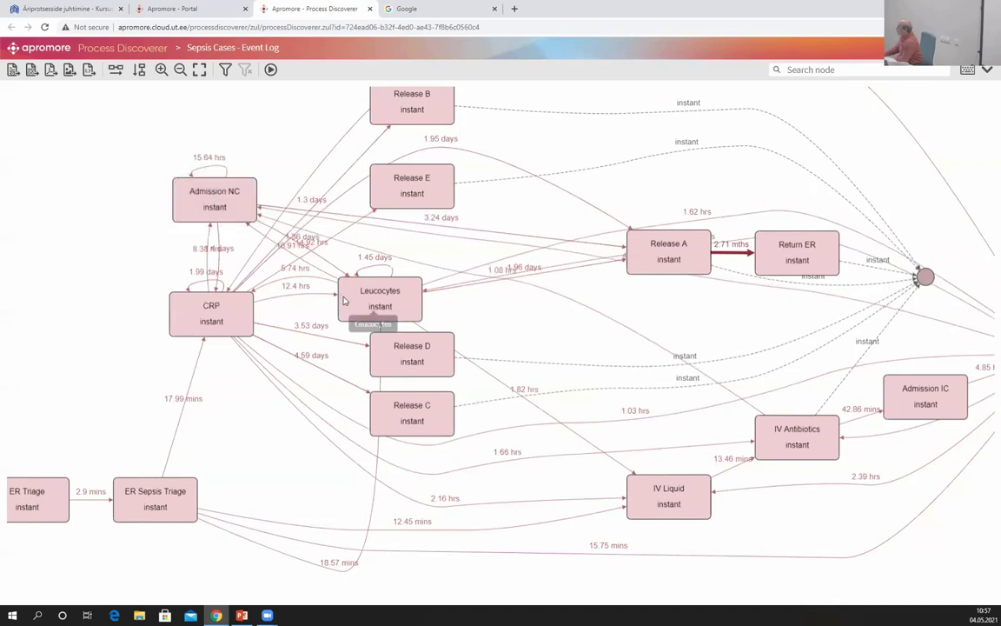
left_click_drag(342, 301, 346, 294)
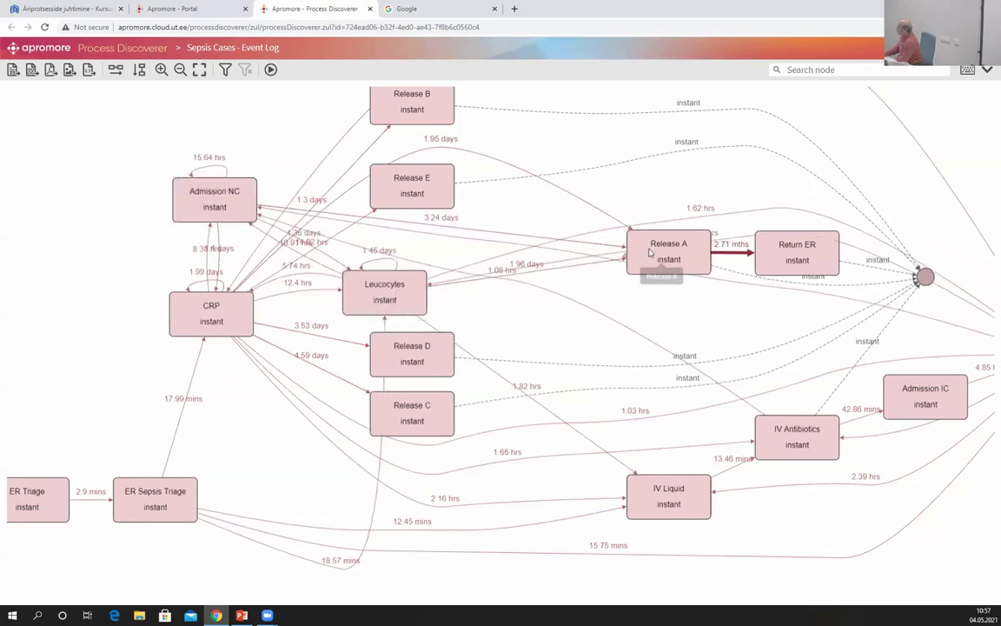
left_click_drag(419, 185, 470, 172)
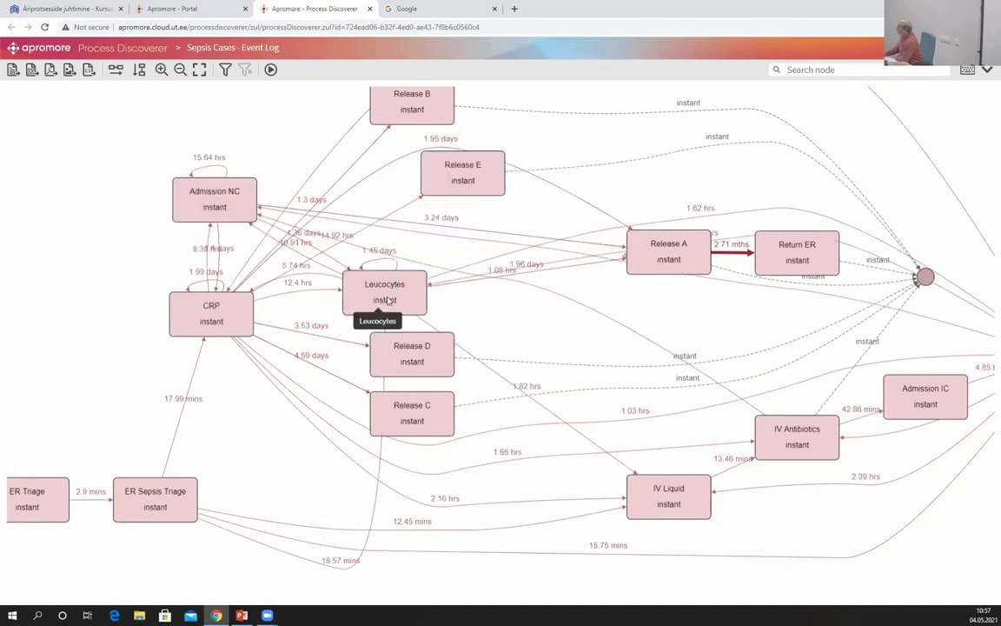
left_click_drag(209, 309, 177, 358)
left_click_drag(362, 296, 80, 265)
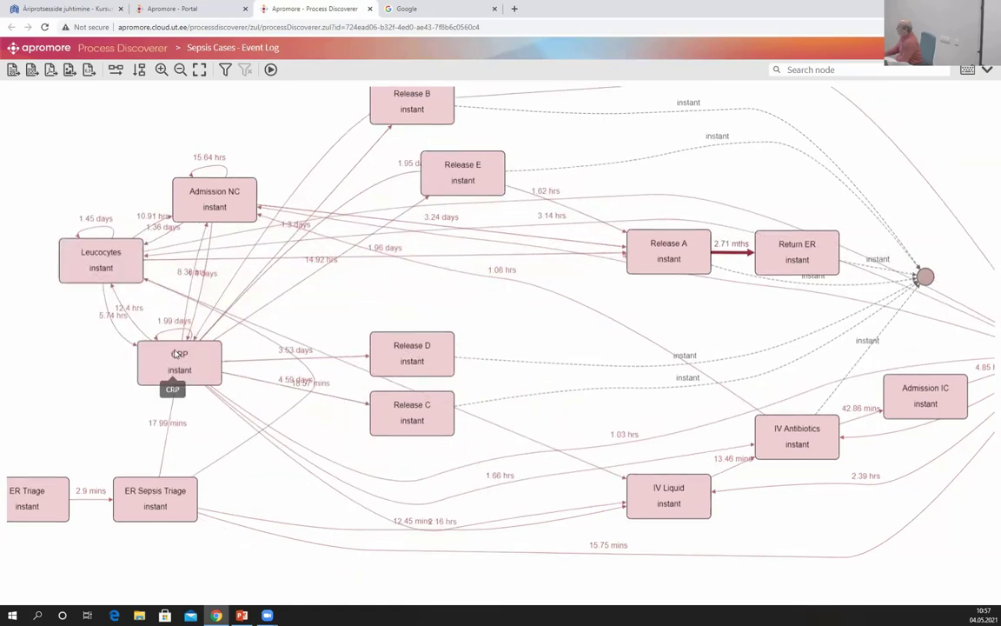
scroll(144, 348, "up", 1)
scroll(144, 348, "up", 2)
left_click_drag(55, 307, 281, 309)
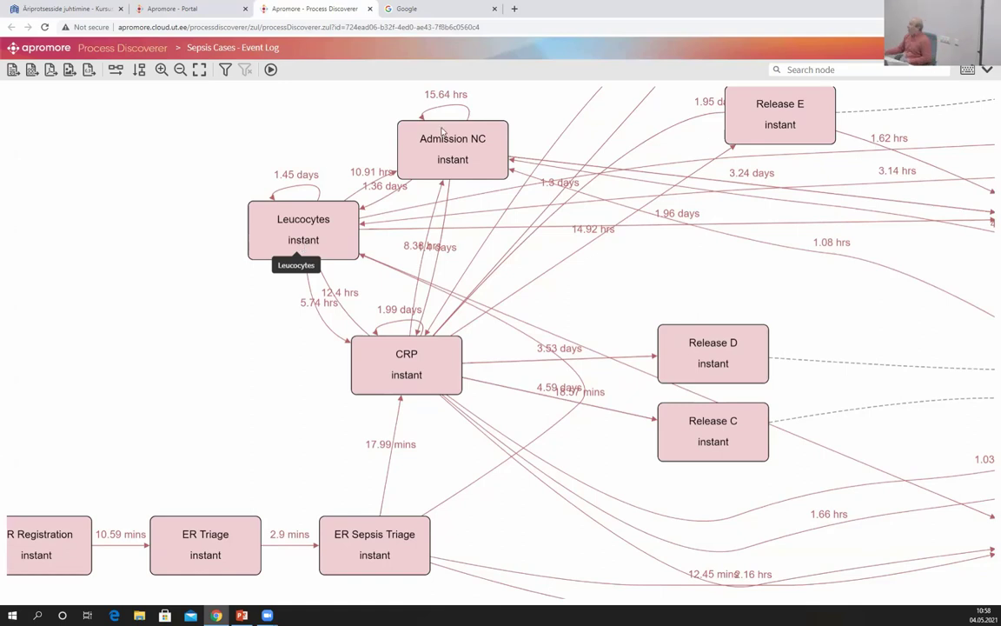
Switch the visualization from the process map to the BPMN model and enlarge the diagram area.
left_click(987, 70)
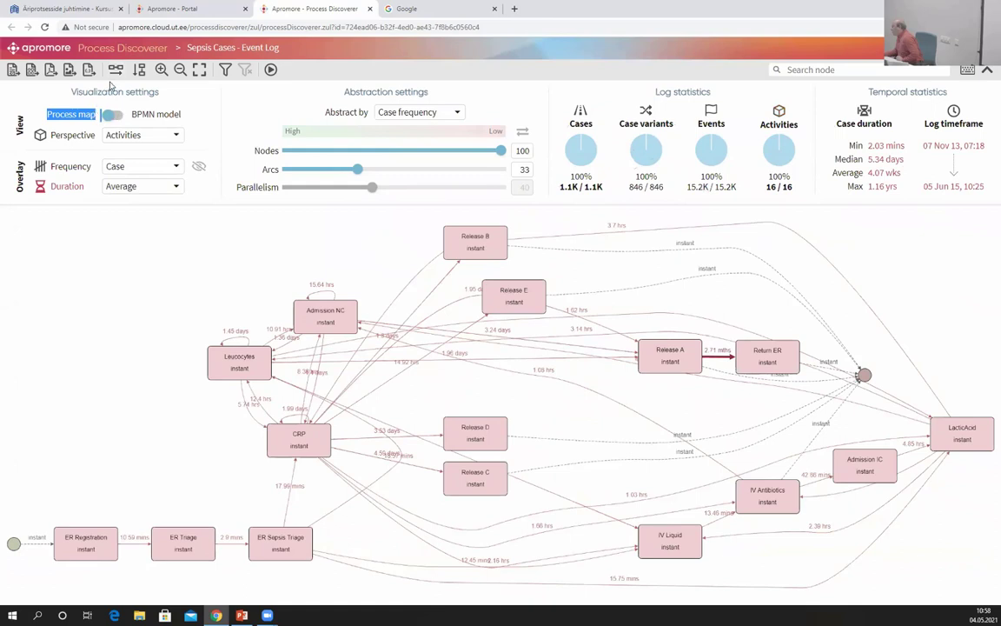
left_click(137, 113)
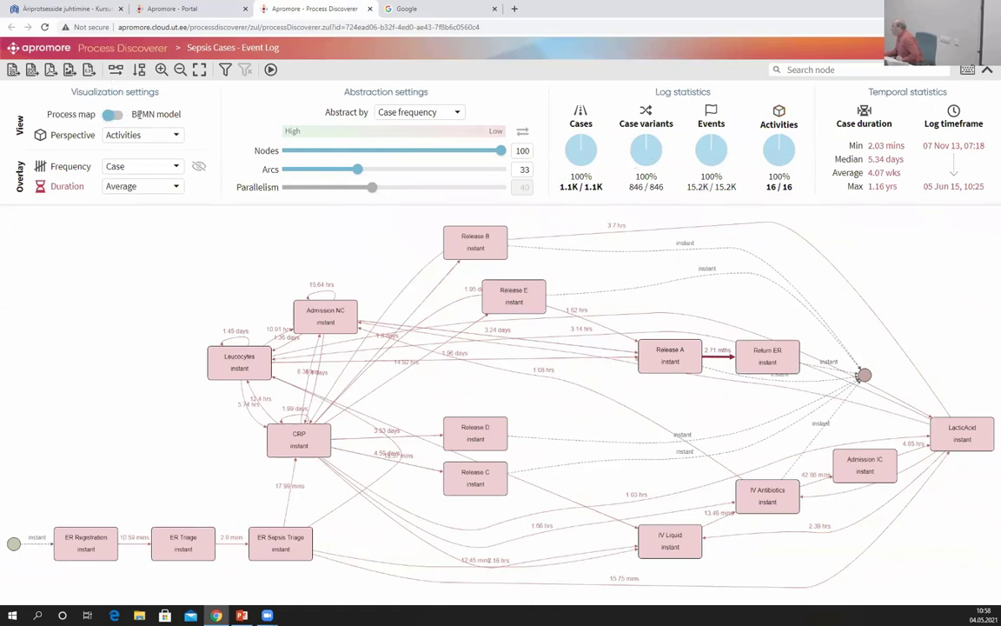
left_click(119, 118)
left_click(987, 70)
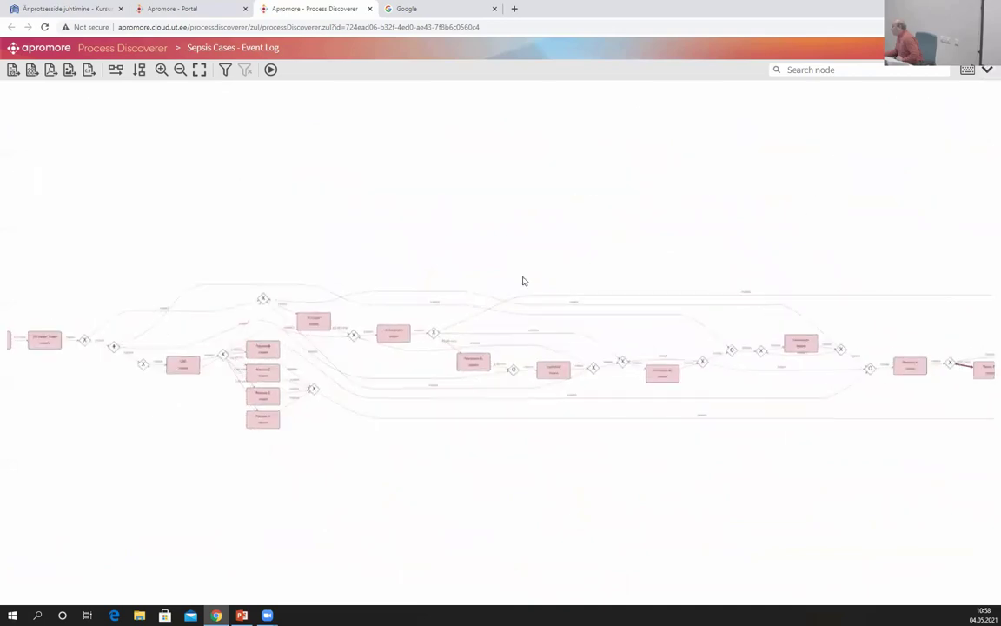
Raise CRP slightly in the BPMN model, and space out IV Liquid and the gateway after ER Sepsis Triage from the nodes beside them.
scroll(391, 222, "up", 5)
scroll(432, 379, "up", 5)
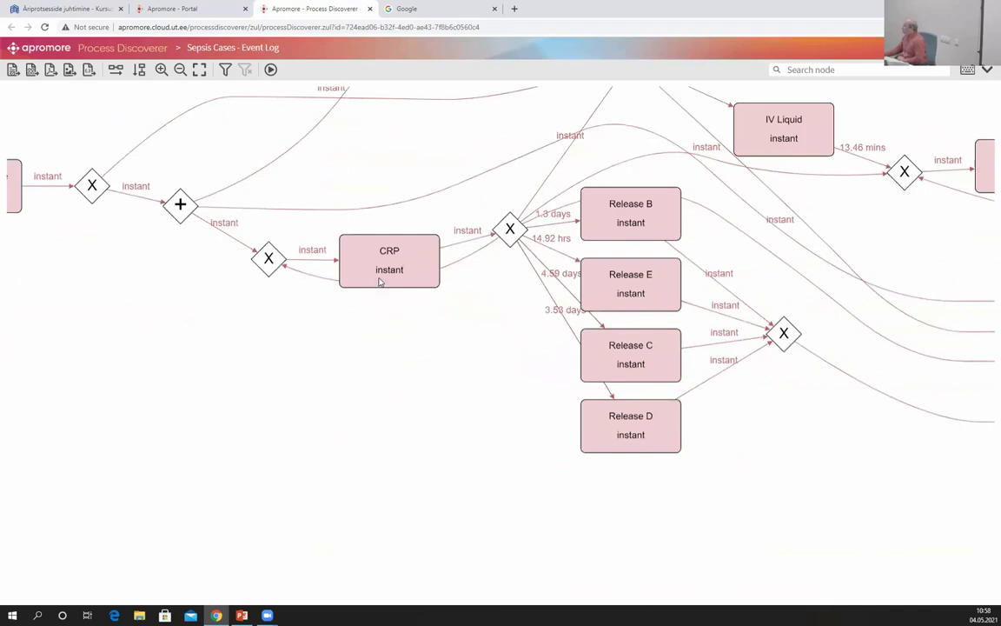
left_click_drag(380, 279, 380, 257)
left_click_drag(295, 368, 231, 326)
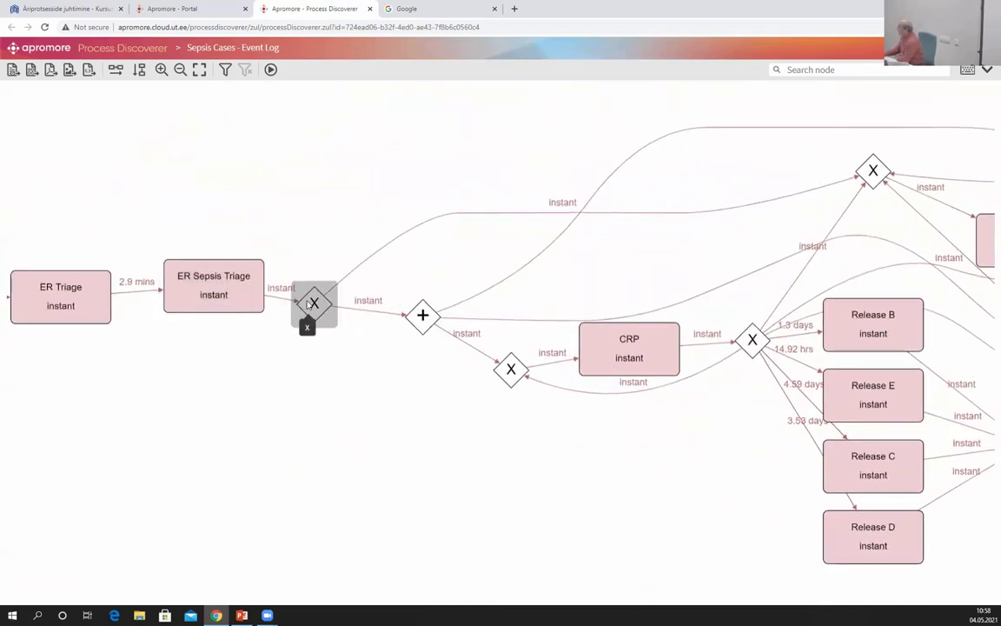
left_click_drag(674, 226, 502, 239)
left_click_drag(807, 246, 852, 251)
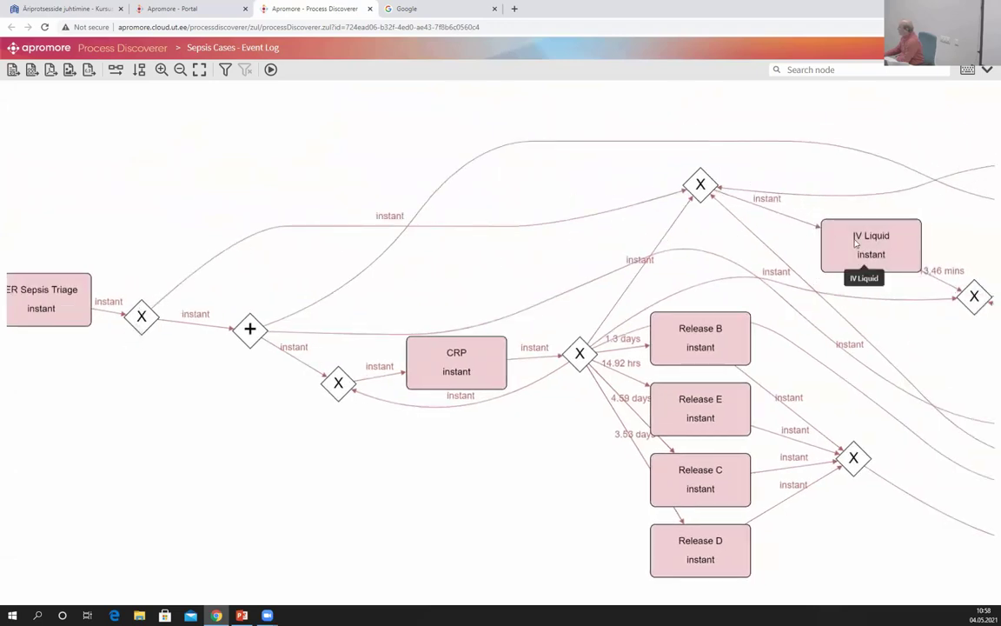
Widen the CRP loop in the BPMN model by moving its entry and exit gateways apart and CRP slightly lower, leaving CRP selected.
left_click_drag(393, 404, 440, 348)
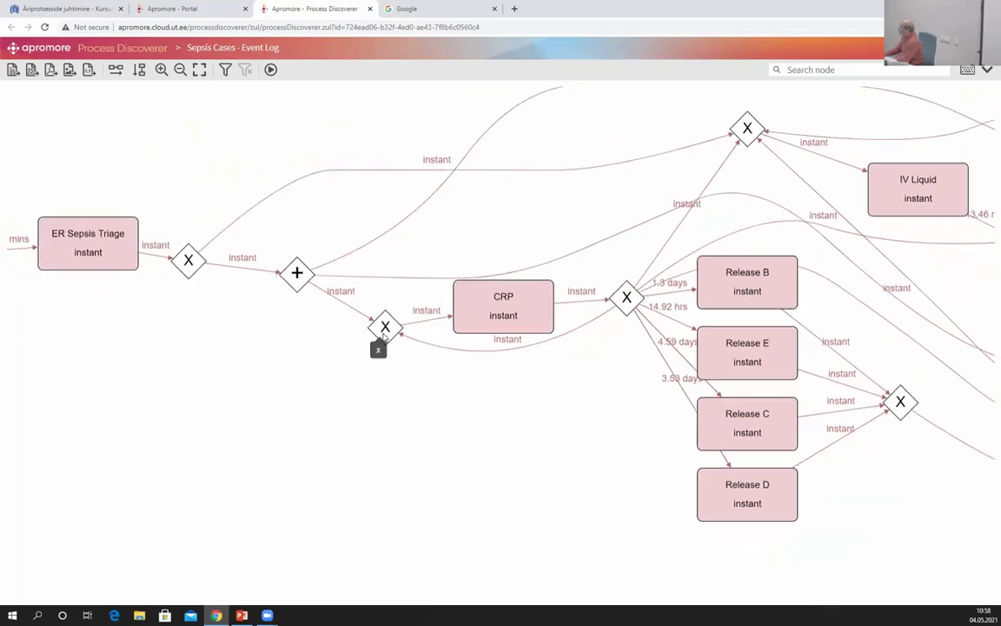
left_click_drag(385, 327, 342, 339)
left_click_drag(627, 297, 618, 376)
left_click_drag(510, 322, 505, 338)
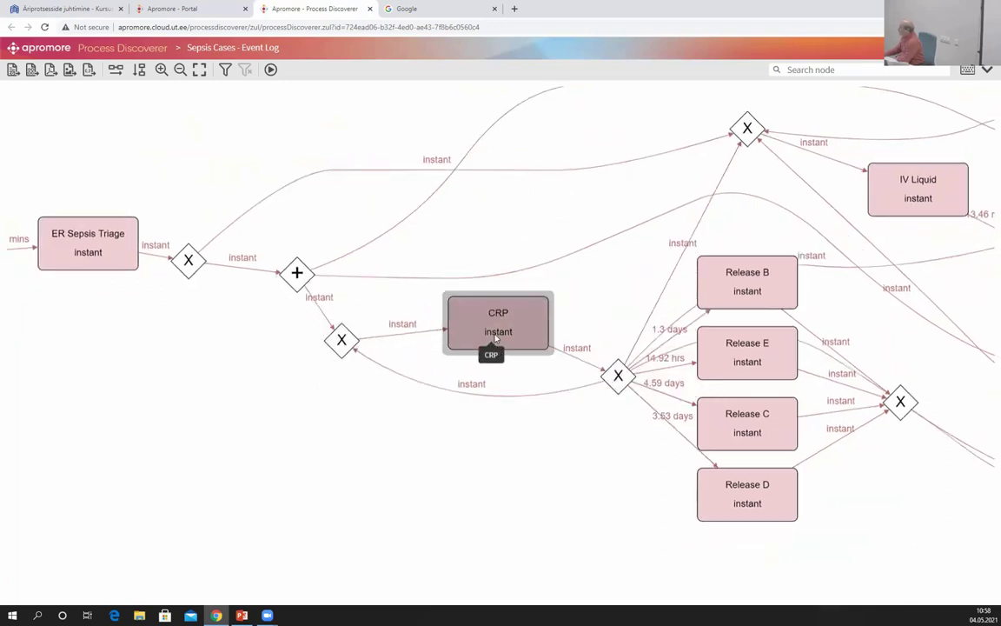
left_click(510, 330)
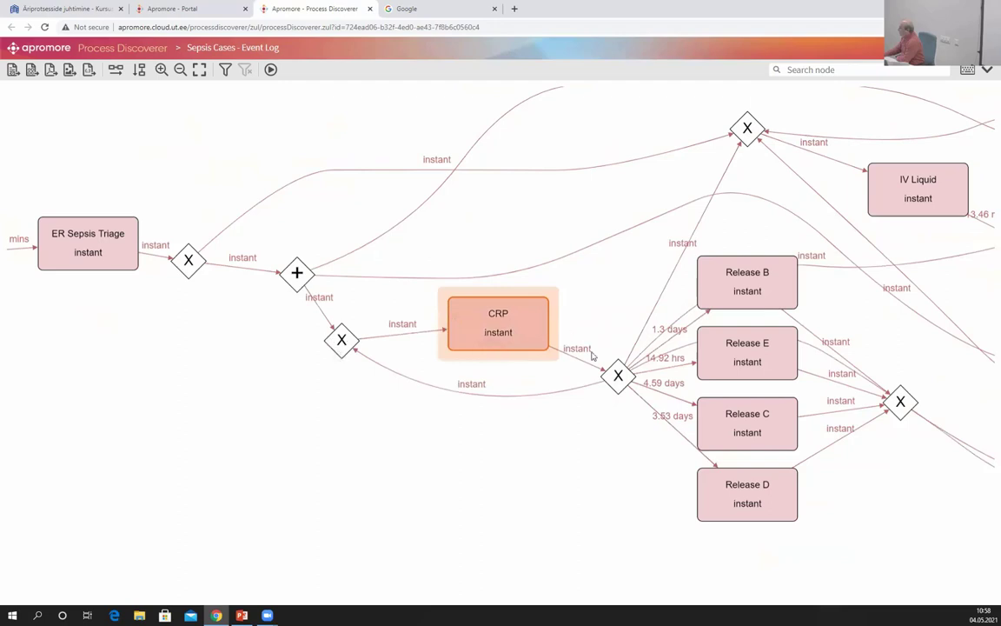
Examine the BPMN model from the CRP loop and the Release branches through IV Antibiotics, Admission IC and LacticAcid to the Leucocytes loop.
left_click(615, 383)
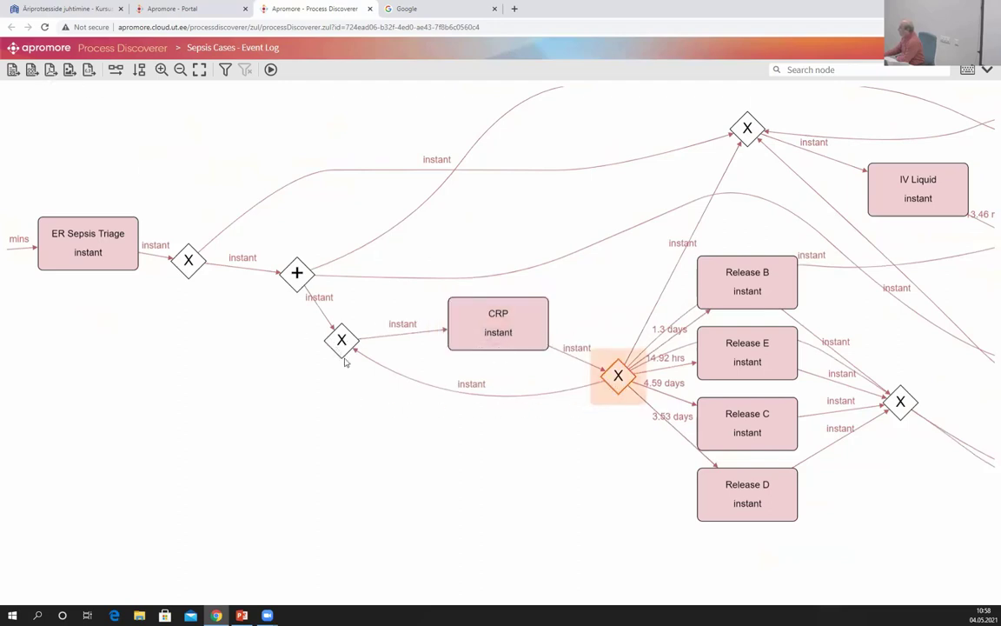
left_click_drag(501, 211, 147, 207)
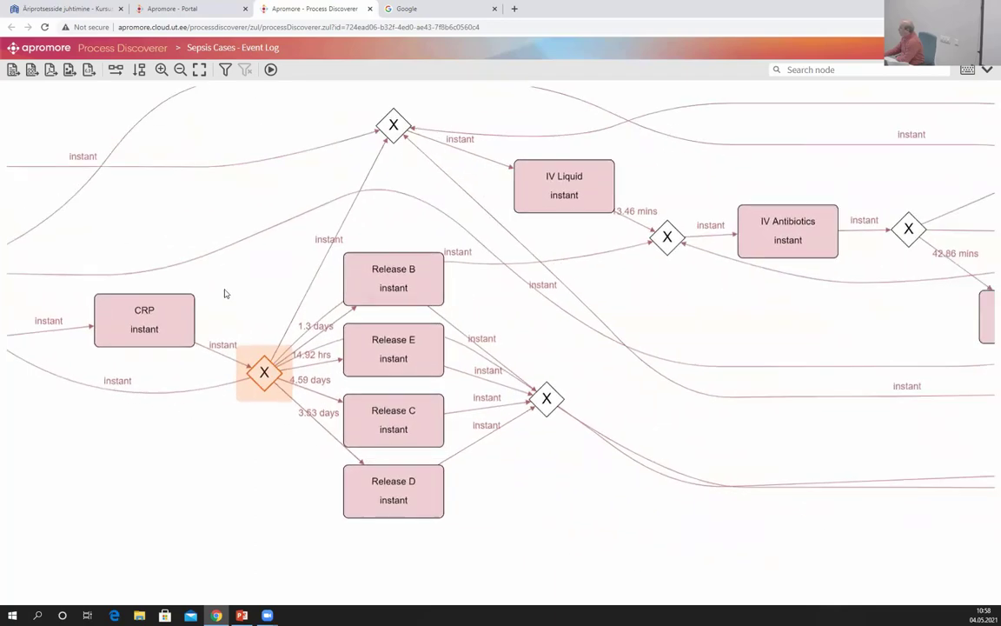
left_click_drag(225, 294, 532, 216)
left_click_drag(923, 351, 923, 373)
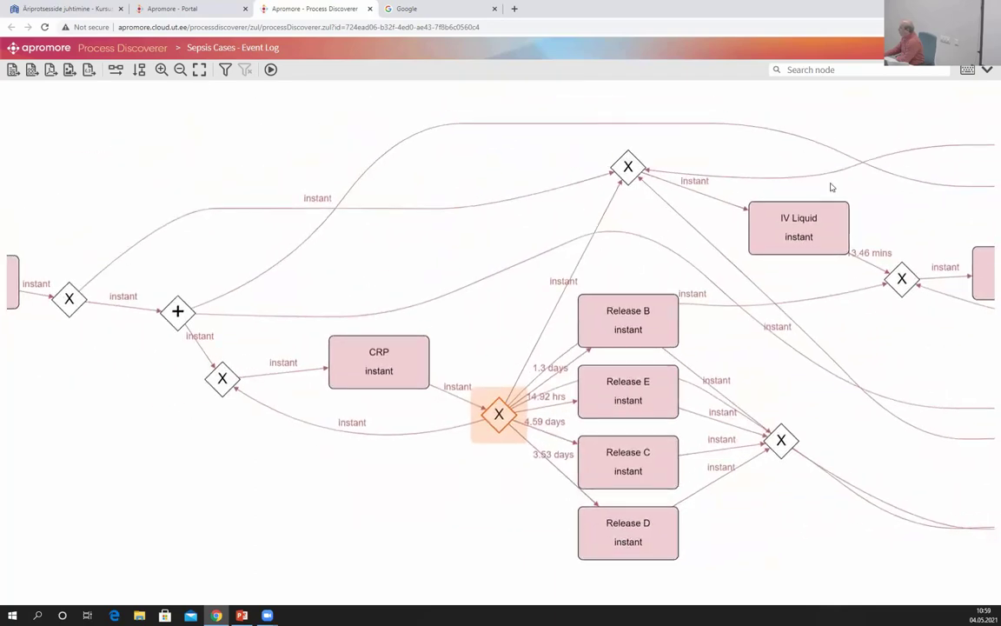
left_click_drag(828, 193, 293, 202)
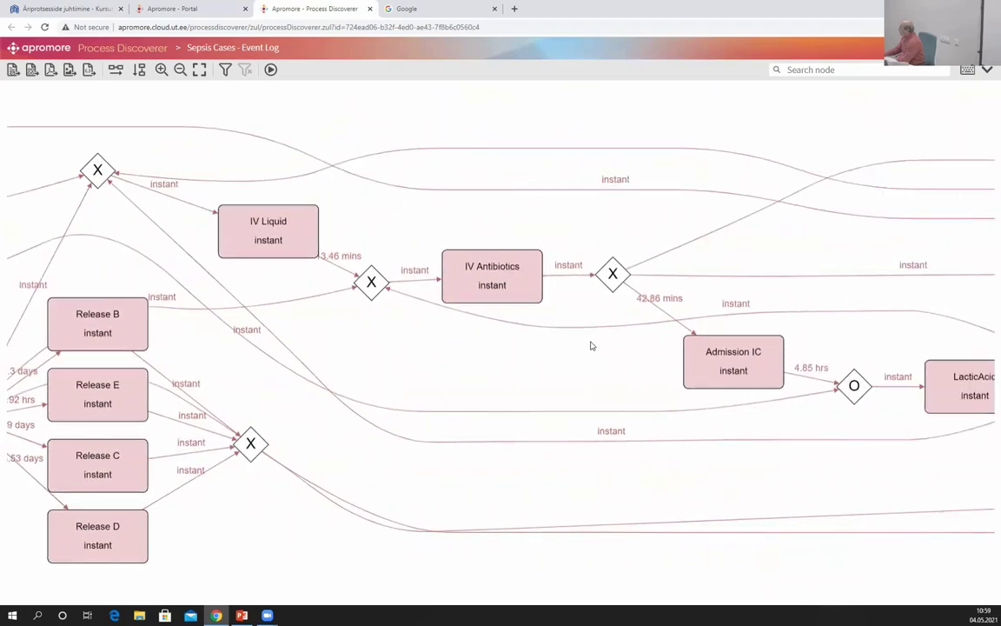
left_click_drag(554, 359, 306, 345)
left_click(718, 357)
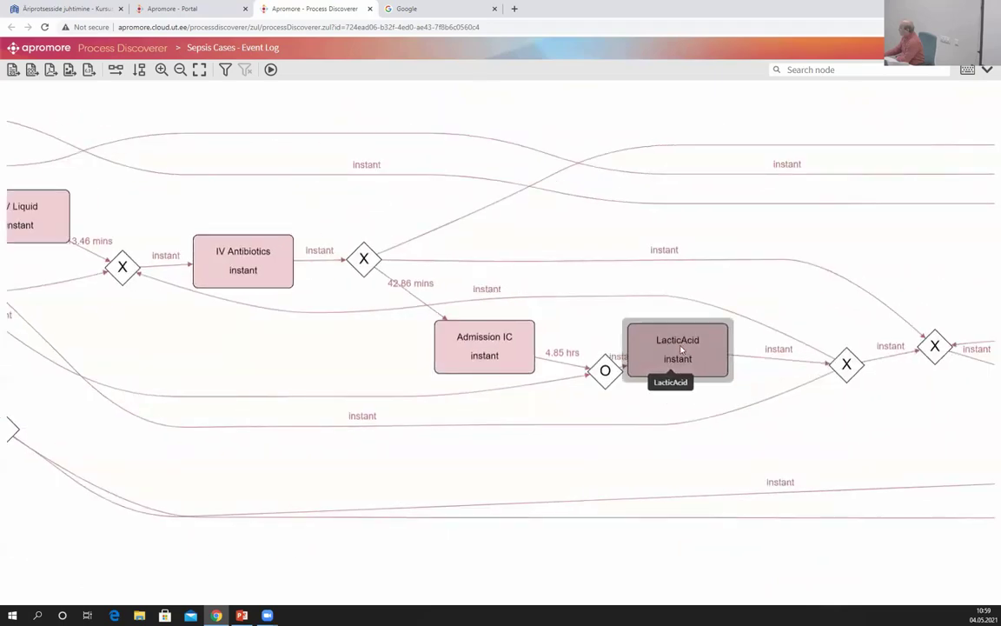
left_click_drag(849, 230, 255, 236)
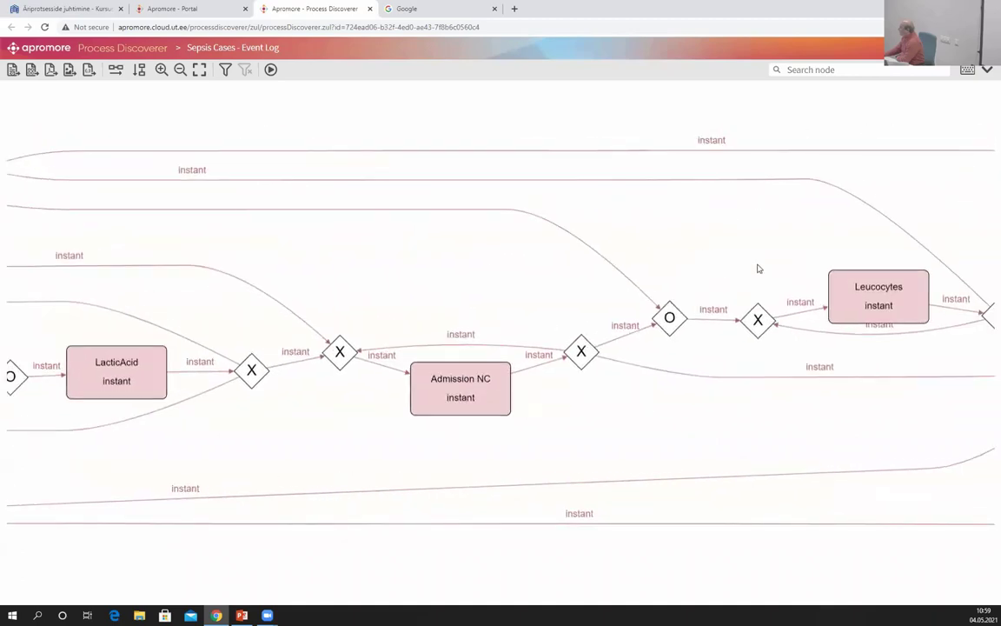
left_click_drag(952, 208, 893, 195)
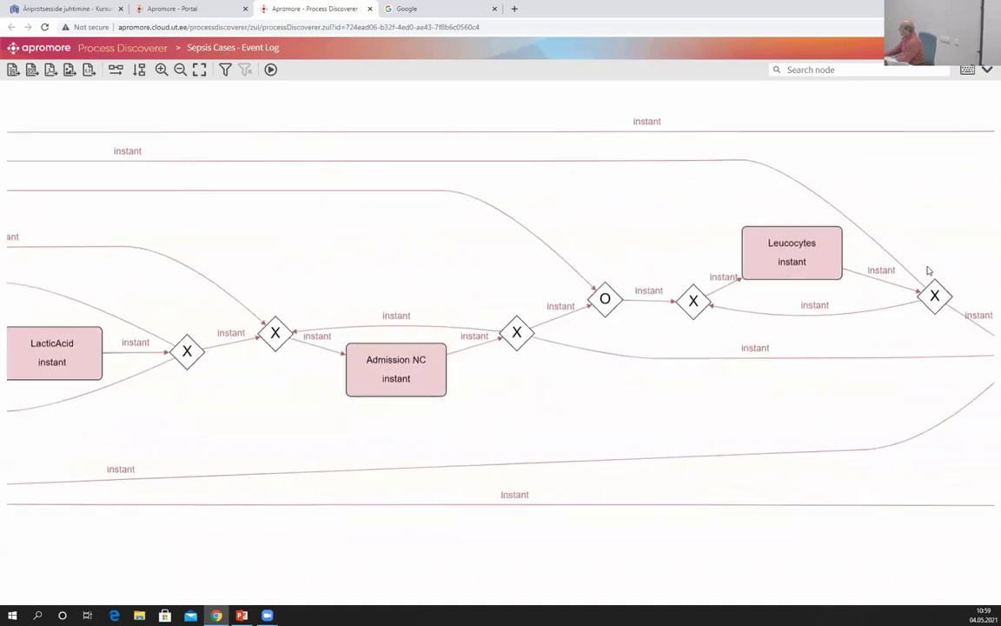
scroll(928, 270, "up", 1)
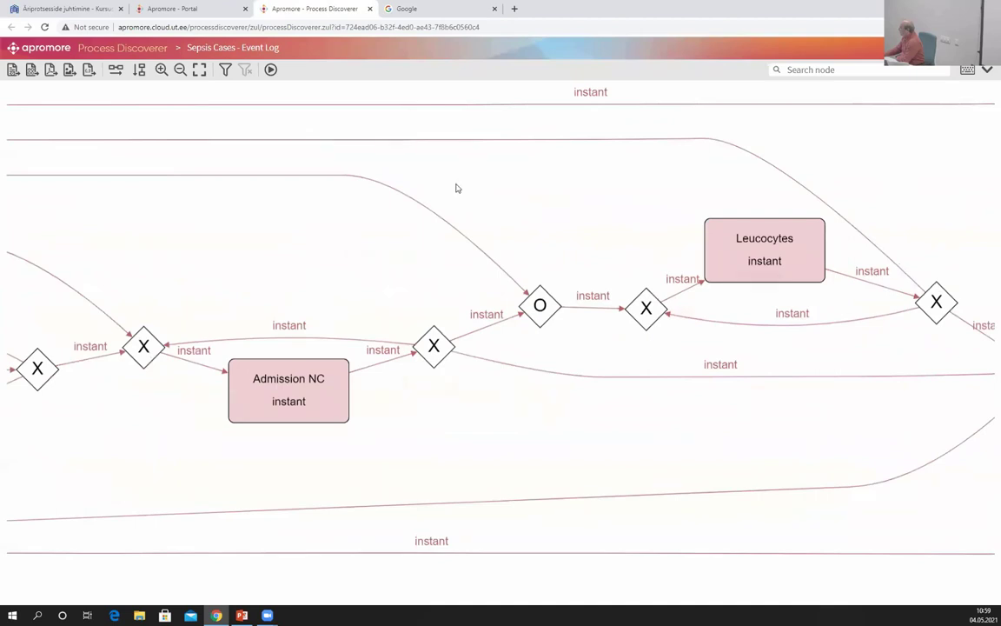
Bring back the abstraction settings and lower the Arcs level of the BPMN model to 25.
left_click(986, 71)
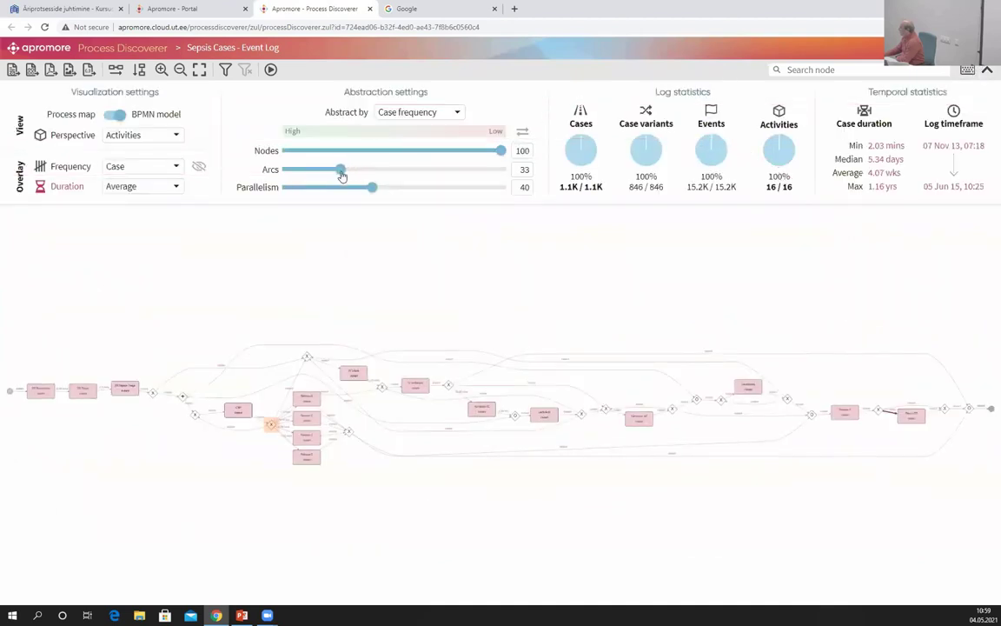
left_click_drag(341, 175, 339, 171)
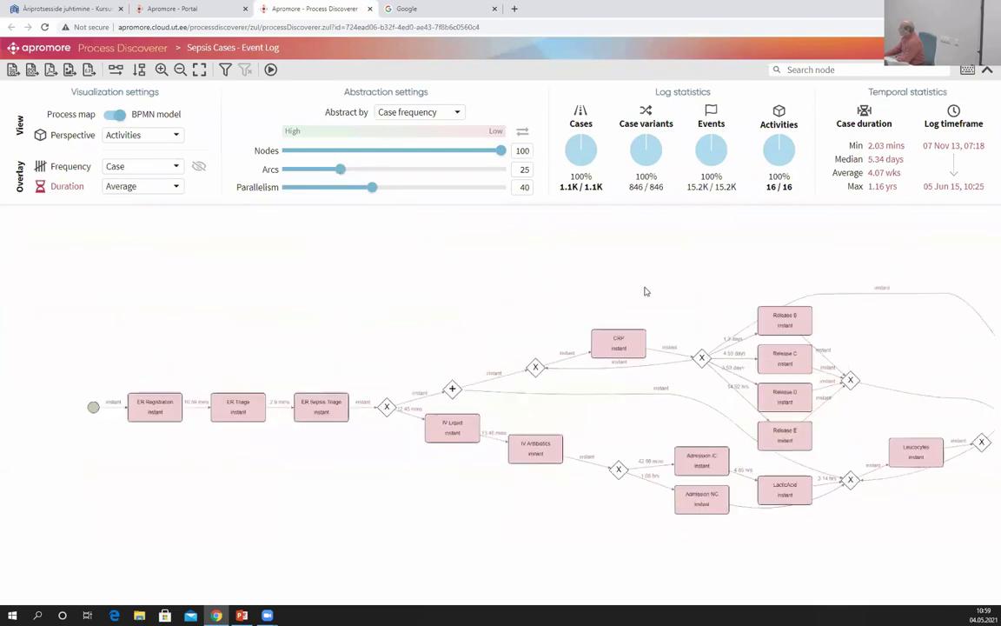
scroll(645, 291, "up", 1)
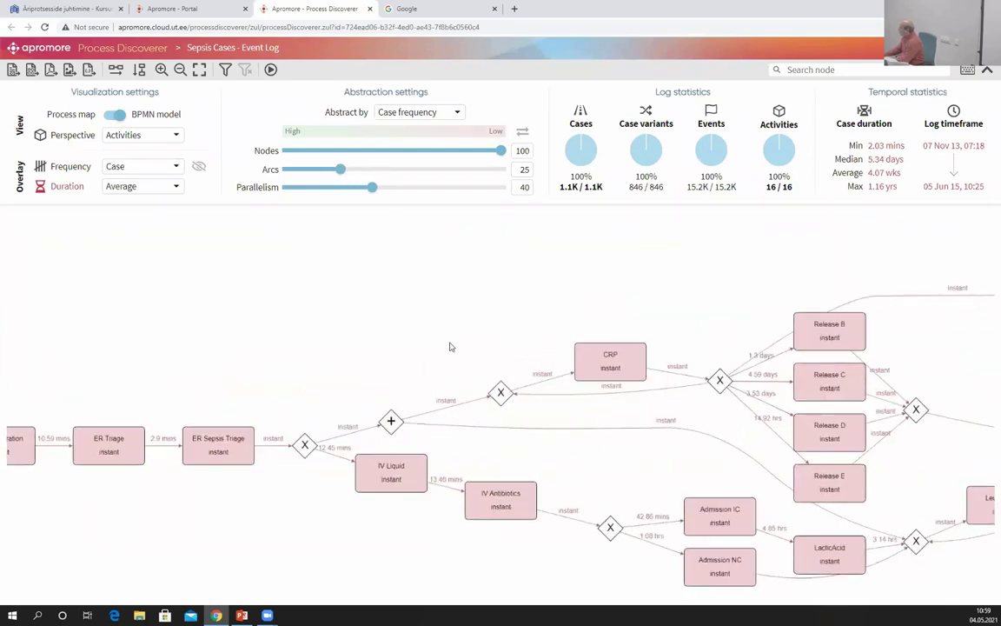
scroll(450, 347, "up", 1)
scroll(693, 253, "up", 3)
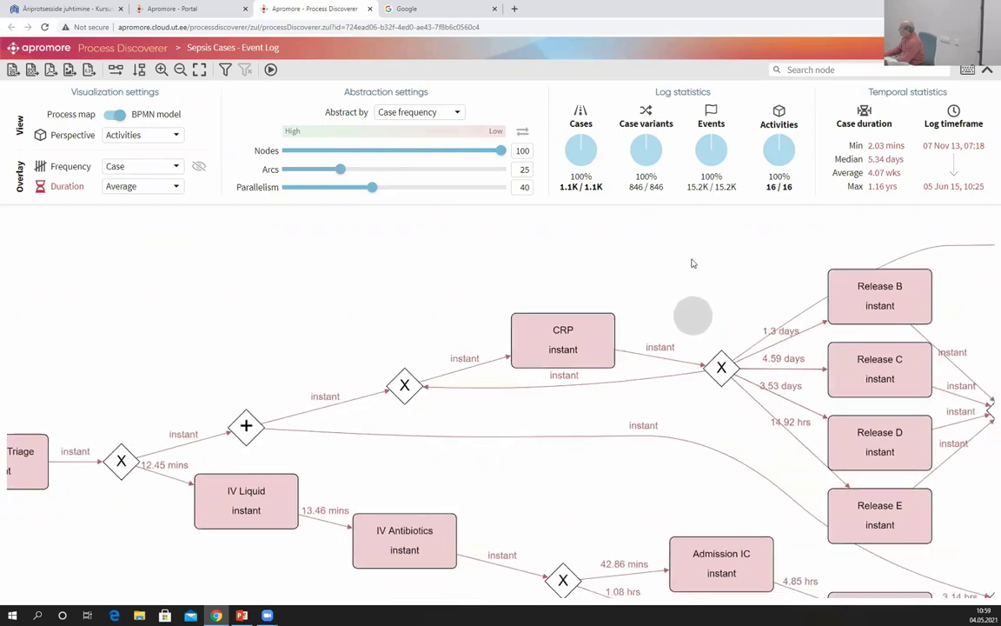
Examine the gateways and branches of the simplified BPMN model, from the parallel split before CRP to LacticAcid and the Leucocytes loop.
left_click_drag(507, 453, 463, 454)
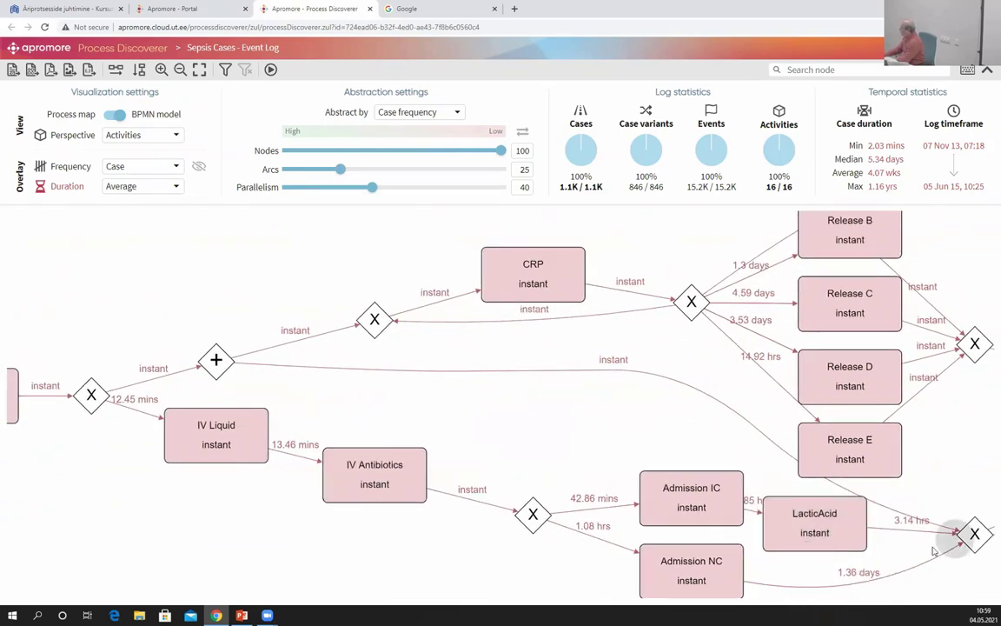
left_click_drag(966, 536, 841, 445)
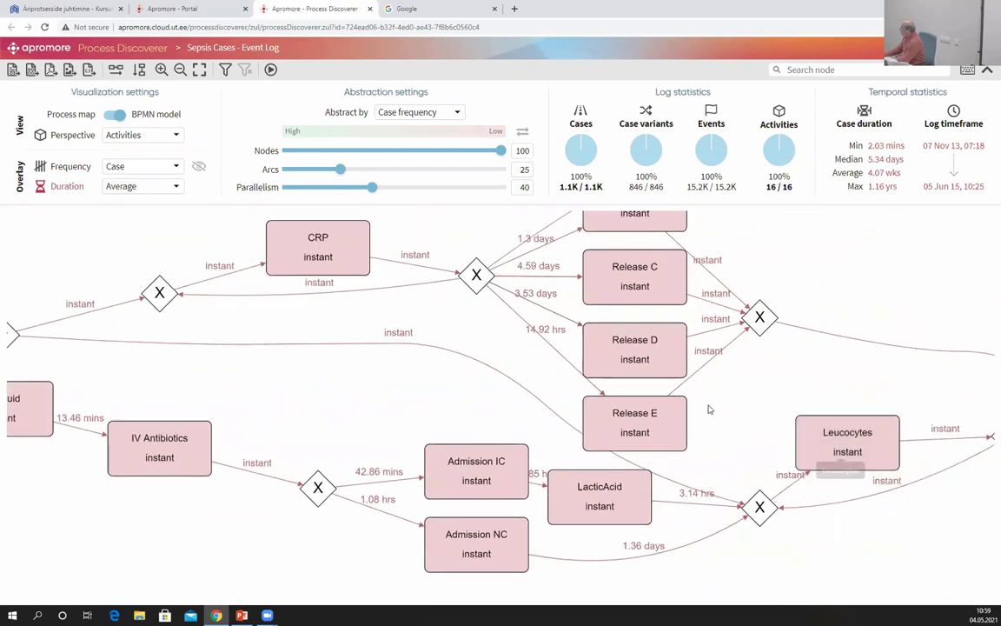
left_click_drag(773, 398, 957, 385)
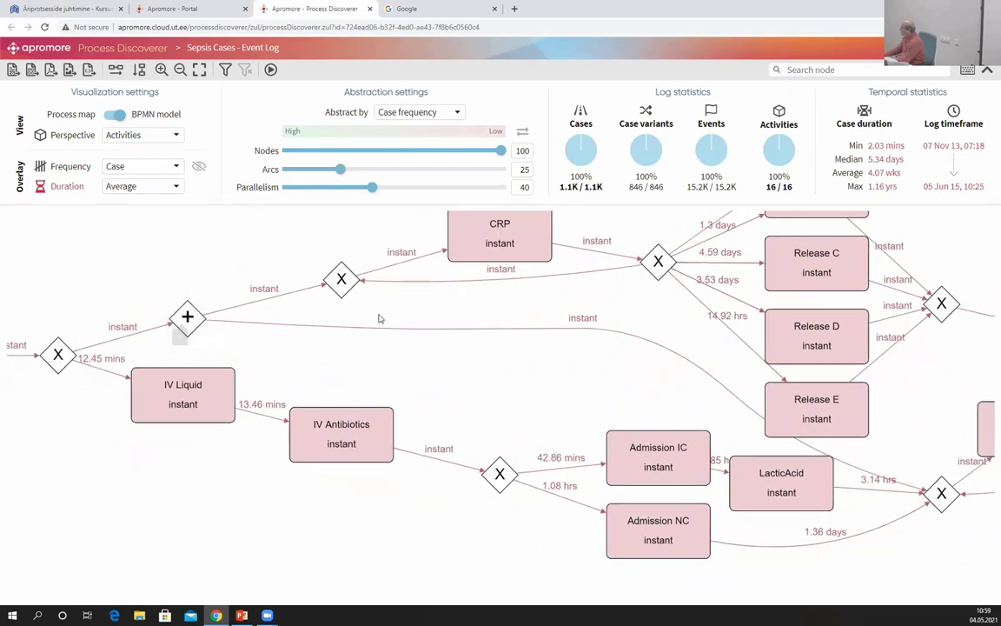
left_click_drag(384, 313, 365, 332)
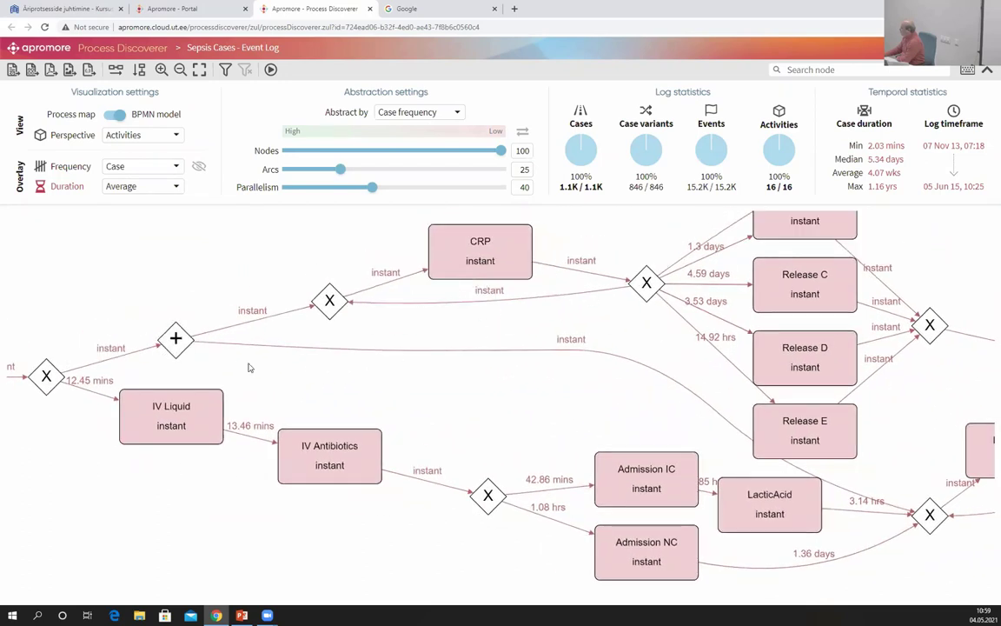
left_click_drag(851, 405, 730, 432)
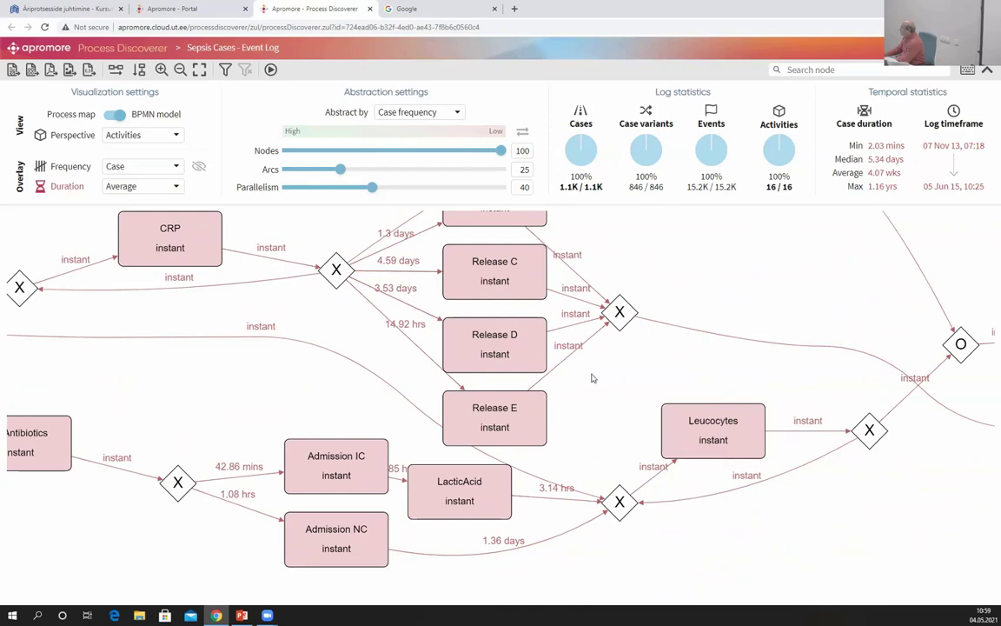
left_click_drag(600, 375, 739, 469)
left_click_drag(409, 268, 468, 268)
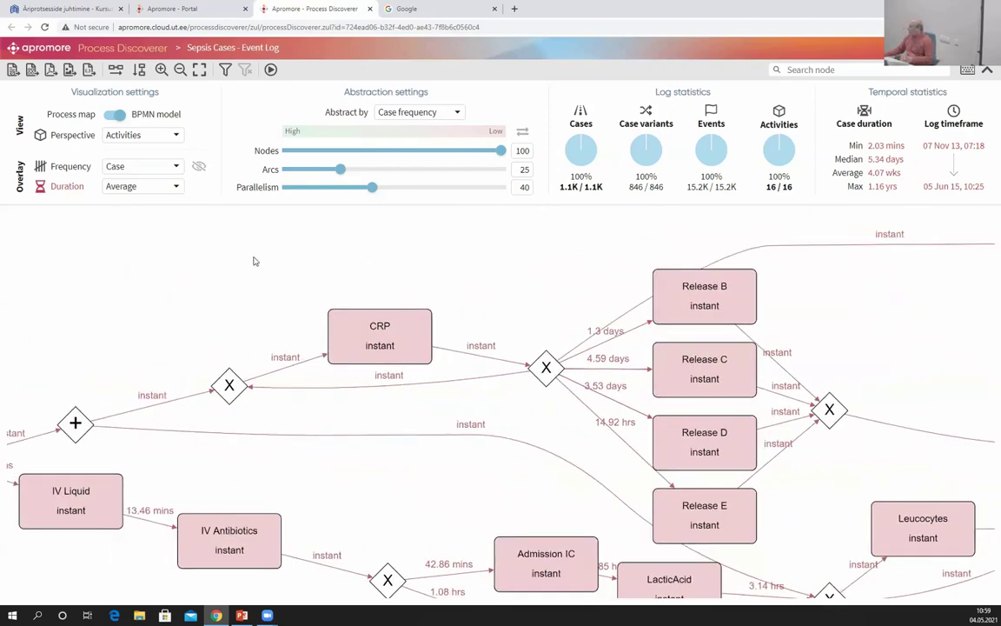
Switch the visualization to the process map and inspect the arcs around CRP, IV Liquid and IV Antibiotics.
left_click(987, 71)
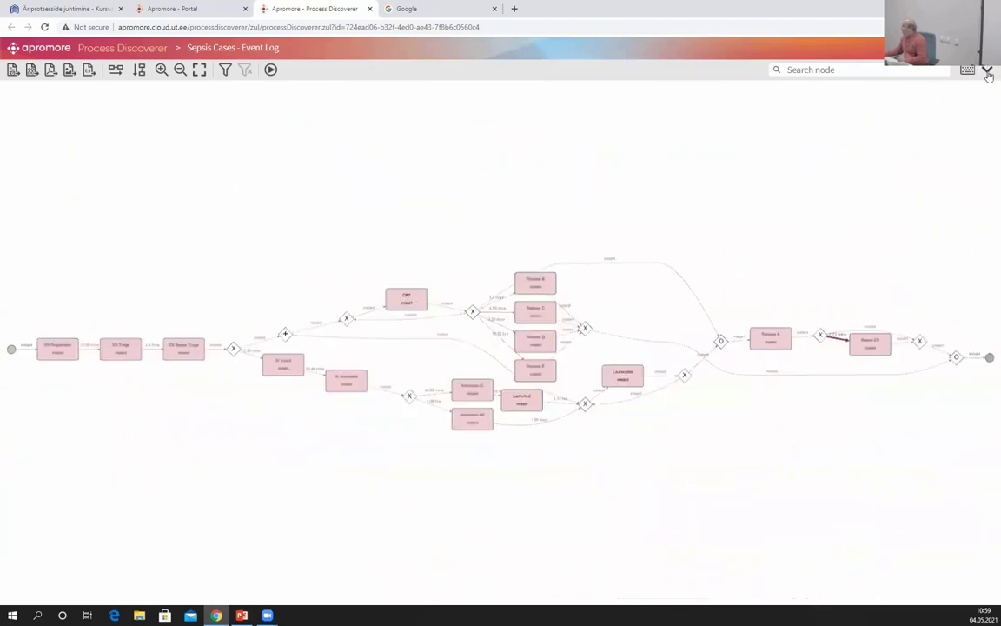
left_click(988, 72)
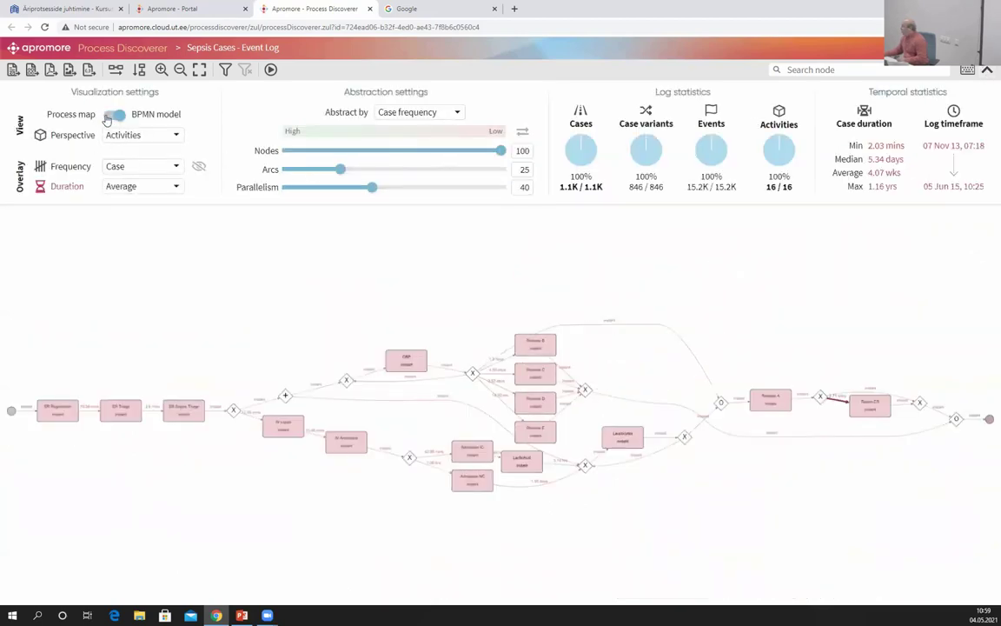
left_click(112, 114)
scroll(441, 337, "up", 2)
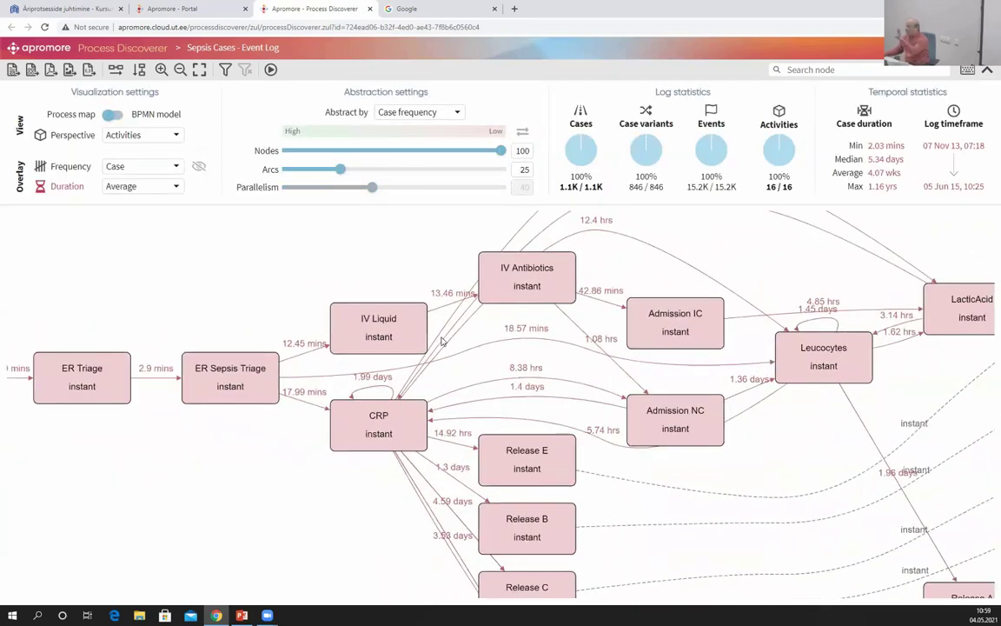
Return to the BPMN model and trace the flow from the gateway after ER Sepsis Triage to the gateways after Release E and Leucocytes.
left_click(115, 115)
scroll(331, 320, "up", 4)
left_click_drag(337, 323, 329, 265)
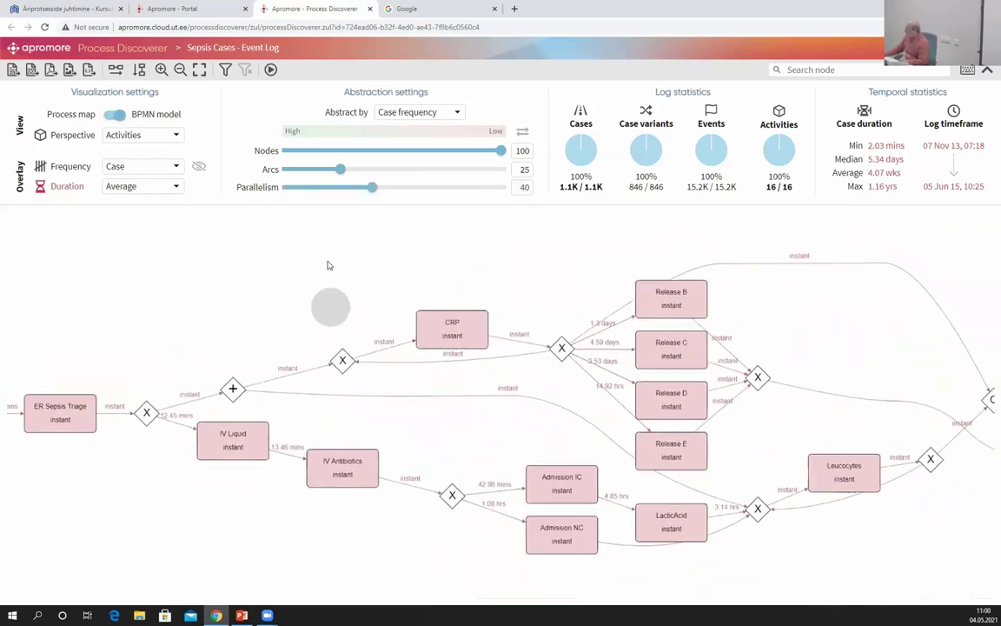
scroll(152, 366, "up", 2)
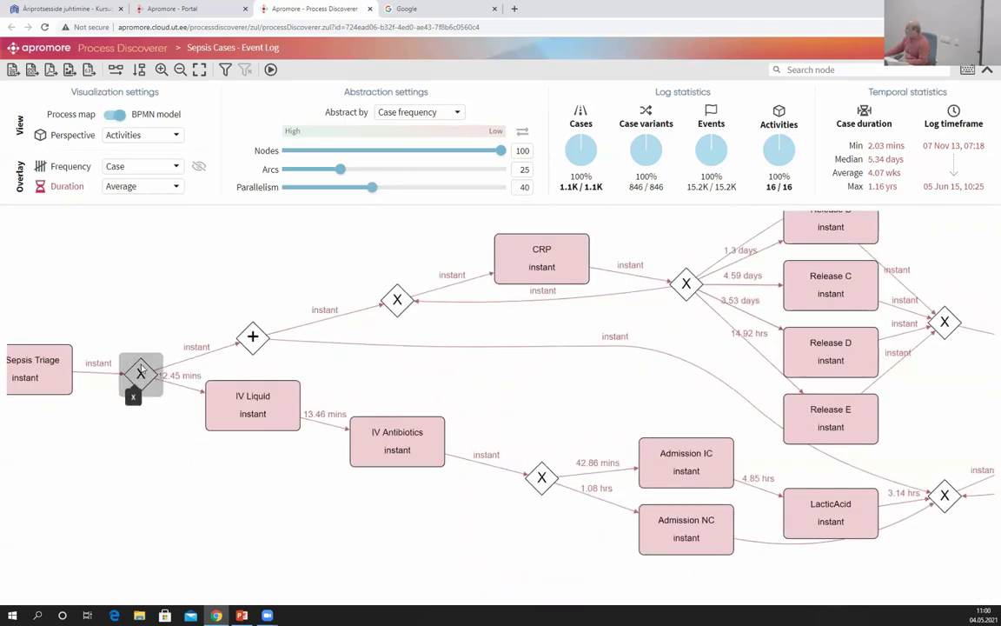
left_click_drag(455, 348, 165, 346)
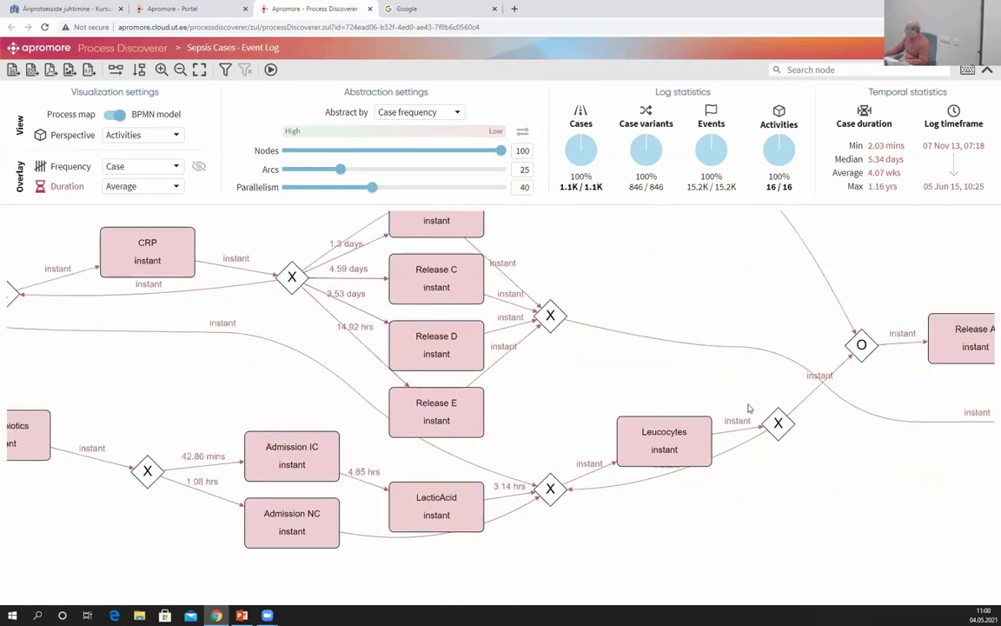
scroll(772, 339, "up", 1)
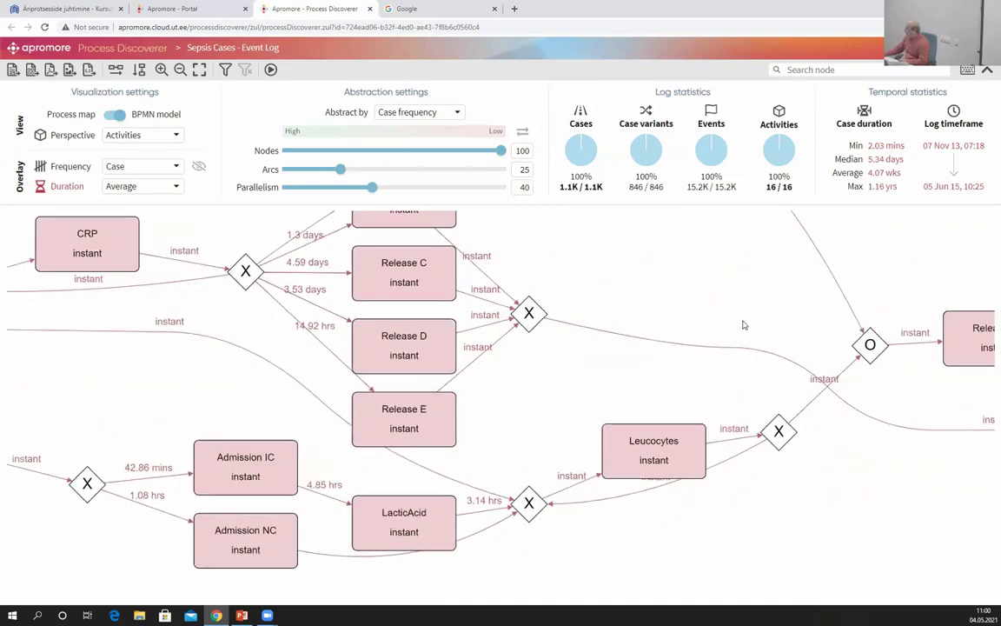
left_click_drag(743, 332, 759, 392)
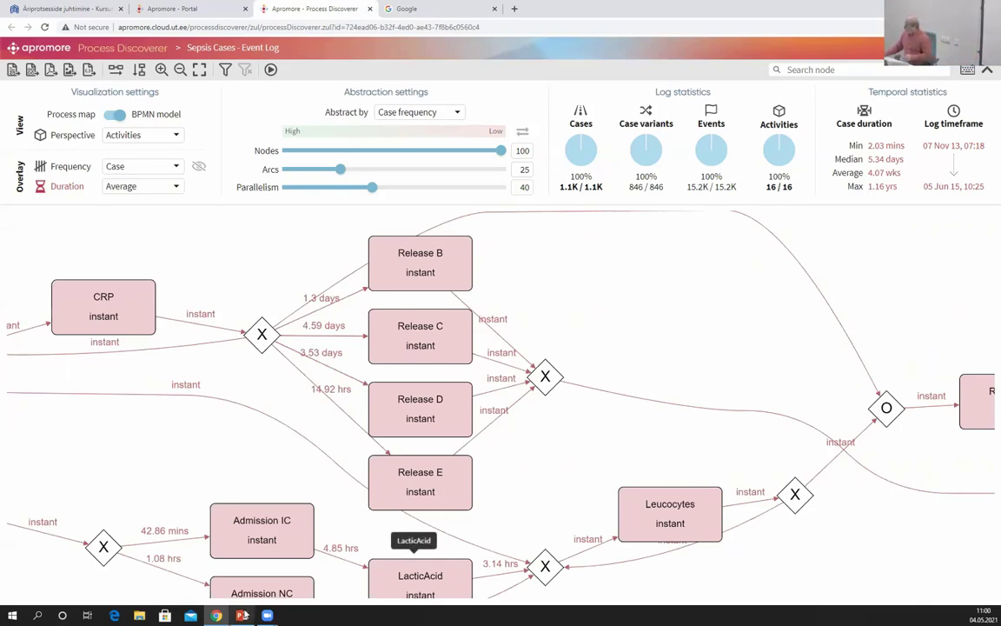
Switch to PowerPoint and present the "Automated Process Discovery: Analysis Template" slide full screen.
key("alt+Tab")
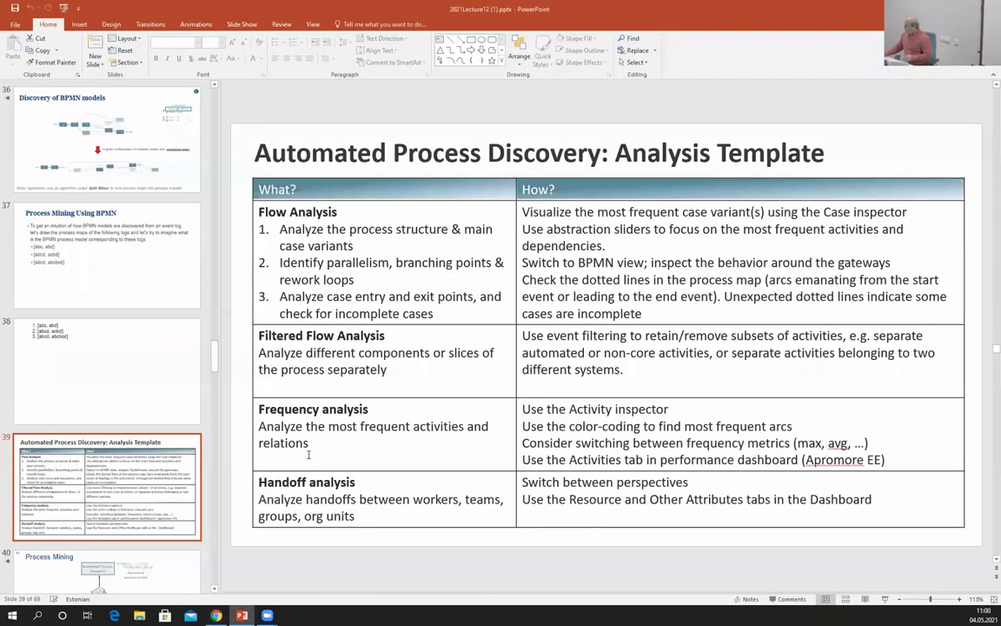
left_click(882, 598)
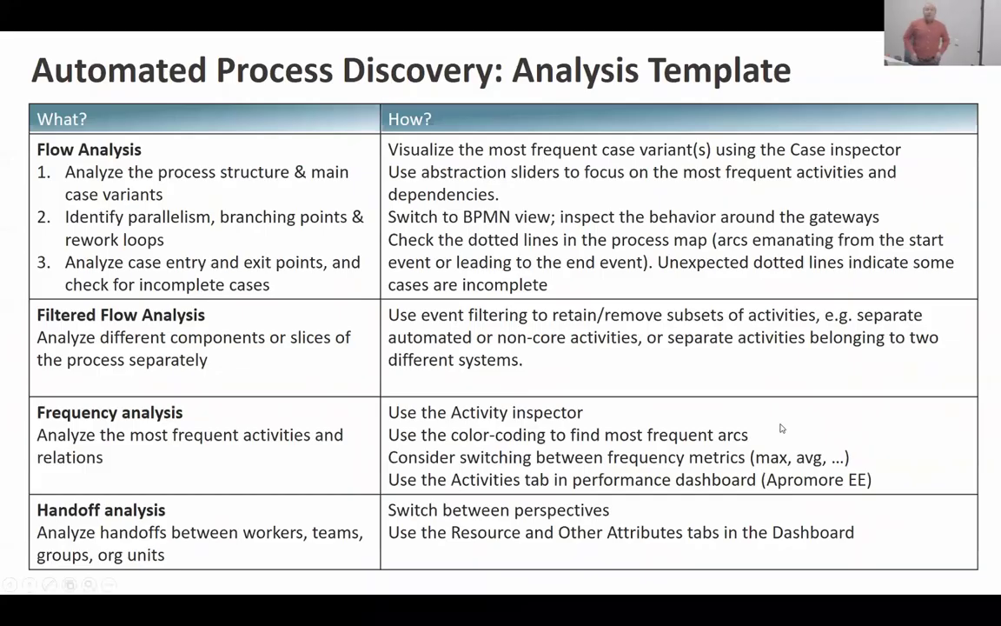
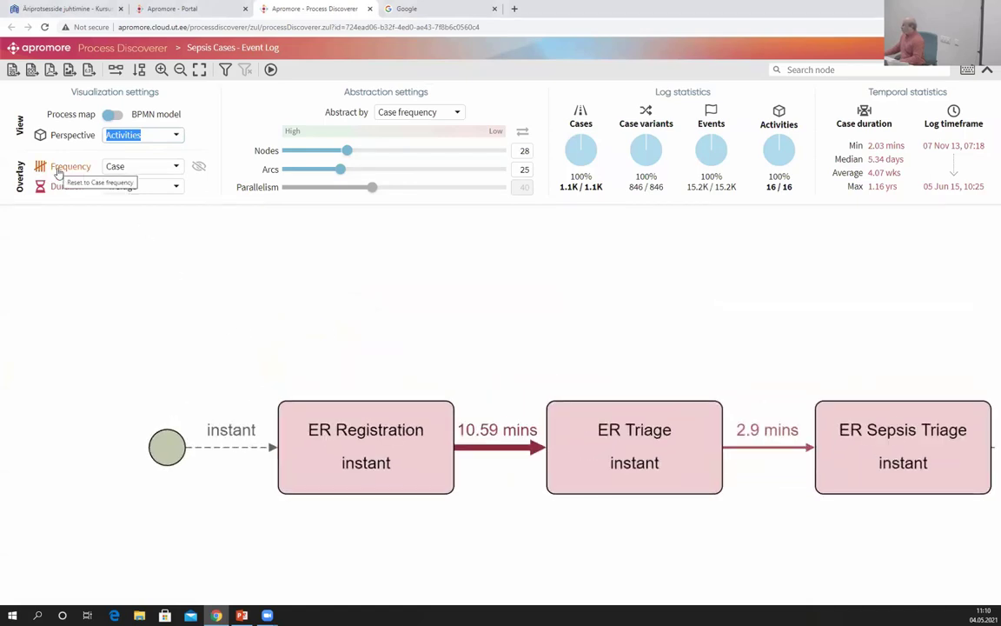
Overlay frequency instead of duration on the process map, using the Relative case metric.
left_click(58, 171)
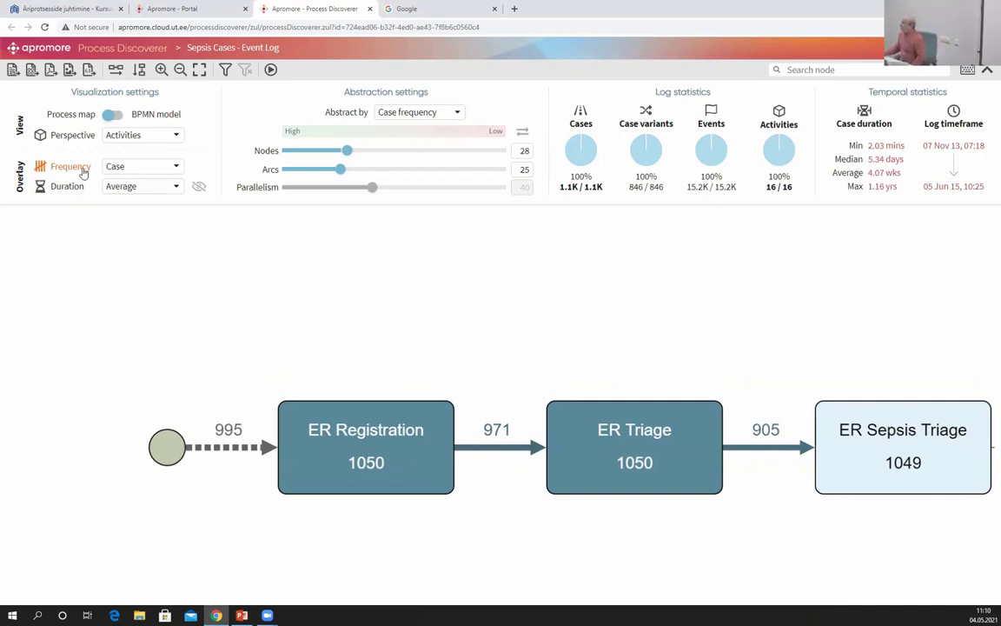
left_click(113, 166)
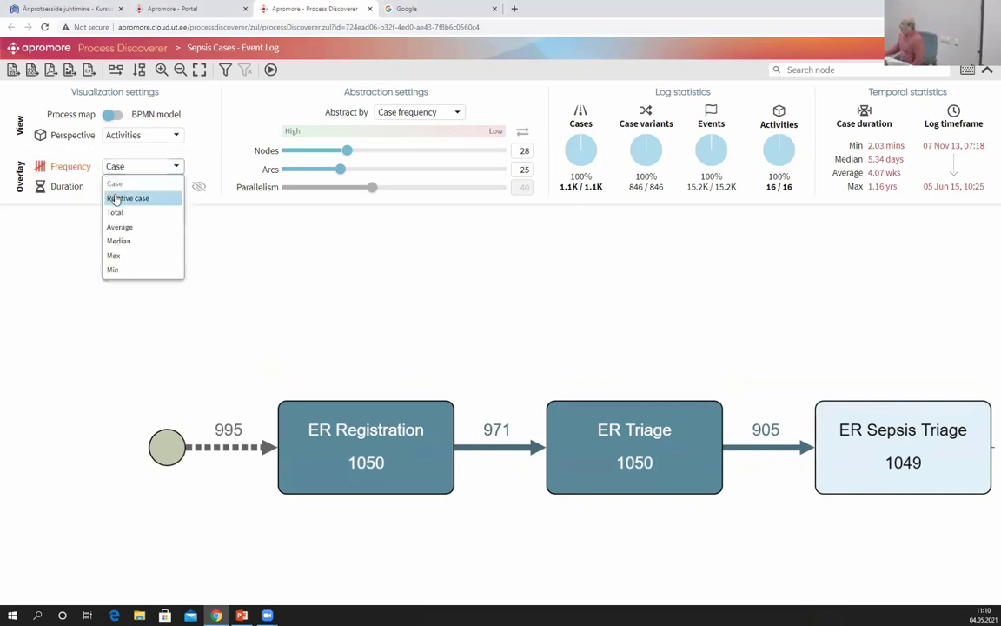
left_click(114, 198)
scroll(252, 292, "up", 2)
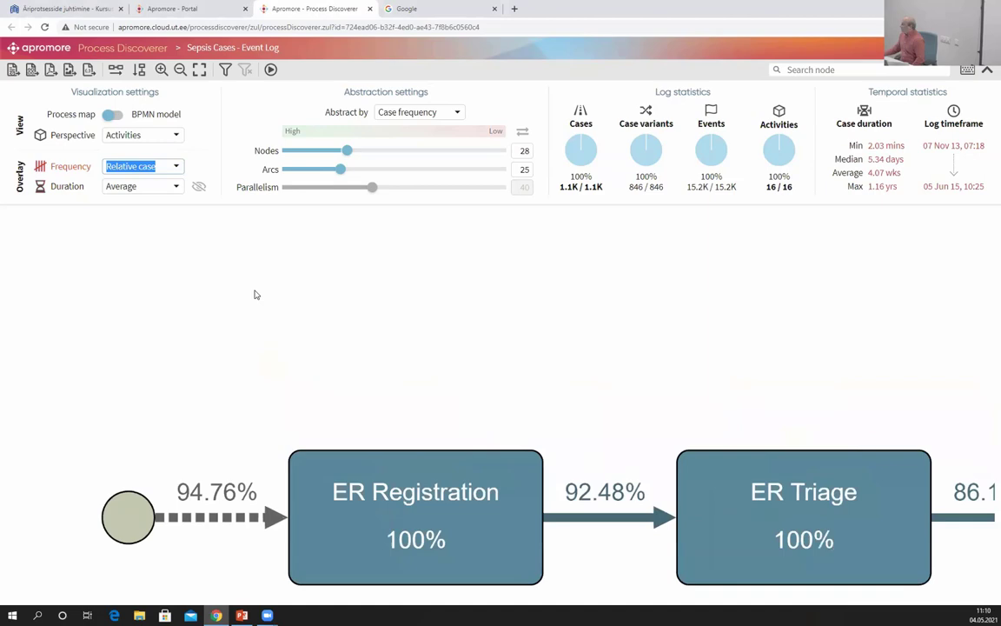
Raise the Nodes level of the process map to 100, keeping the whole set of activities in view.
left_click(340, 171)
left_click_drag(346, 152, 500, 152)
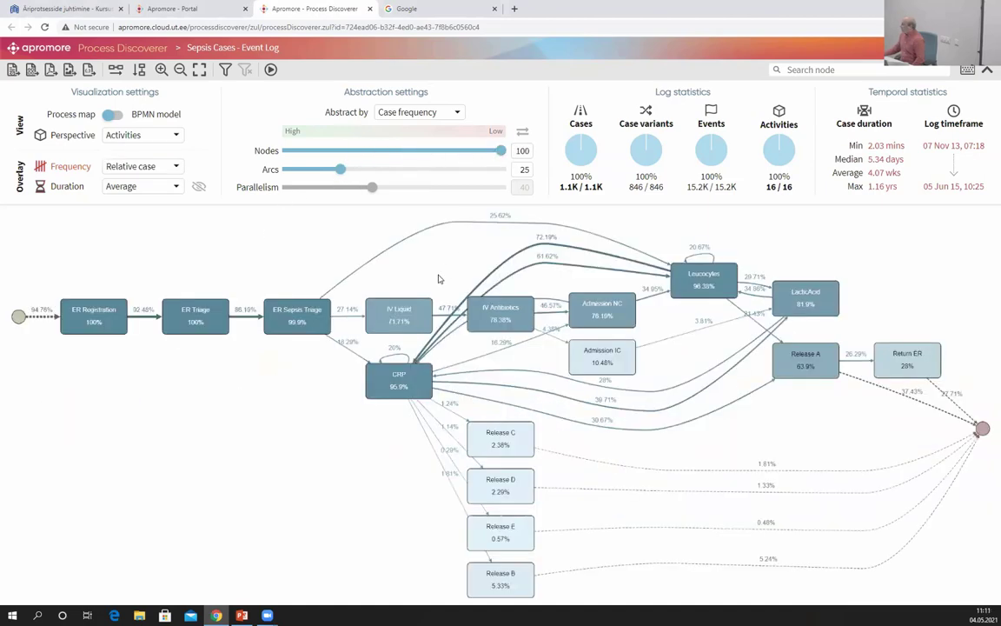
scroll(438, 278, "up", 2)
left_click_drag(199, 259, 356, 320)
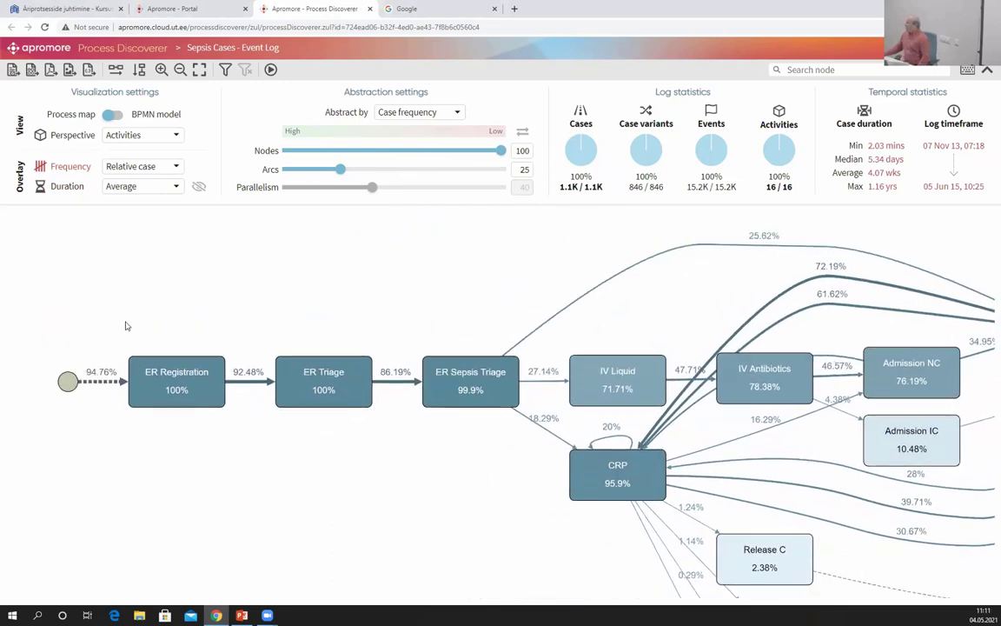
Keep the frequency overlay on Relative case and shift the ER Registration, ER Triage and CRP nodes on the process map.
left_click(123, 168)
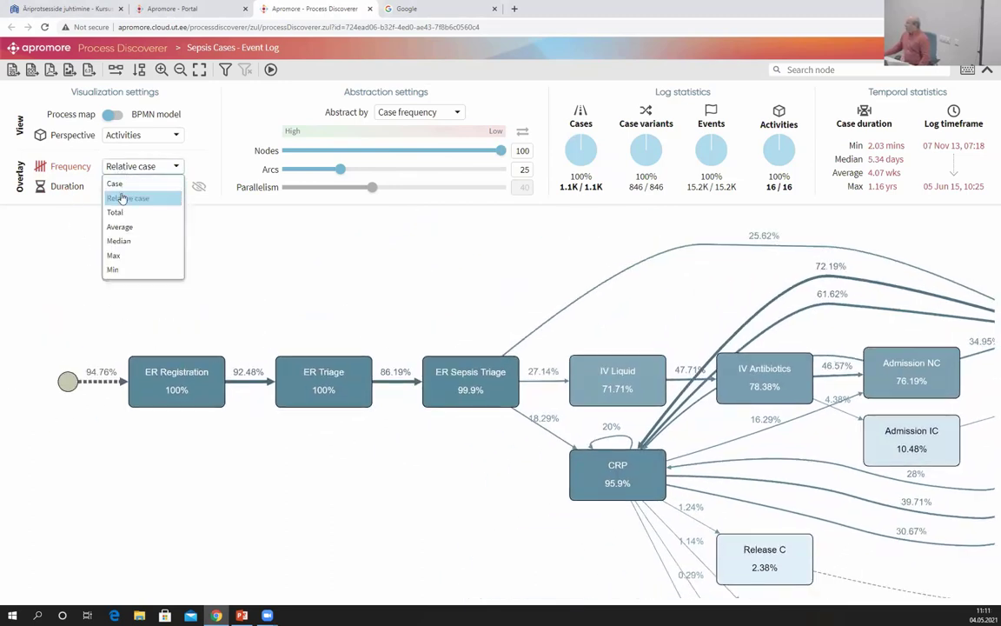
left_click(123, 200)
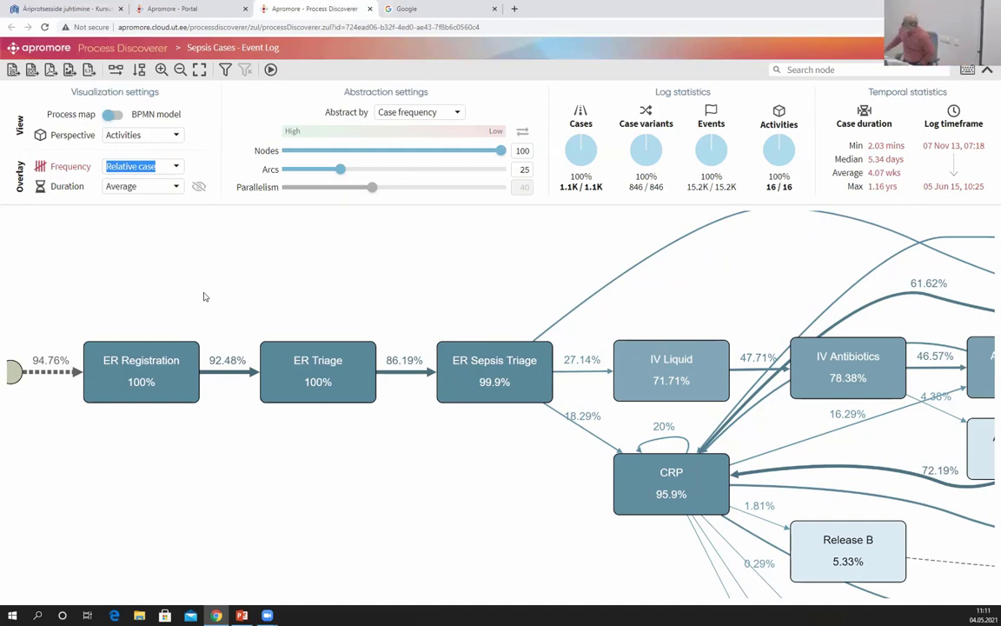
left_click_drag(115, 356, 124, 317)
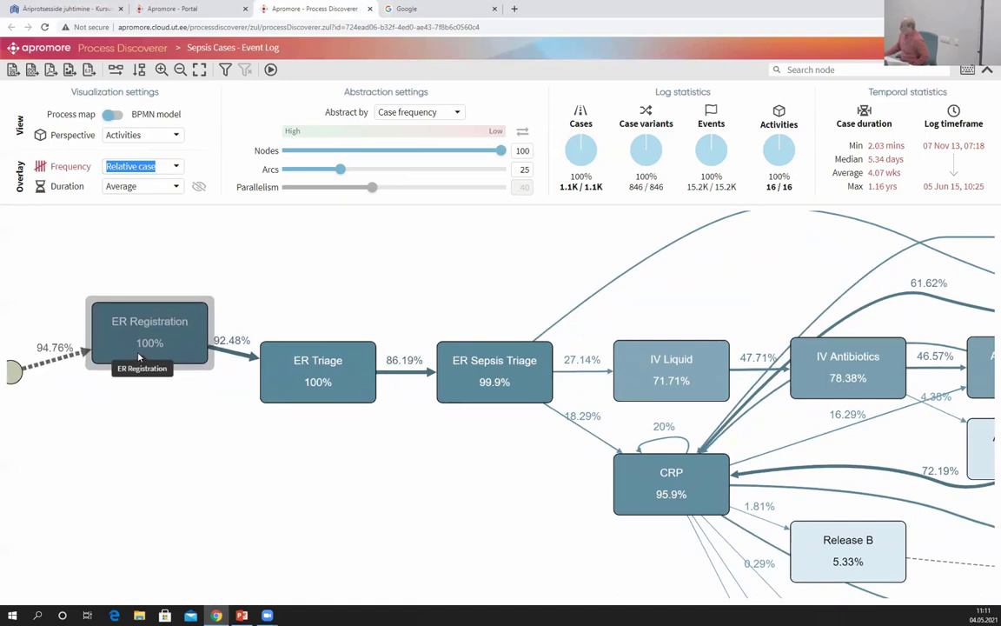
left_click_drag(303, 401, 308, 363)
left_click_drag(333, 429, 217, 349)
scroll(248, 448, "up", 2)
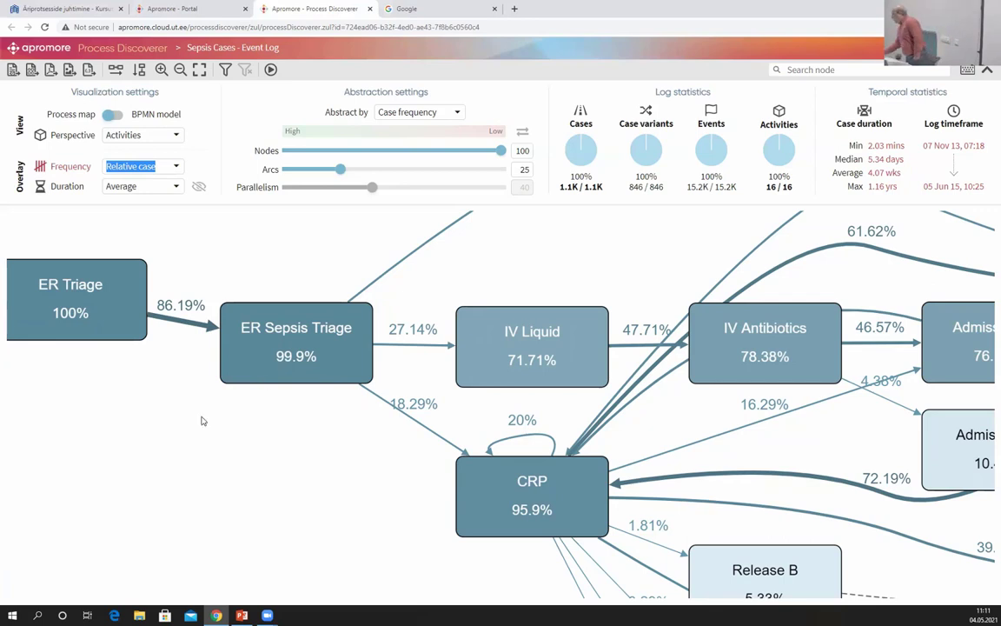
left_click_drag(525, 480, 438, 466)
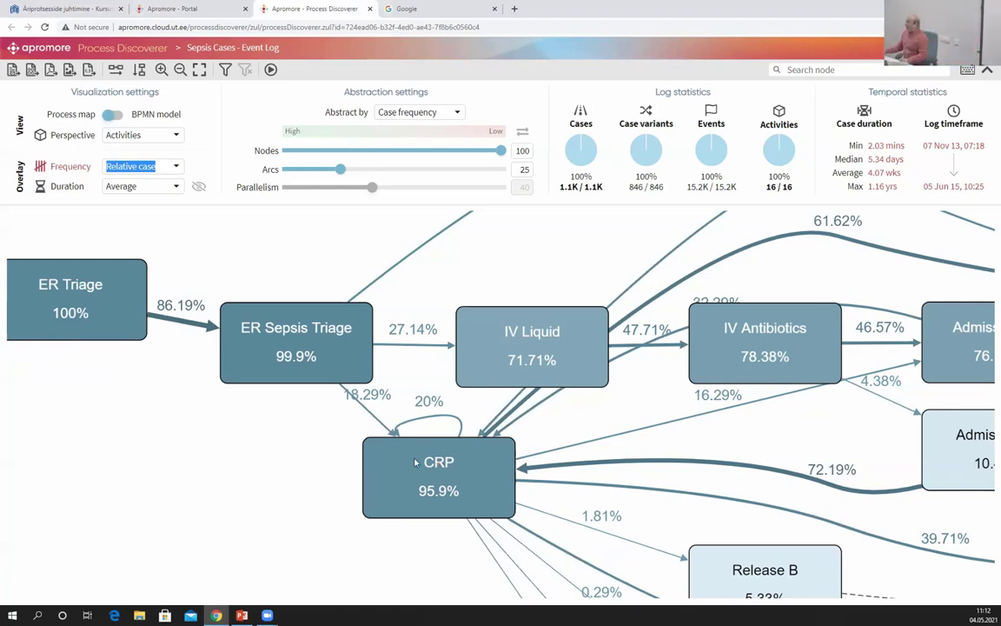
Filter the log by the Activity event attribute, removing all cases that contain ER Sepsis Triage.
left_click(225, 71)
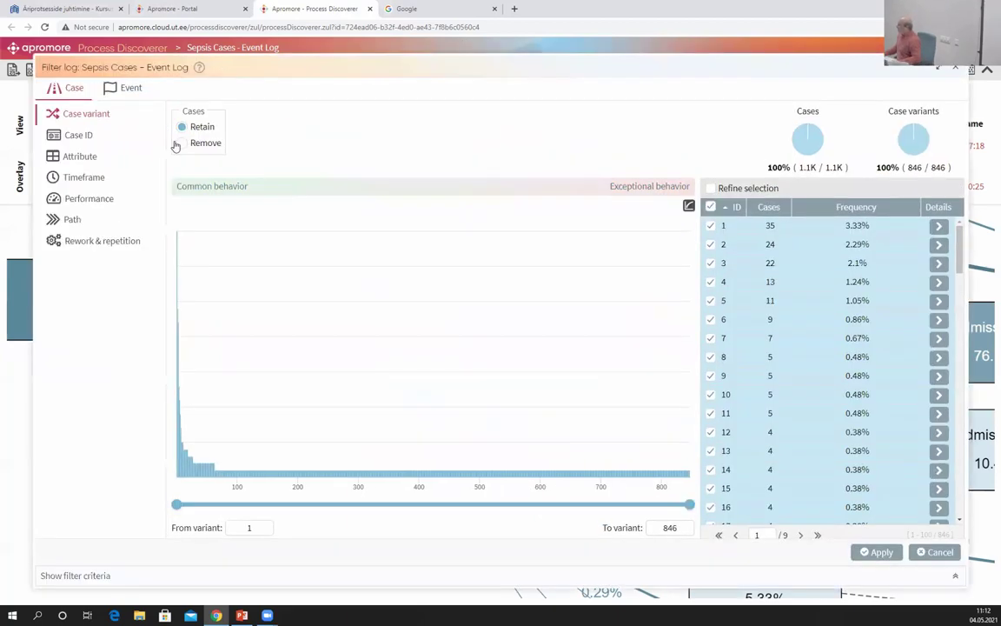
left_click(81, 157)
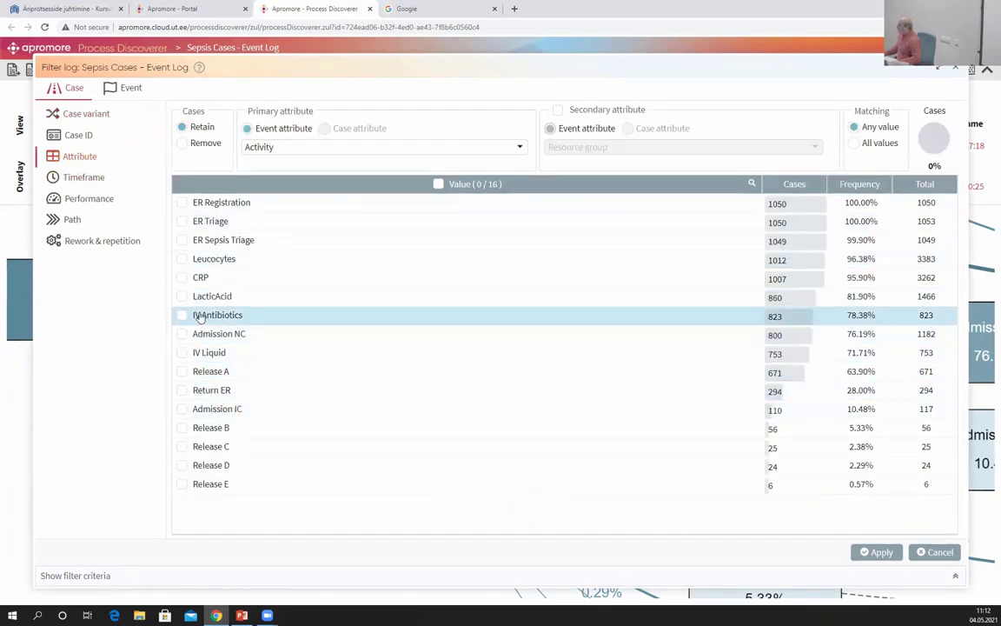
left_click(200, 246)
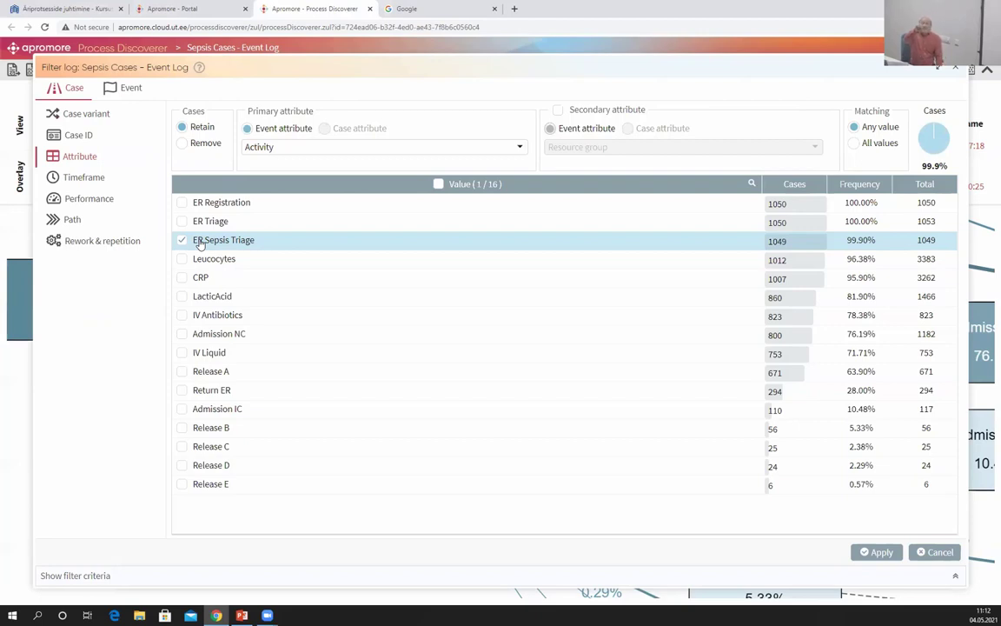
left_click(204, 148)
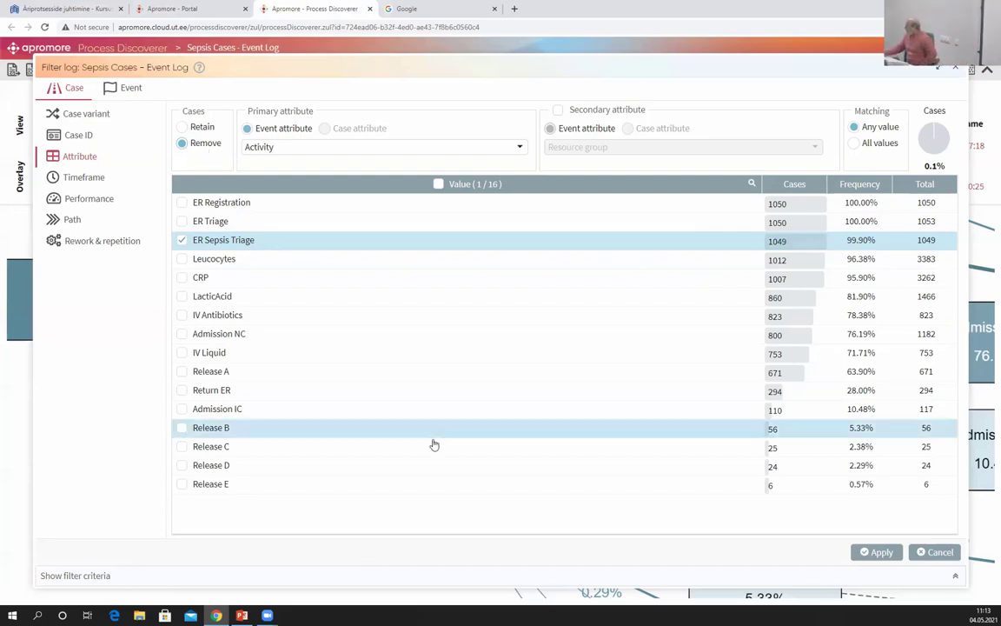
left_click(878, 552)
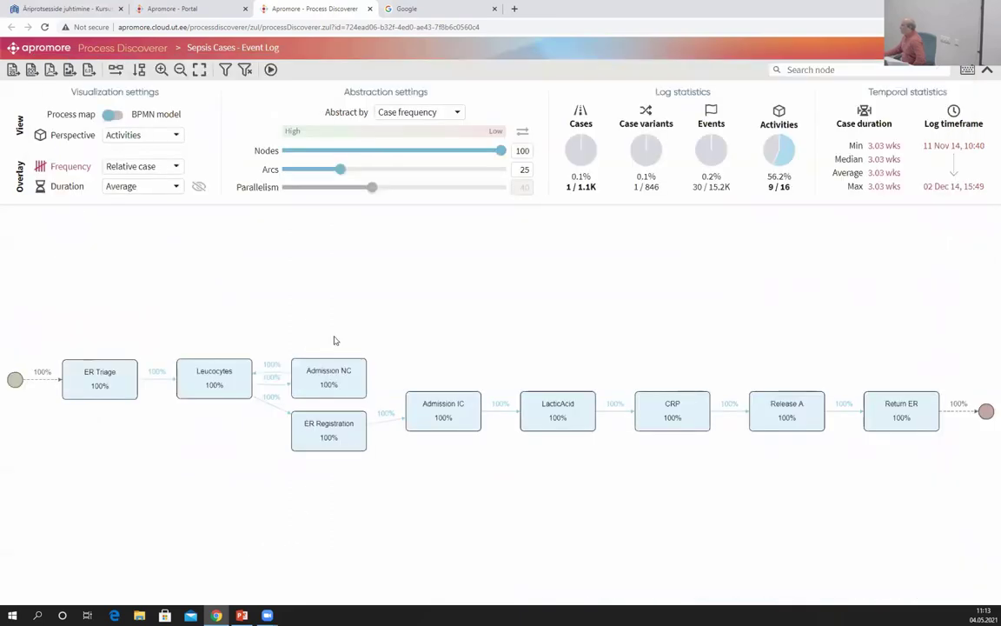
List the cases left after filtering and inspect the case's own trace, starting at ER Triage.
scroll(336, 343, "up", 2)
left_click_drag(346, 353, 452, 280)
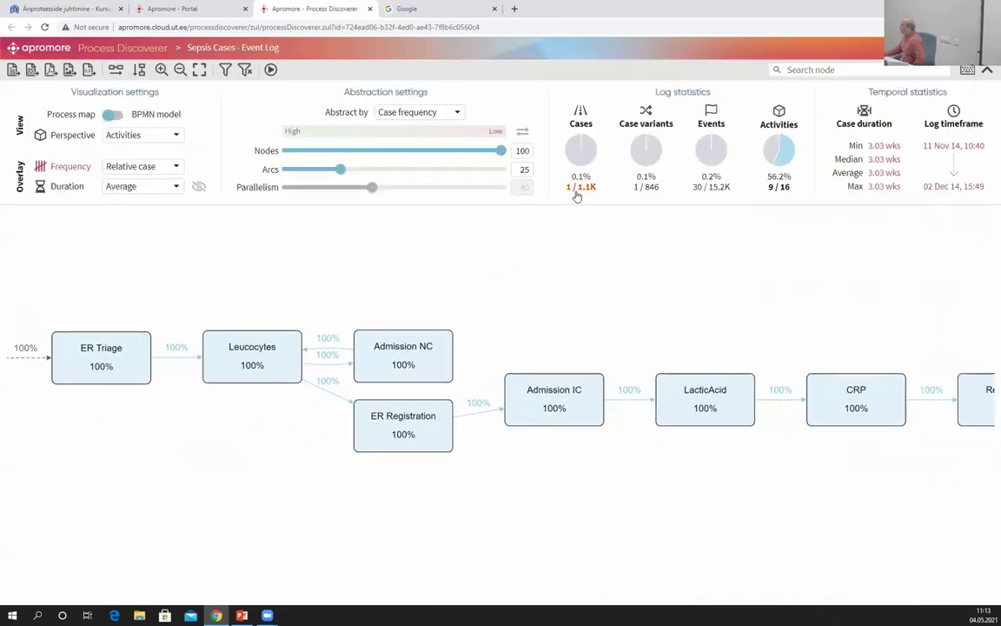
left_click(576, 188)
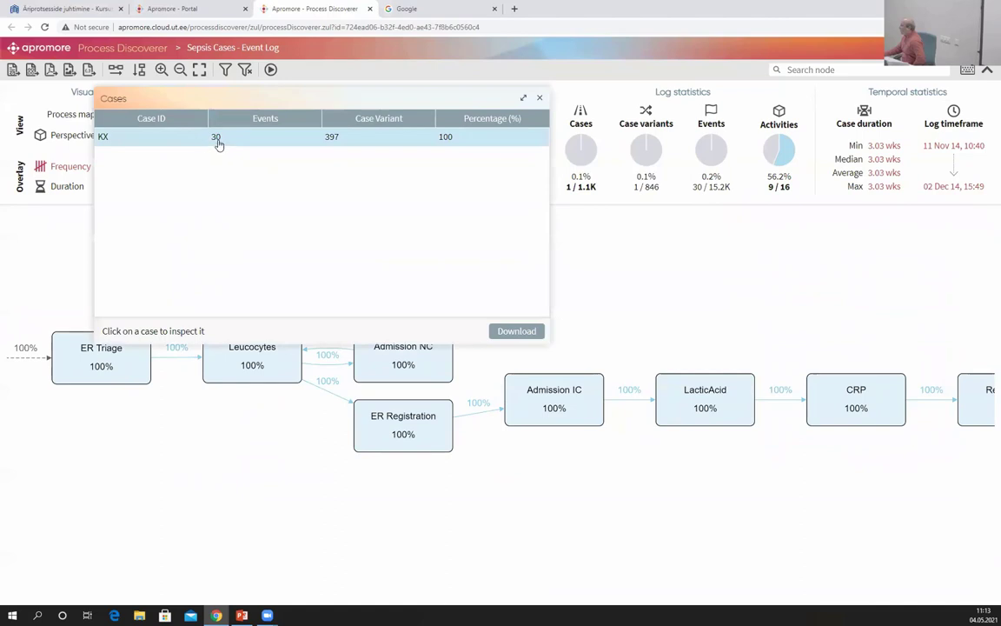
left_click(106, 137)
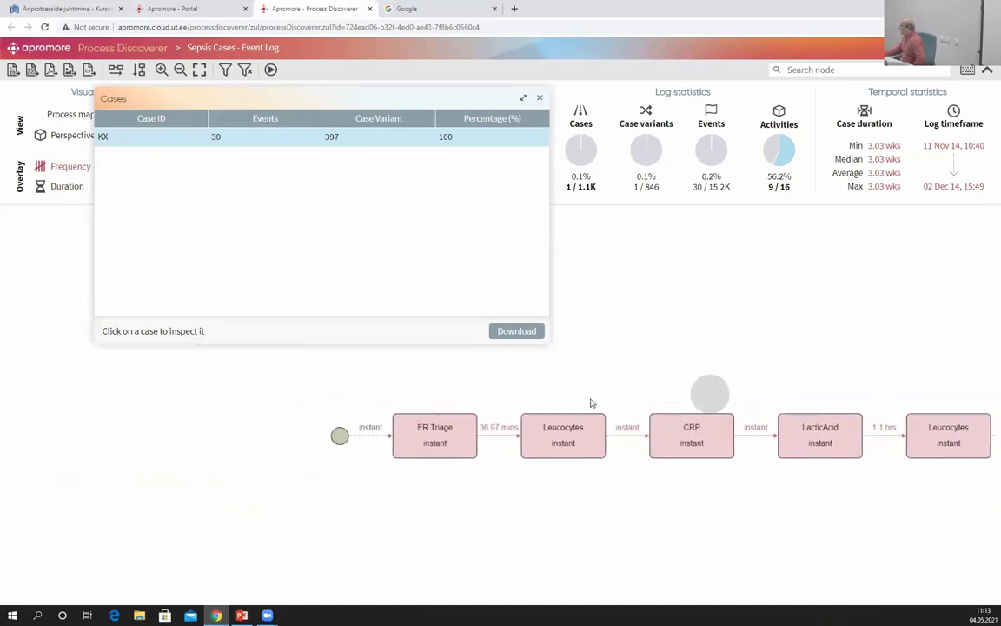
scroll(308, 439, "up", 3)
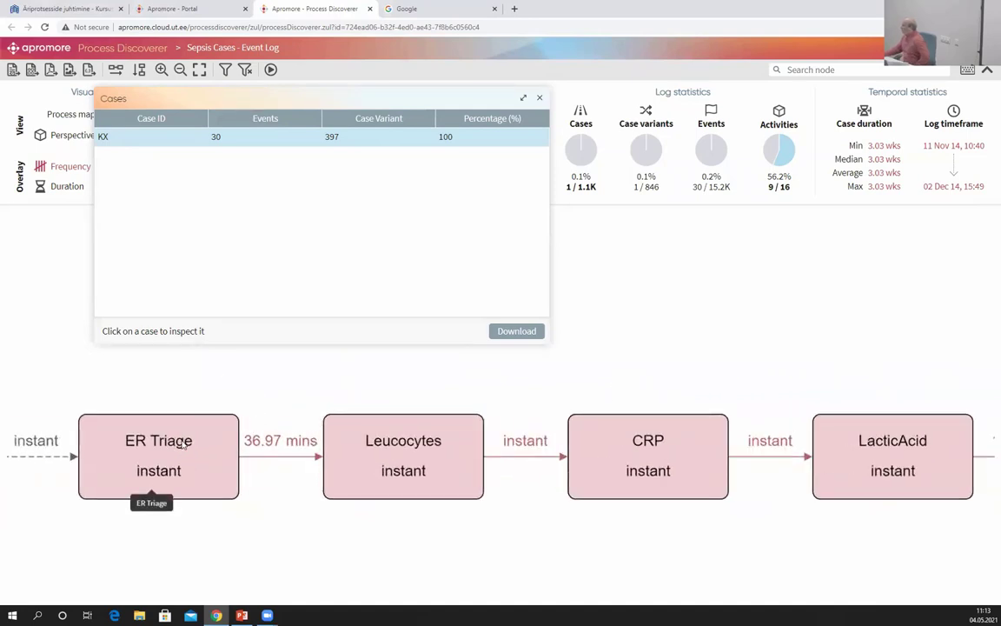
left_click_drag(164, 461, 156, 473)
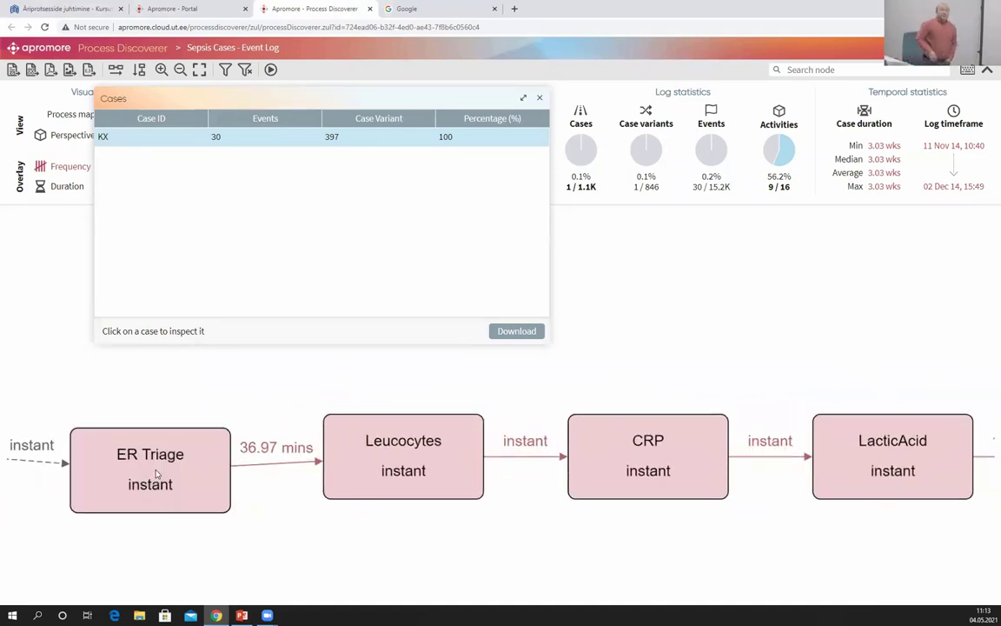
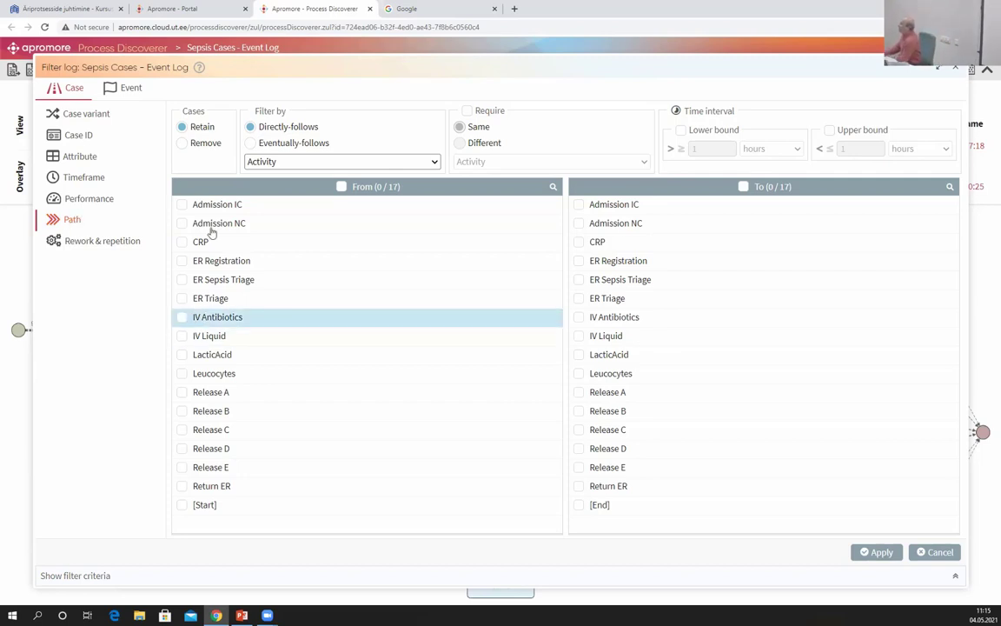
left_click(183, 300)
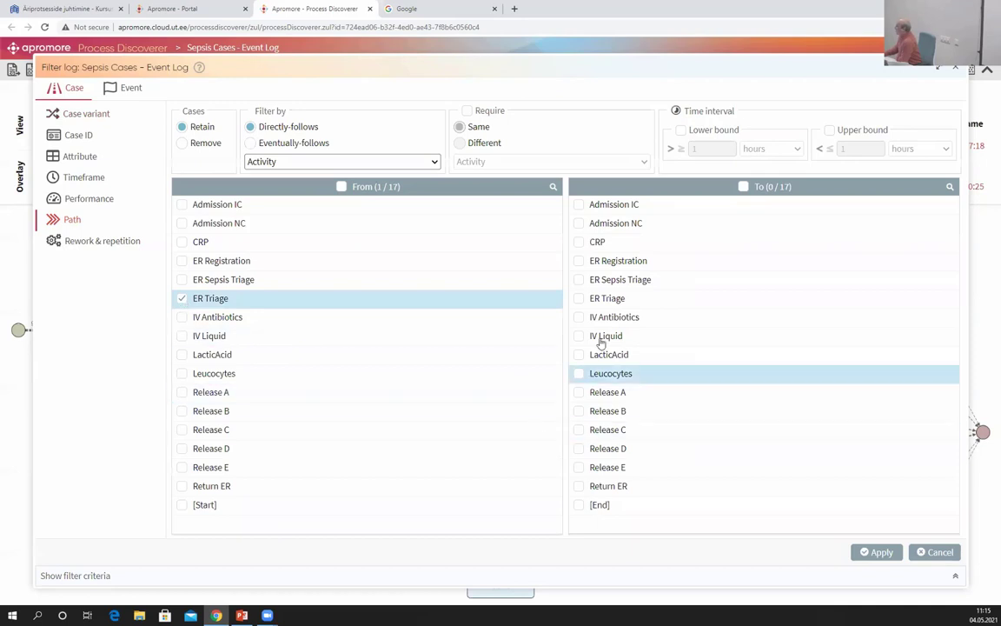
left_click(580, 281)
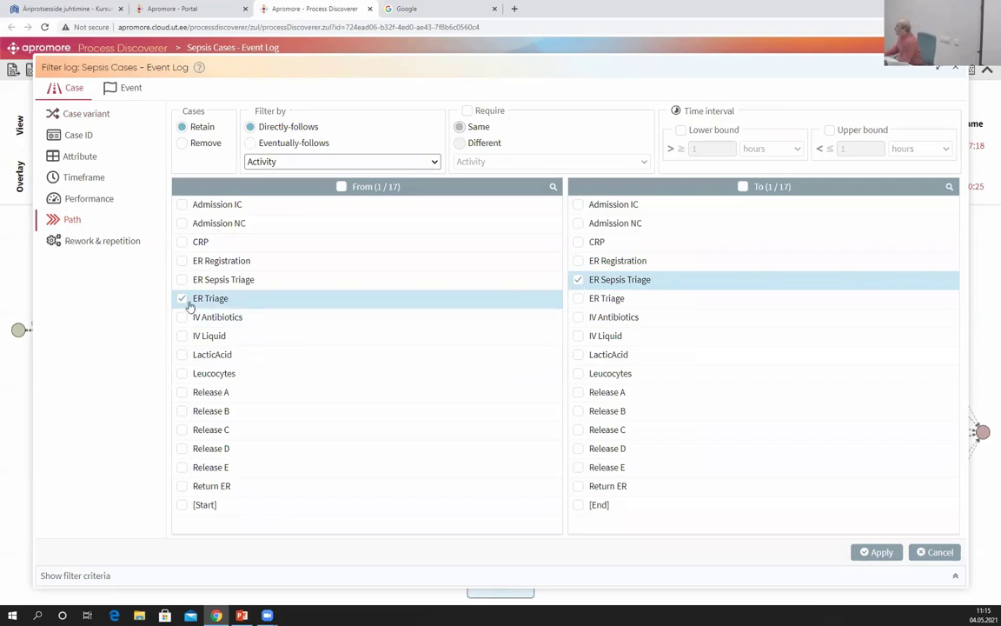
left_click(183, 300)
left_click(578, 279)
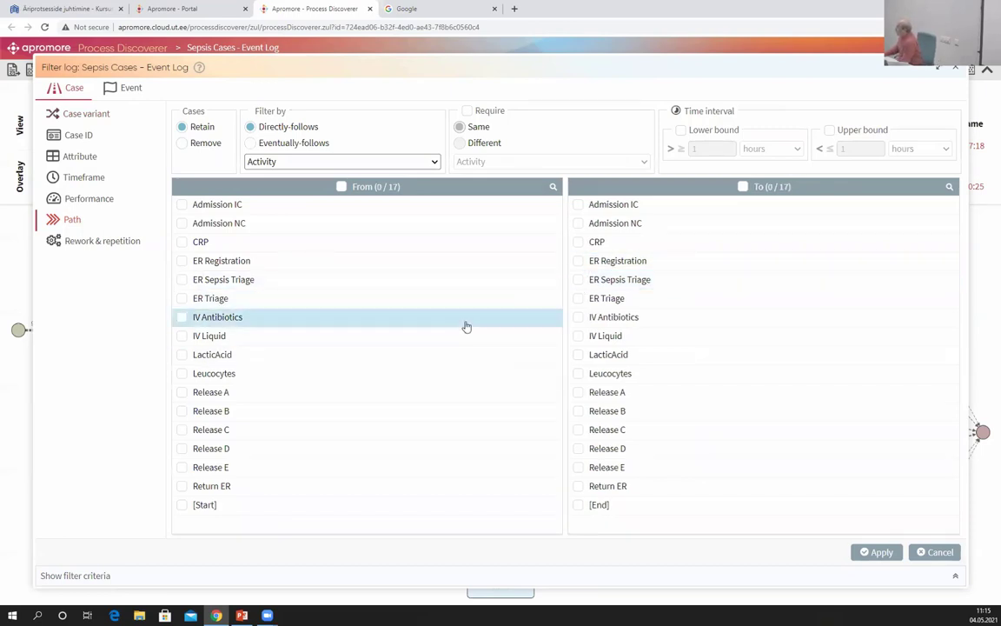
Filter the log by path, removing all cases where LacticAcid is directly followed by Leucocytes.
left_click(183, 355)
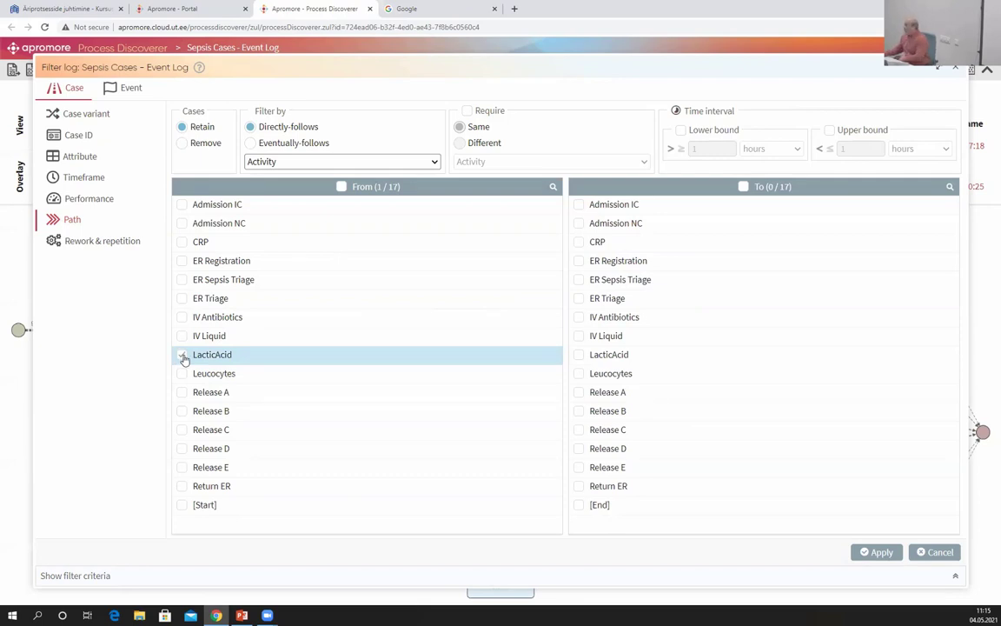
left_click(580, 374)
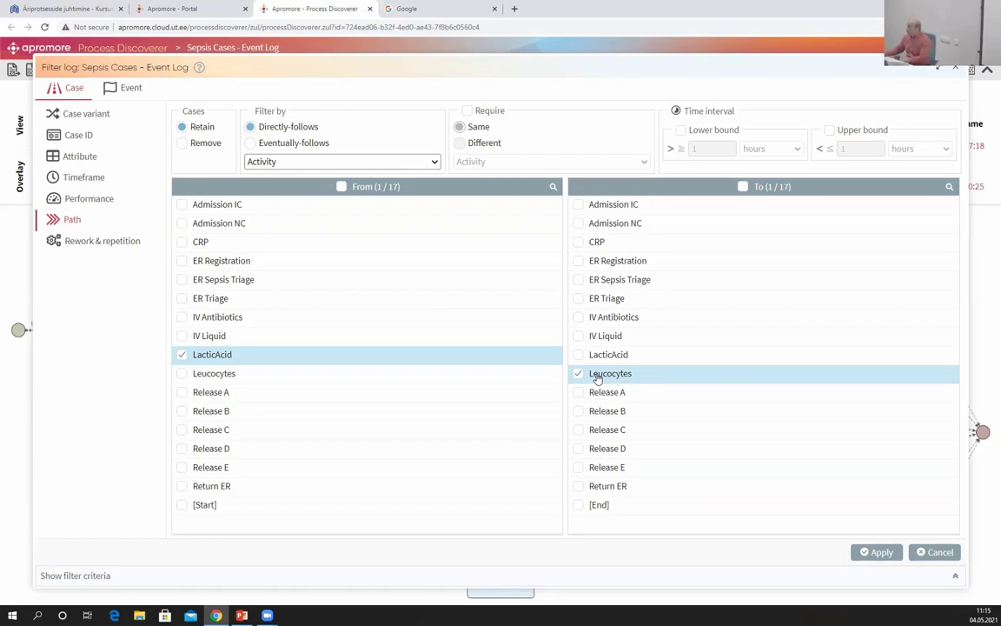
left_click(198, 145)
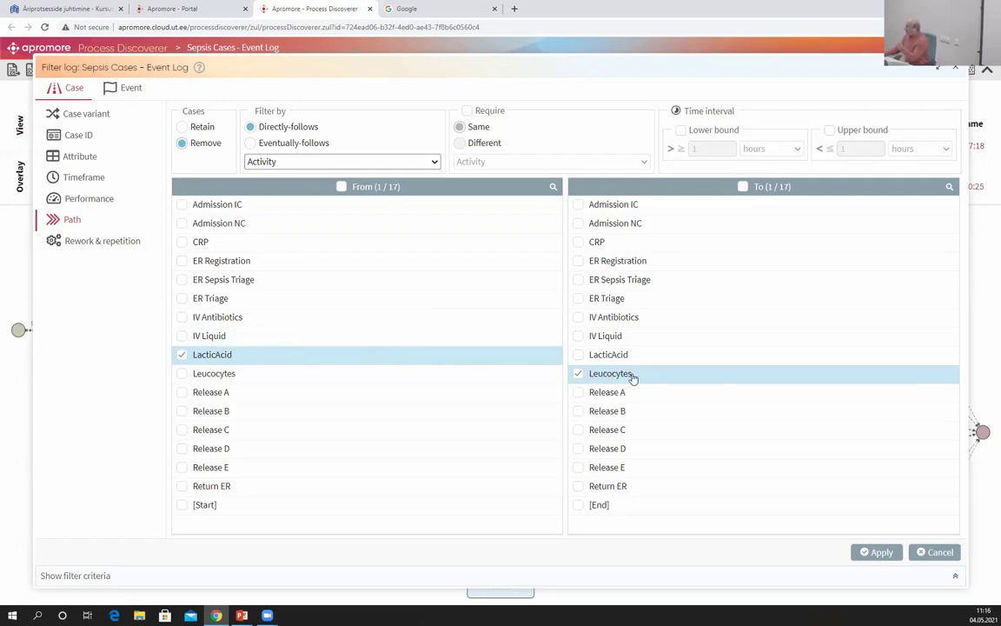
left_click(881, 553)
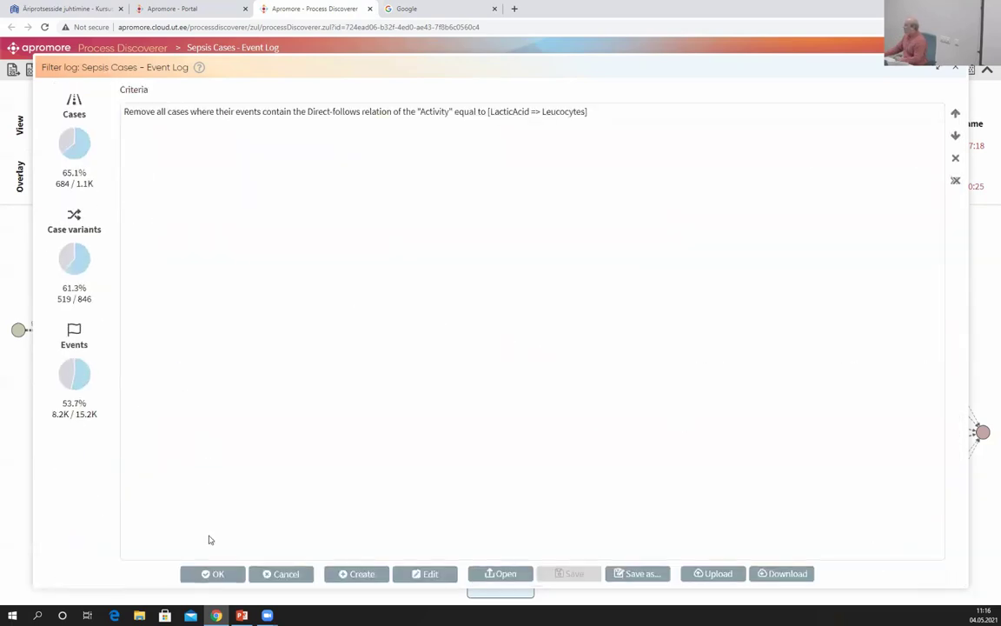
left_click(219, 574)
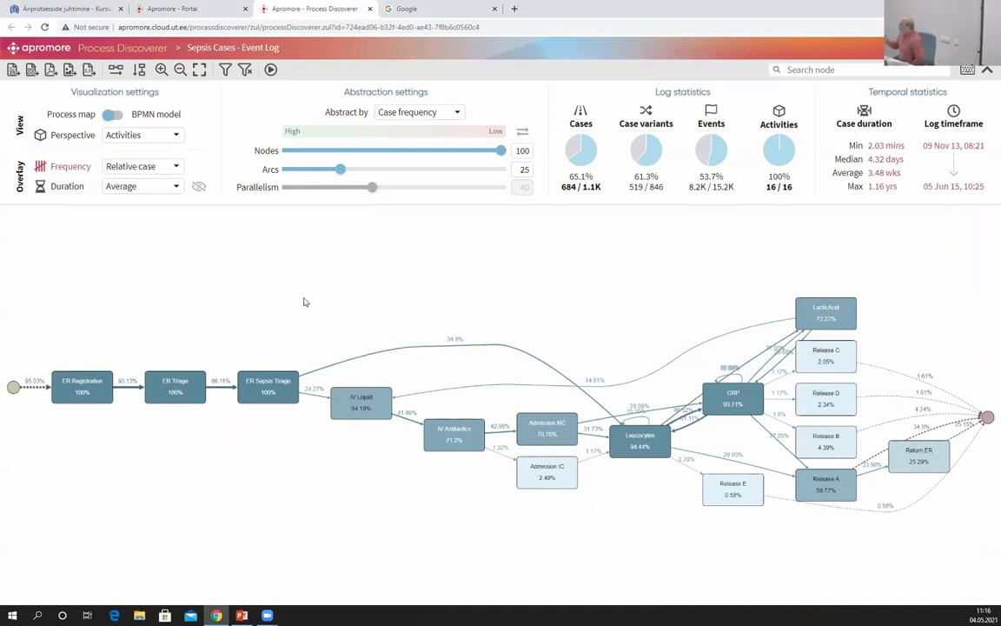
Edit the path filter criterion to remove all cases where ER Registration is eventually followed by ER Triage, and apply it.
left_click(227, 71)
left_click(320, 113)
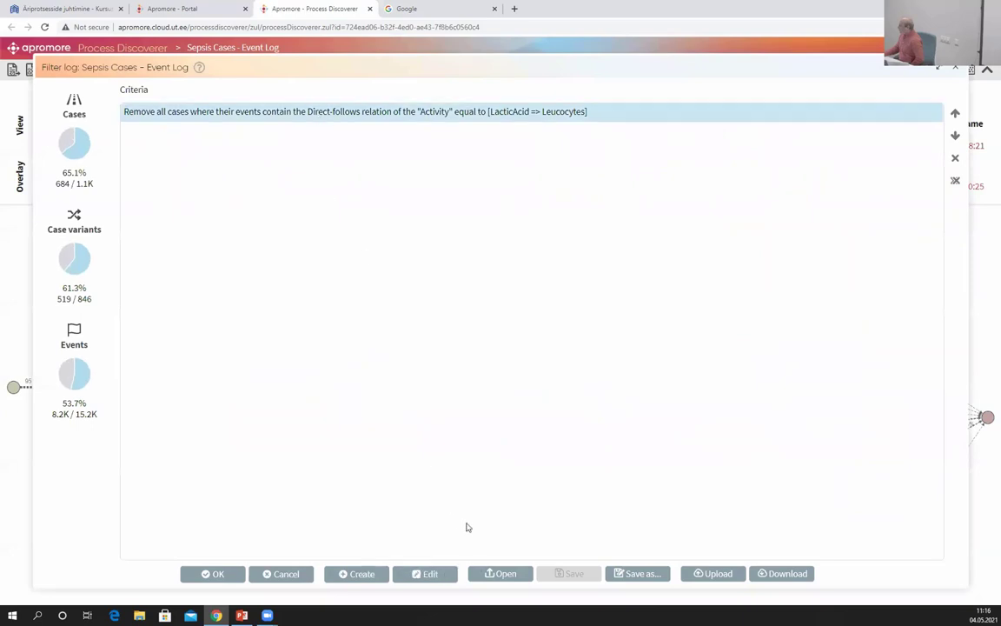
left_click(432, 574)
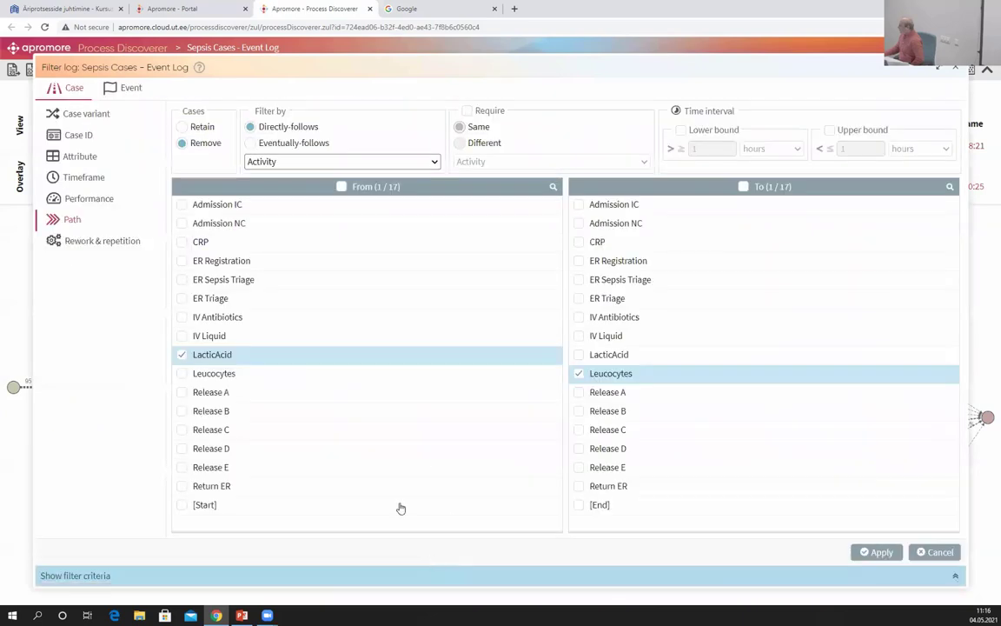
left_click(273, 357)
left_click(584, 375)
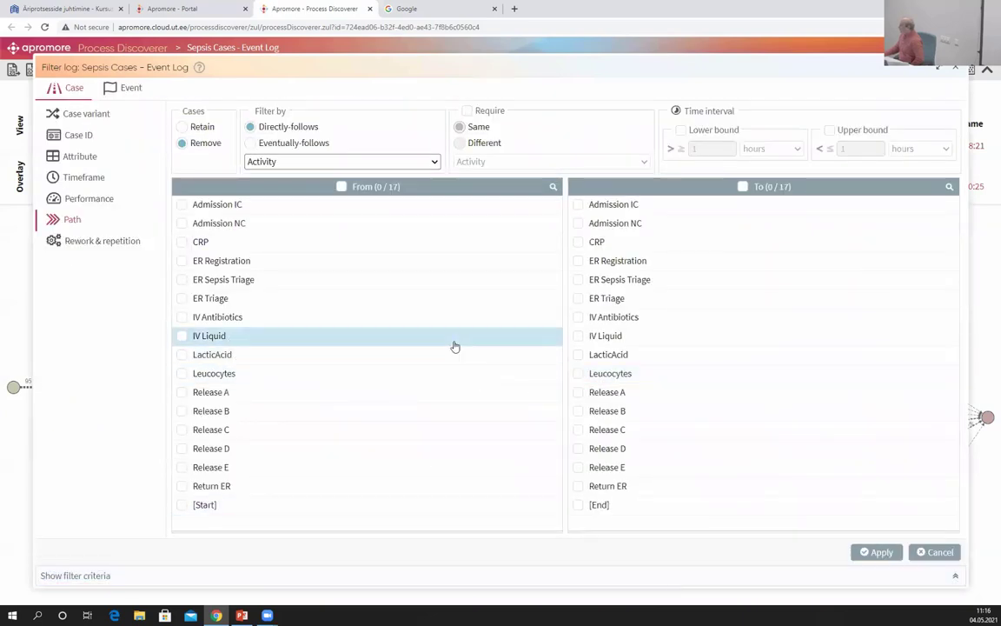
left_click(213, 264)
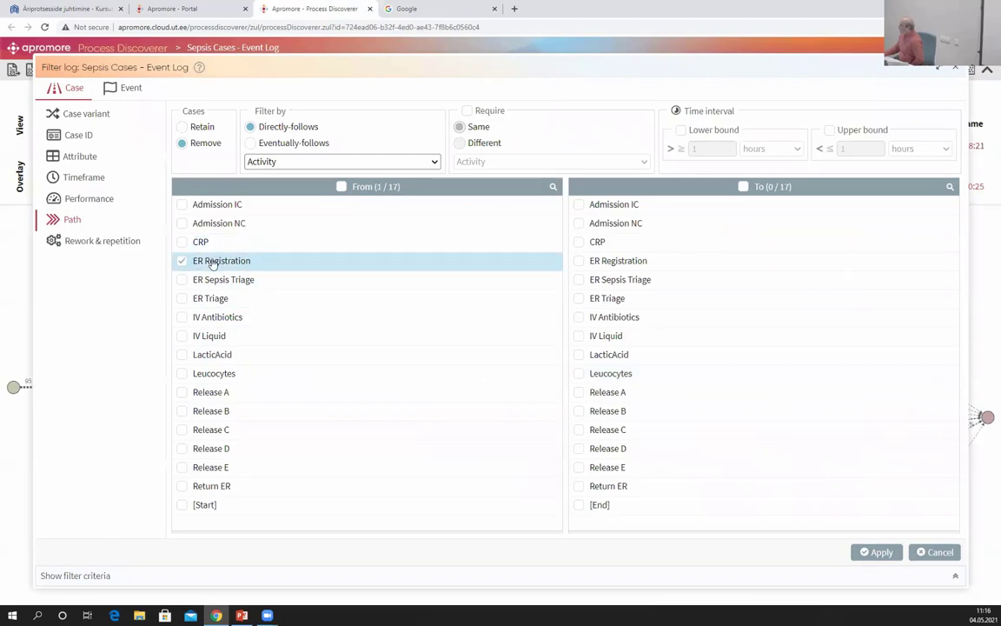
left_click(606, 303)
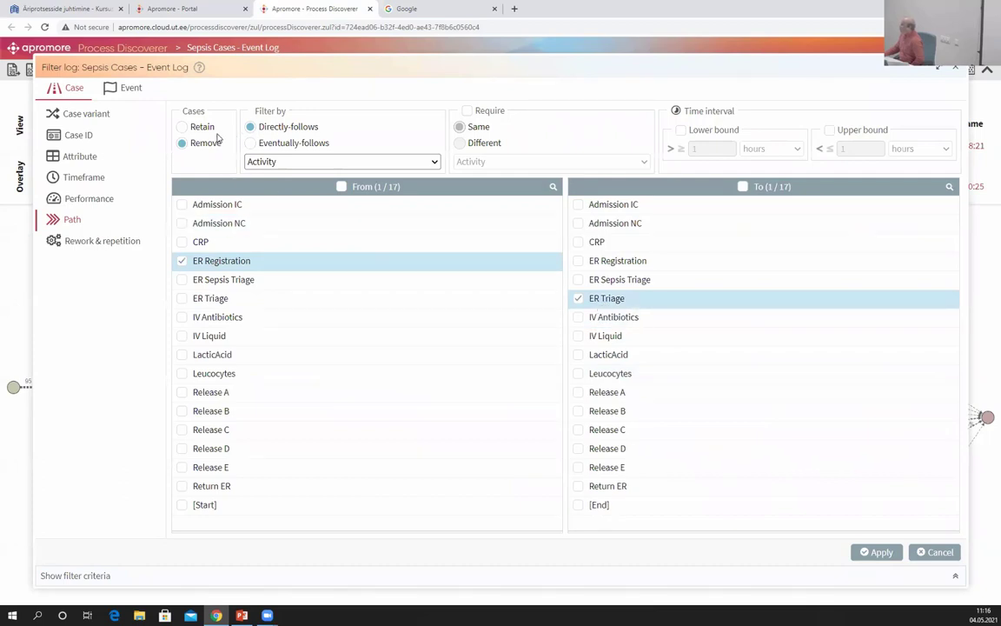
left_click(275, 146)
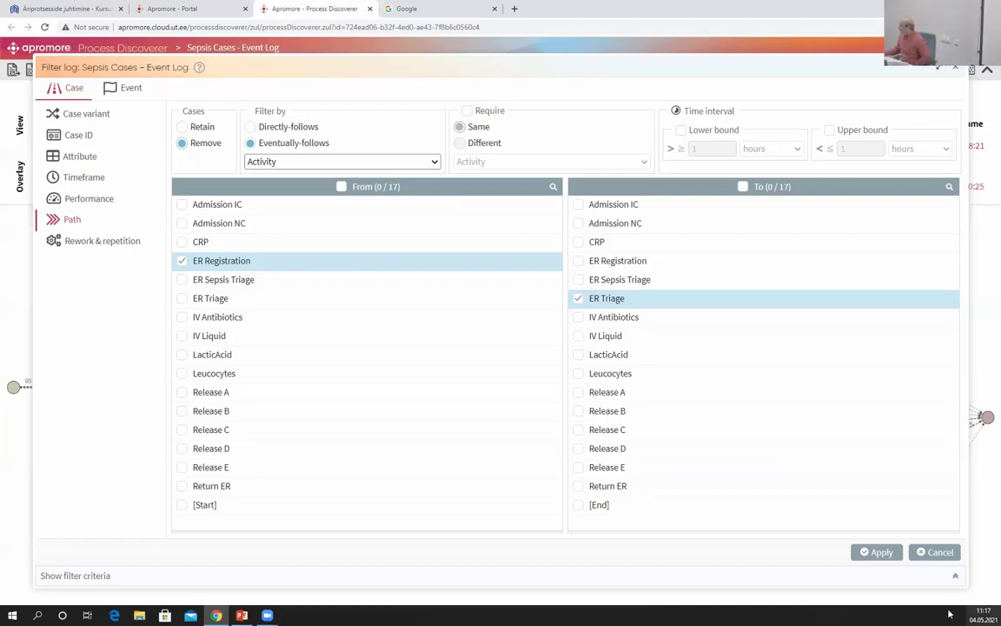
left_click(879, 552)
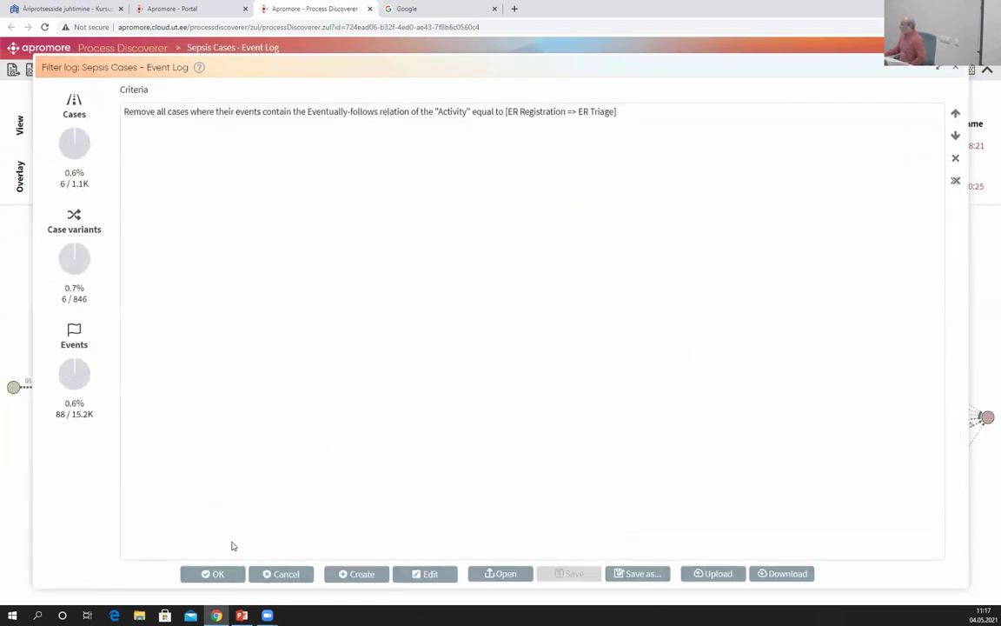
left_click(217, 574)
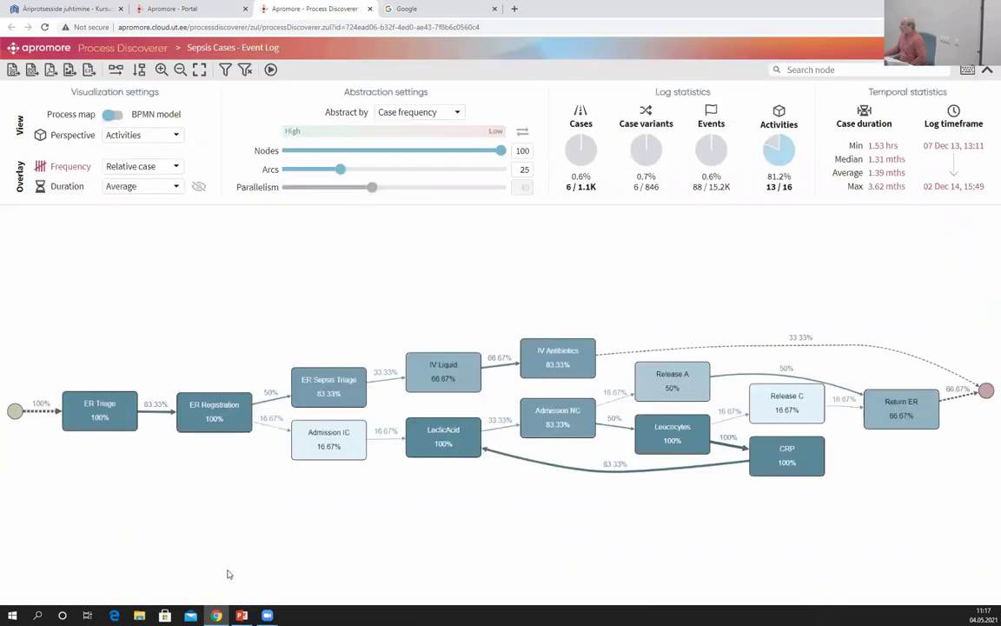
Change the frequency overlay to Case and list the cases remaining after filtering.
scroll(279, 391, "up", 5)
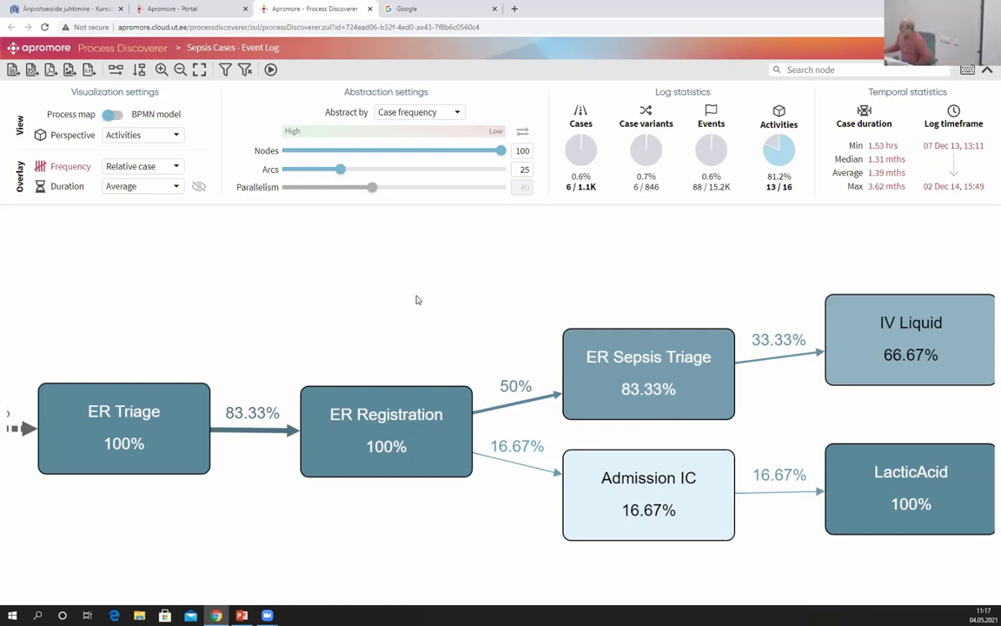
scroll(308, 277, "up", 2)
left_click_drag(242, 335, 347, 324)
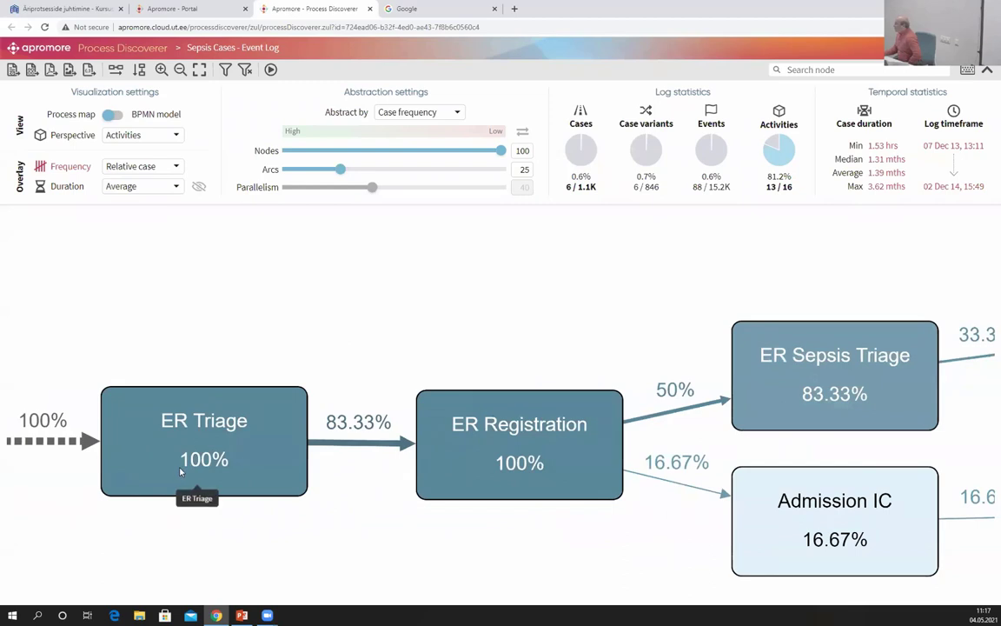
left_click(137, 166)
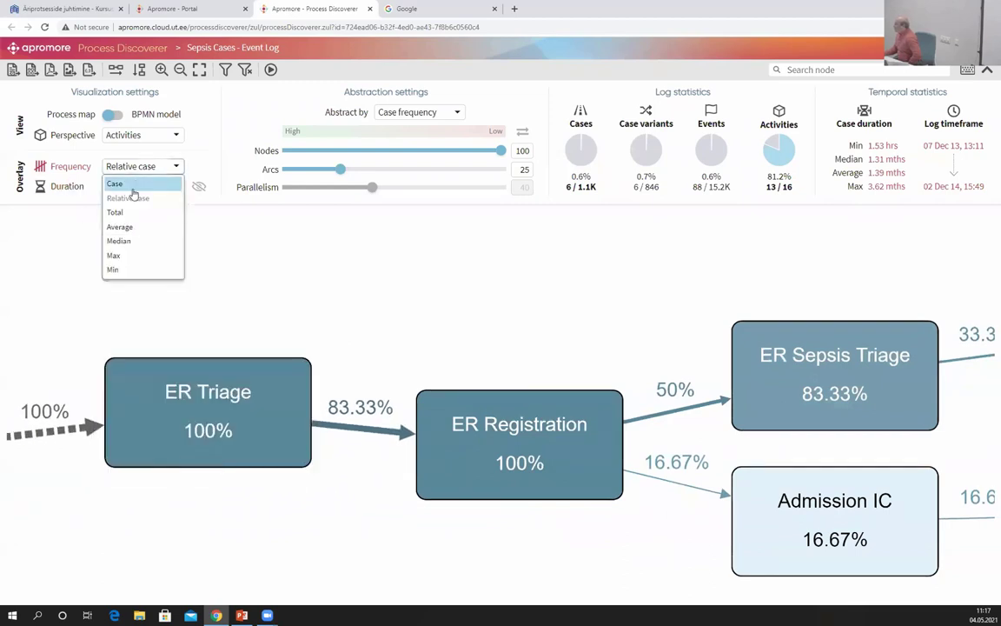
left_click(121, 184)
scroll(247, 324, "up", 2)
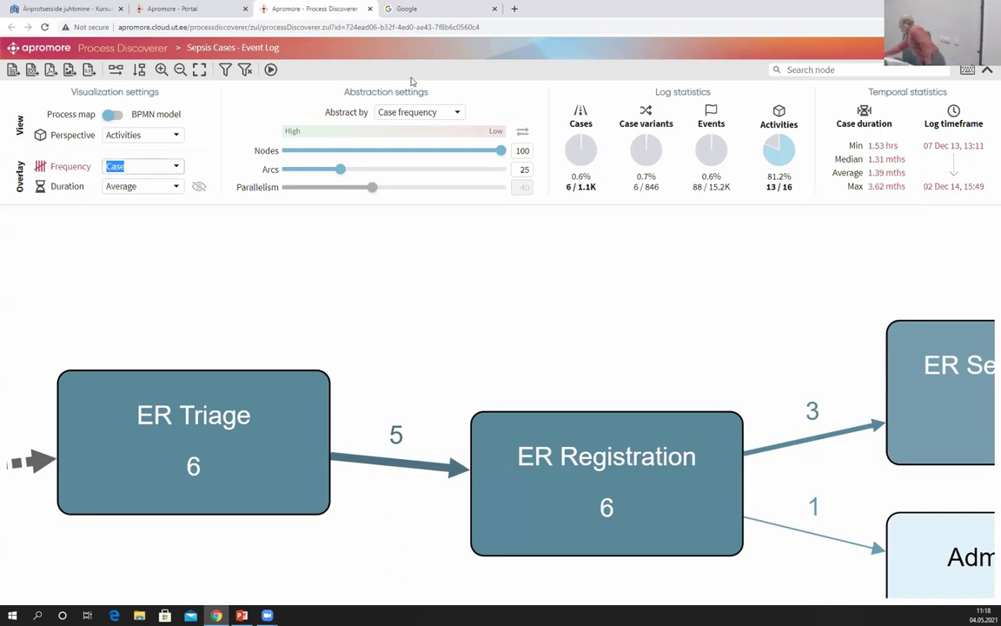
left_click(581, 190)
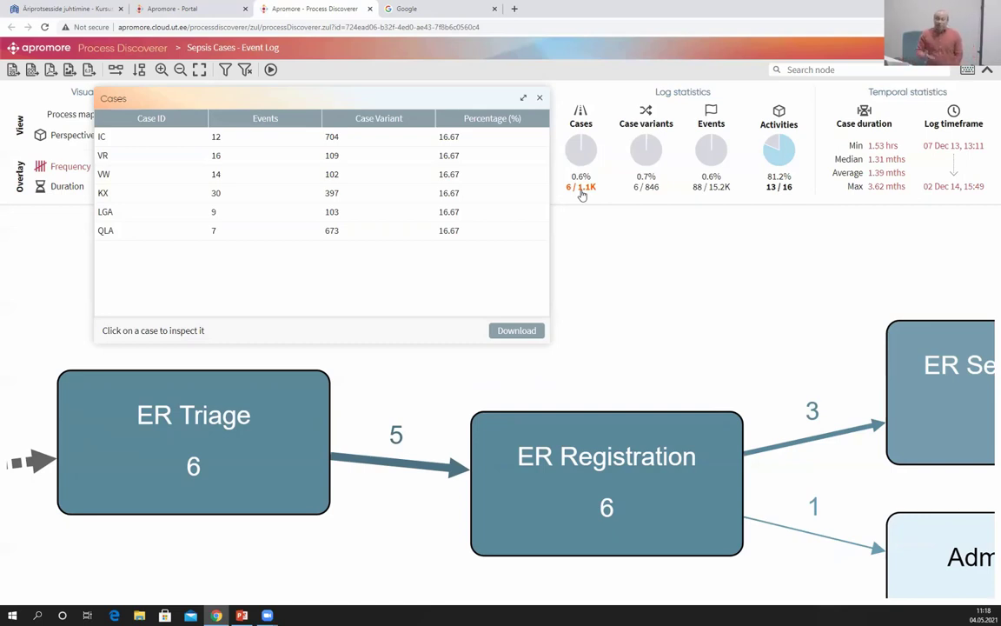
left_click(539, 97)
Switch to PowerPoint and highlight the SLA constraints rule on the Rule-Based Conformance Checking slide.
left_click(241, 615)
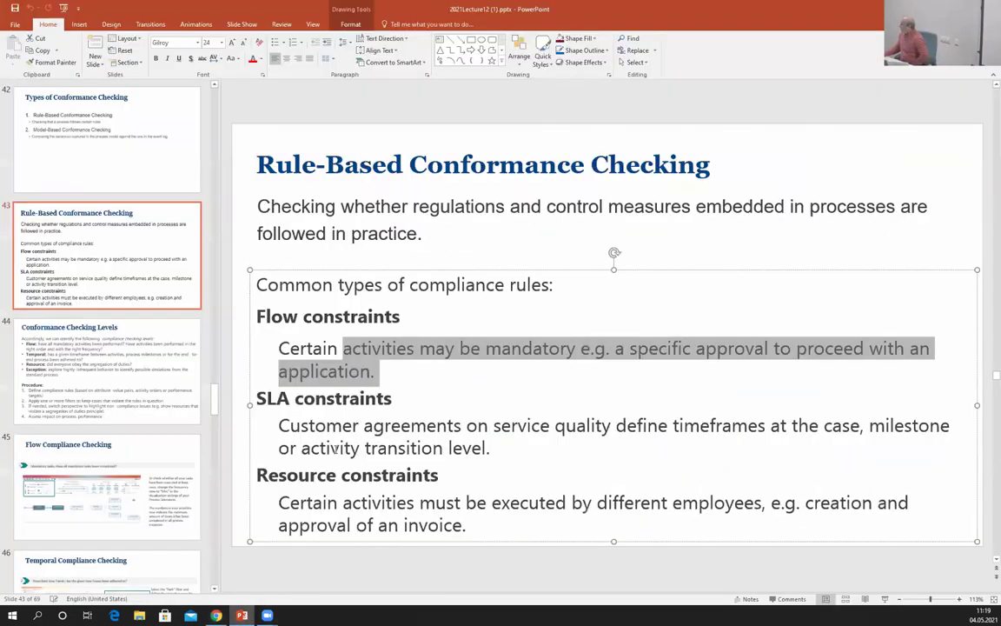
scroll(352, 424, "down", 1)
scroll(286, 396, "up", 1)
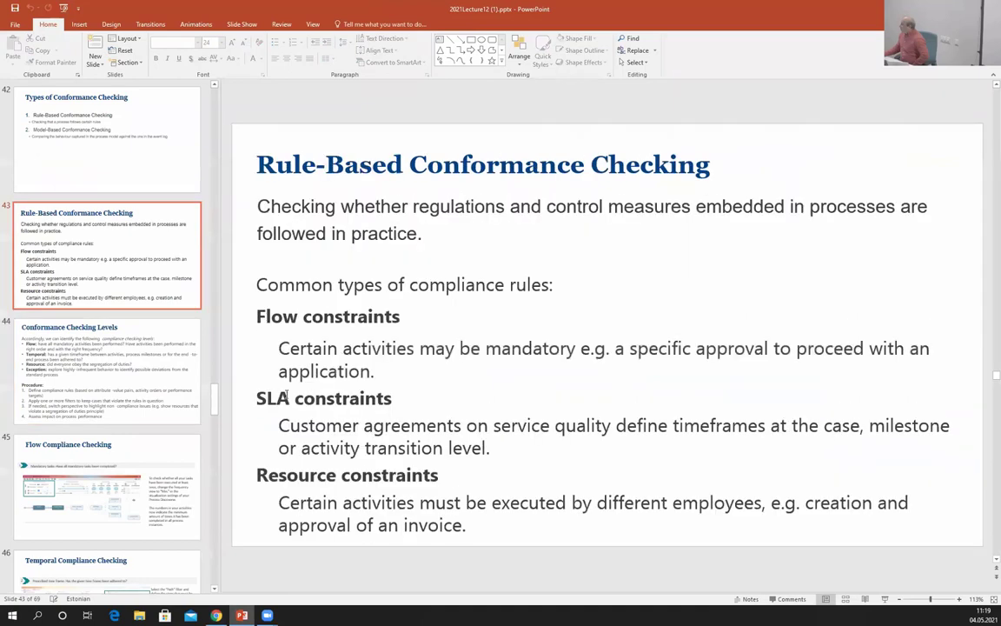
left_click_drag(256, 398, 520, 447)
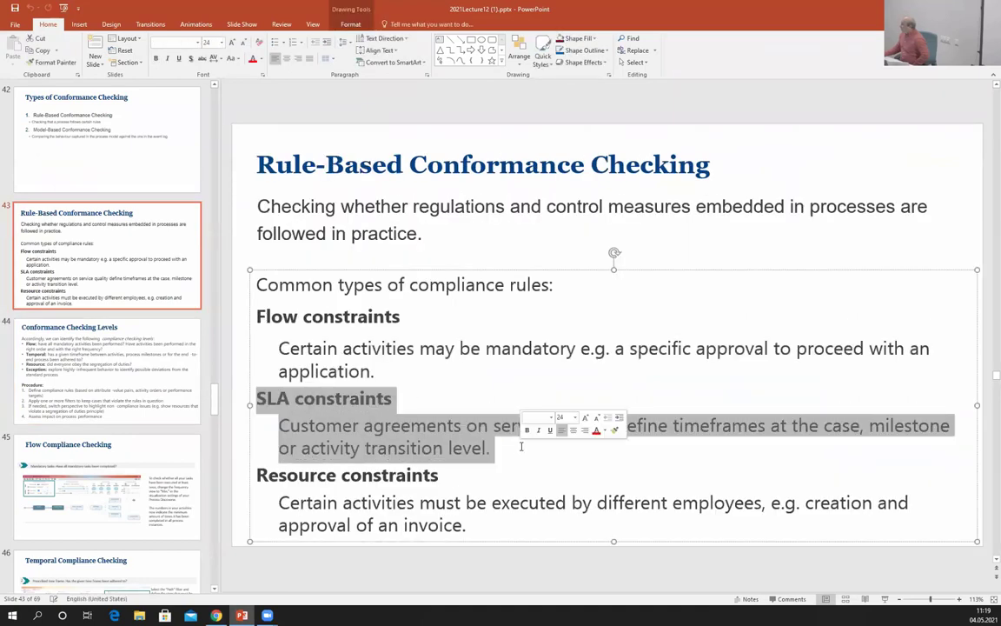
Switch back to Apromore, clear all filters on the log and examine the path from ER Registration to ER Sepsis Triage.
key("alt+Tab")
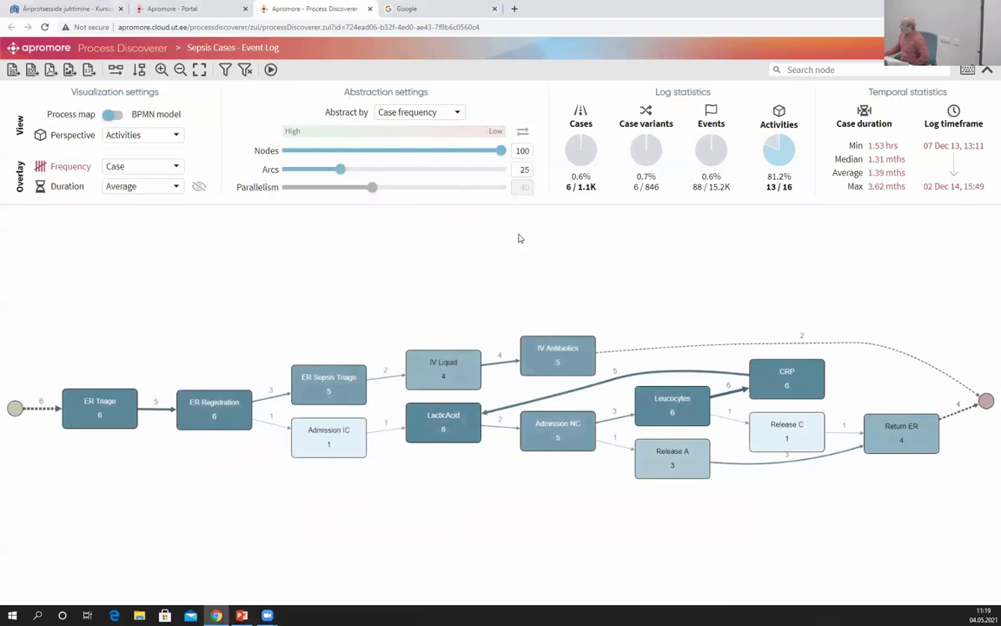
left_click(225, 71)
left_click(548, 182)
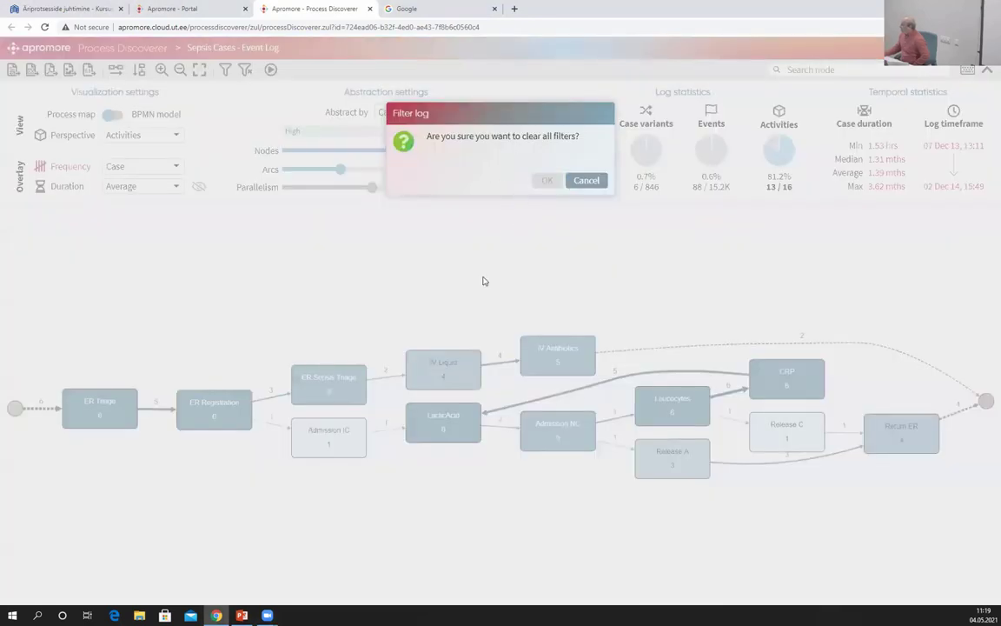
scroll(207, 478, "up", 3)
left_click_drag(206, 478, 499, 546)
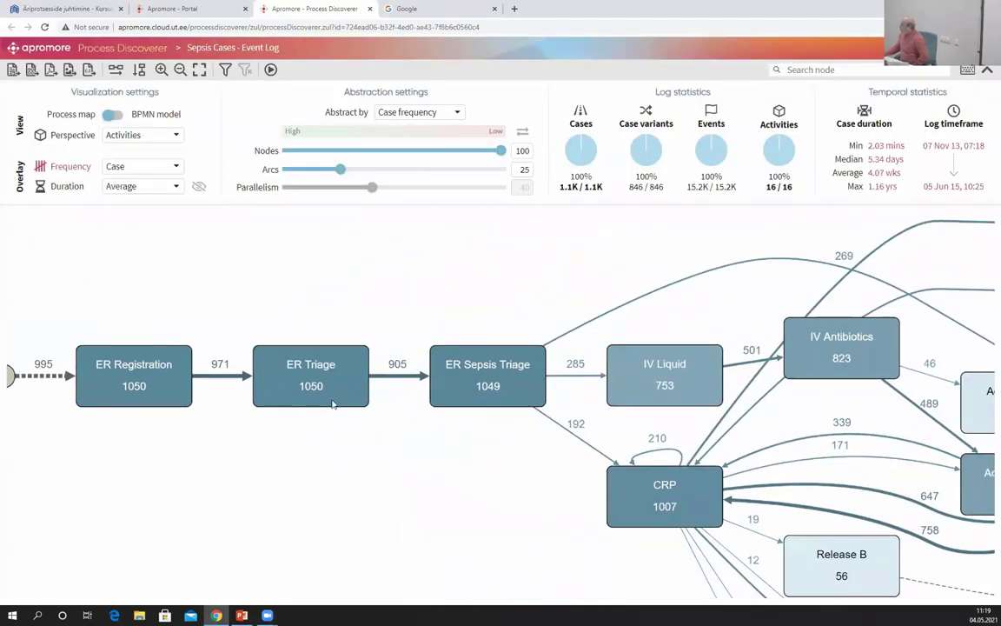
left_click_drag(141, 375, 156, 380)
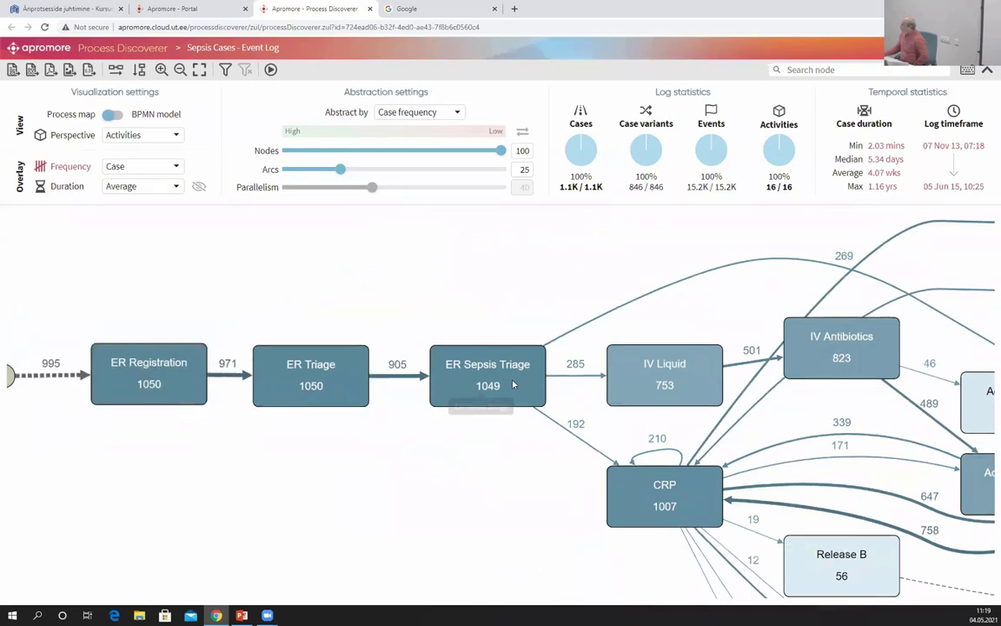
left_click_drag(489, 381, 510, 401)
scroll(491, 400, "up", 2)
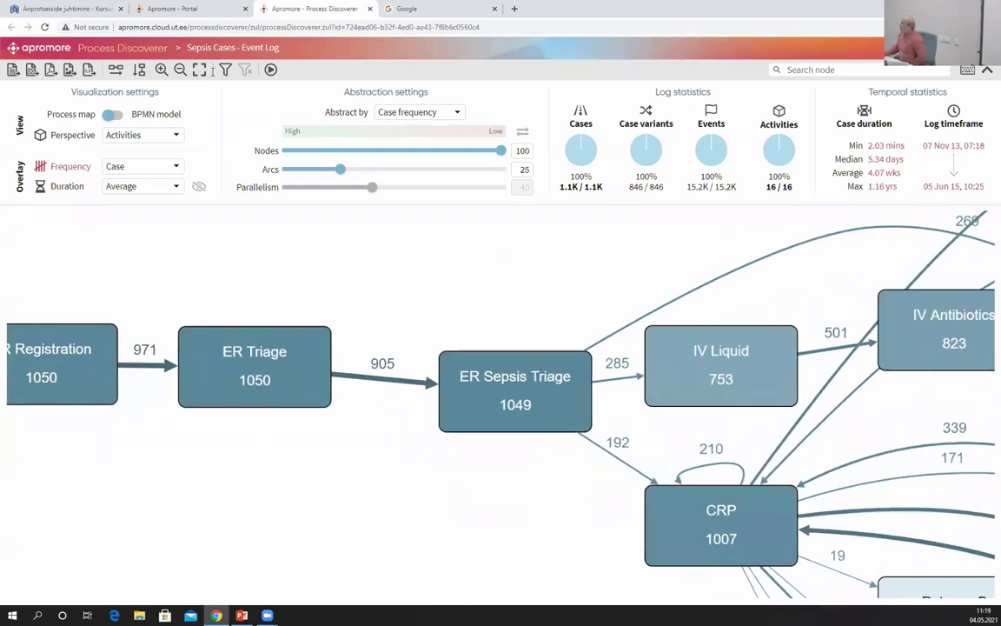
Filter the log by path, retaining cases where ER Registration is eventually followed by ER Sepsis Triage with a time interval greater than 2 hours.
left_click(228, 69)
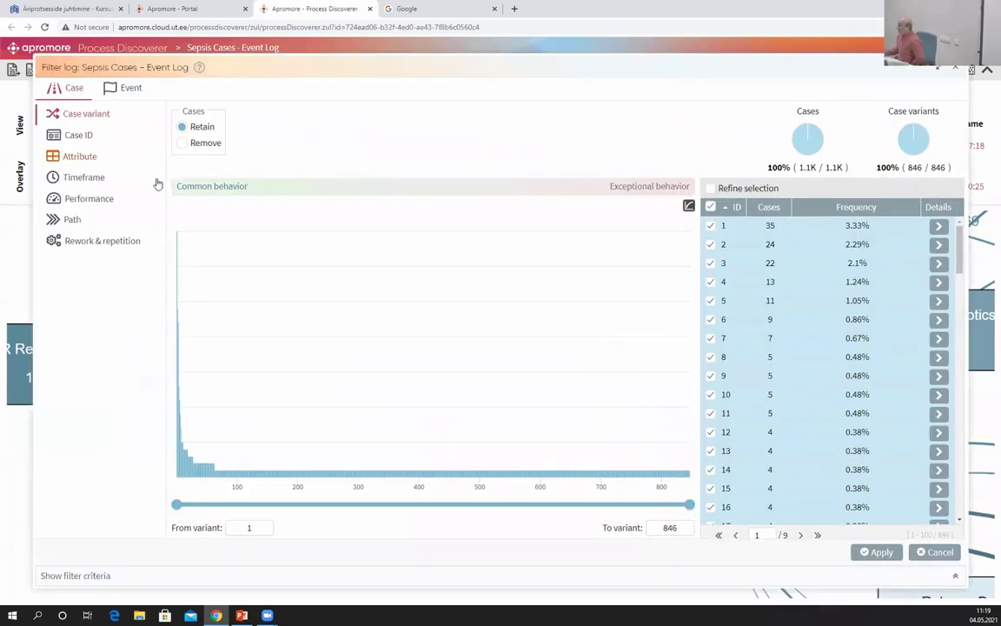
left_click(73, 220)
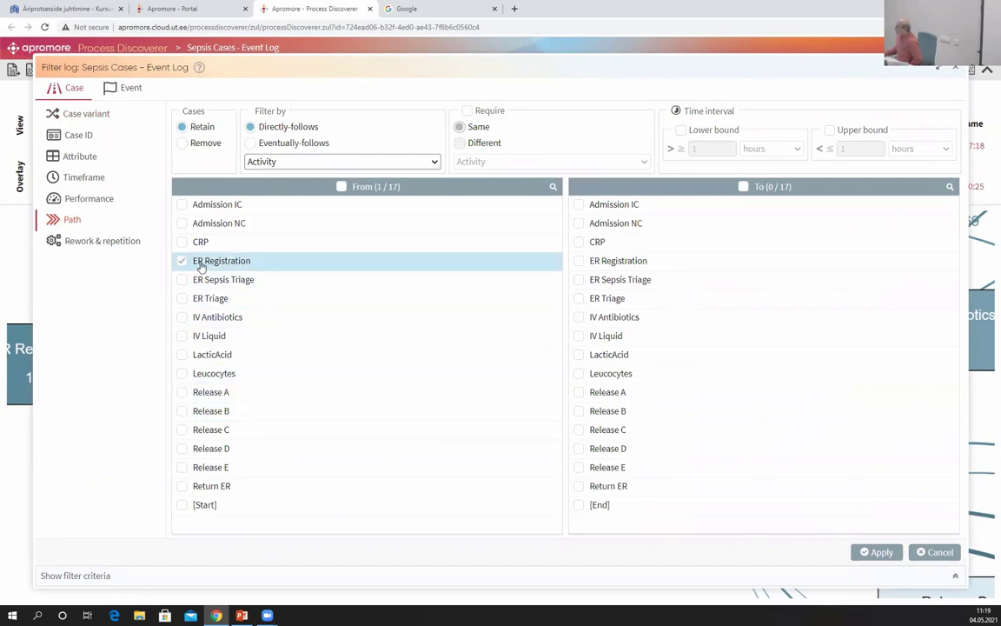
left_click(251, 143)
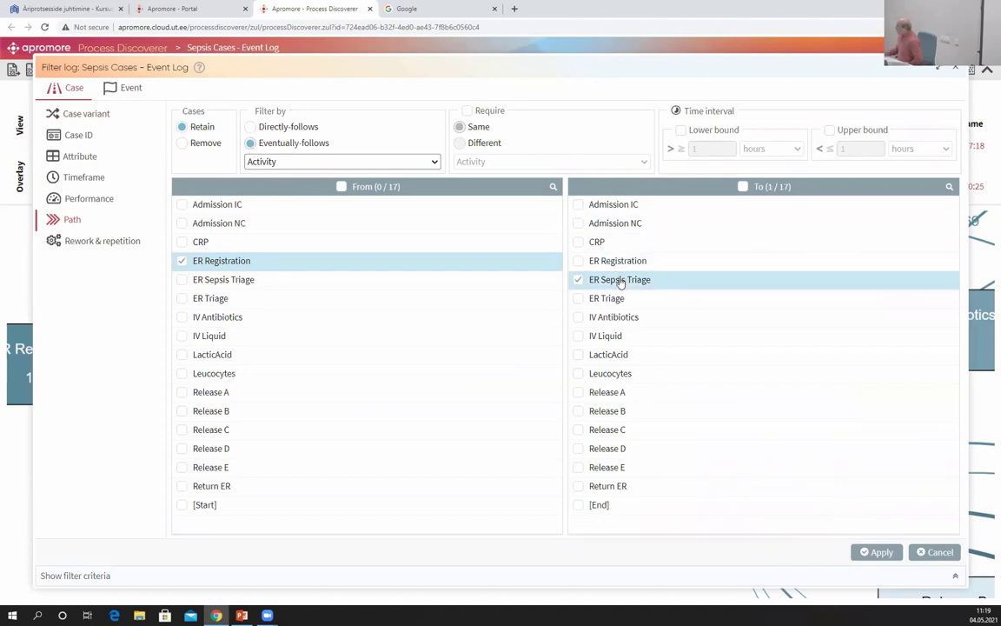
left_click(681, 130)
double_click(693, 148)
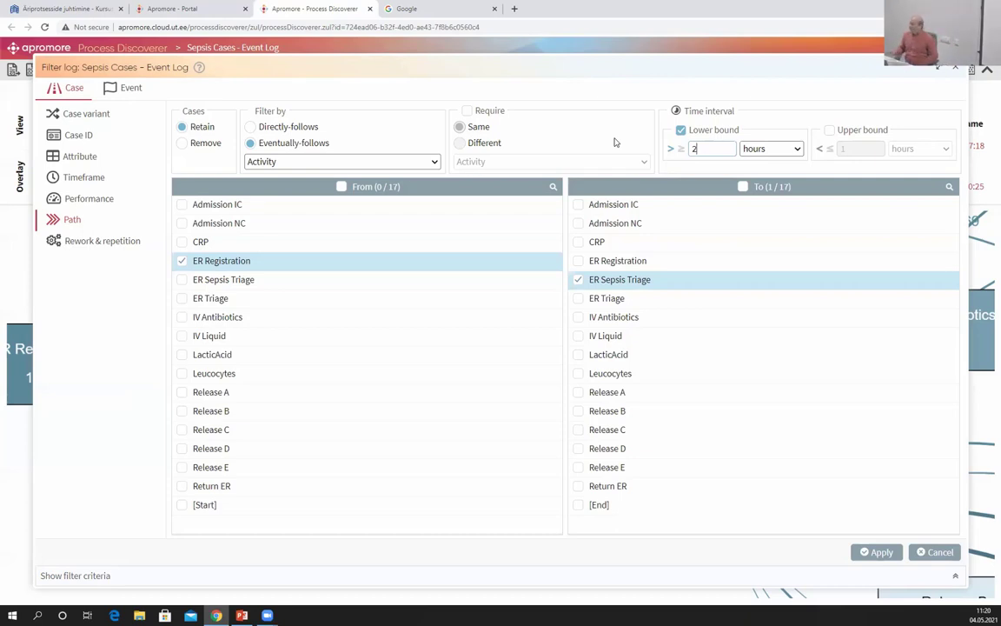
left_click(870, 554)
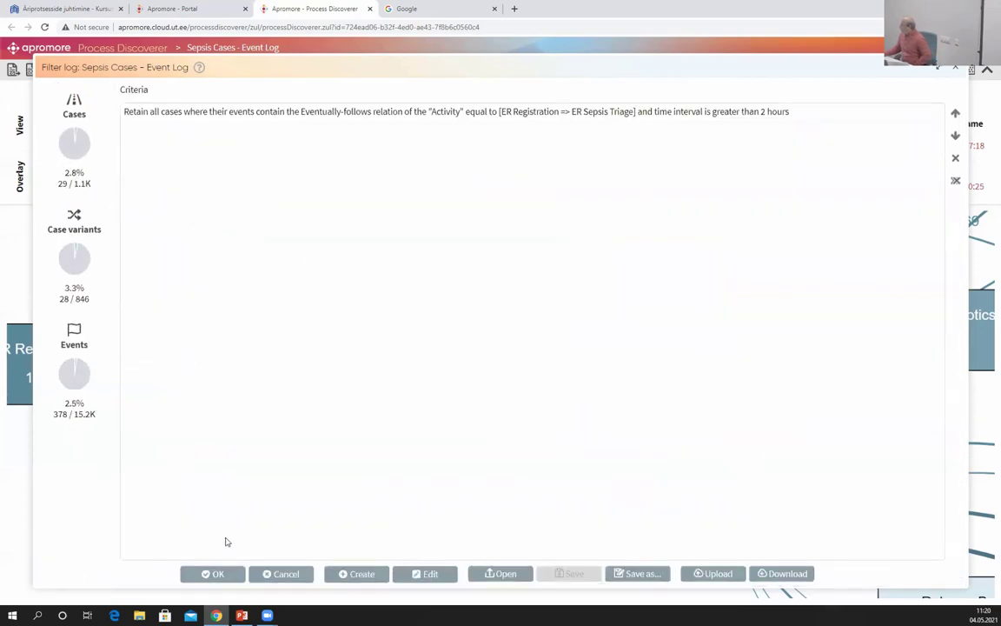
left_click(219, 575)
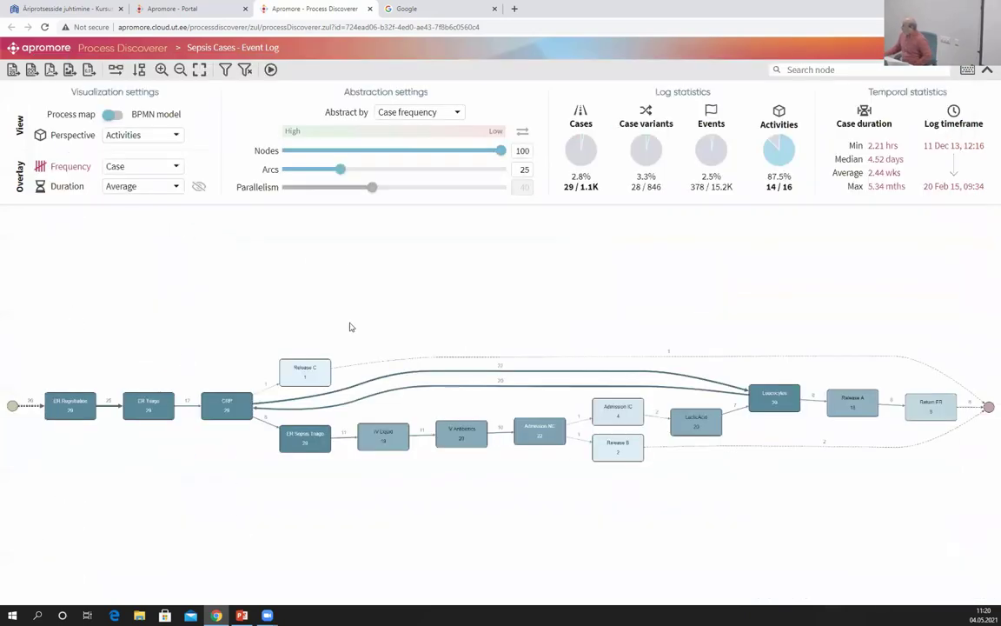
List the filtered cases and inspect the trace of the third case, which has 14 events.
scroll(349, 327, "up", 5)
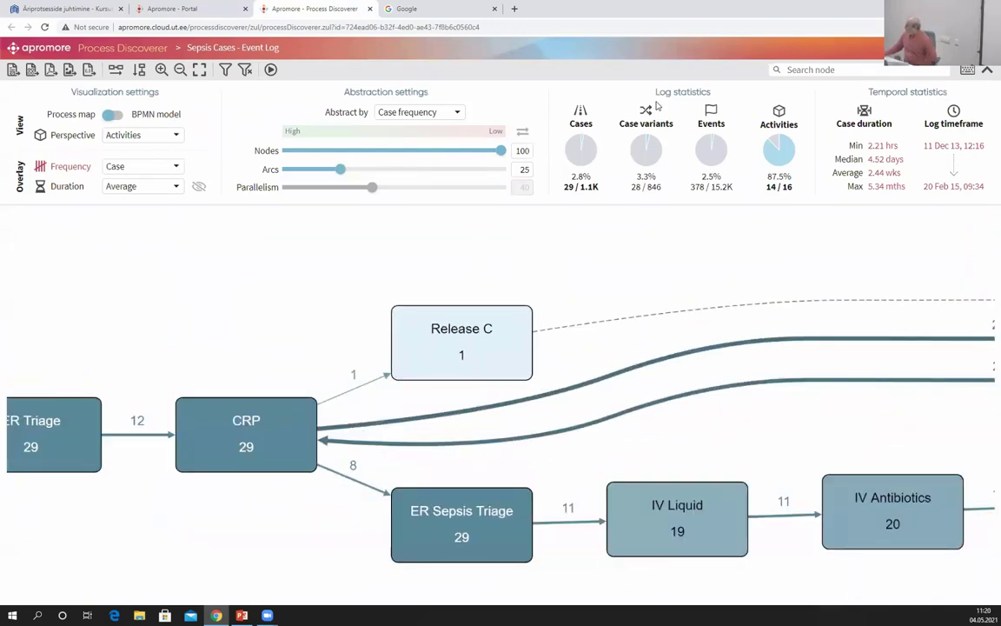
left_click(581, 149)
left_click(274, 179)
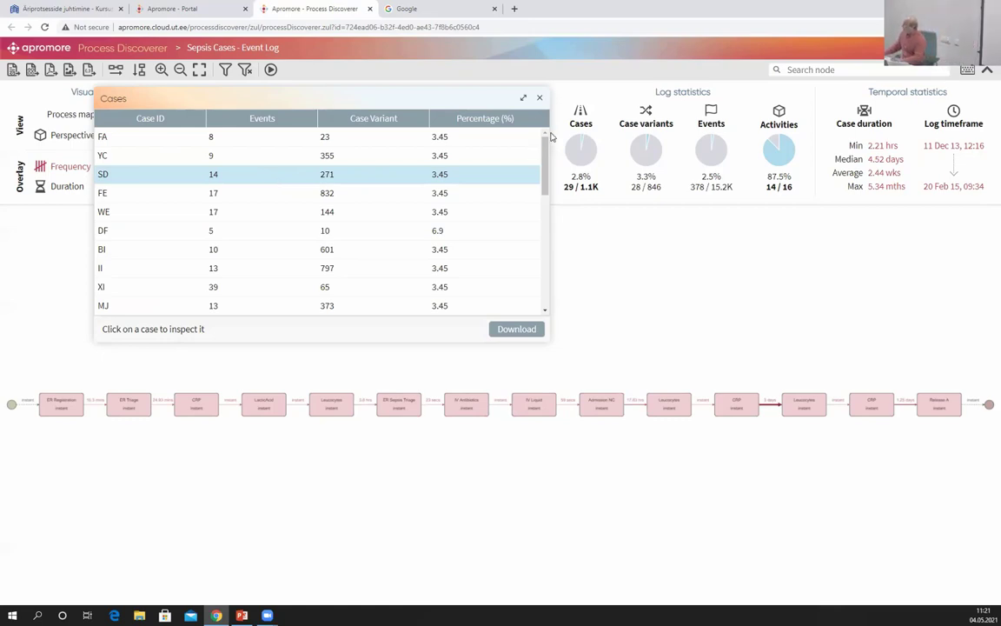
left_click(540, 98)
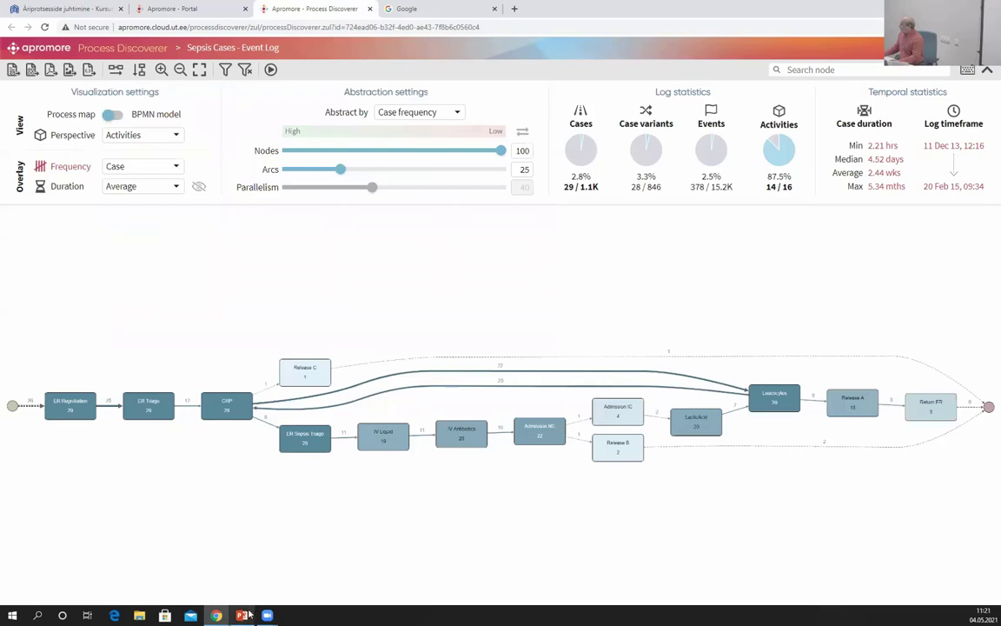
Switch to PowerPoint and present the compliance checking slides up to Resource Compliance Checking on segregation of duties, ending the slide show there.
left_click(242, 615)
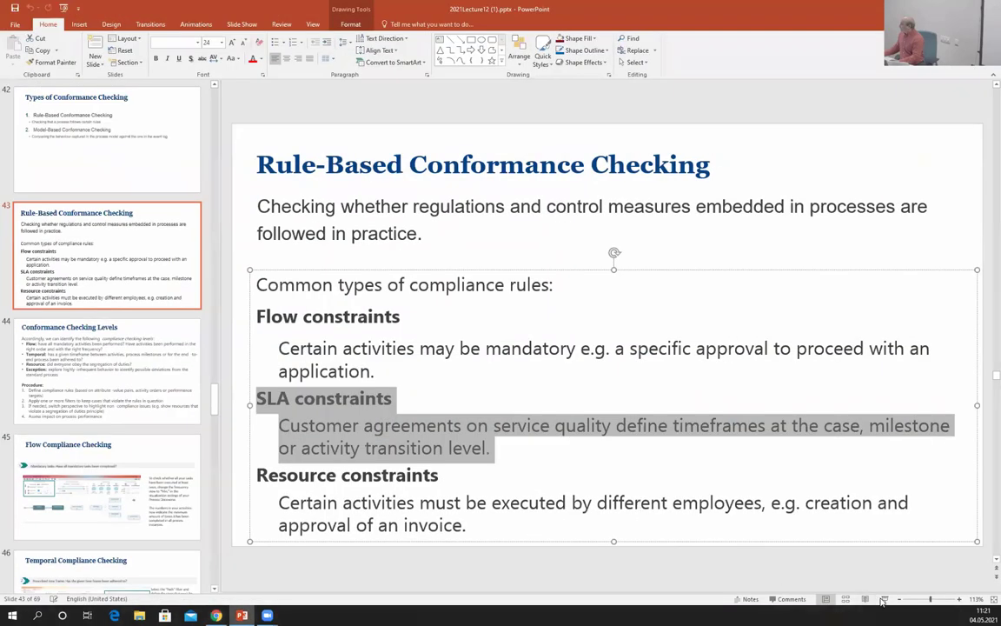
key("shift+F5")
key("Right")
key("Right")
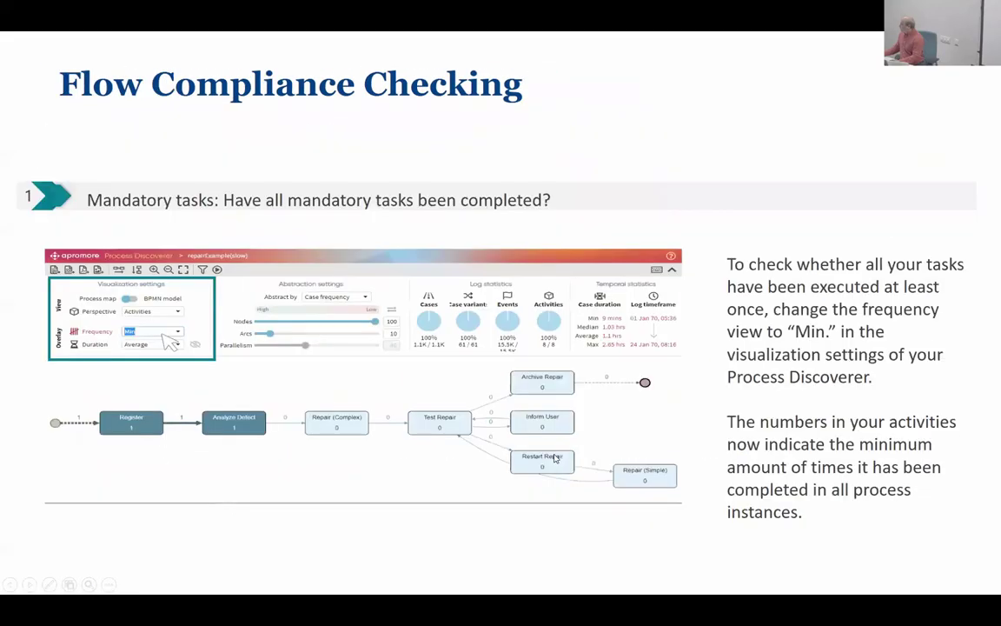
key("Right")
key("Left")
key("Right")
key("Right")
key("Left")
key("Right")
key("Right")
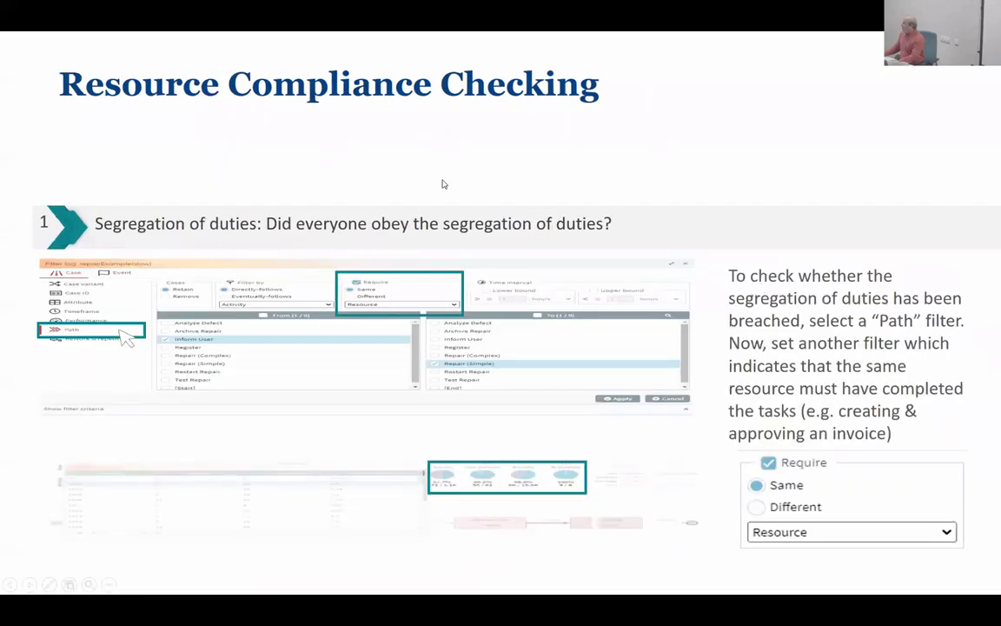
key("Escape")
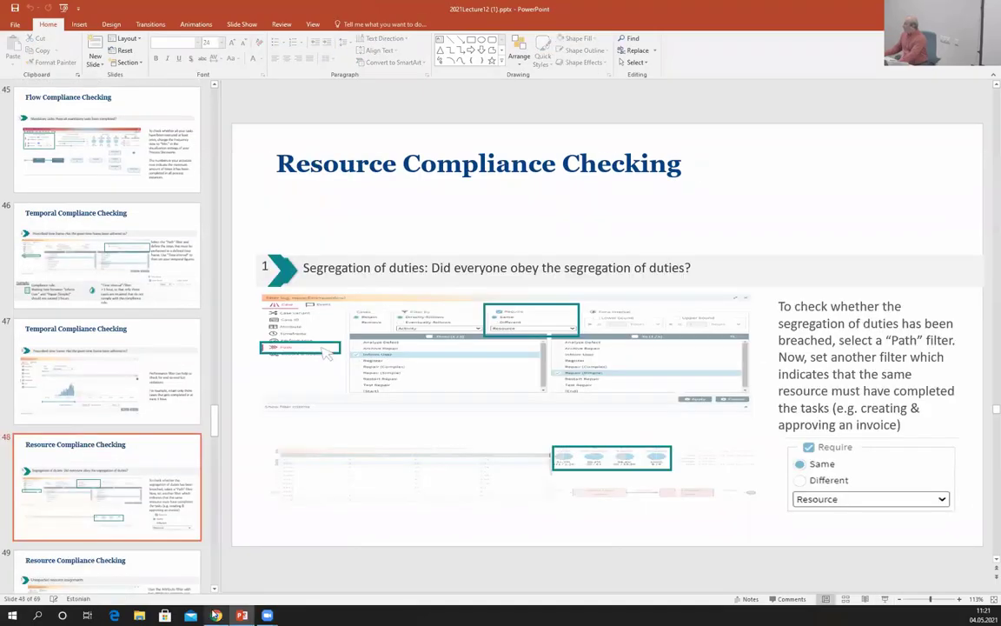
Return to the Apromore Portal and open the PurchasingExample event log in Process Discoverer.
mouse_move(216, 616)
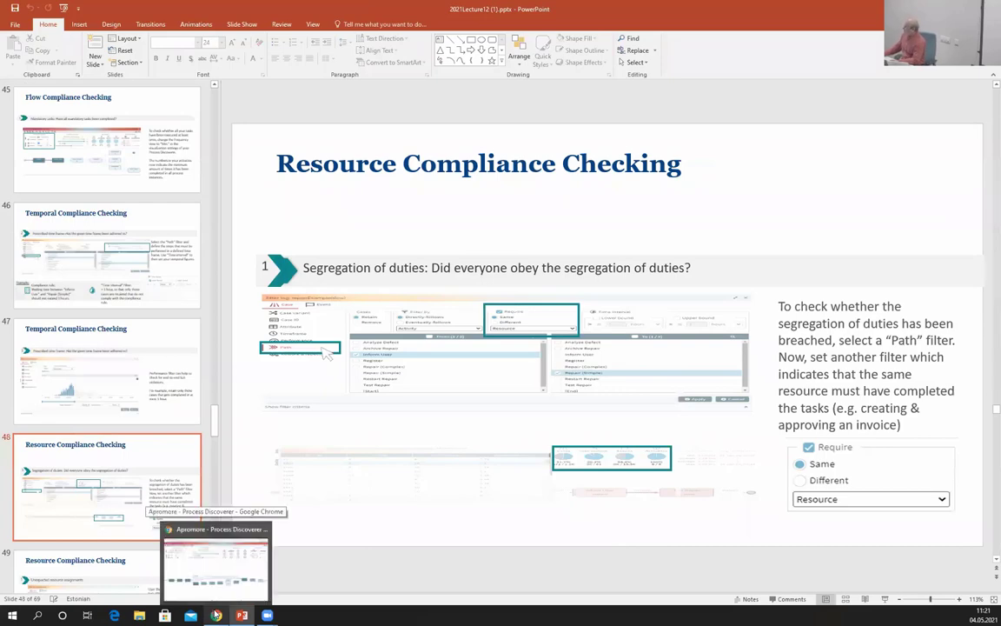
left_click(209, 565)
left_click(187, 9)
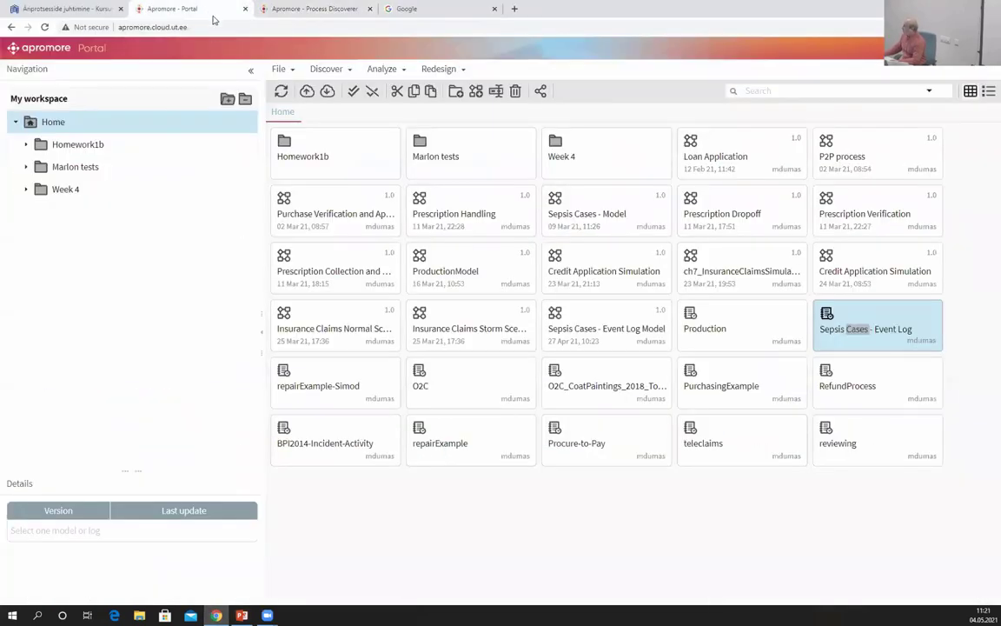
double_click(728, 395)
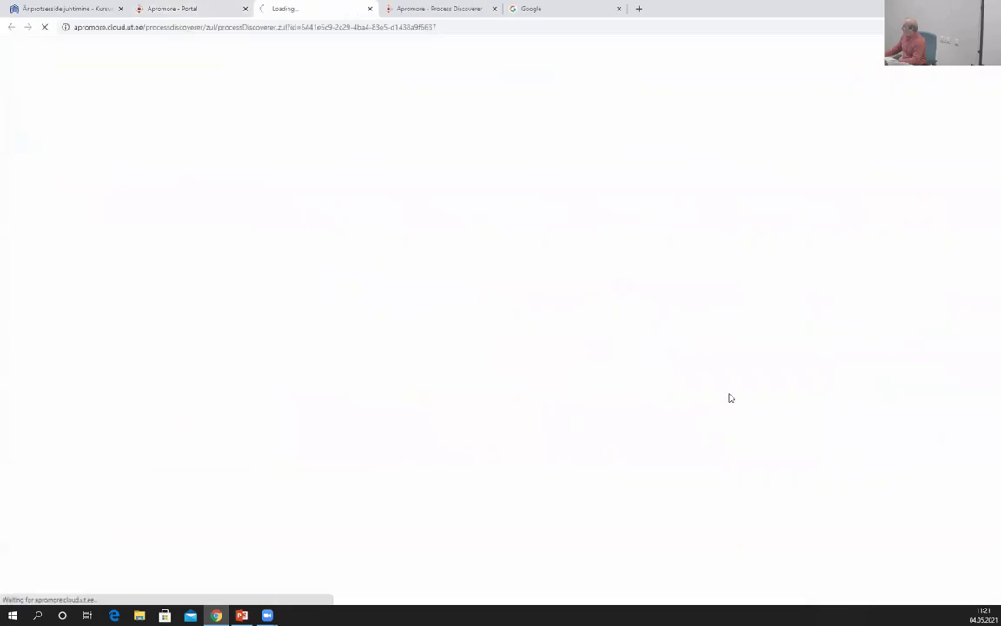
Move the Release Supplier's Invoice and Authorize Supplier's Invoice payment nodes below Settle Dispute With Supplier in the process map.
scroll(621, 414, "up", 5)
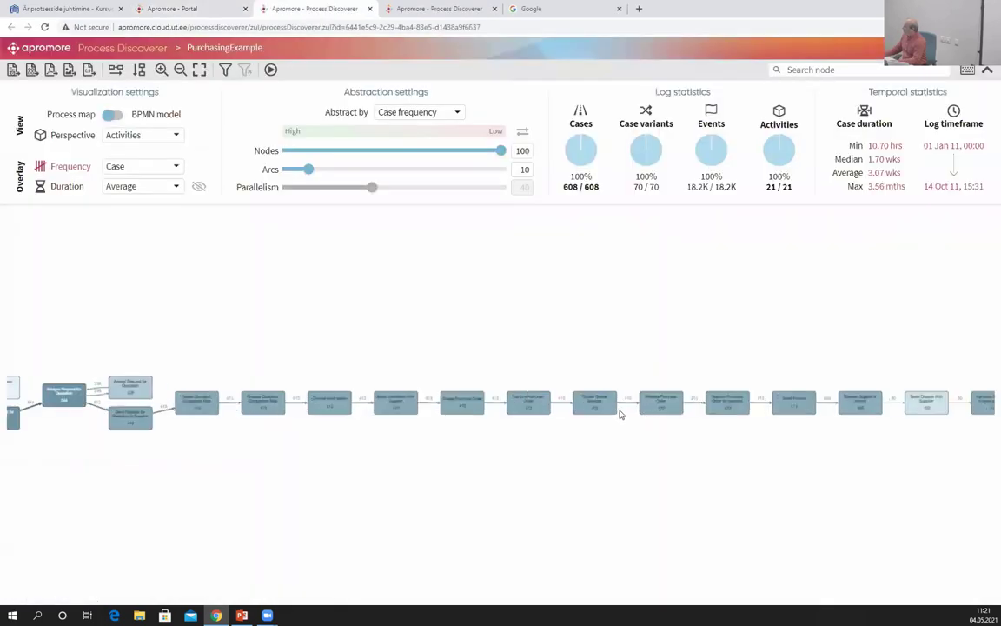
scroll(621, 414, "up", 2)
scroll(794, 275, "right", 10)
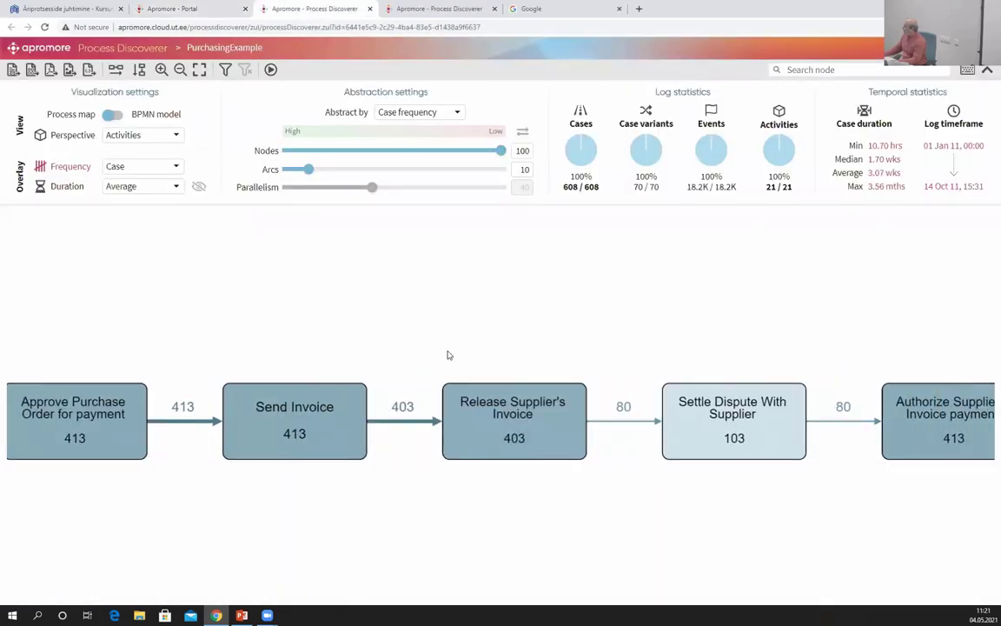
scroll(340, 330, "right", 6)
scroll(309, 335, "left", 7)
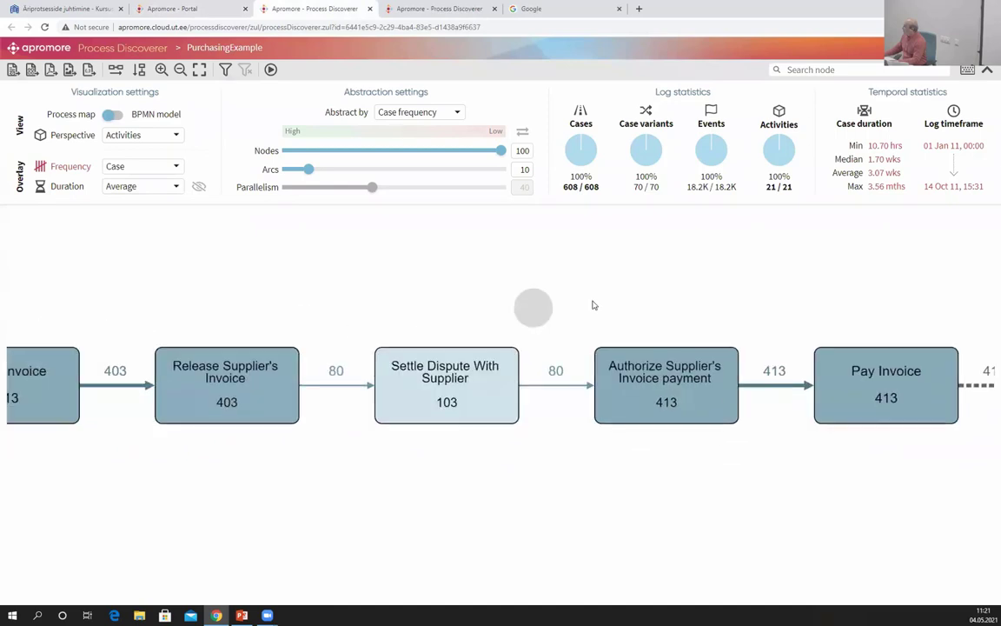
left_click_drag(532, 301, 598, 306)
scroll(525, 456, "up", 2)
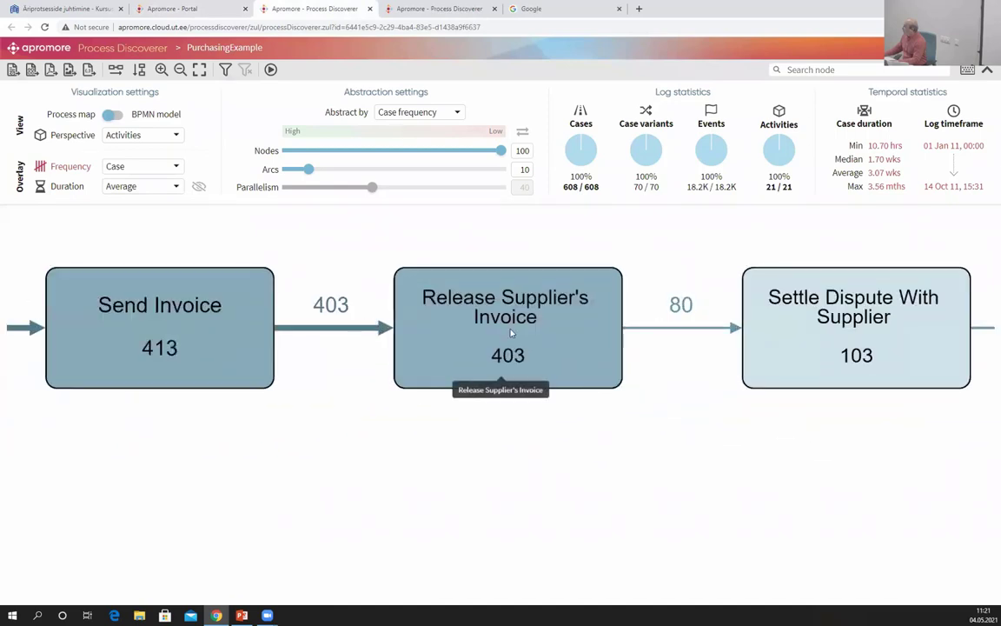
mouse_move(512, 335)
left_mouse_down()
mouse_move(509, 411)
mouse_move(506, 356)
left_mouse_up()
left_click_drag(508, 412, 508, 438)
left_click(501, 449)
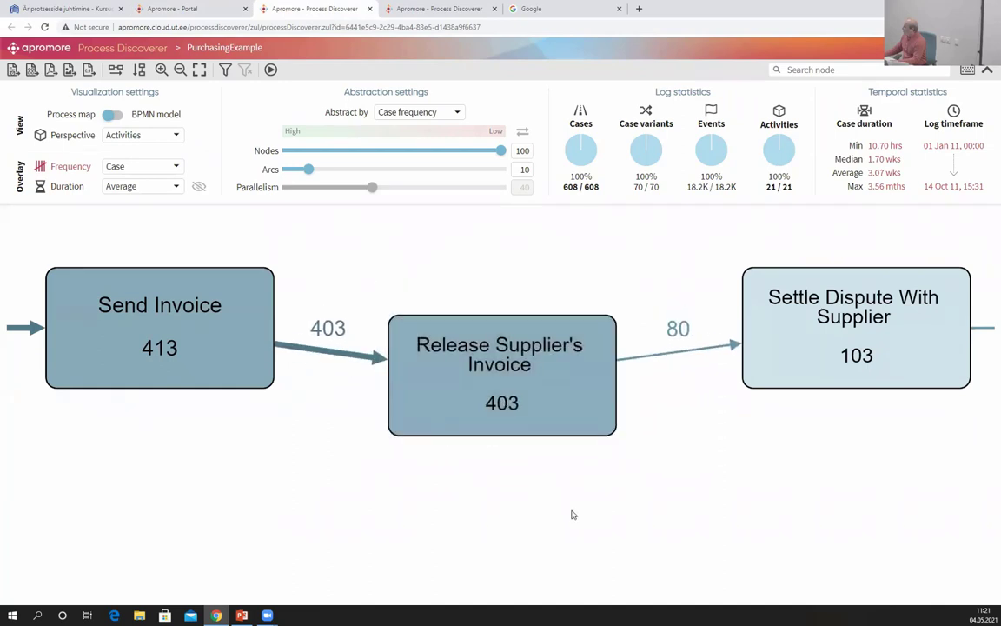
left_click_drag(739, 504, 355, 509)
left_click_drag(767, 378, 769, 431)
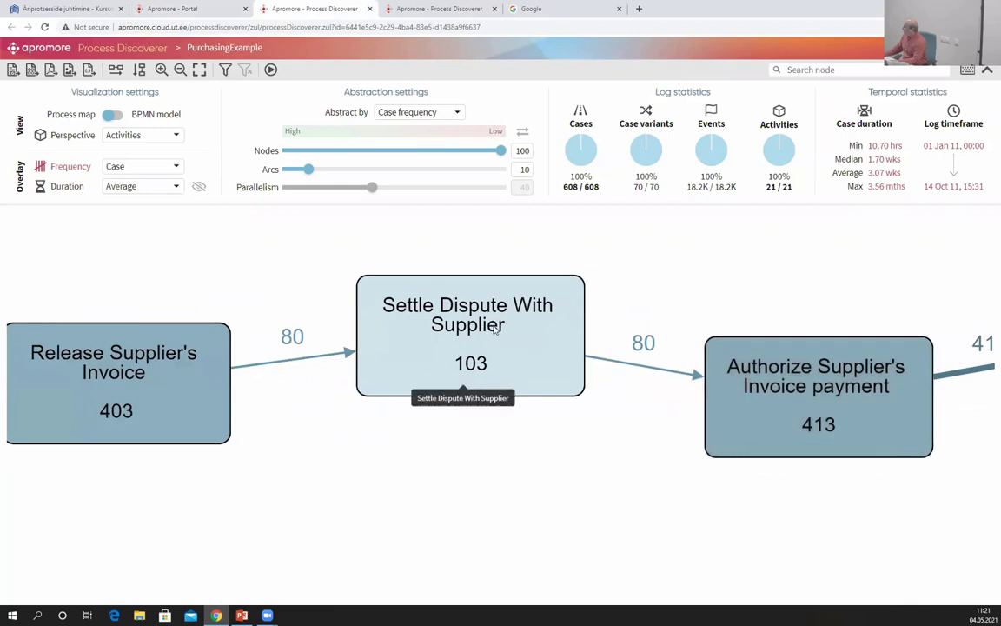
Raise the Settle Dispute With Supplier node and lower Release Supplier's Invoice and Authorize Supplier's Invoice payment in the process map.
left_click_drag(469, 365, 474, 334)
left_click_drag(160, 403, 186, 455)
left_click_drag(799, 398, 800, 452)
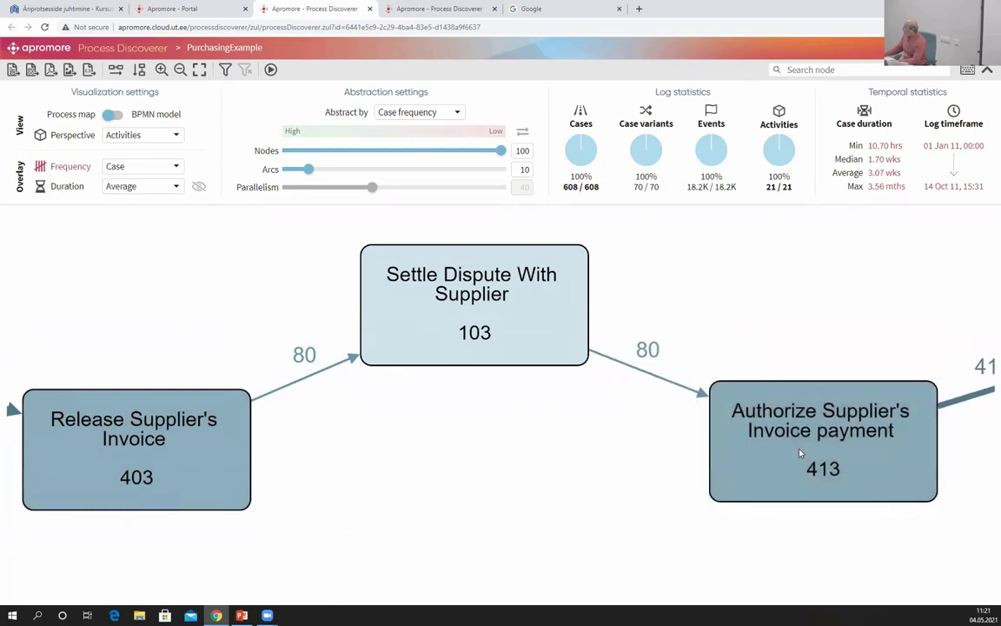
Start a path filter on PurchasingExample from Release Supplier's Invoice to Authorize Supplier's Invoice payment.
left_click(226, 70)
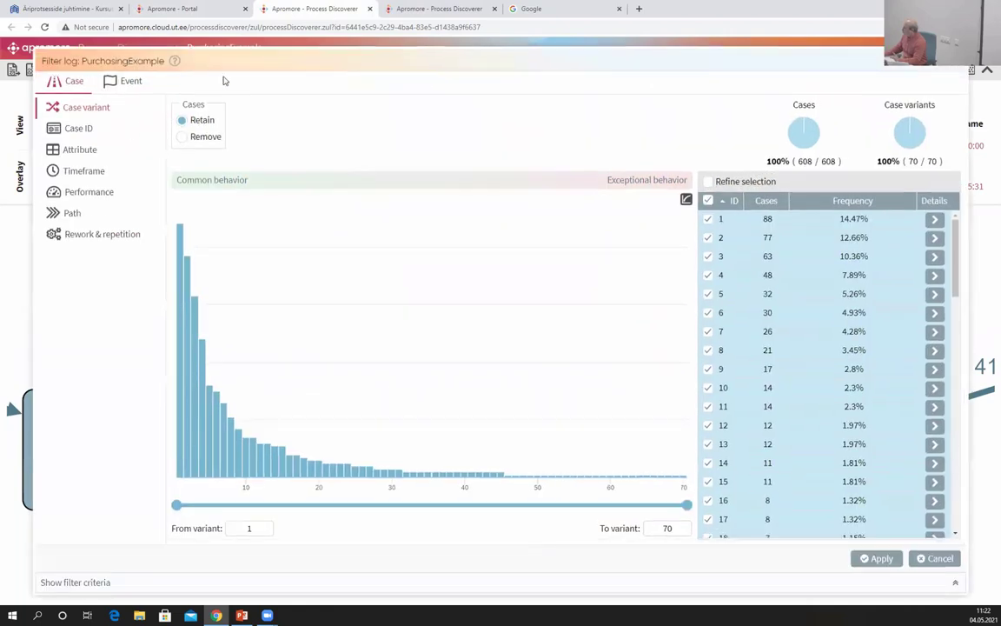
left_click(73, 212)
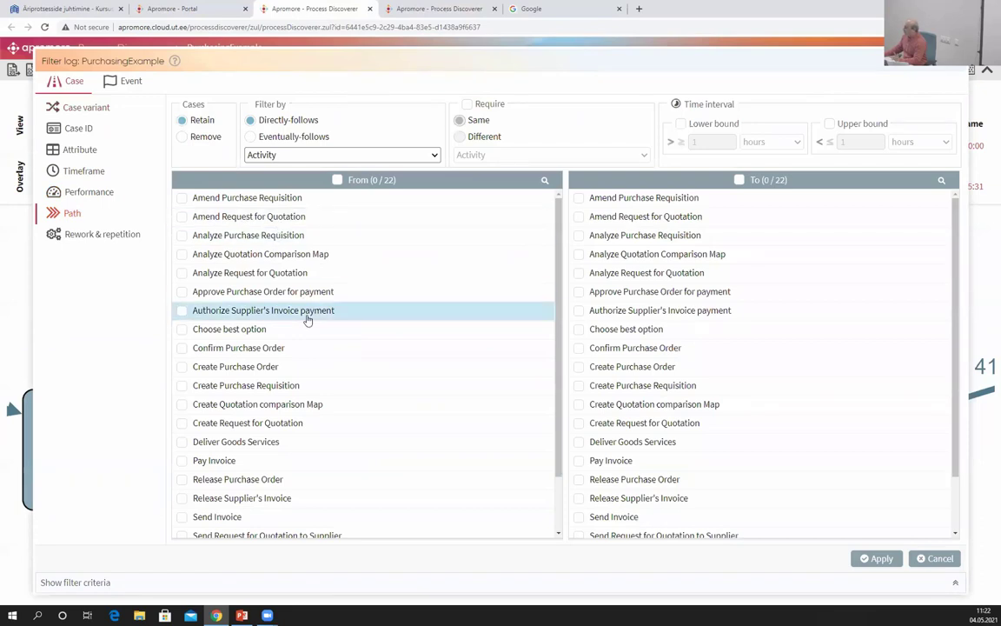
scroll(306, 326, "down", 1)
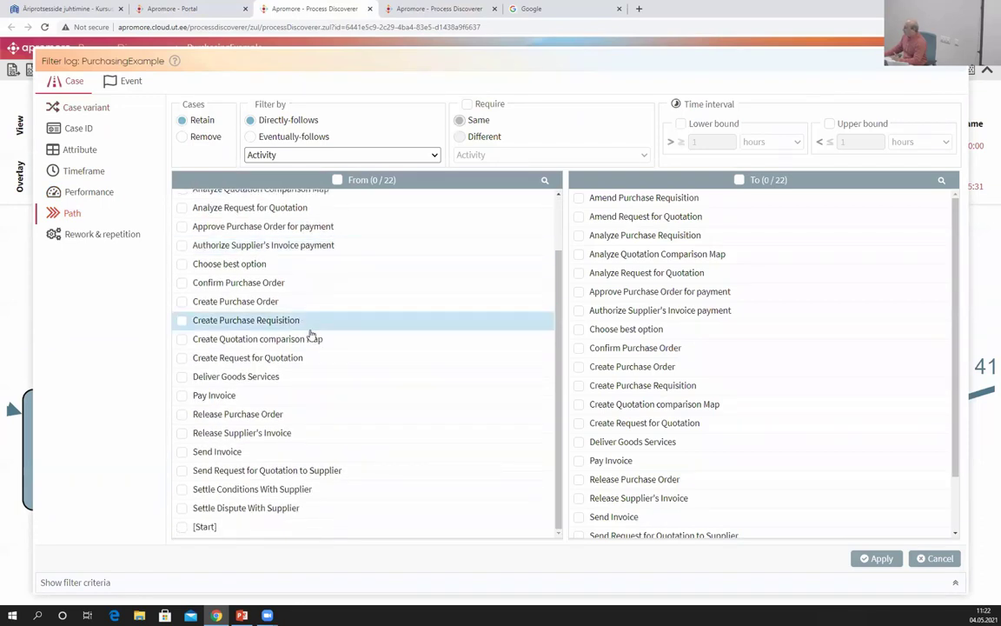
left_click(279, 434)
scroll(643, 436, "down", 2)
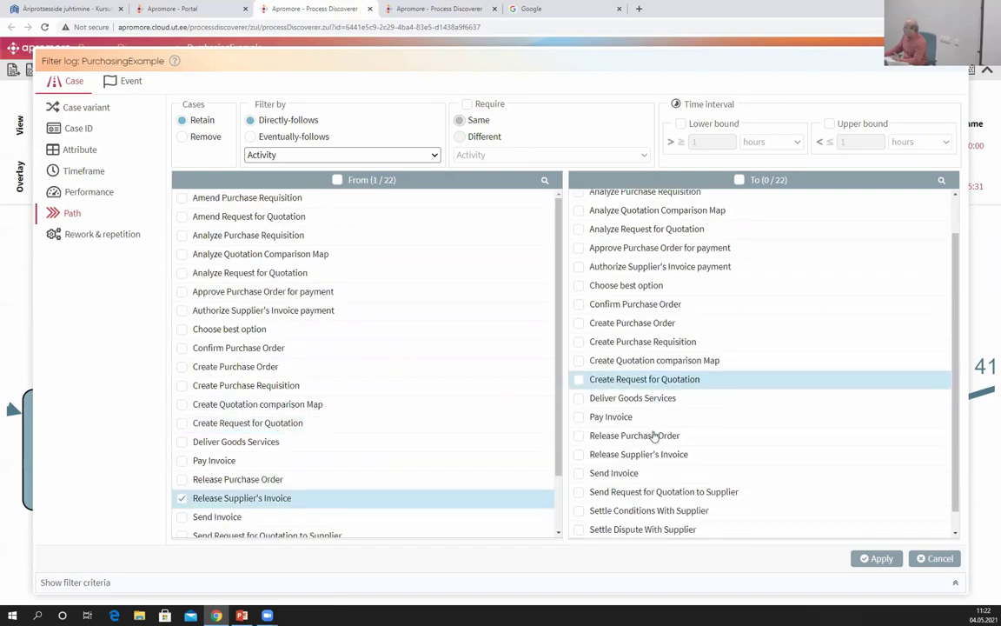
scroll(650, 434, "up", 2)
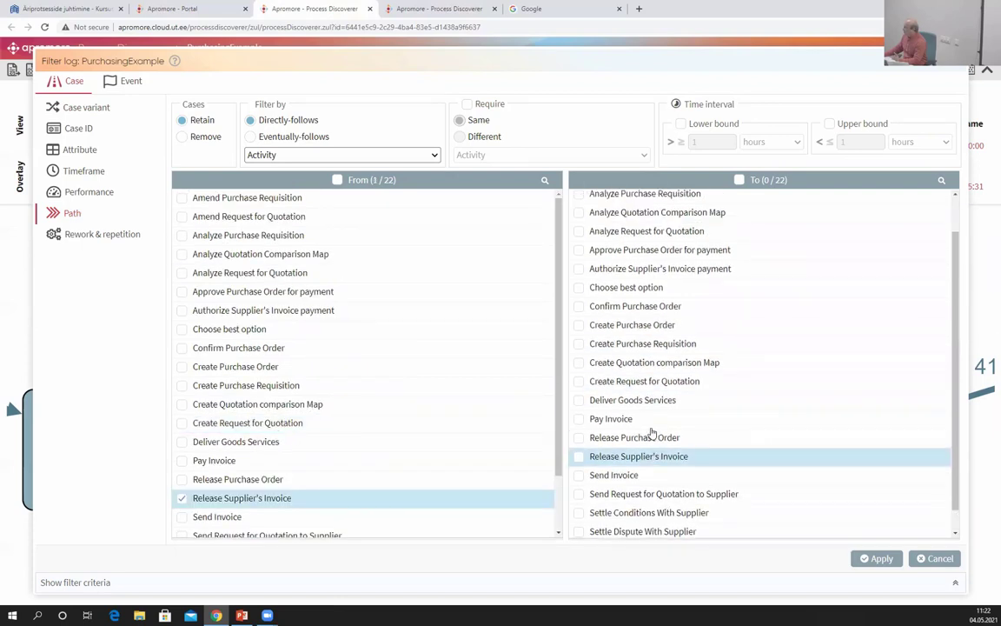
left_click(638, 312)
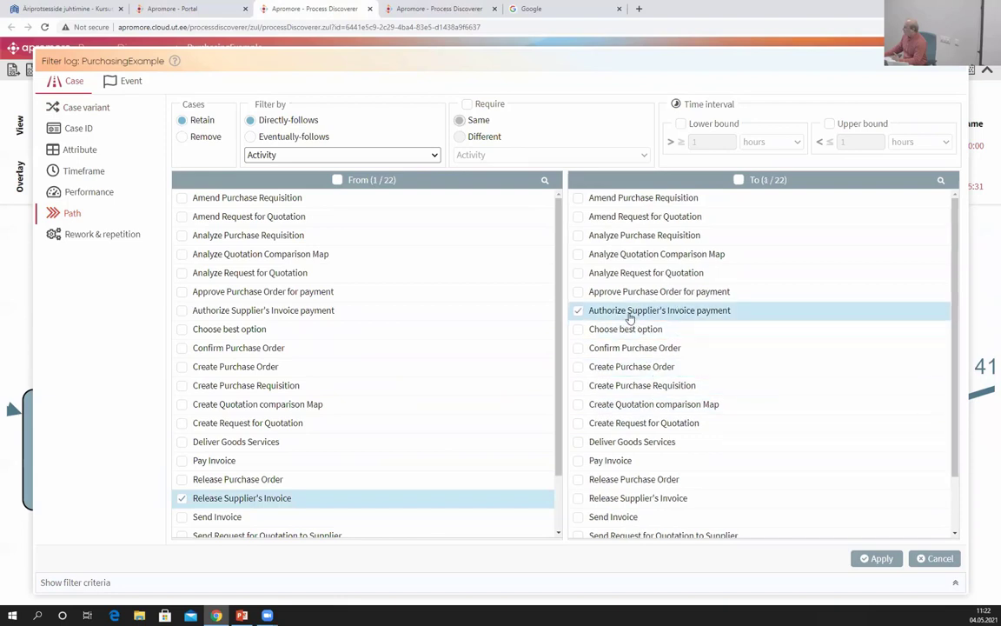
Configure the path filter as eventually-follows requiring the same Resource, and discard the filter without applying it.
left_click(251, 138)
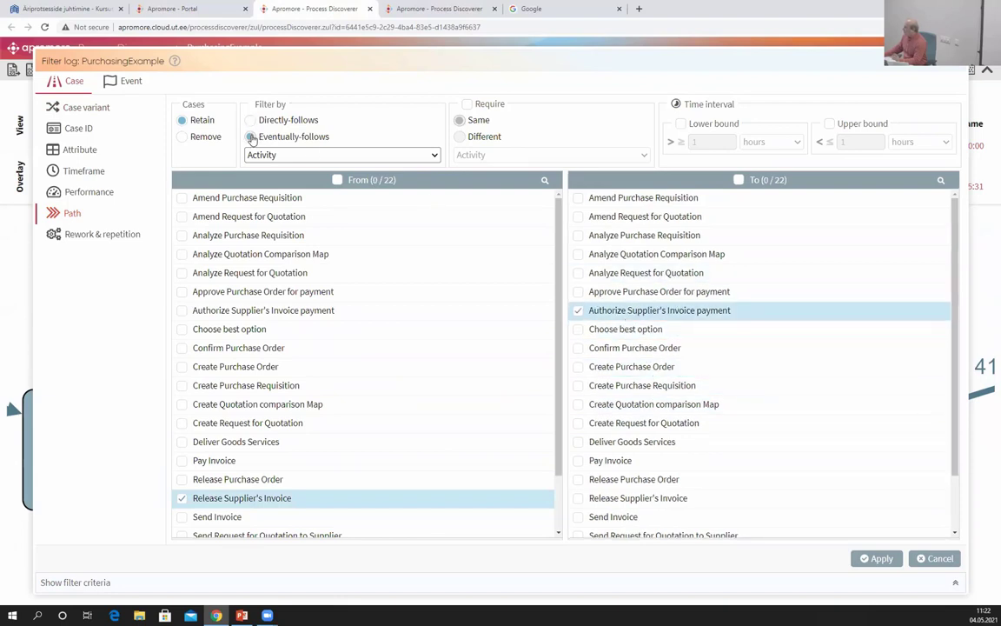
left_click(467, 105)
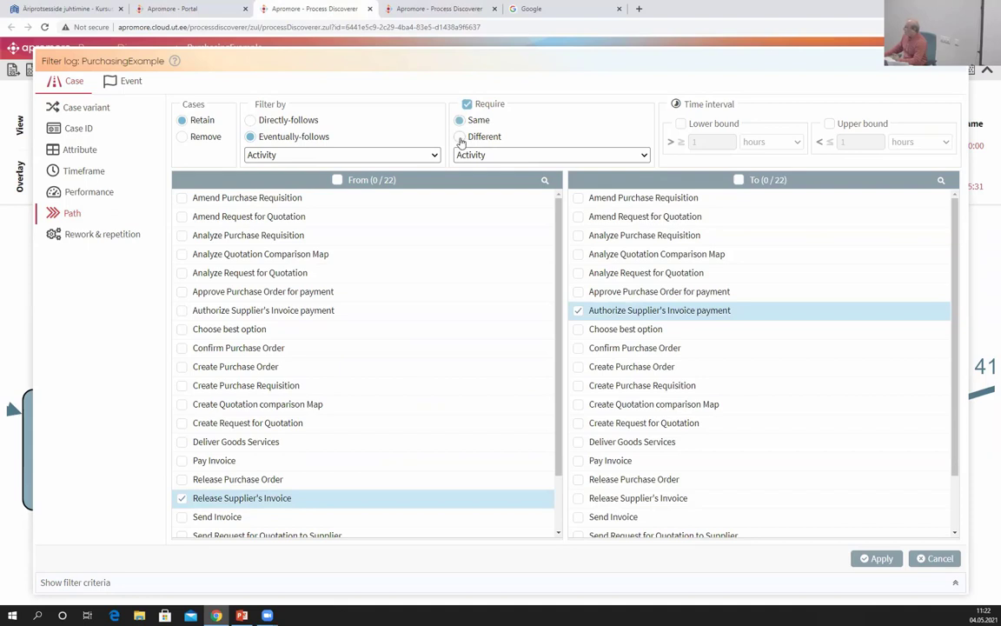
left_click(460, 137)
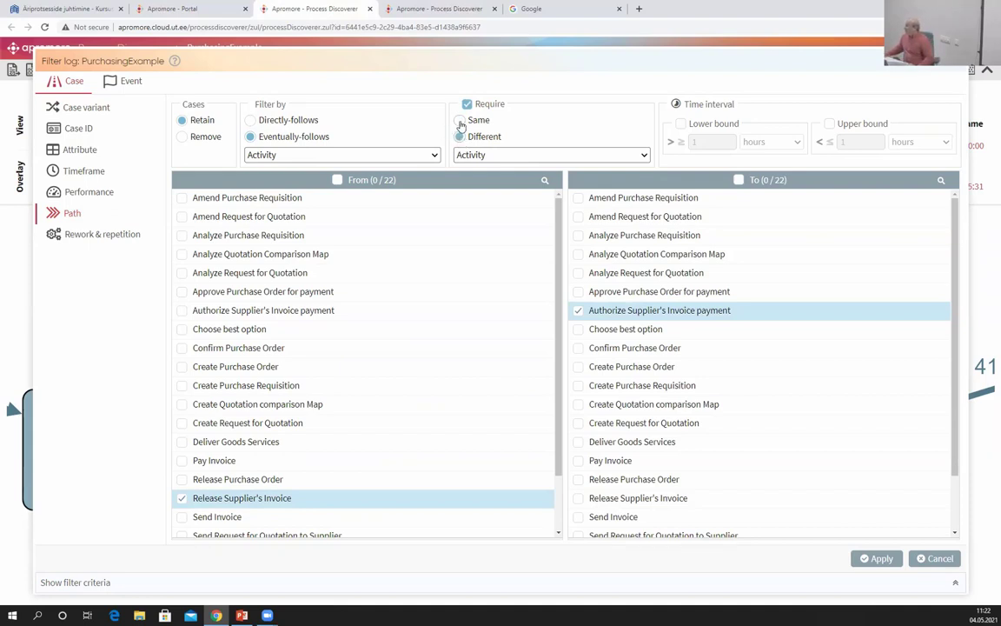
left_click(460, 121)
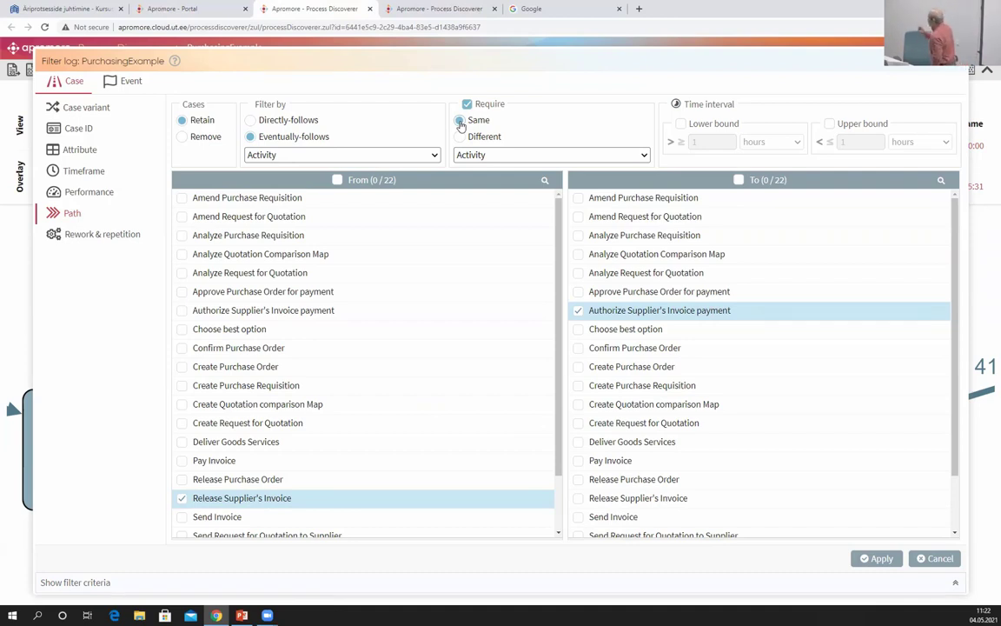
left_click(511, 154)
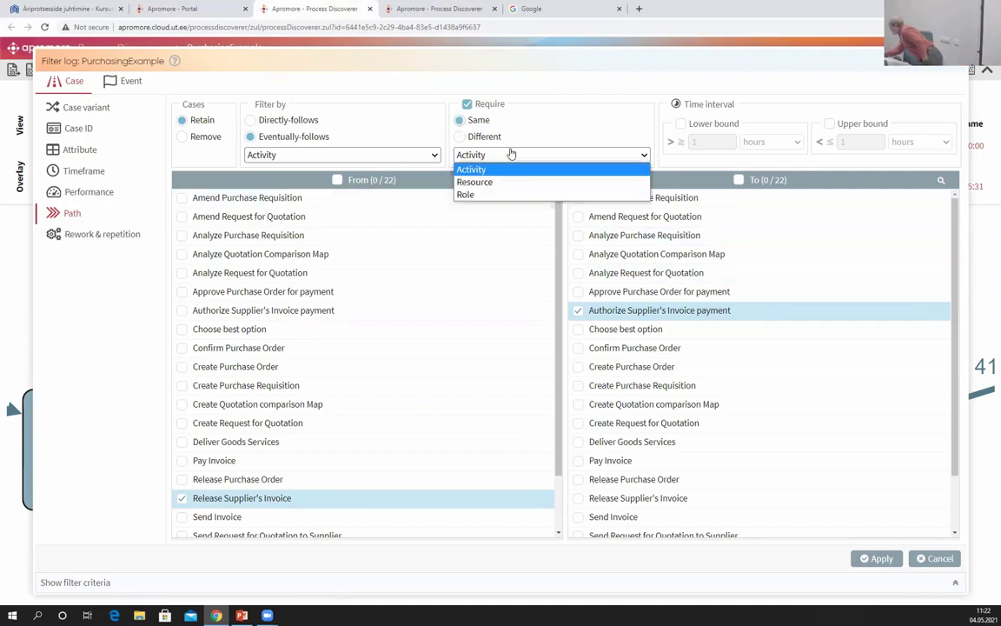
left_click(511, 181)
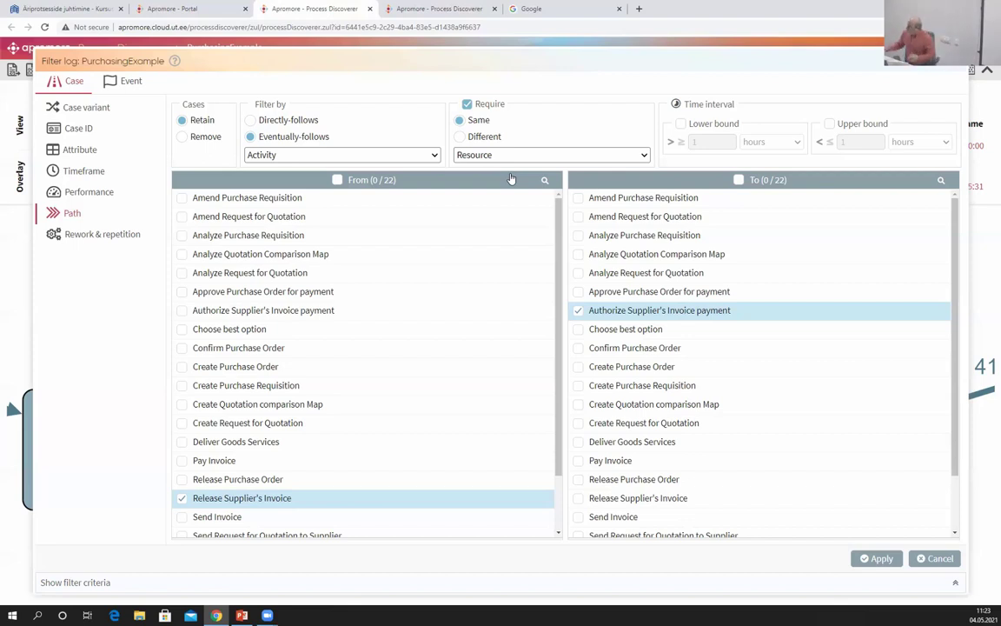
left_click(941, 558)
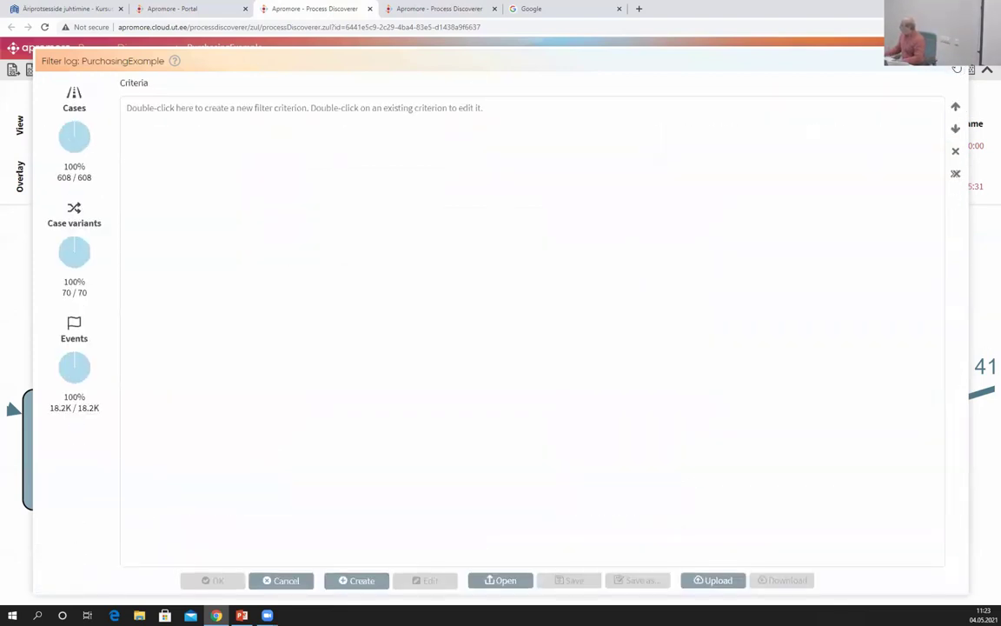
left_click(280, 580)
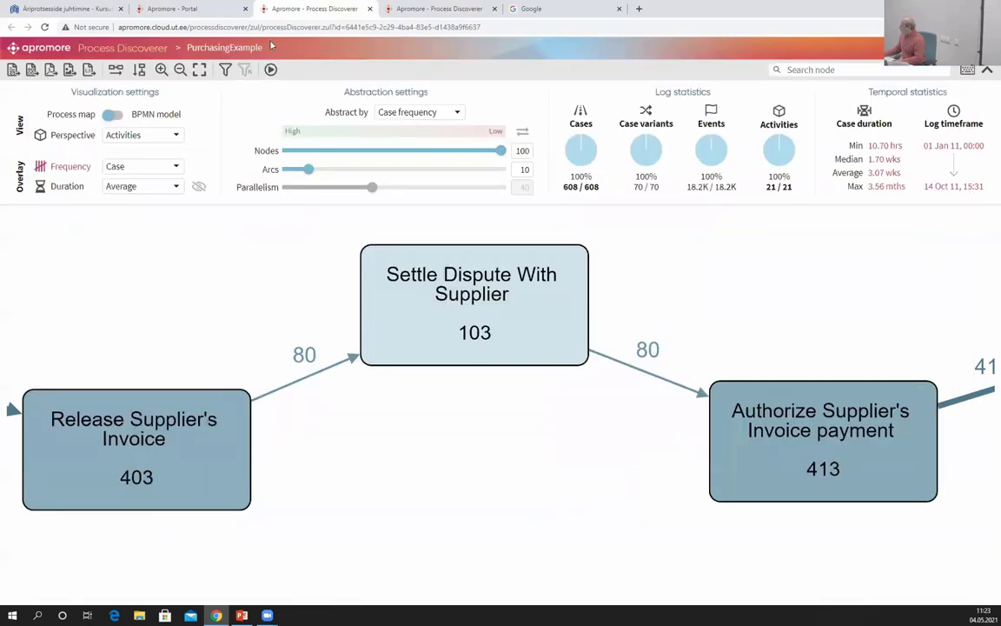
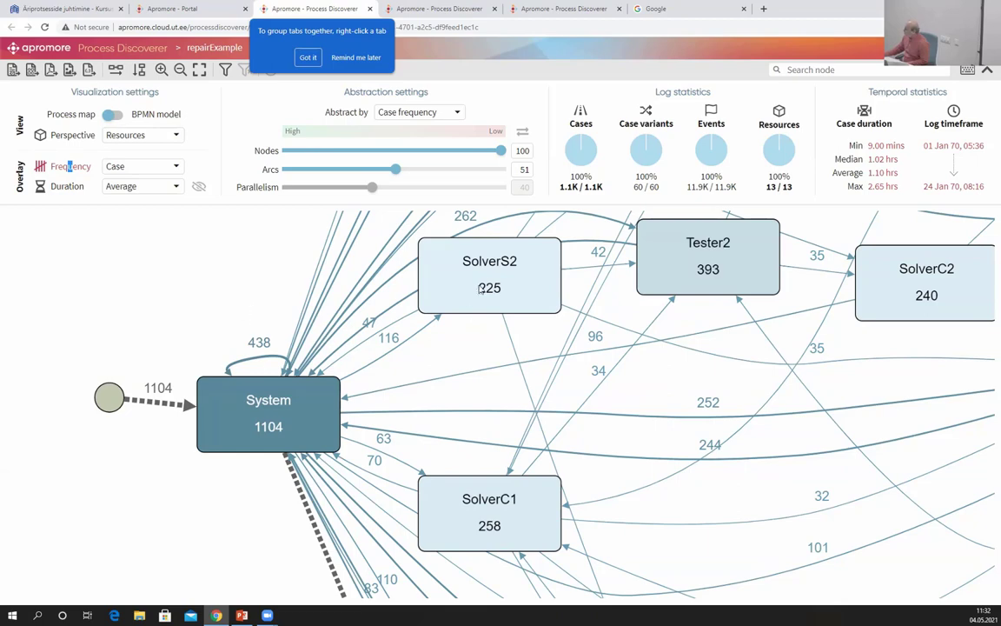
Filter the repairExample log to remove all events whose Resource is System.
left_click_drag(434, 265, 446, 299)
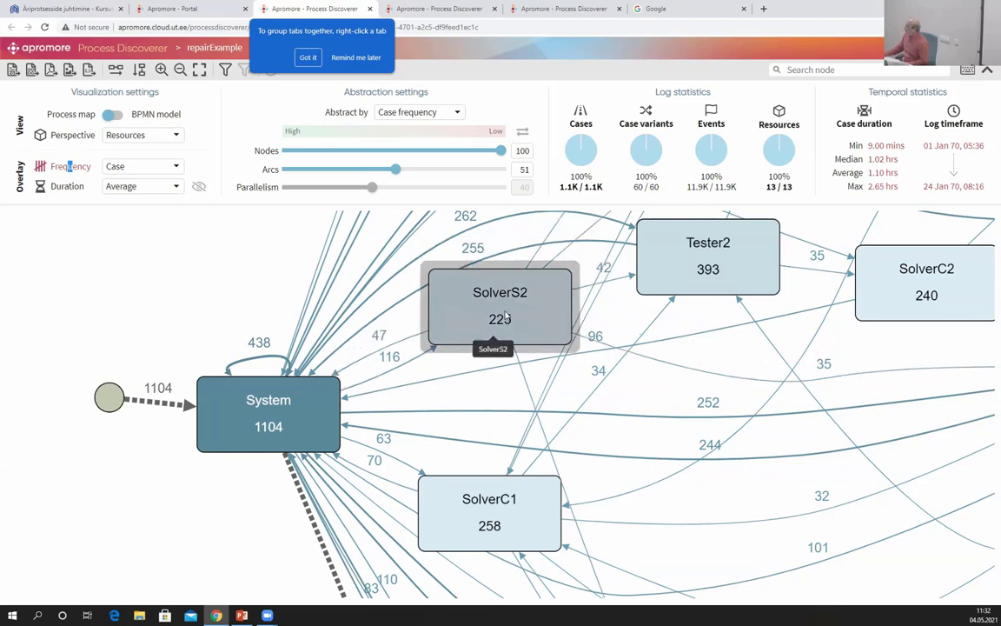
left_click(225, 71)
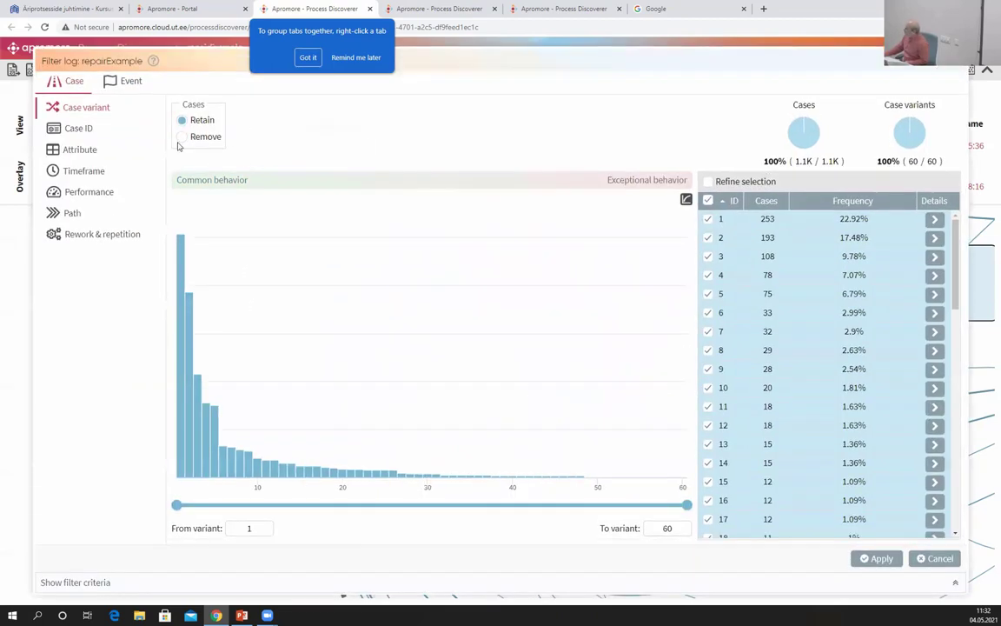
left_click(133, 81)
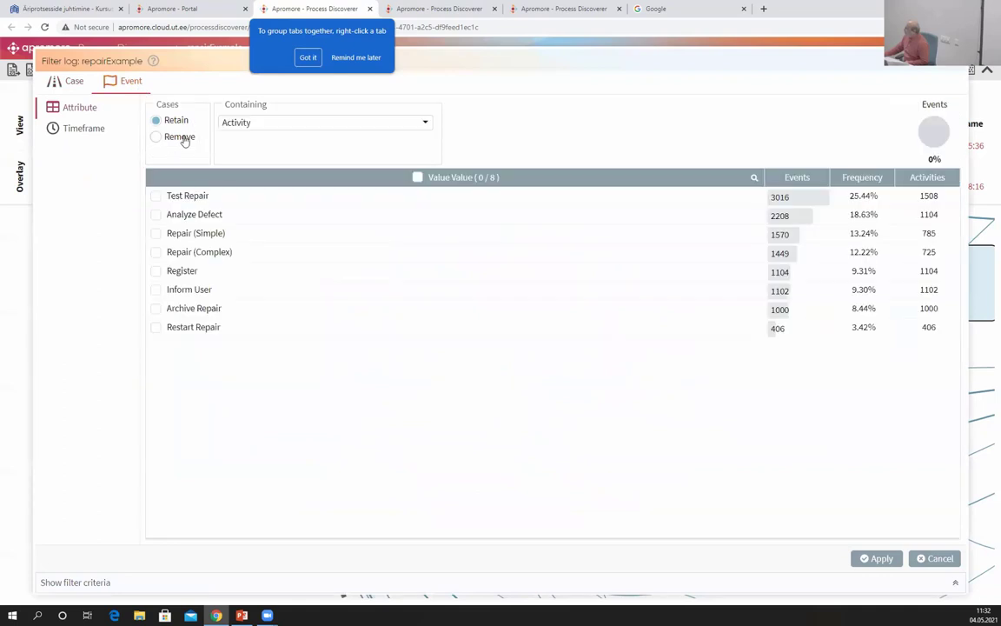
left_click(179, 137)
left_click(236, 123)
left_click(248, 155)
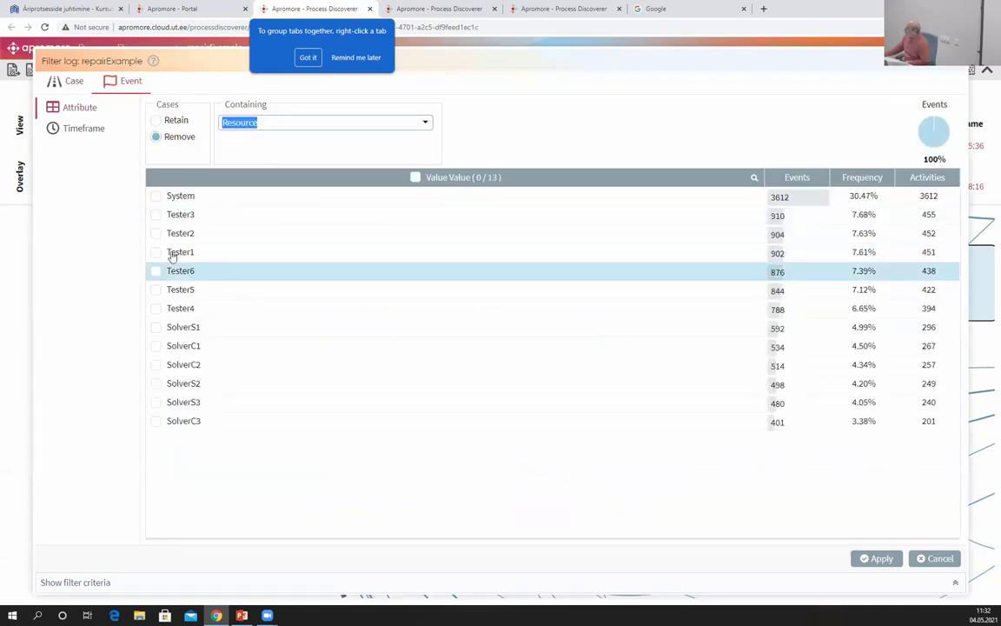
left_click(172, 198)
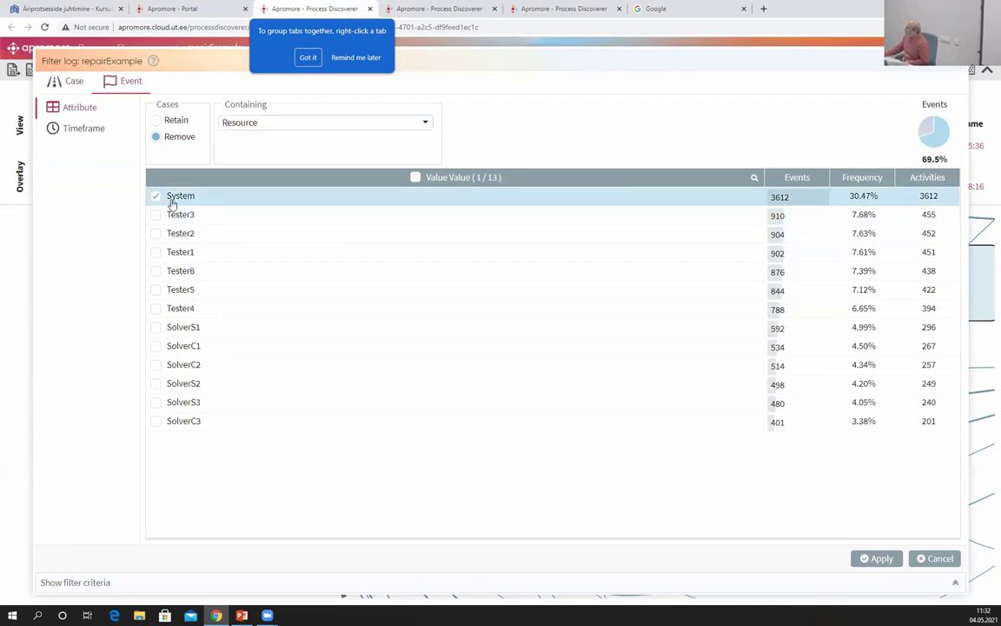
left_click(876, 558)
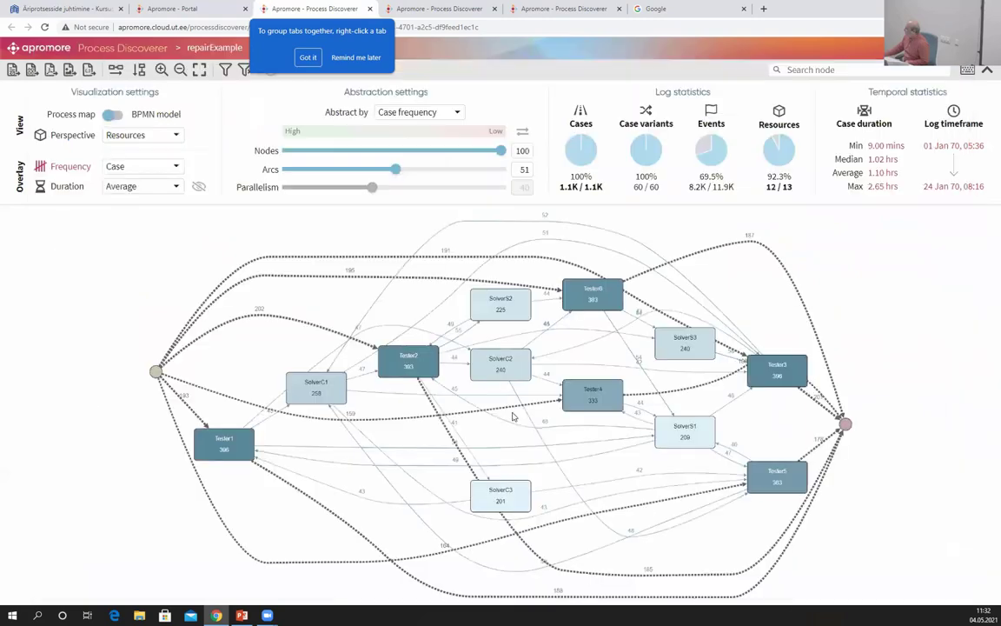
Examine the handovers between testers and solvers in the filtered resource map, nudging Tester2 and Tester1 and moving Tester5 beneath SolverS1.
scroll(301, 409, "up", 5)
left_click_drag(211, 319, 406, 462)
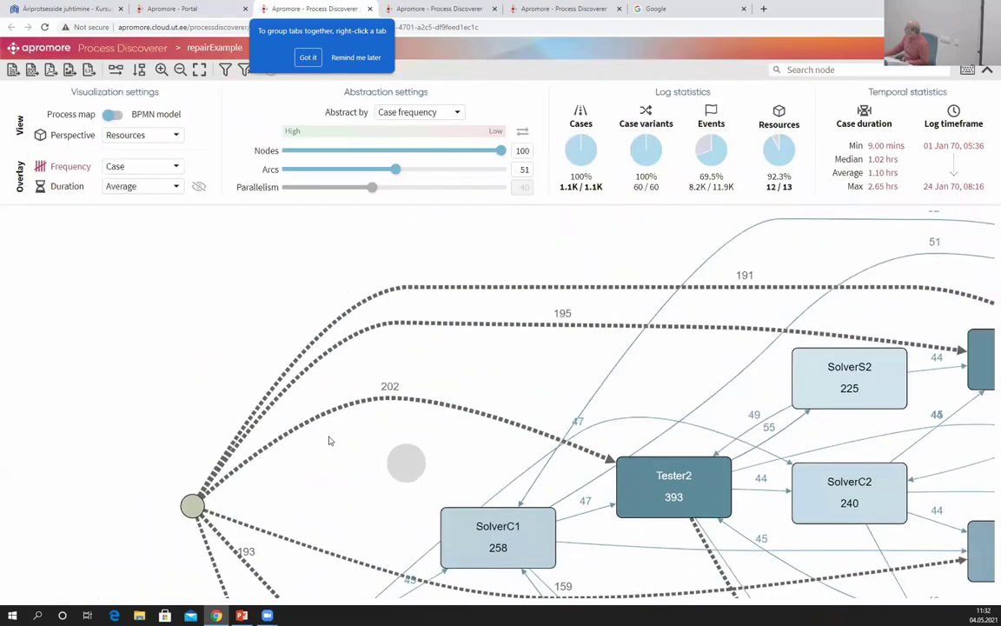
scroll(328, 440, "down", 3)
left_click_drag(451, 359, 313, 303)
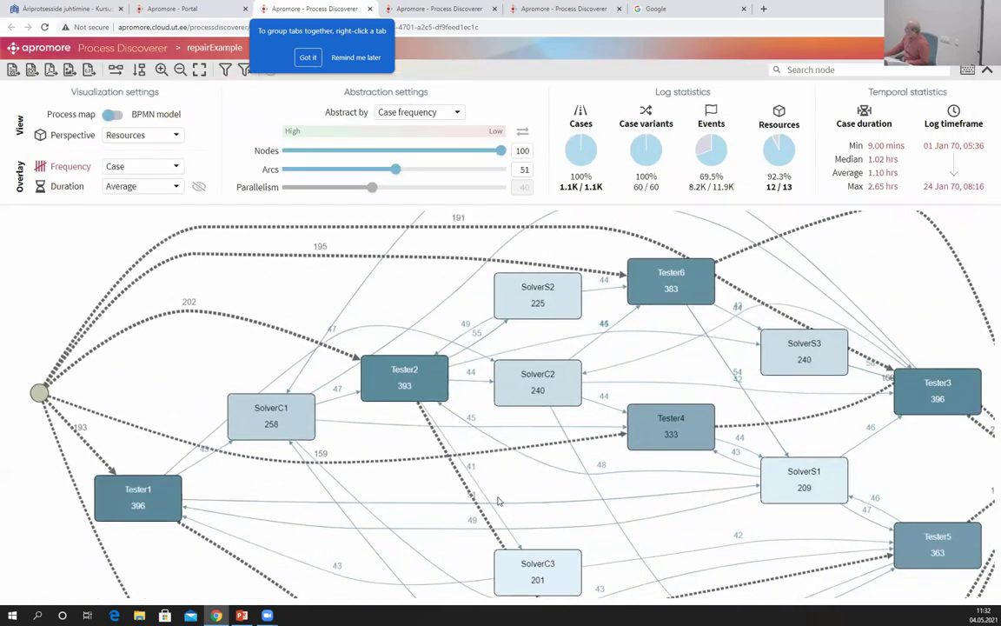
scroll(498, 501, "up", 1)
left_click_drag(385, 370, 381, 351)
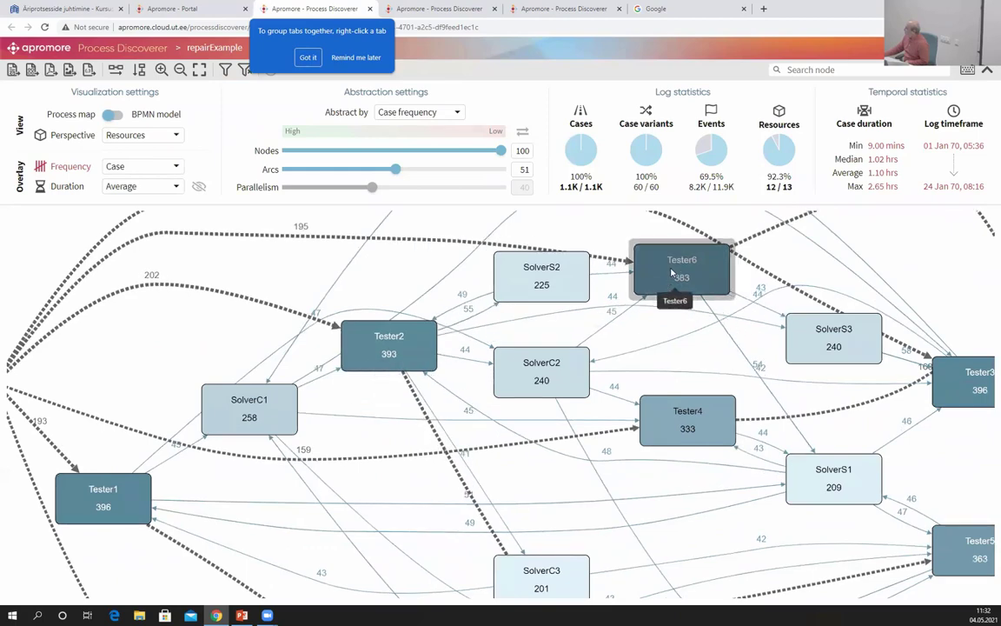
left_click_drag(100, 491, 108, 500)
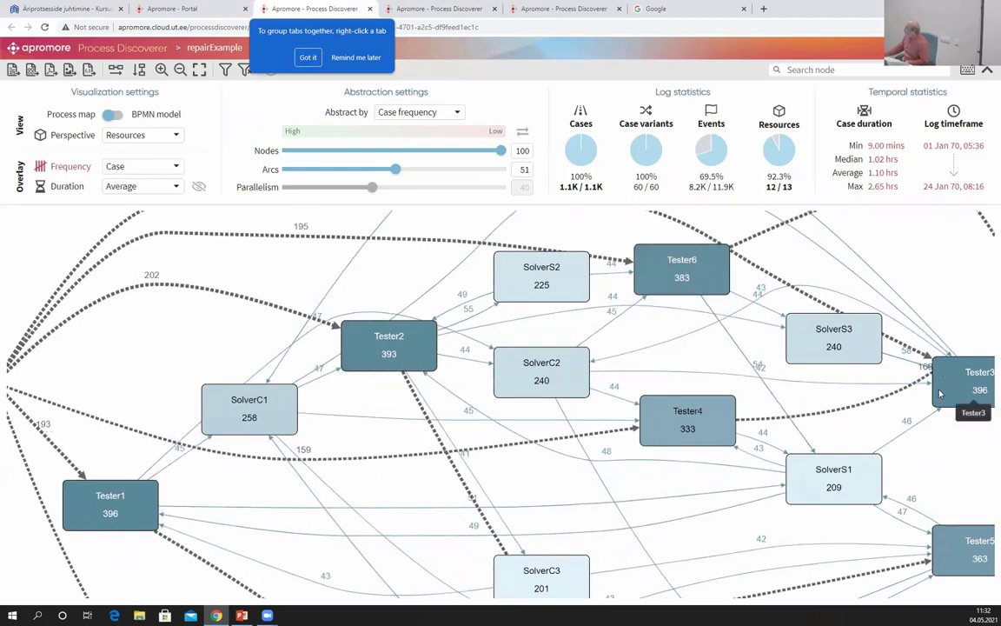
left_click_drag(969, 557, 830, 565)
scroll(648, 509, "up", 2)
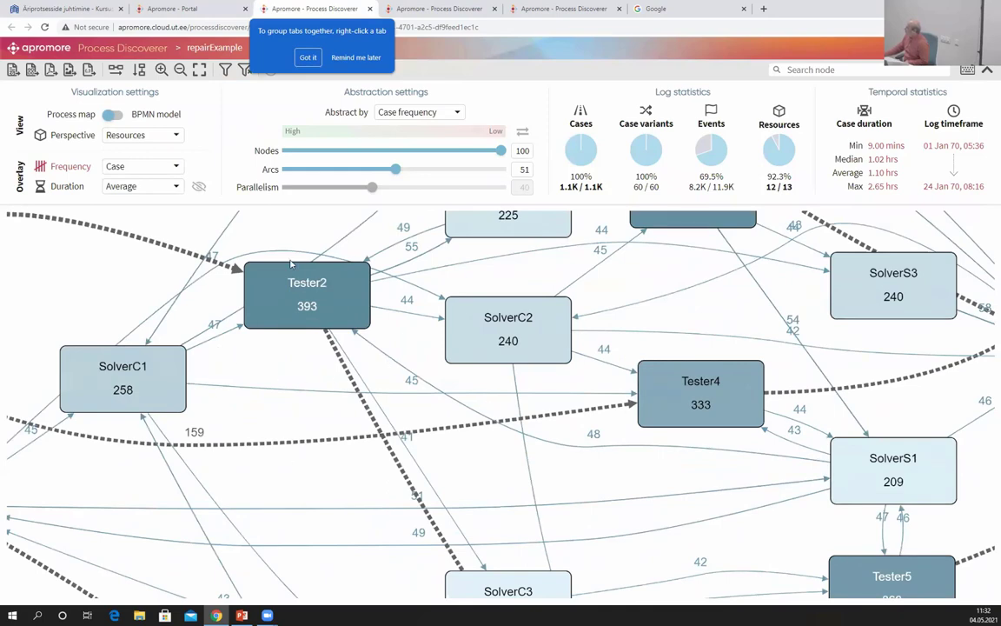
left_click_drag(263, 351, 457, 403)
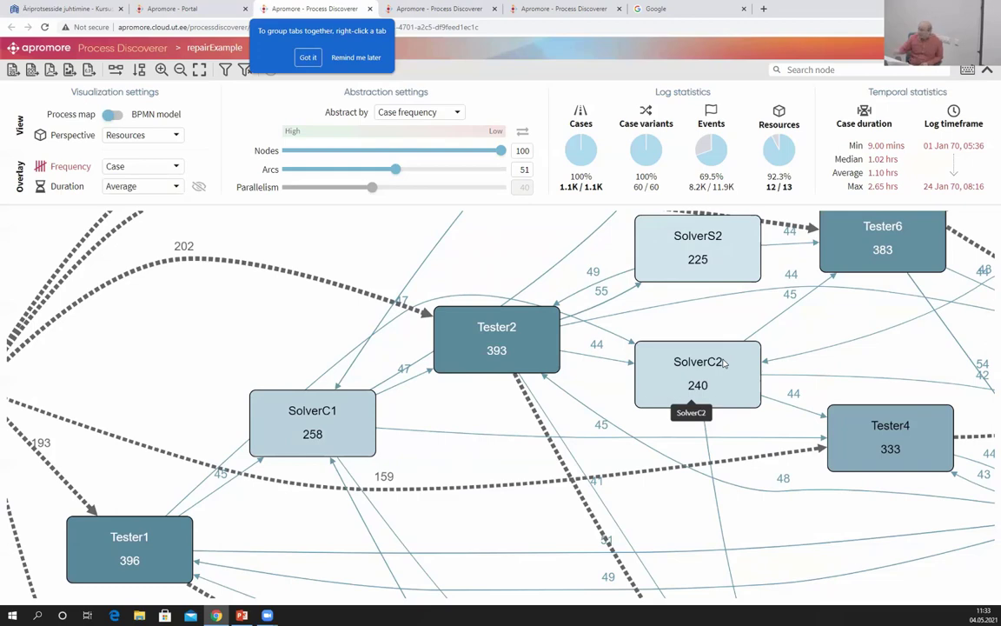
Overlay the resource map with Total duration.
left_click(68, 187)
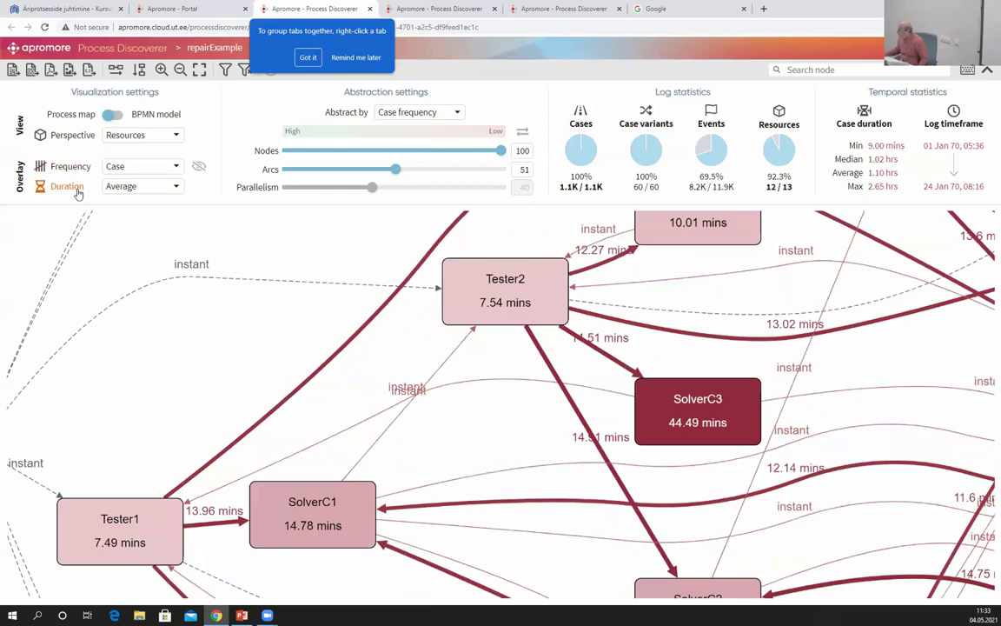
left_click(121, 186)
left_click(116, 203)
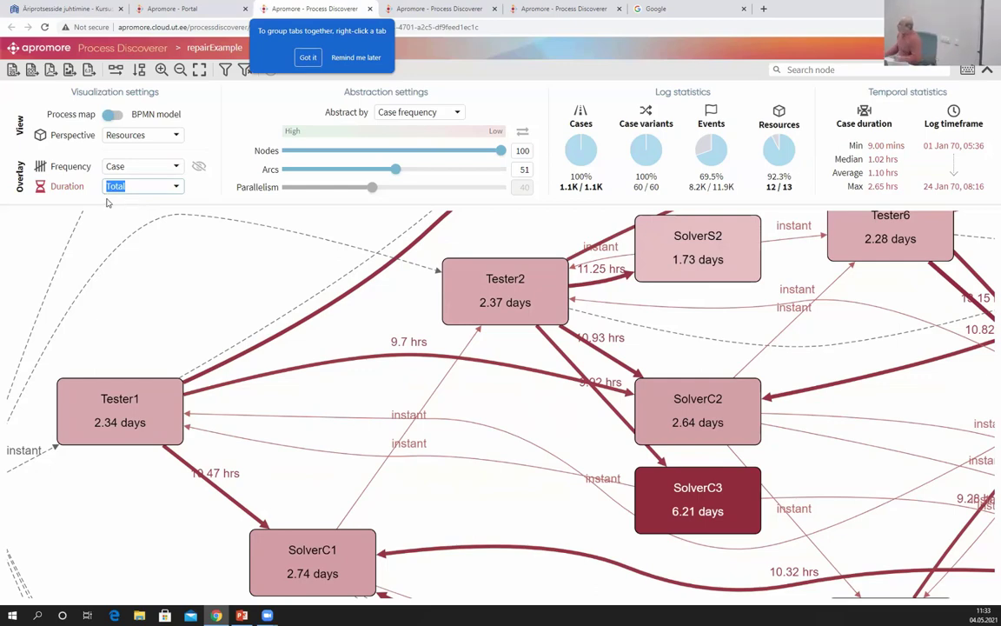
Move the SolverC3 node away from SolverC2 and compare its total duration with the other resources across the whole map.
scroll(290, 366, "down", 2)
scroll(290, 366, "down", 1)
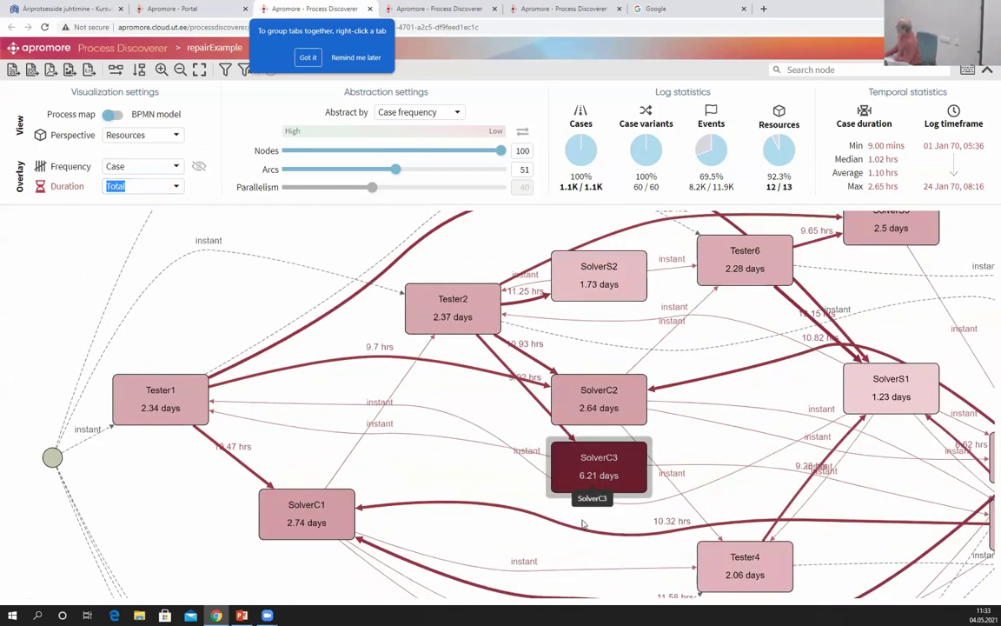
left_click_drag(600, 483, 509, 506)
scroll(559, 506, "up", 2)
scroll(559, 505, "up", 2)
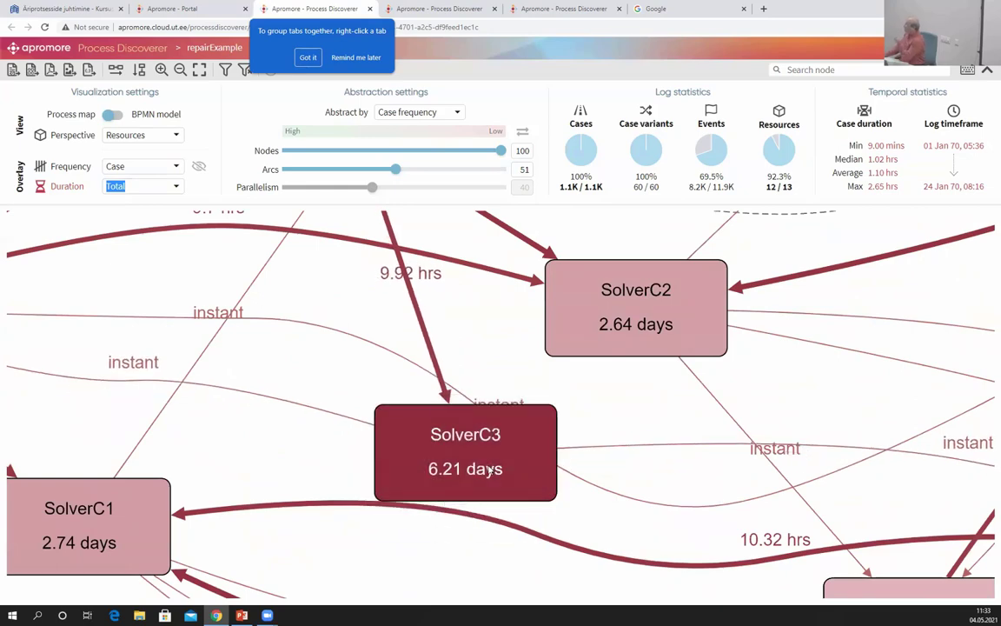
scroll(488, 470, "down", 4)
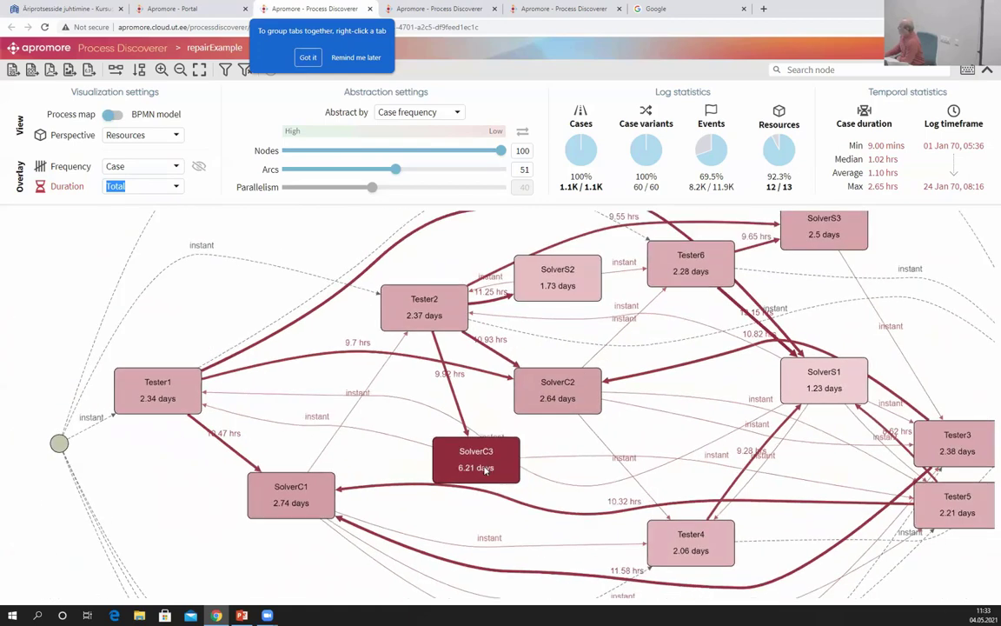
scroll(486, 470, "down", 1)
scroll(486, 470, "up", 3)
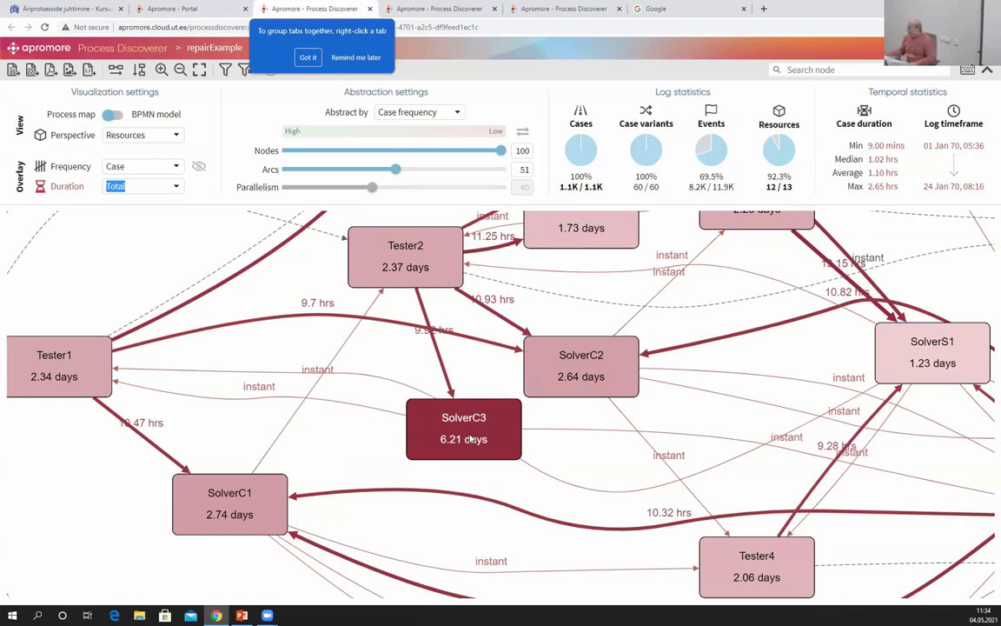
scroll(205, 423, "down", 5)
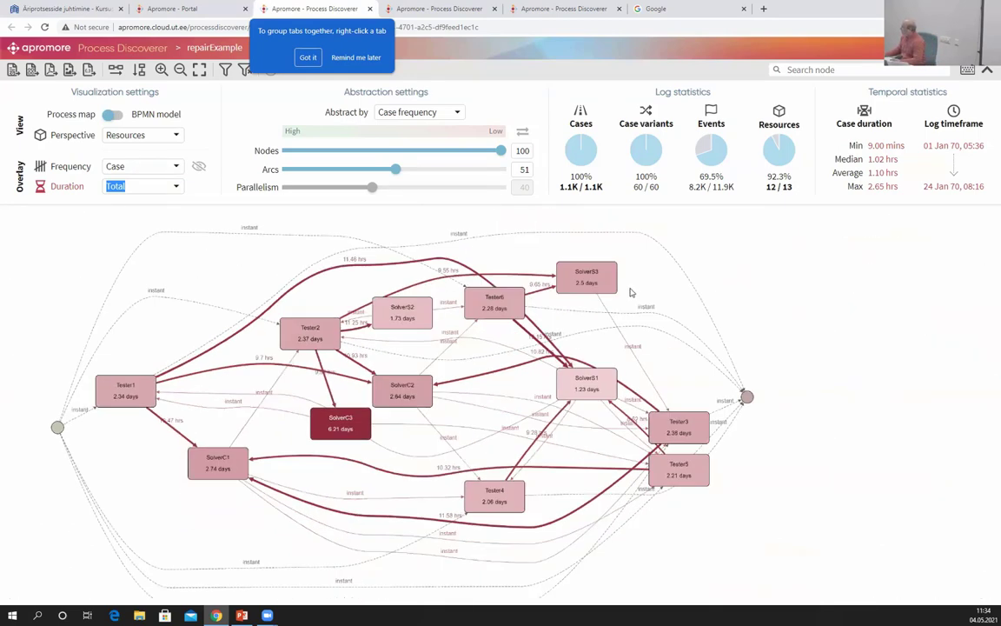
Move SolverS3 above Tester6 and raise SolverS1 closer to Tester6 in the resource map to separate their handover arcs.
left_click_drag(434, 251, 557, 251)
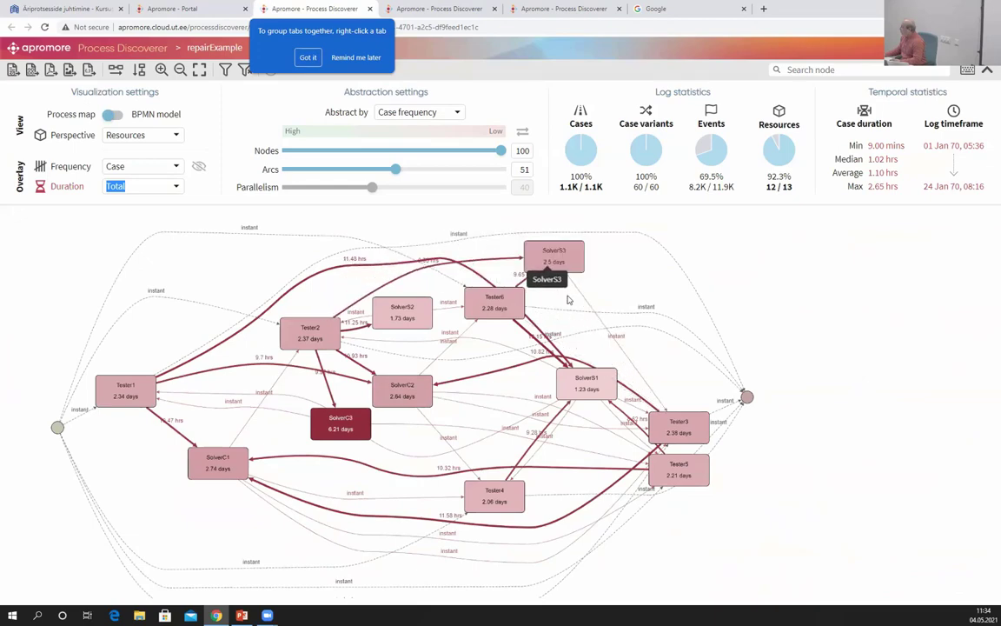
scroll(654, 258, "up", 2)
left_click_drag(655, 258, 632, 418)
left_click_drag(569, 405, 551, 282)
scroll(458, 448, "up", 2)
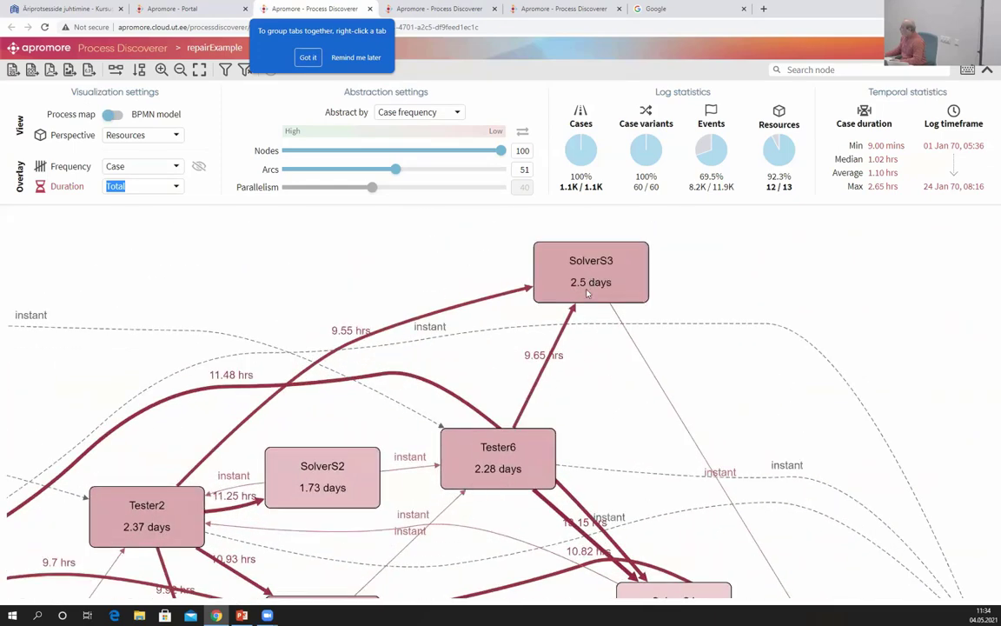
left_click_drag(636, 401, 658, 233)
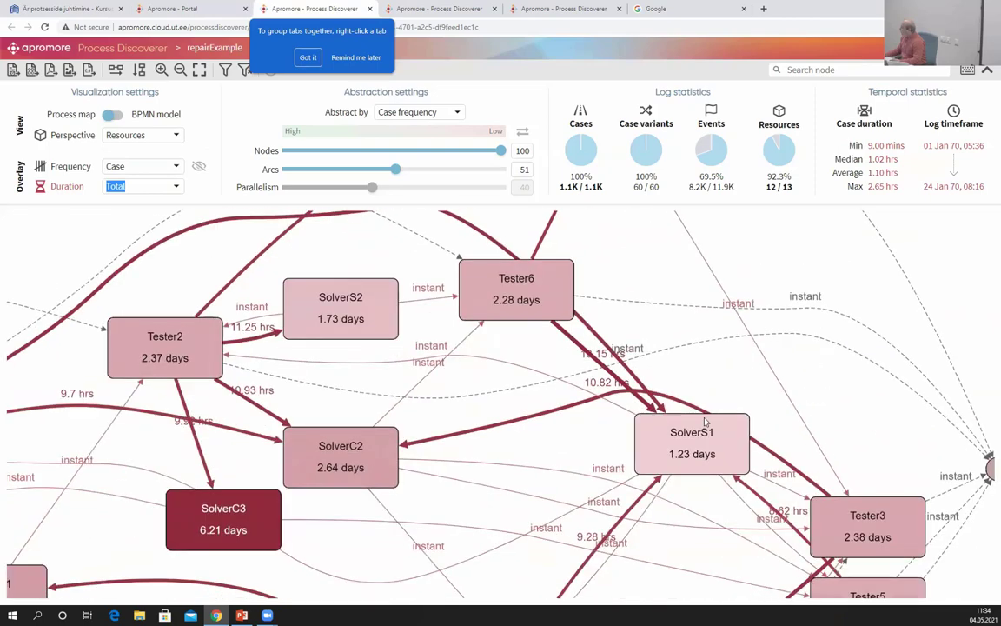
left_click_drag(699, 418, 733, 350)
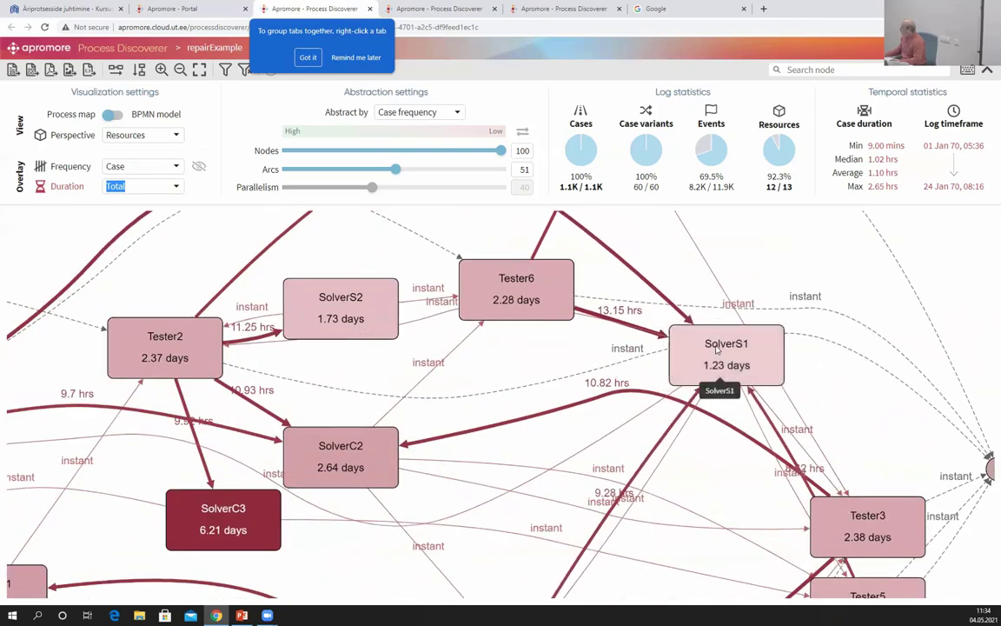
Examine the total durations and handover times between SolverC2, SolverS1 and the testers, nudging SolverC2 away from SolverC3.
scroll(686, 347, "down", 1)
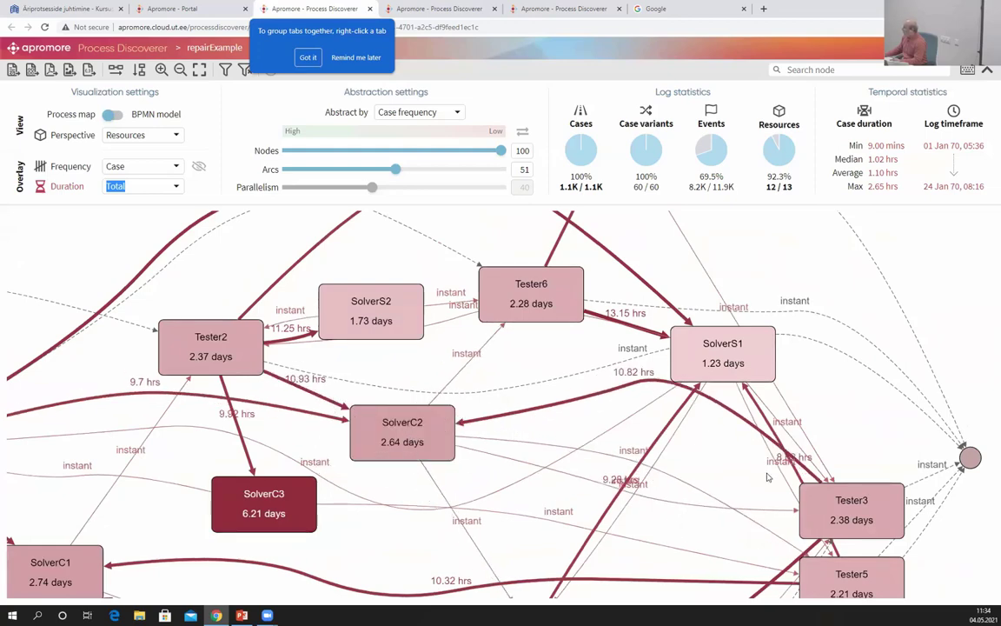
scroll(400, 439, "up", 1)
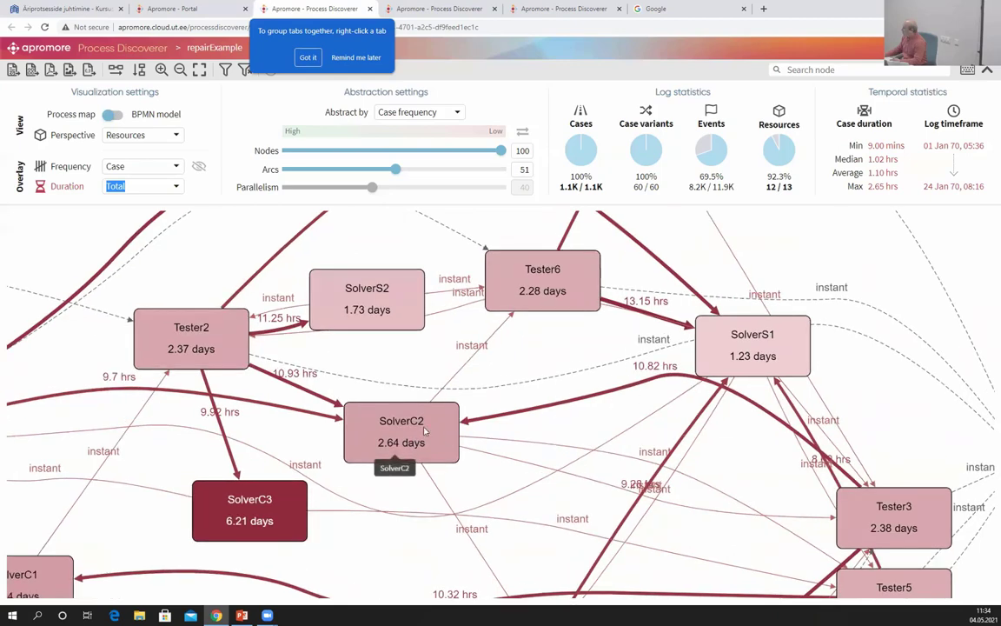
scroll(400, 439, "up", 1)
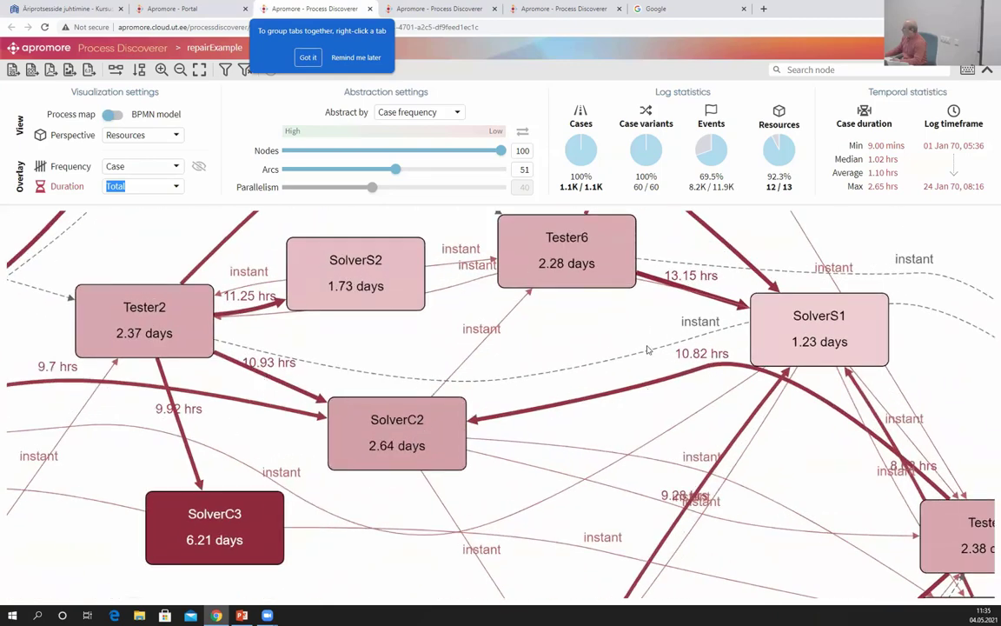
left_click_drag(578, 400, 577, 393)
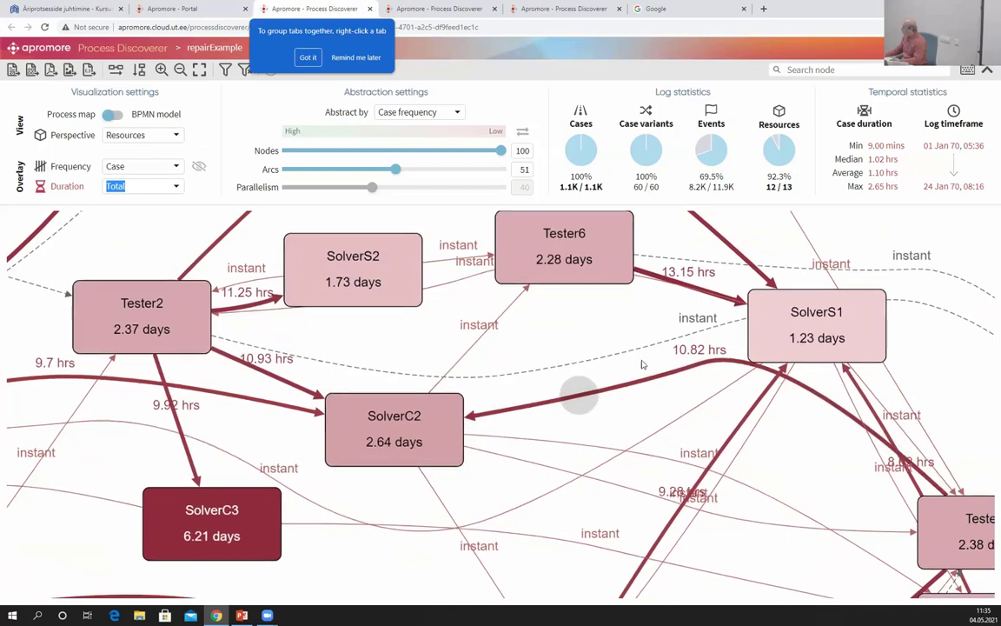
left_click_drag(626, 312, 618, 324)
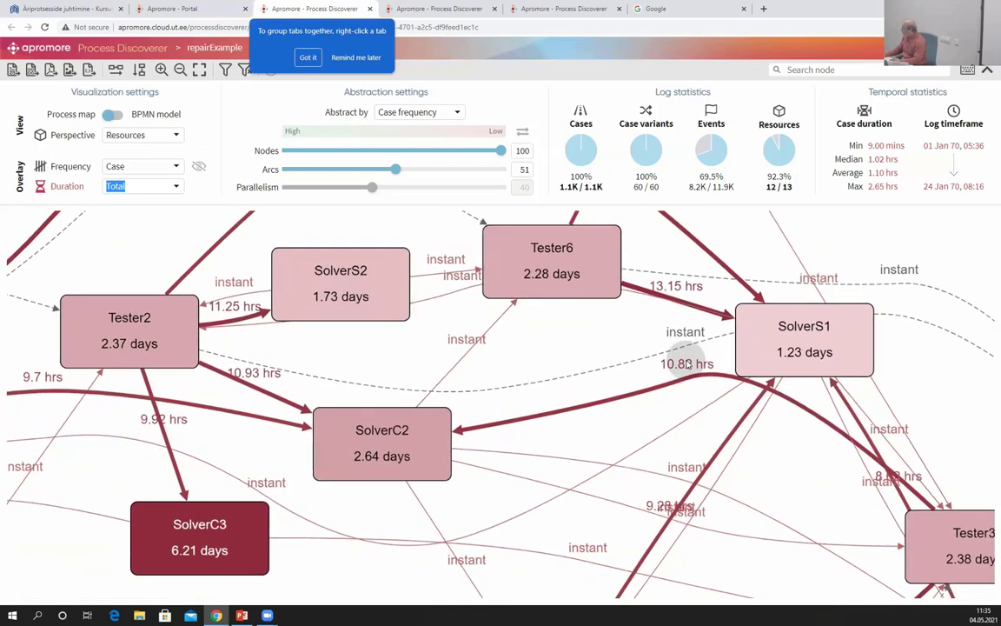
left_click_drag(353, 458, 367, 458)
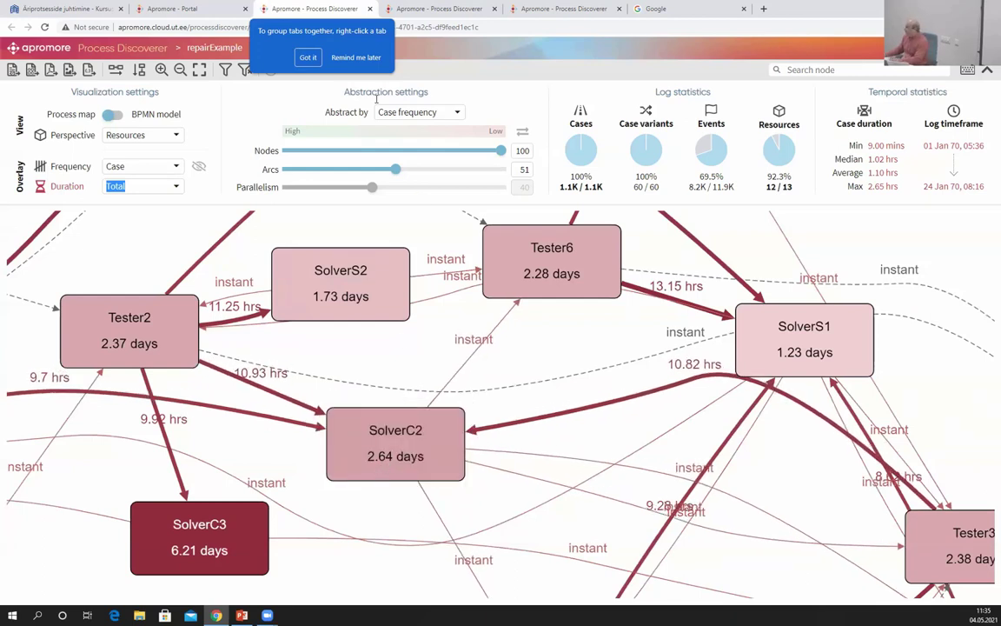
key("alt+Tab")
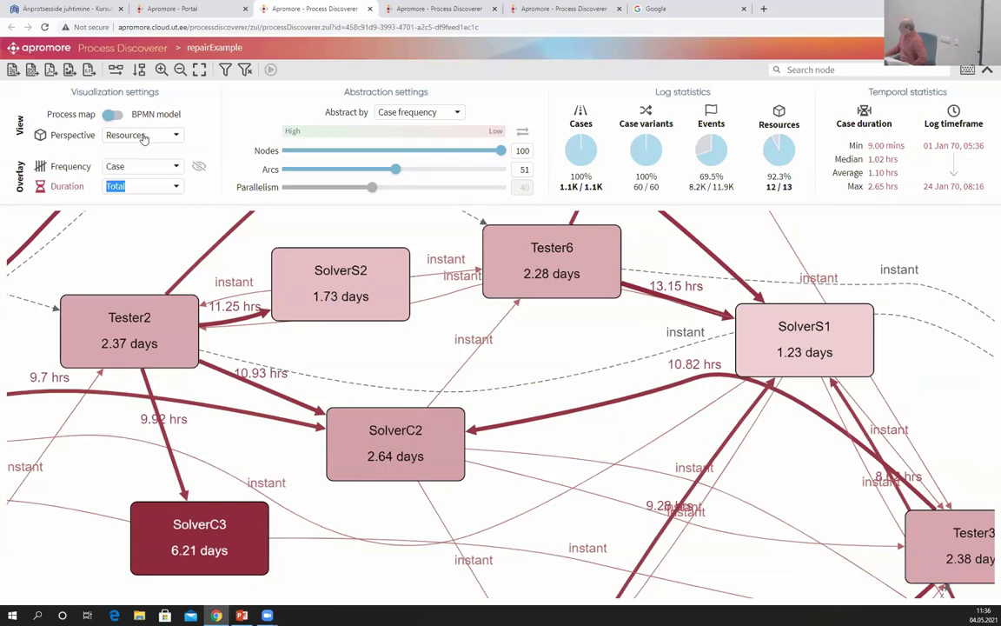
Switch the map to the Activities perspective and clear all filters on the repairExample log.
left_click(139, 135)
left_click(122, 153)
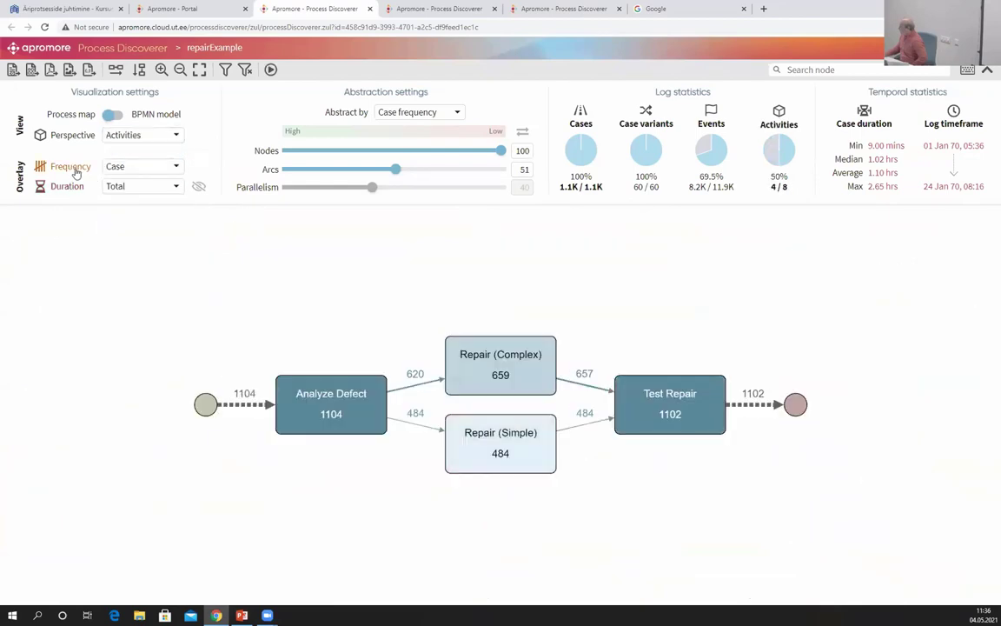
scroll(421, 292, "up", 2)
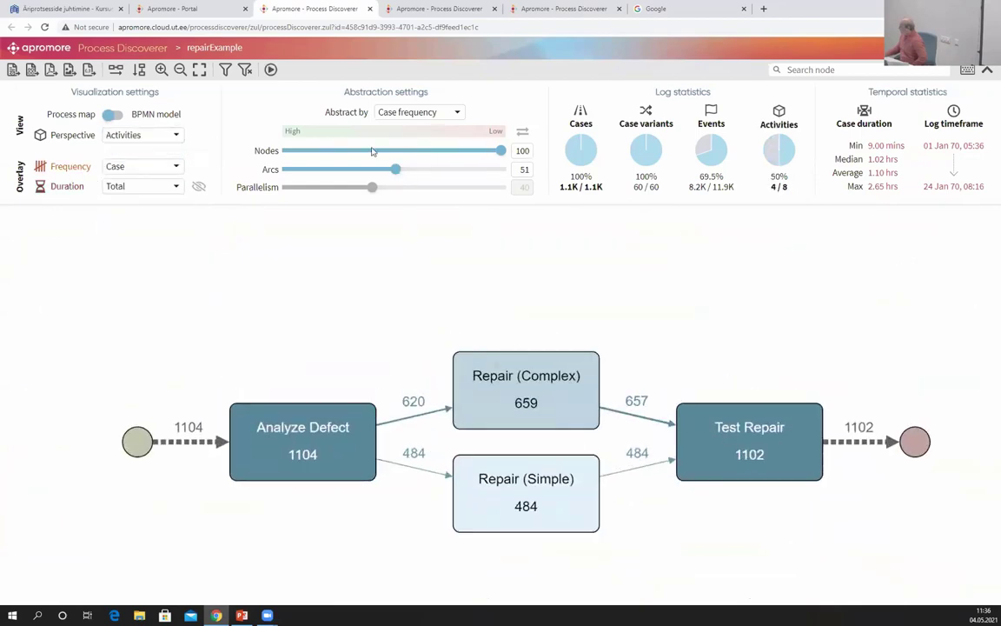
left_click(225, 67)
left_click(546, 181)
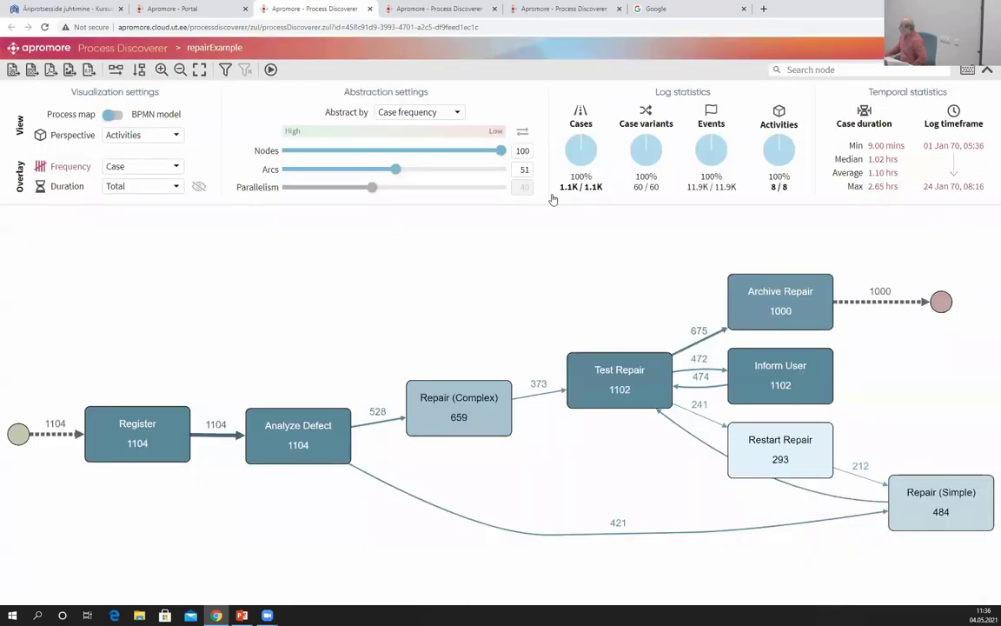
scroll(477, 319, "up", 1)
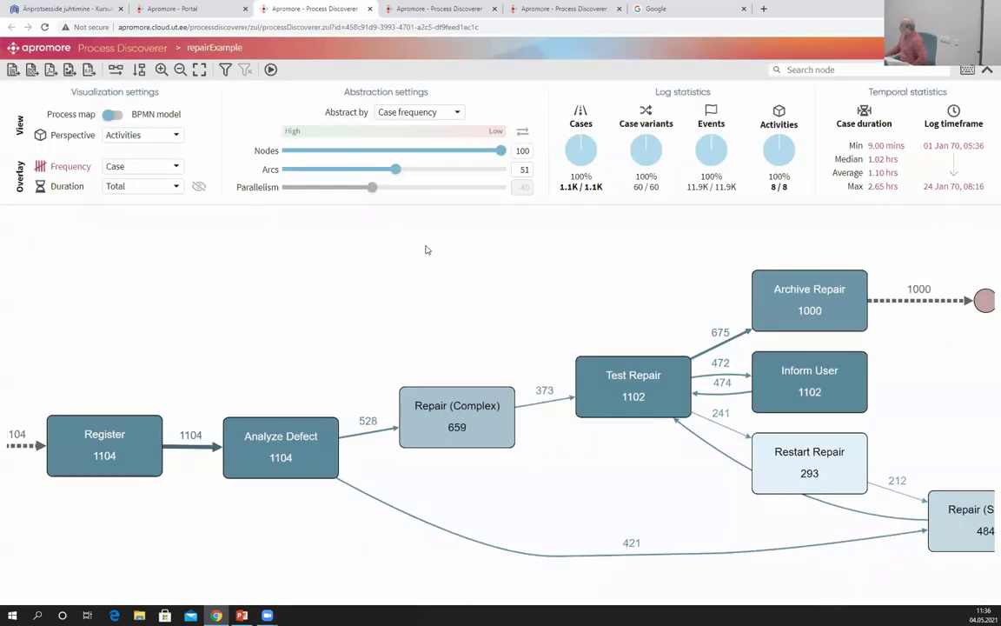
Show the process as a BPMN model and raise the arcs abstraction to 59.
left_click(113, 115)
scroll(330, 306, "up", 3)
left_click_drag(482, 318, 263, 284)
left_click_drag(817, 327, 654, 292)
left_click(415, 175)
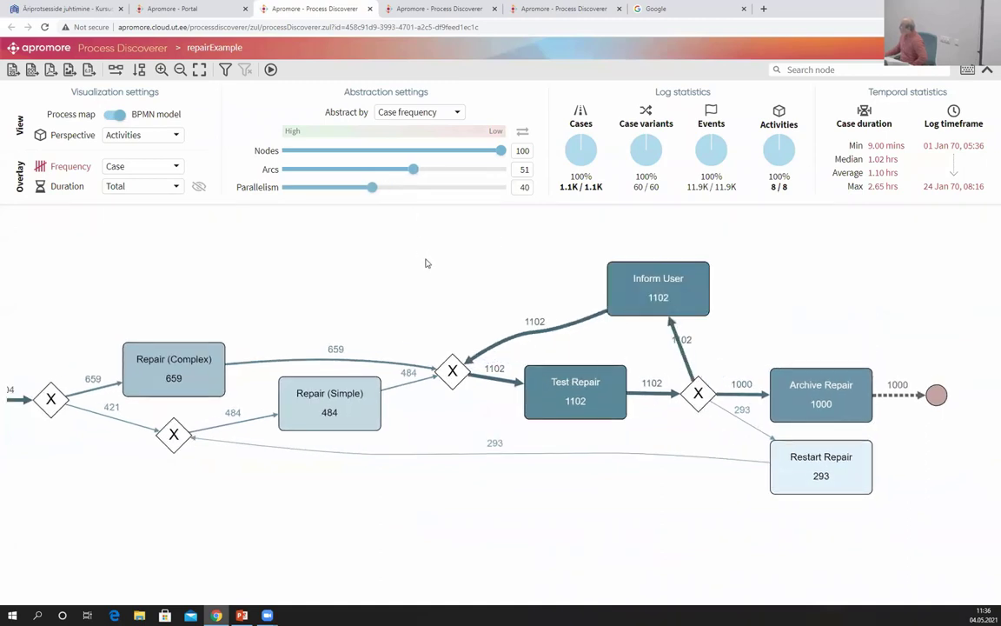
Trace the BPMN flow through the repair activities, Inform User and Test Repair, shifting Repair (Complex) lower to separate the branches.
left_click_drag(549, 340, 479, 237)
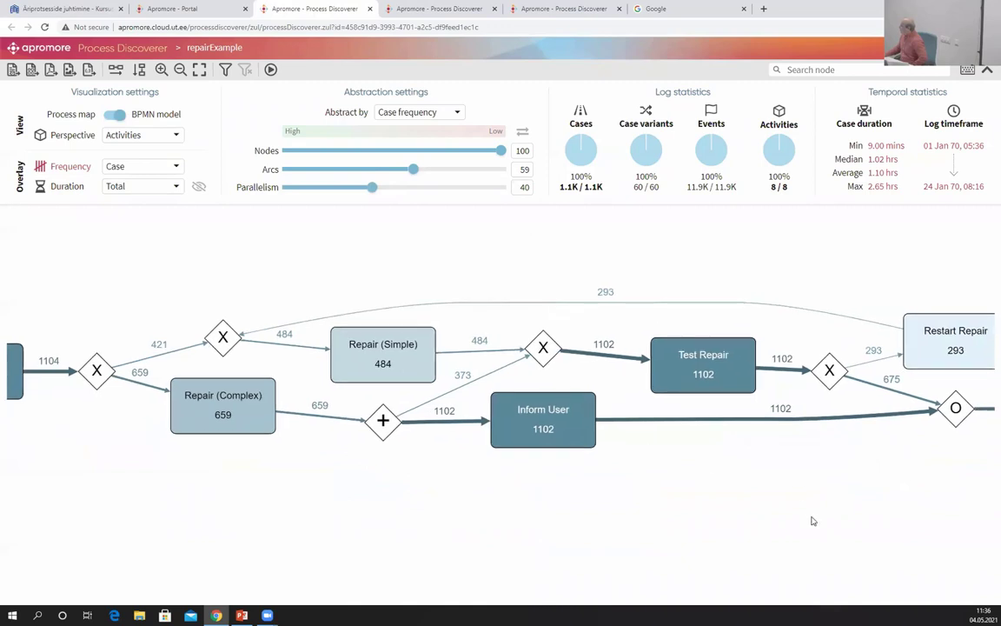
left_click_drag(702, 418, 564, 421)
scroll(217, 383, "up", 2)
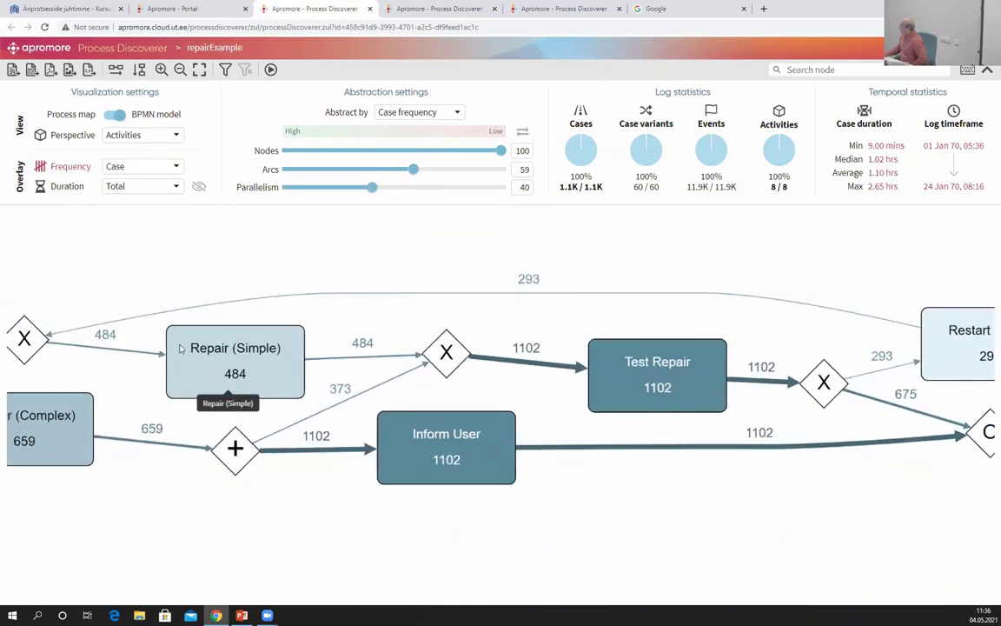
left_click_drag(263, 270, 416, 254)
left_click_drag(272, 441, 271, 483)
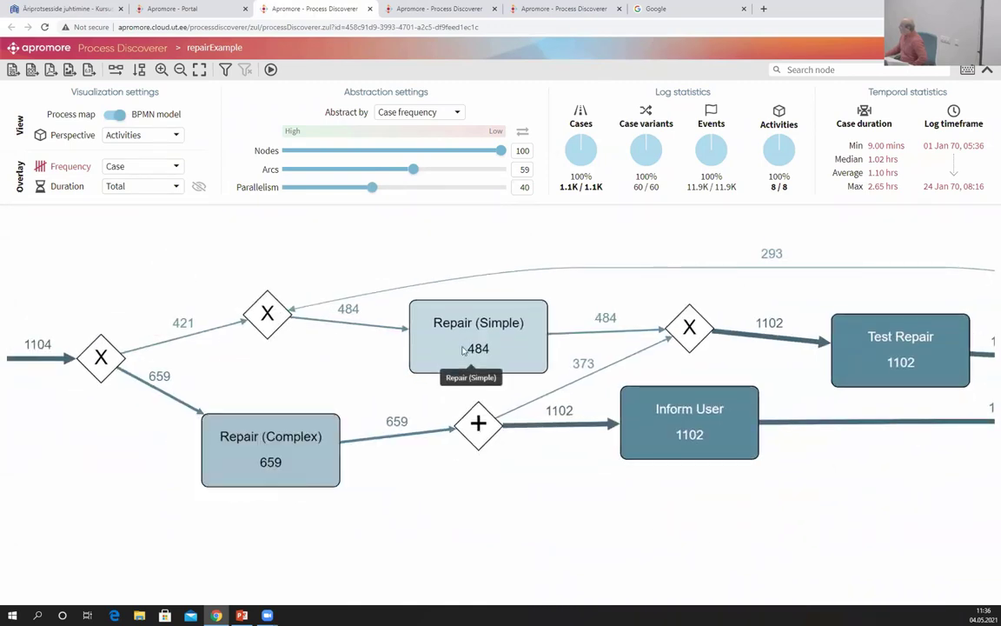
left_click_drag(471, 346, 471, 356)
left_click_drag(587, 504, 373, 514)
left_click_drag(423, 401, 369, 409)
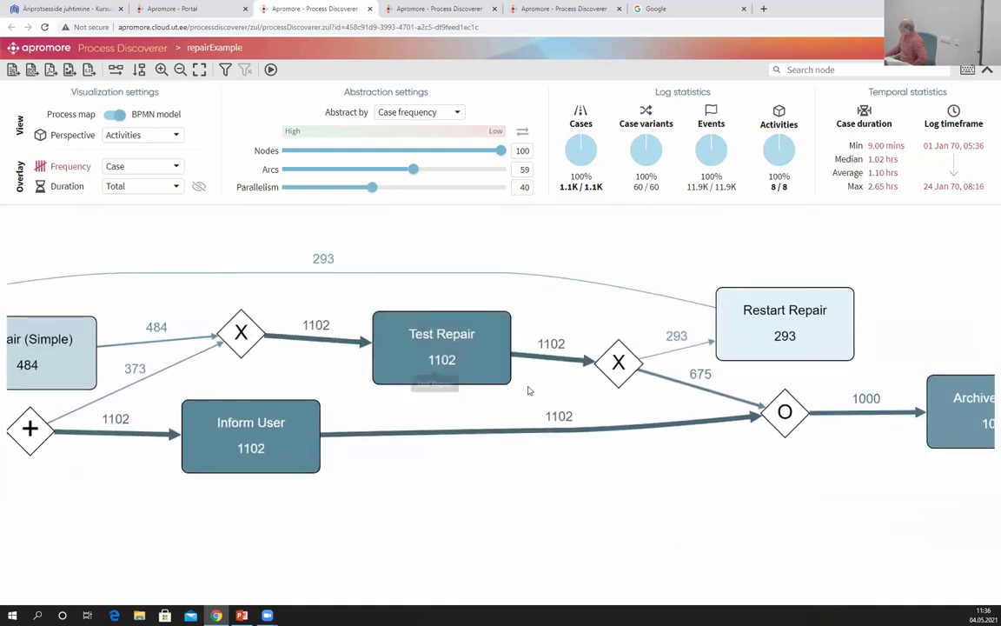
Move Restart Repair above the Inform User and Test Repair activities and trace its rework loop back to Repair (Simple).
left_click_drag(545, 400, 398, 398)
left_click_drag(607, 330, 376, 259)
left_click_drag(614, 409, 579, 436)
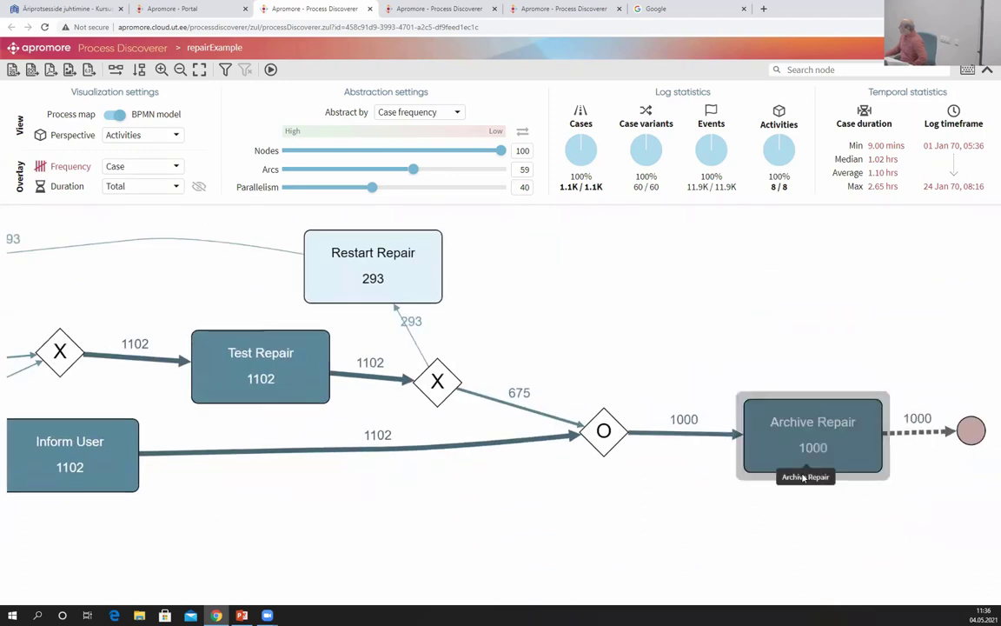
left_click_drag(580, 292, 901, 374)
left_click_drag(708, 370, 539, 341)
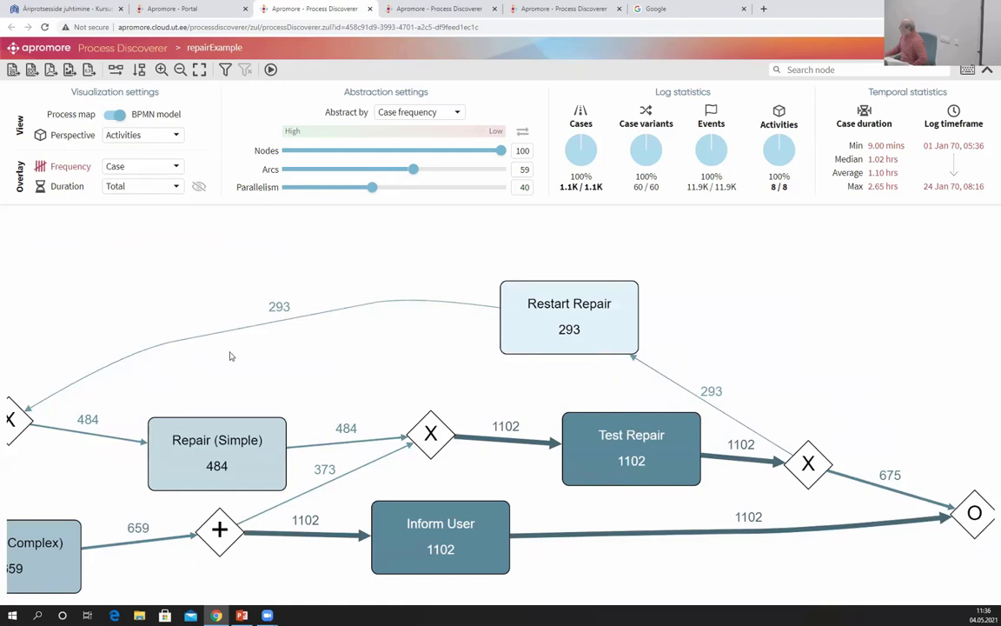
left_click_drag(491, 364, 611, 336)
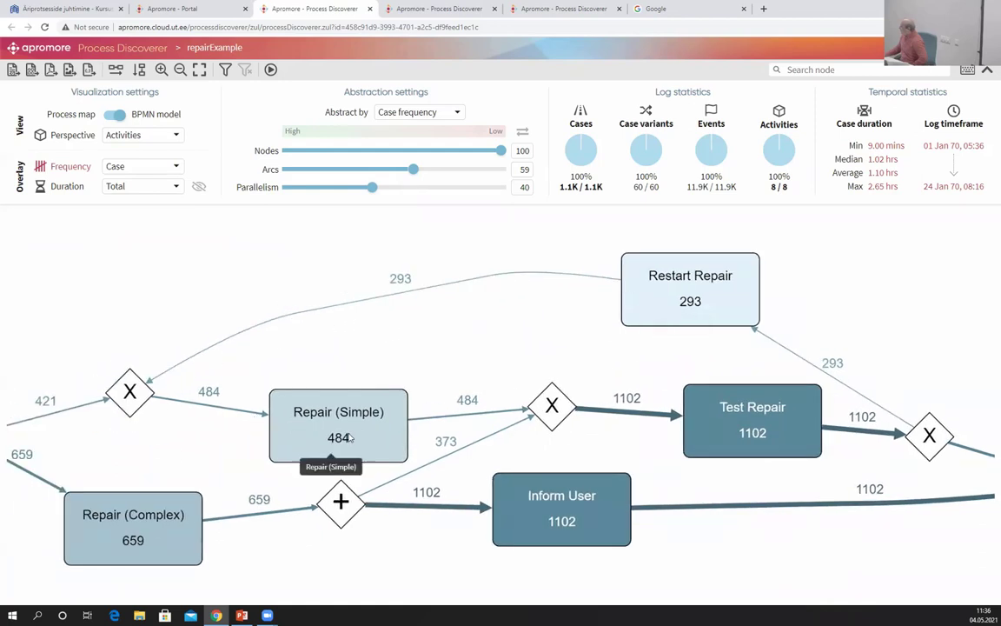
left_click_drag(266, 365, 316, 348)
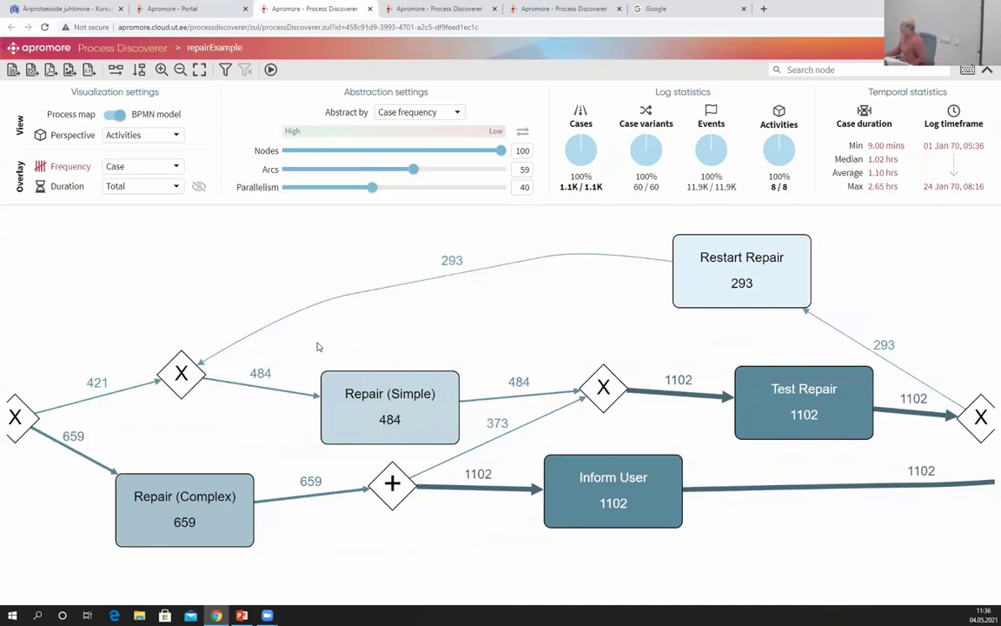
Filter the log by rework and repetition to retain cases where Repair (Complex) occurs at least 2 times.
left_click(225, 75)
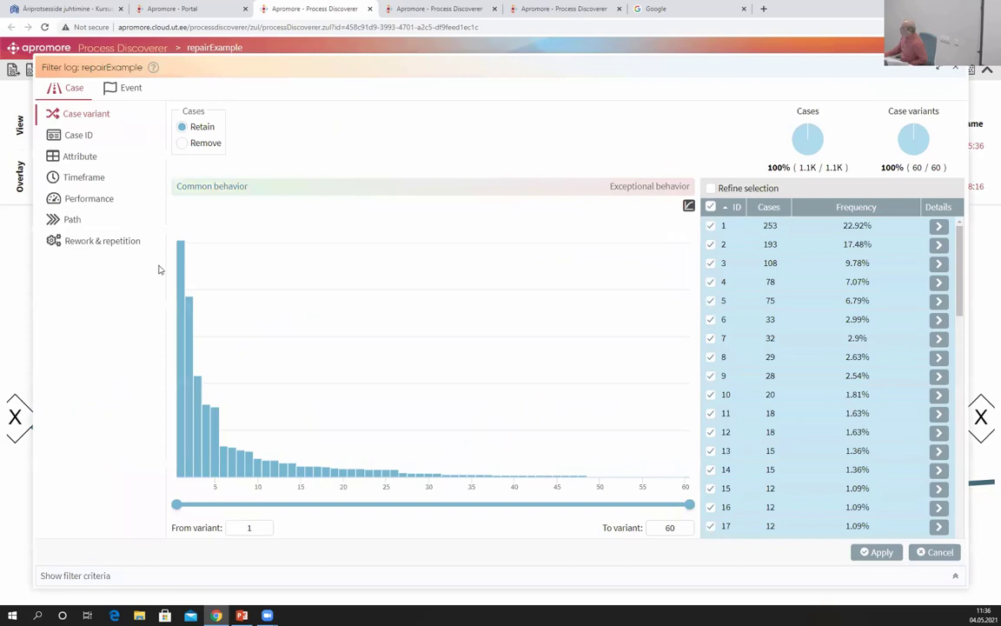
left_click(109, 245)
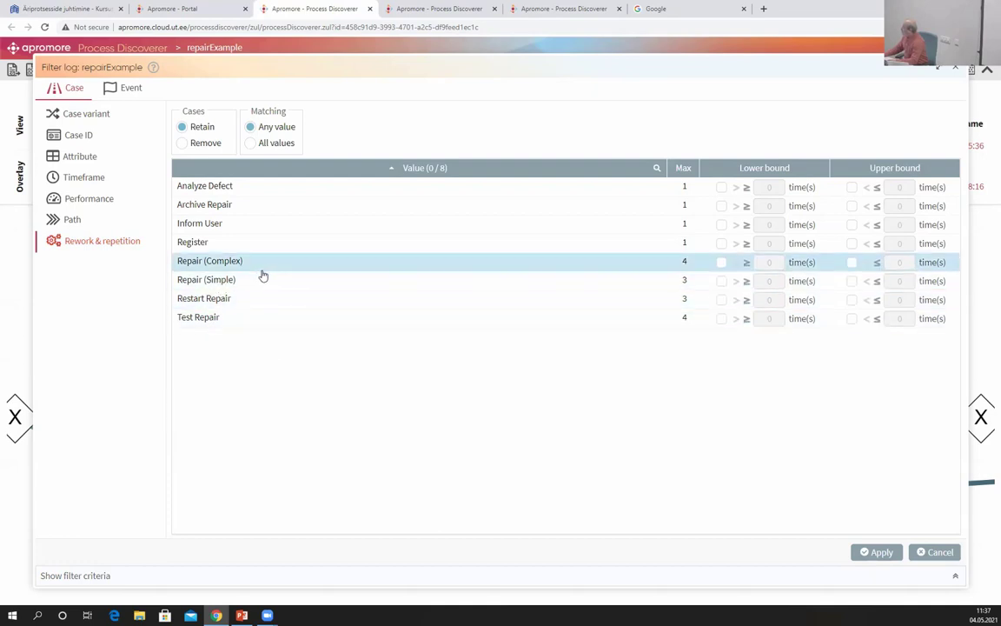
left_click(721, 263)
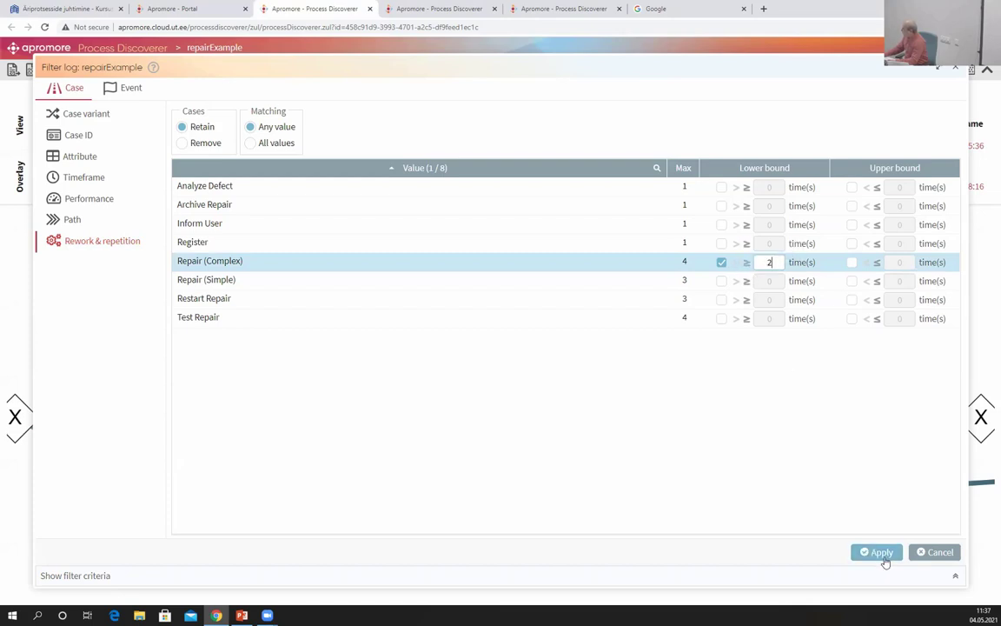
left_click(883, 554)
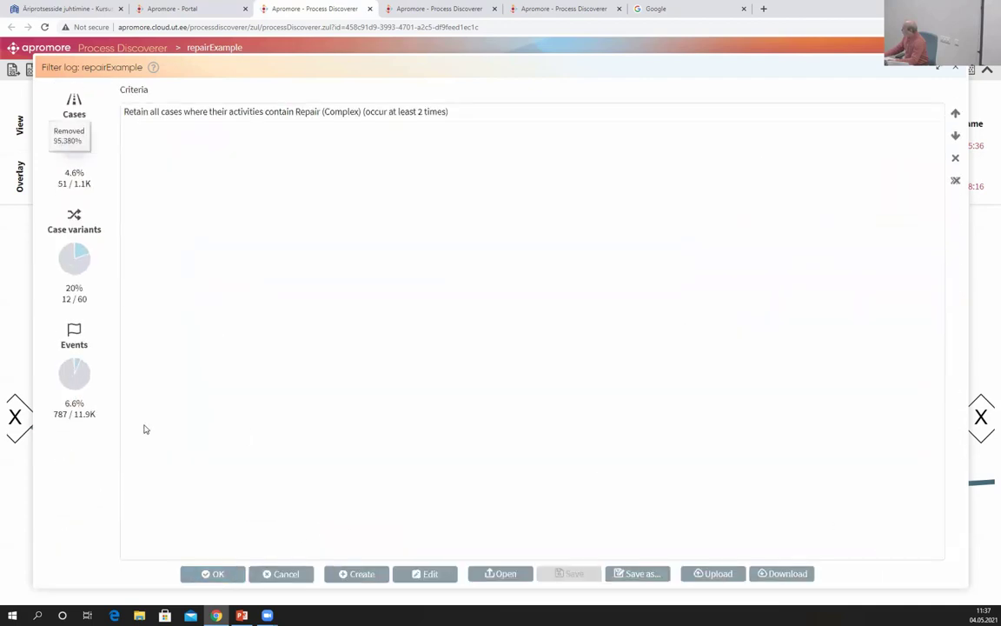
left_click(213, 574)
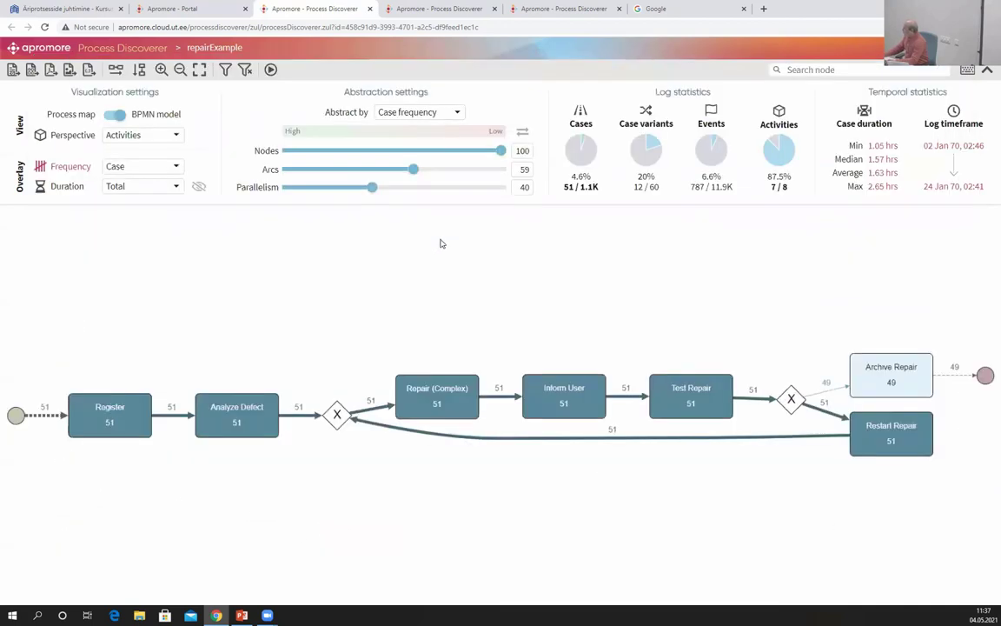
Move Restart Repair beneath the Repair (Complex) to Test Repair path to expose the loop, and highlight the average case duration.
scroll(490, 372, "up", 2)
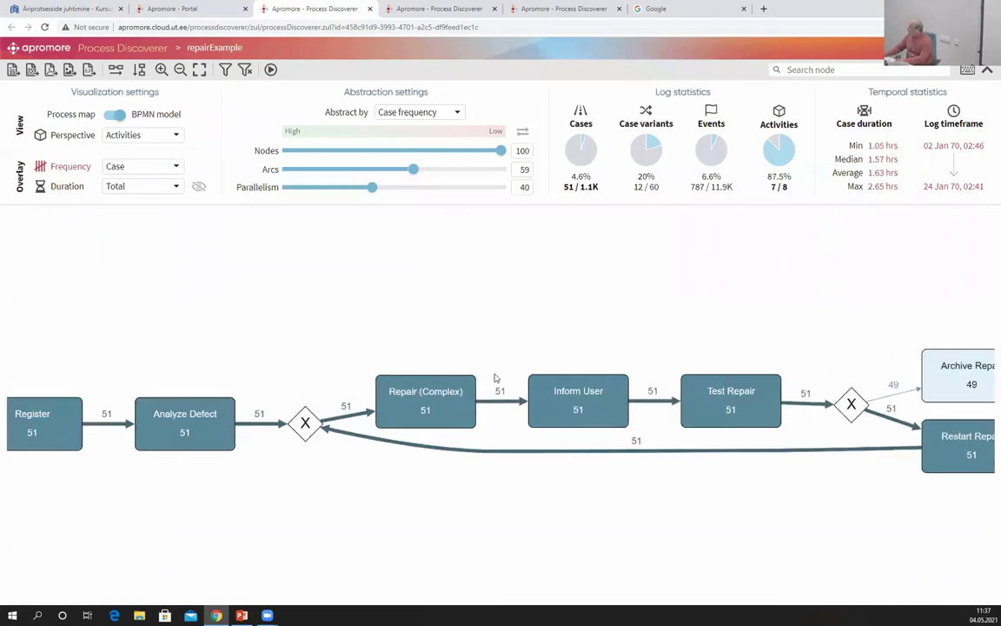
left_click_drag(488, 359, 552, 286)
left_click_drag(505, 456, 321, 495)
left_click_drag(861, 404, 372, 488)
scroll(413, 437, "up", 2)
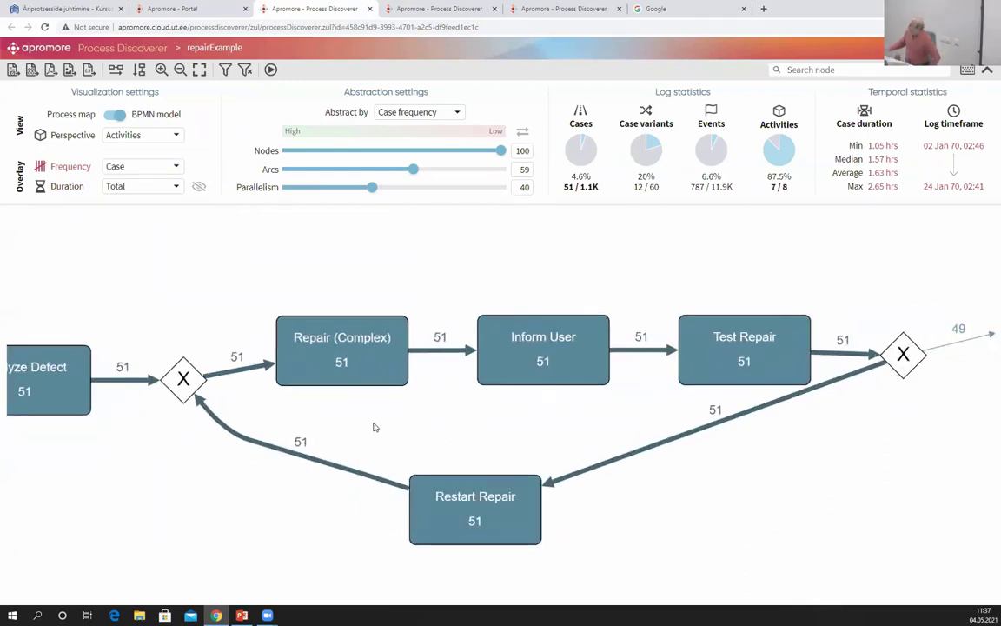
triple_click(871, 173)
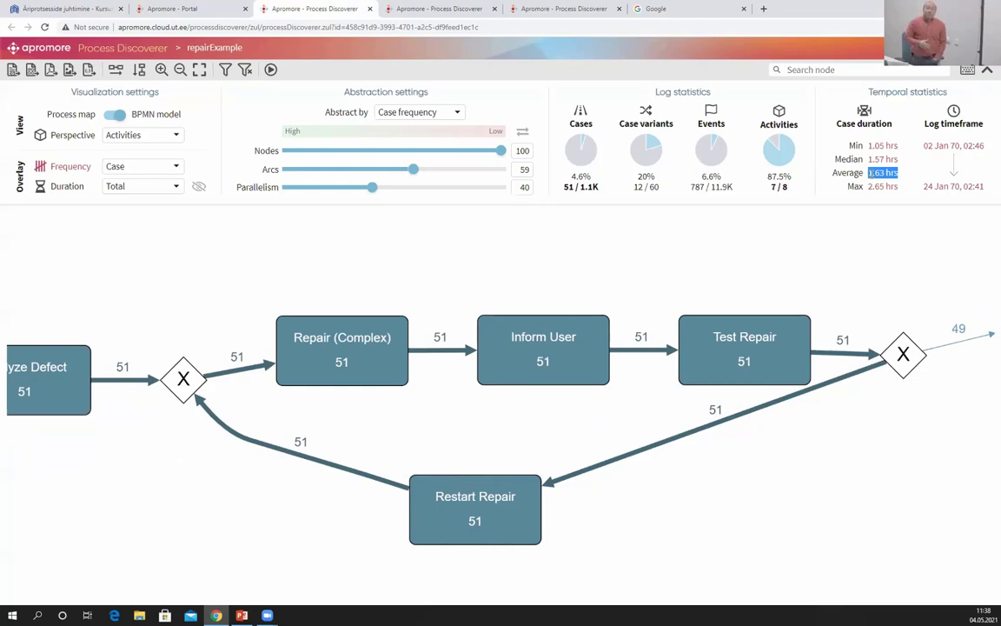
Consult the Performance Mining: Analysis Template slide, return to Apromore and clear all filters on the repairExample log.
key("alt+Tab")
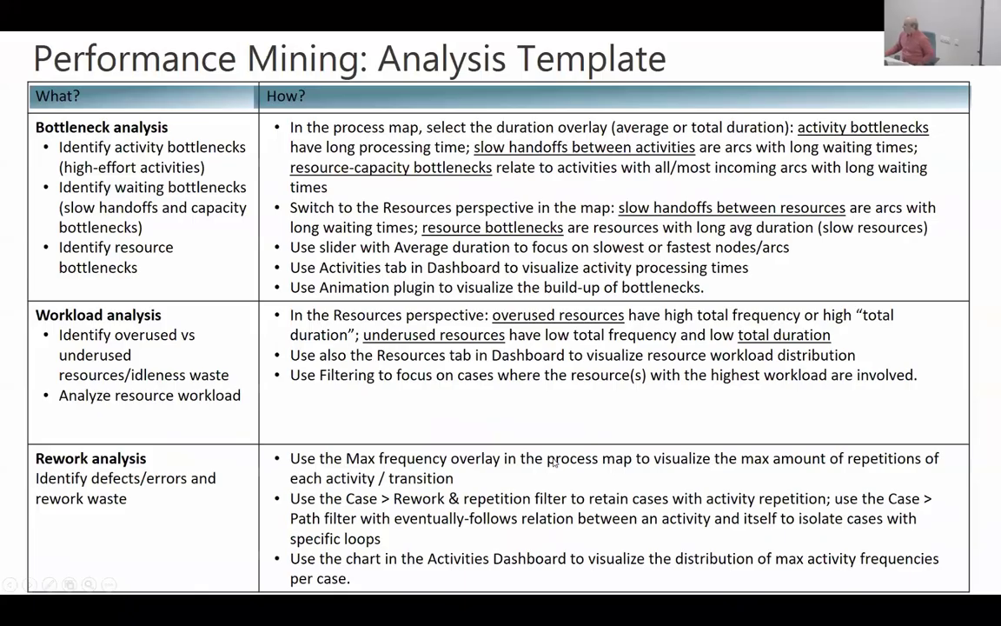
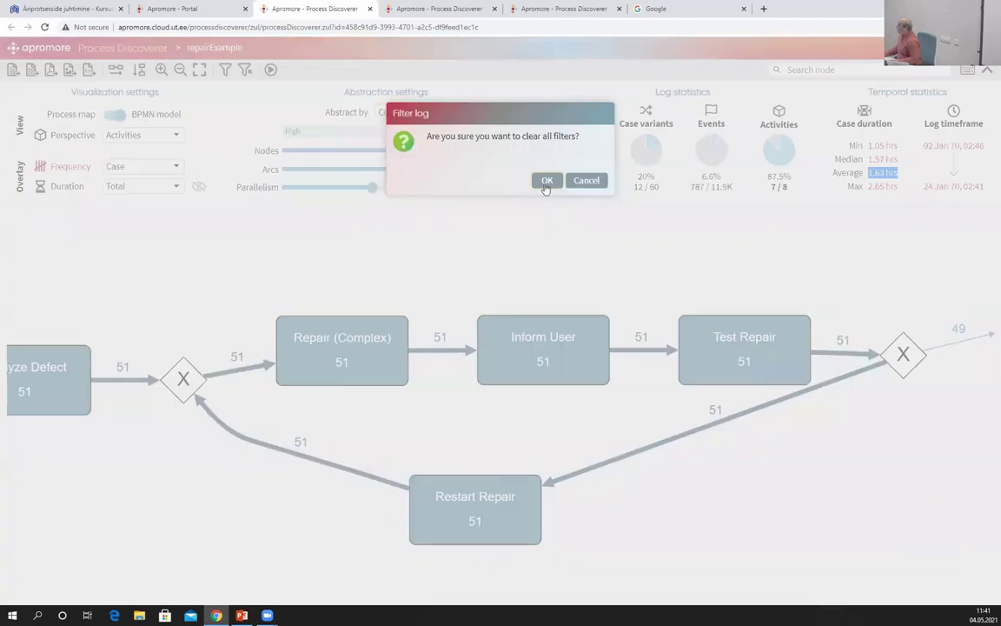
left_click(546, 180)
scroll(420, 304, "up", 3)
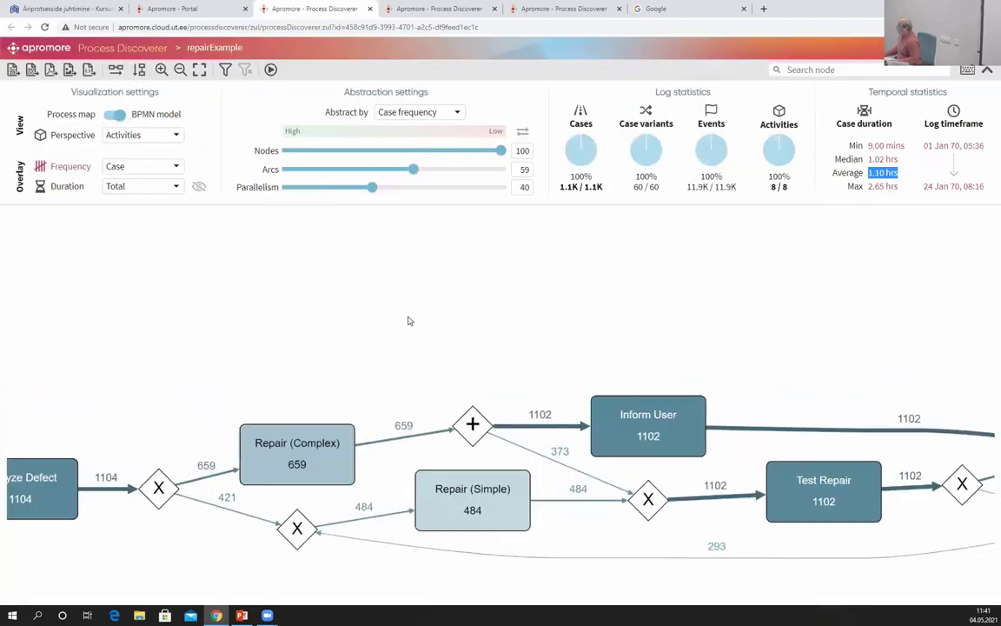
Filter the repairExample log by performance to retain cases with a case duration between 9 minutes and 1 hour.
left_click_drag(408, 320, 431, 277)
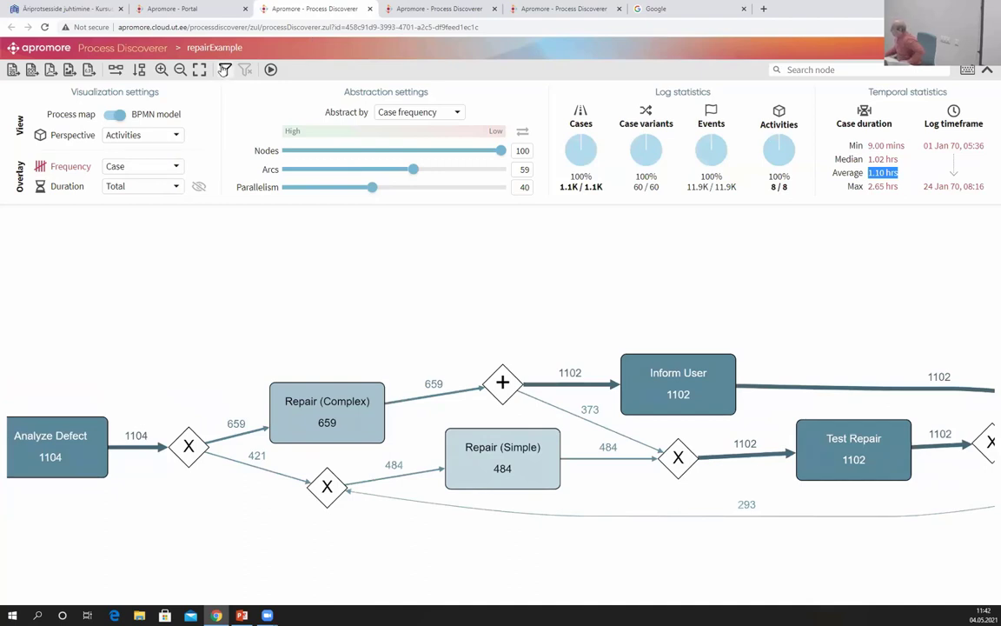
left_click(227, 71)
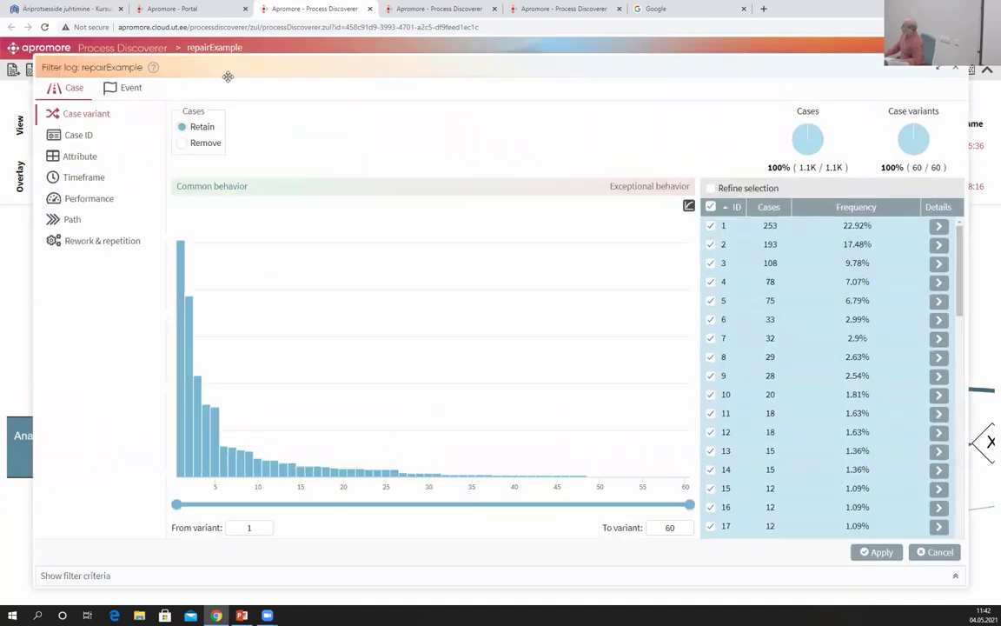
left_click(94, 199)
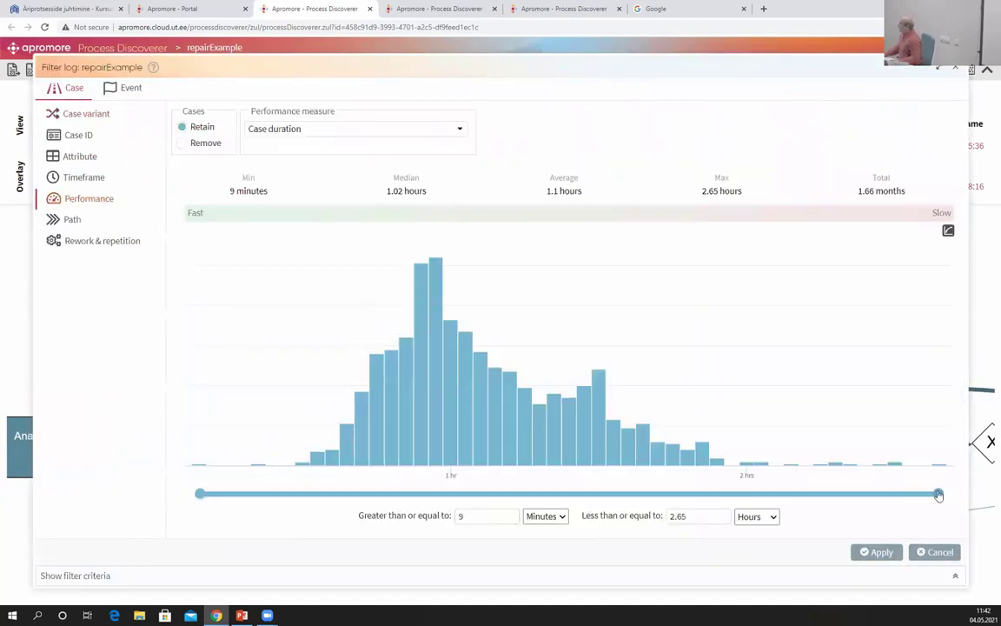
left_click_drag(938, 493, 452, 494)
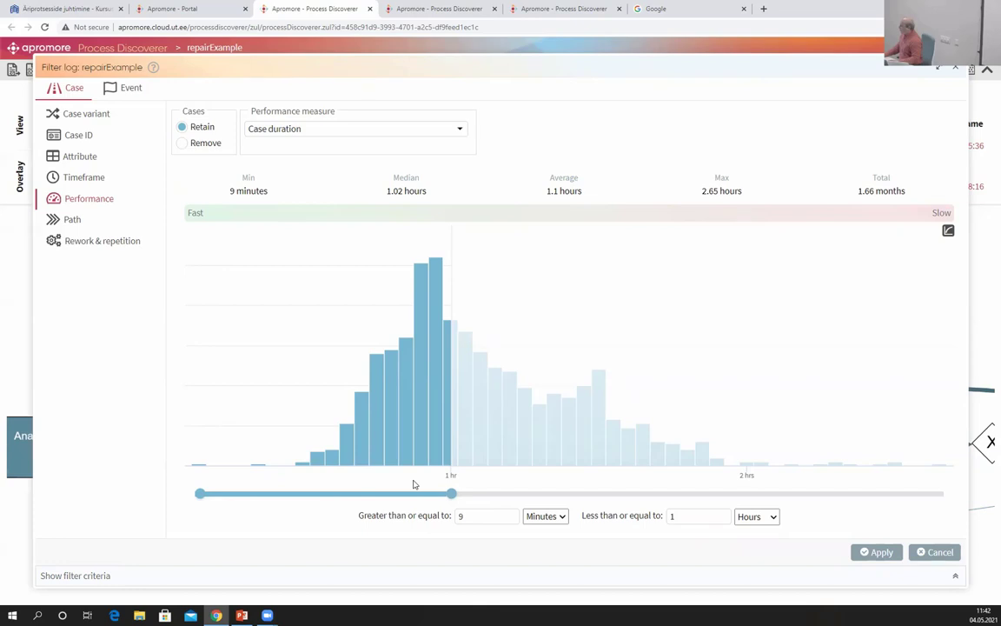
left_click(879, 555)
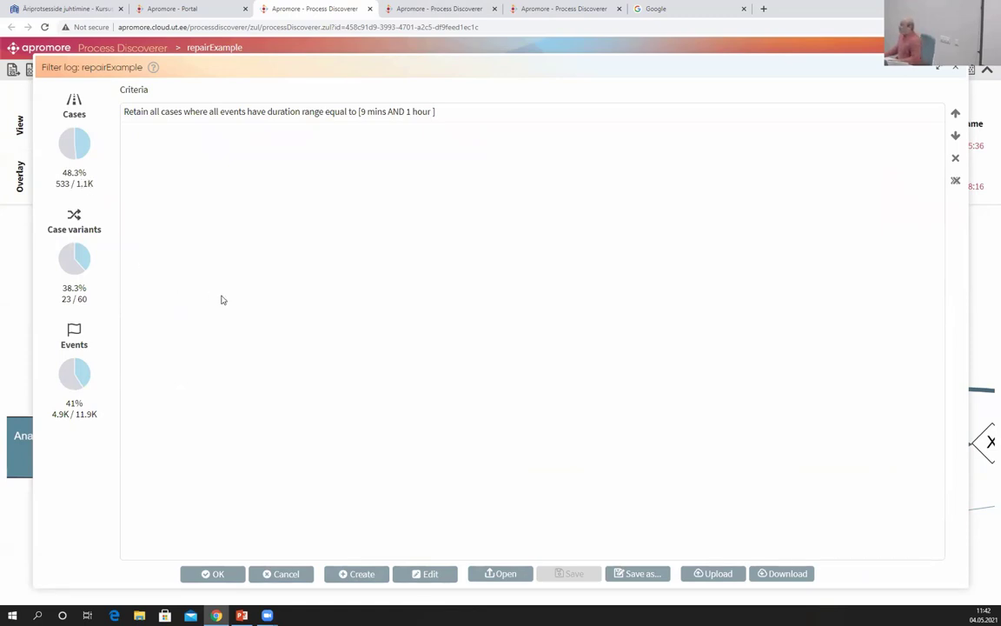
left_click(214, 577)
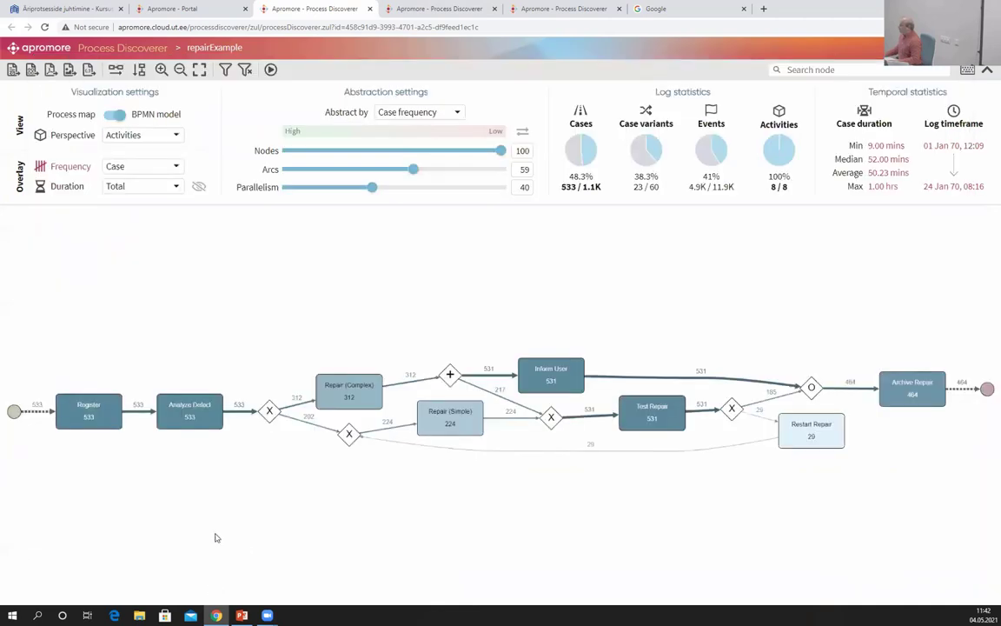
Save the filtered log under the name repairExample_LessOneHour.
scroll(236, 306, "up", 2)
left_click_drag(239, 319, 390, 248)
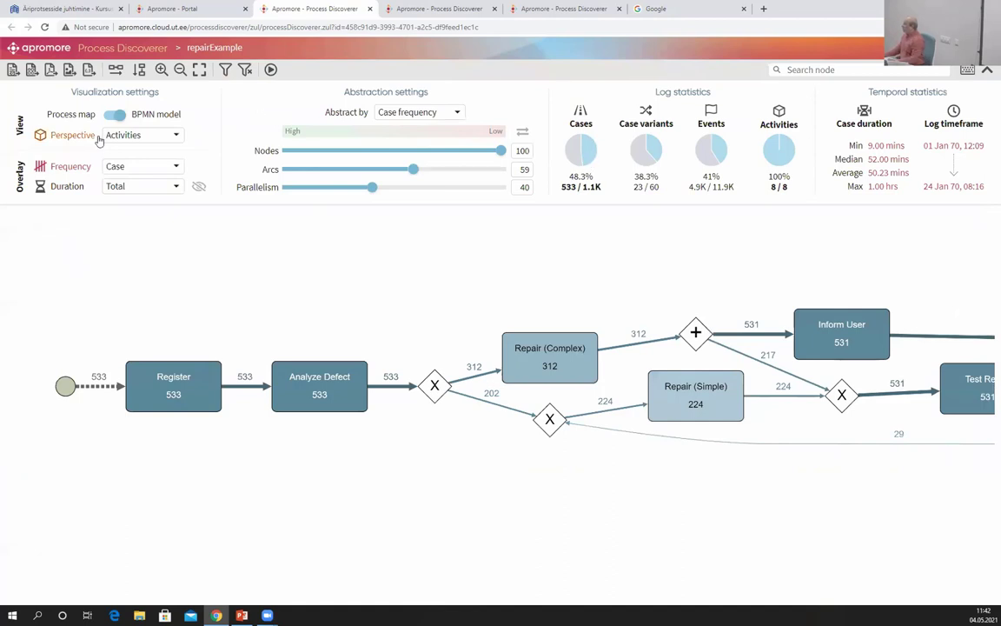
left_click(12, 71)
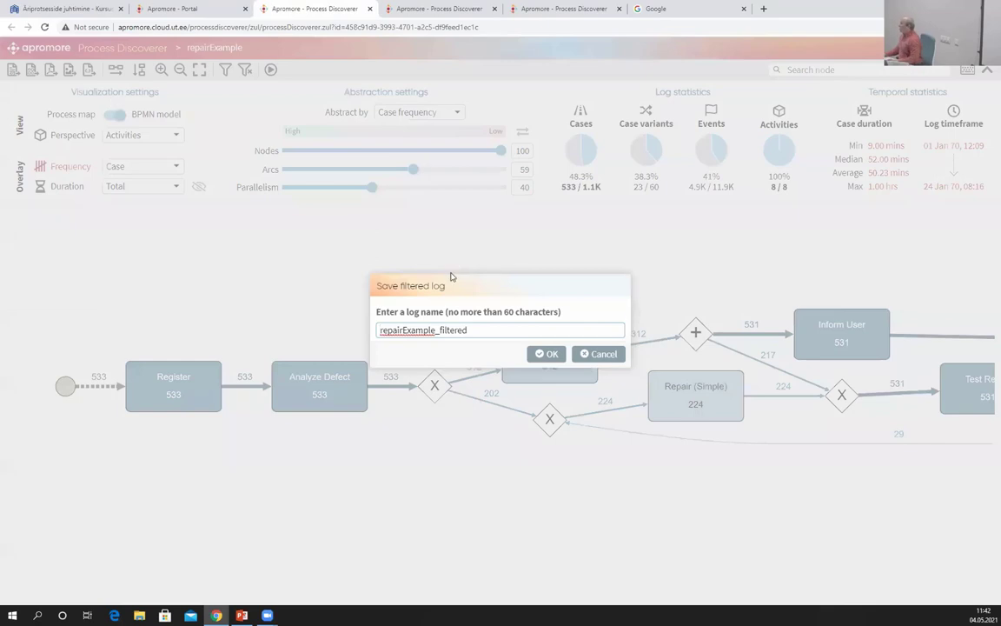
left_click_drag(440, 330, 472, 323)
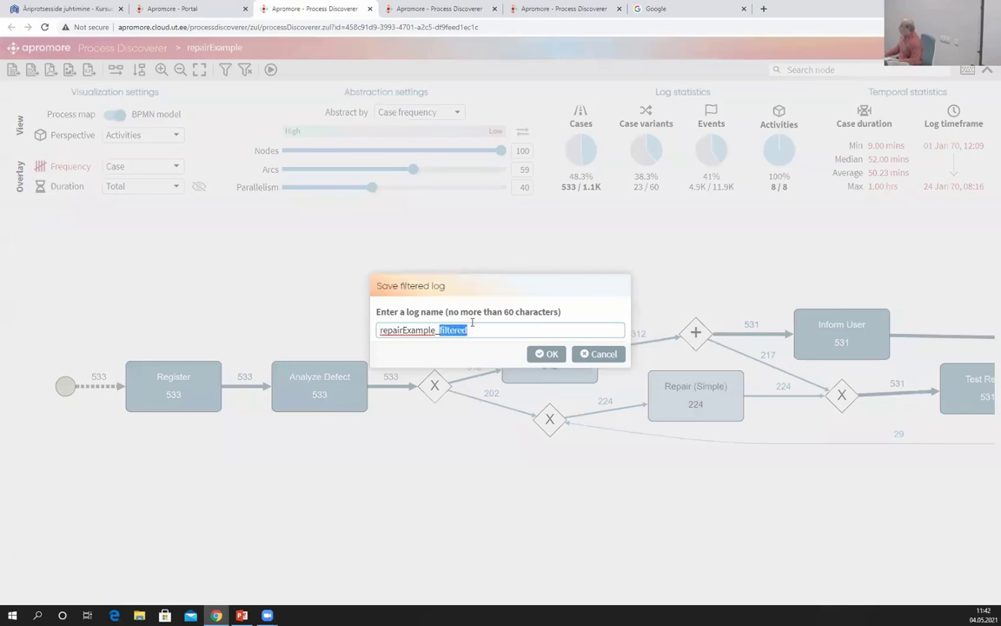
key("BackSpace")
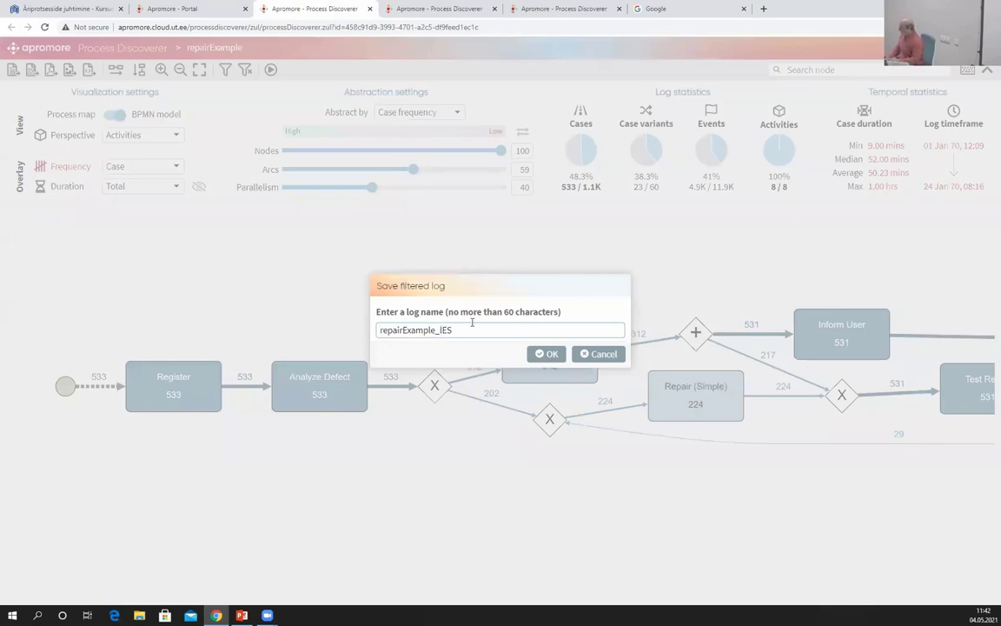
type("IER")
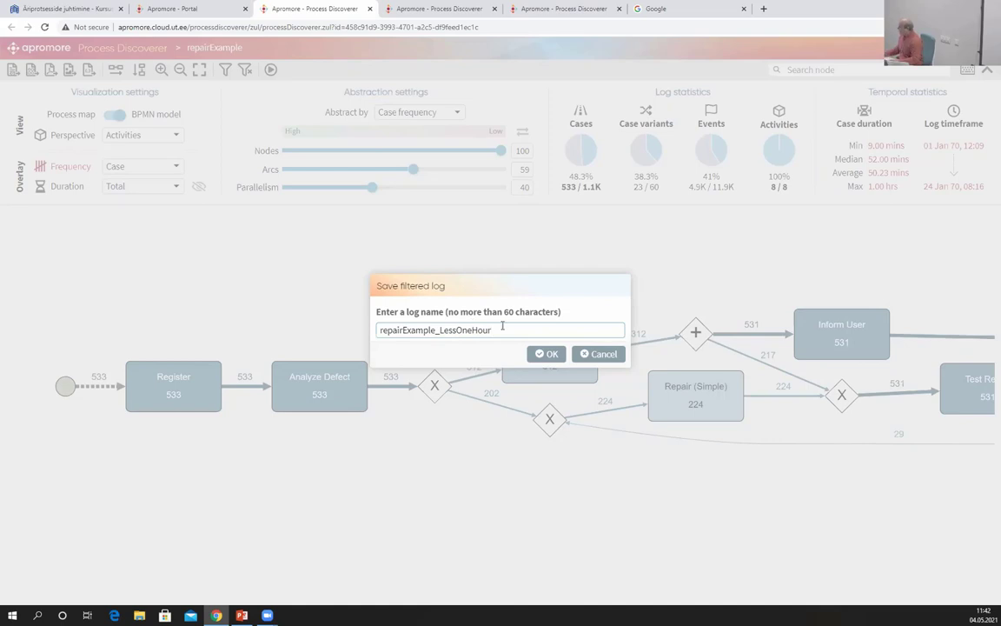
left_click(546, 355)
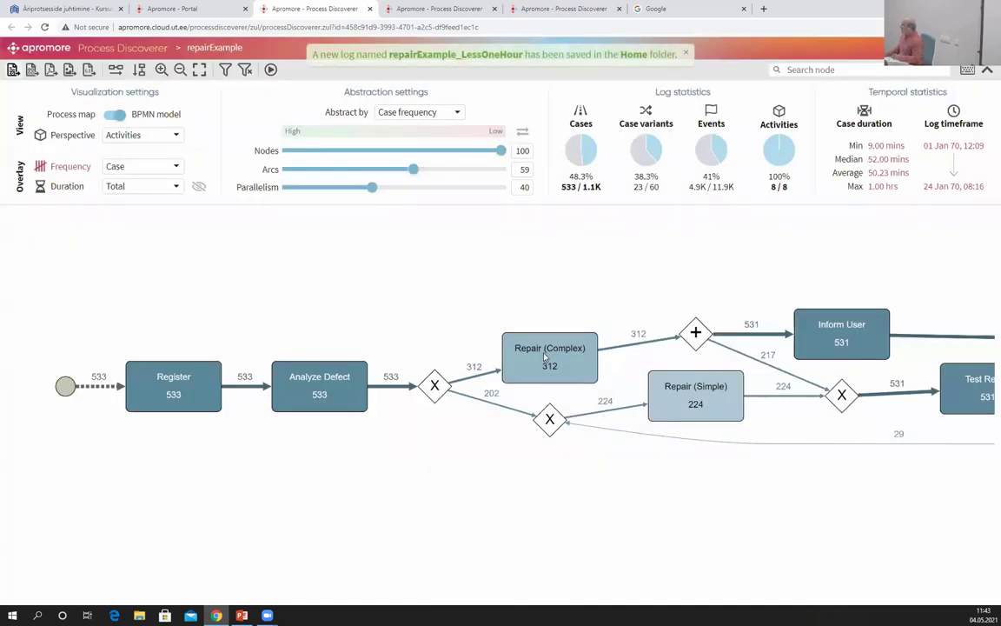
Change the case duration filter to remove, instead of retain, the cases lasting 9 minutes to 1 hour.
left_click(228, 75)
left_click(201, 116)
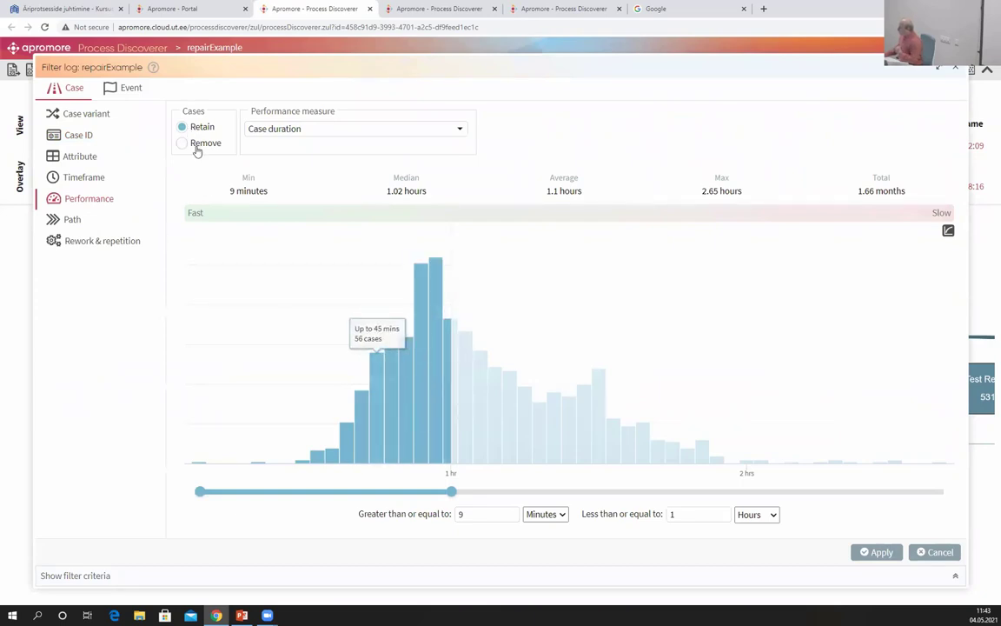
left_click(197, 148)
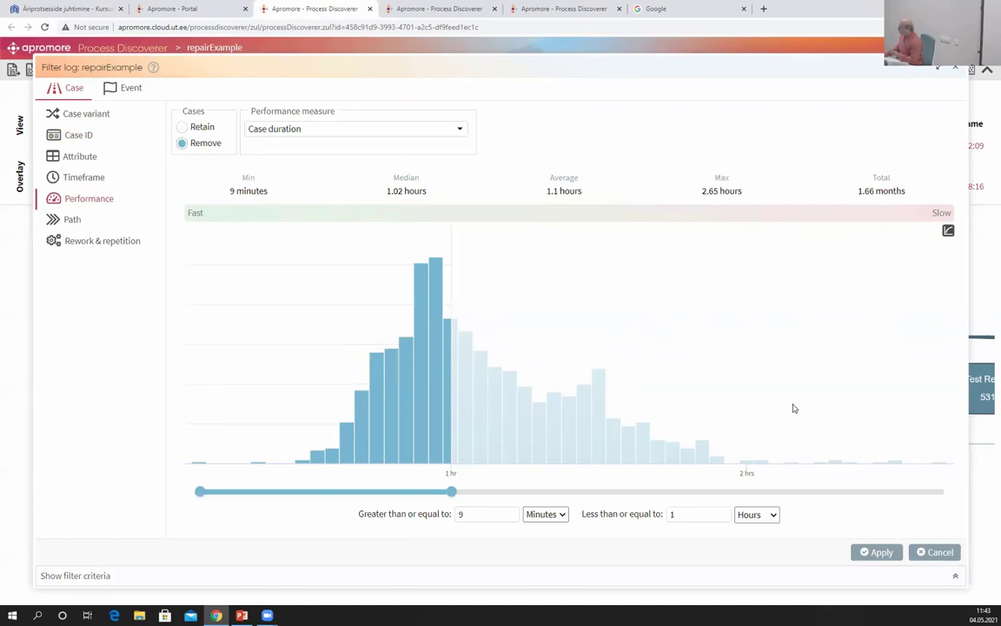
left_click(869, 551)
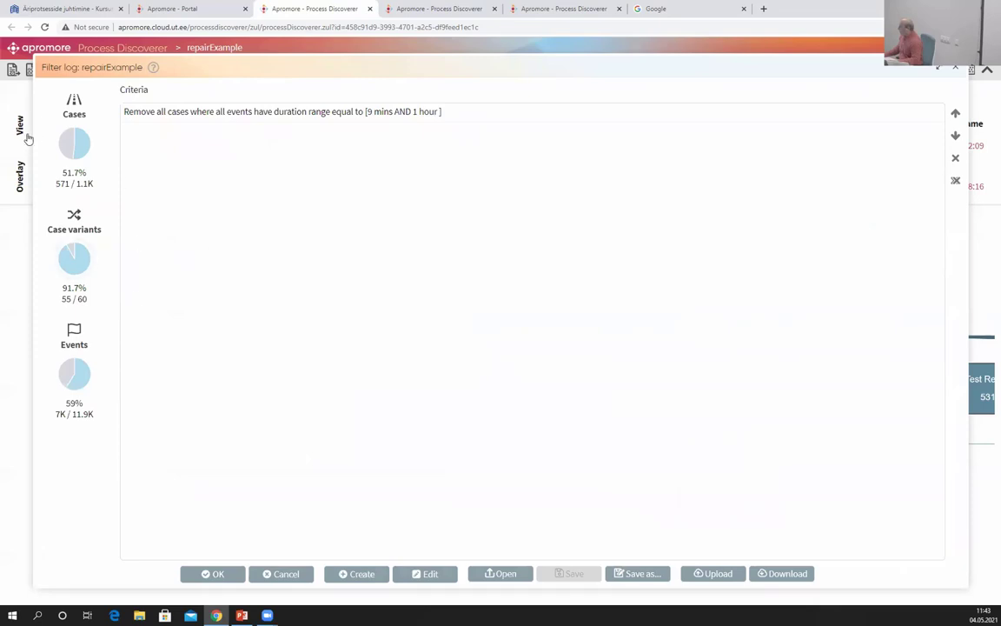
left_click(217, 575)
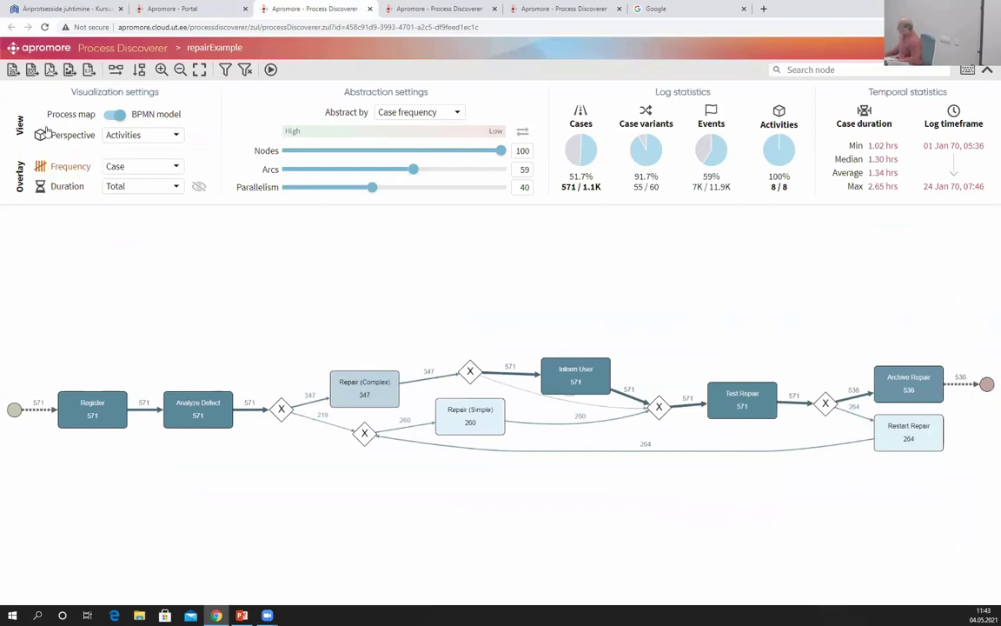
Save the log of slower cases under the name repairExample_MoreOneHour.
left_click(13, 70)
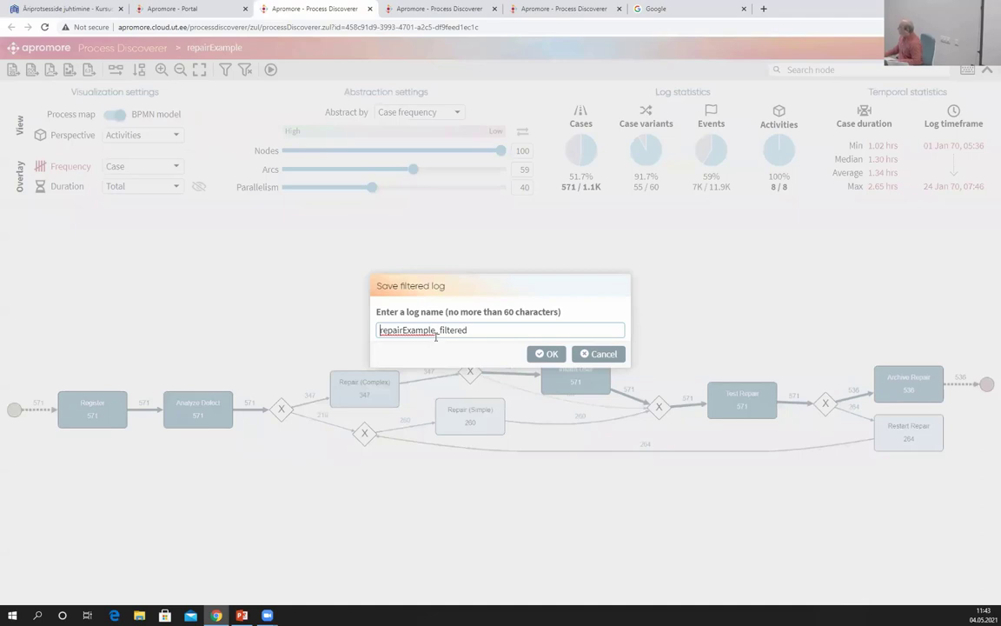
left_click_drag(440, 330, 508, 329)
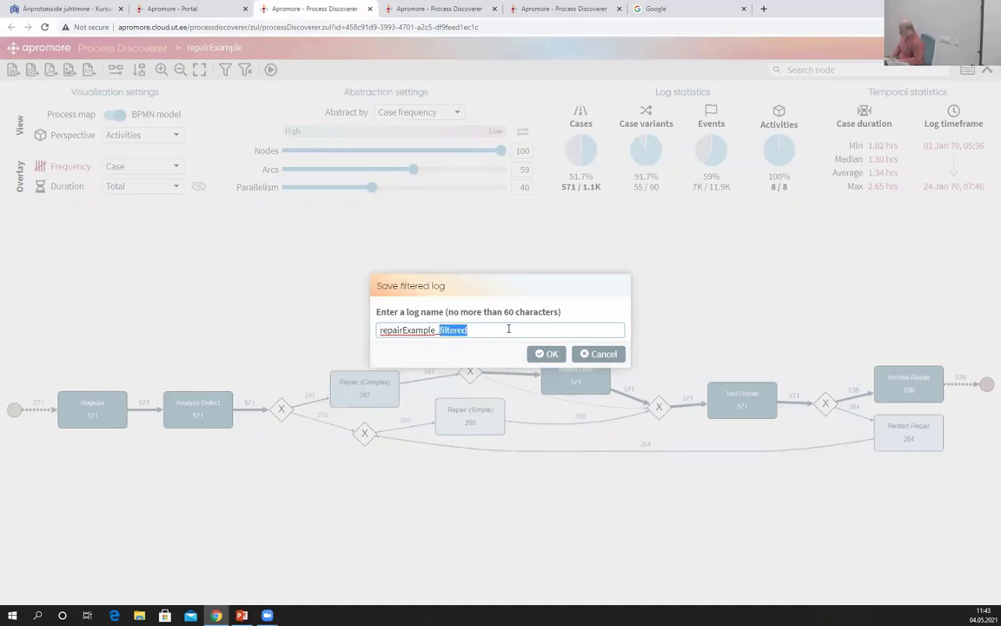
type("MoreOPnbe")
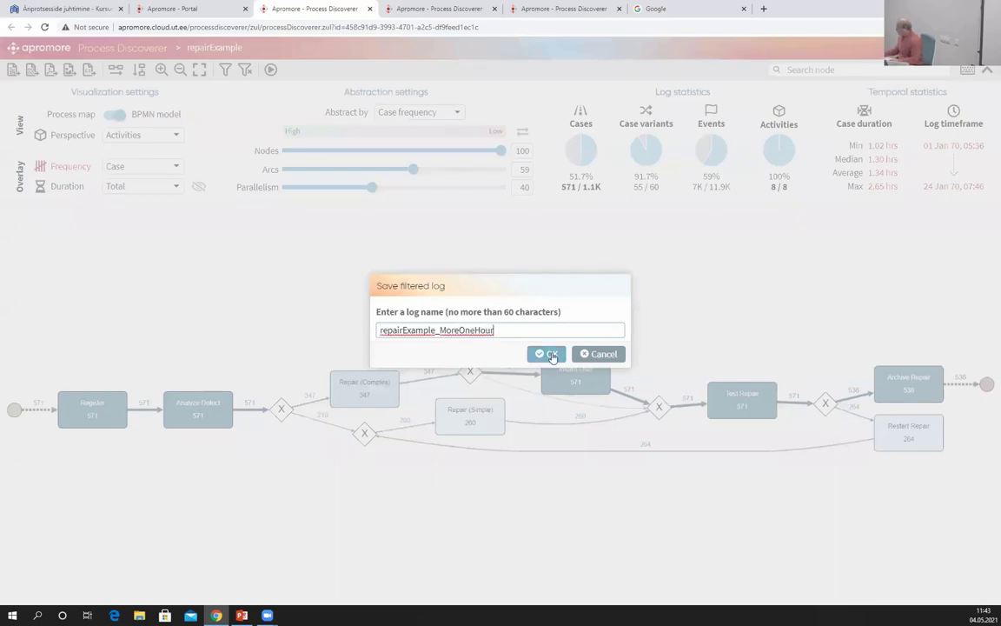
left_click(547, 353)
Open a performance dashboard for repairExample_LessOneHour and repairExample_MoreOneHour together from the Portal, and compare their overview charts of events, variants and case duration.
left_click(193, 10)
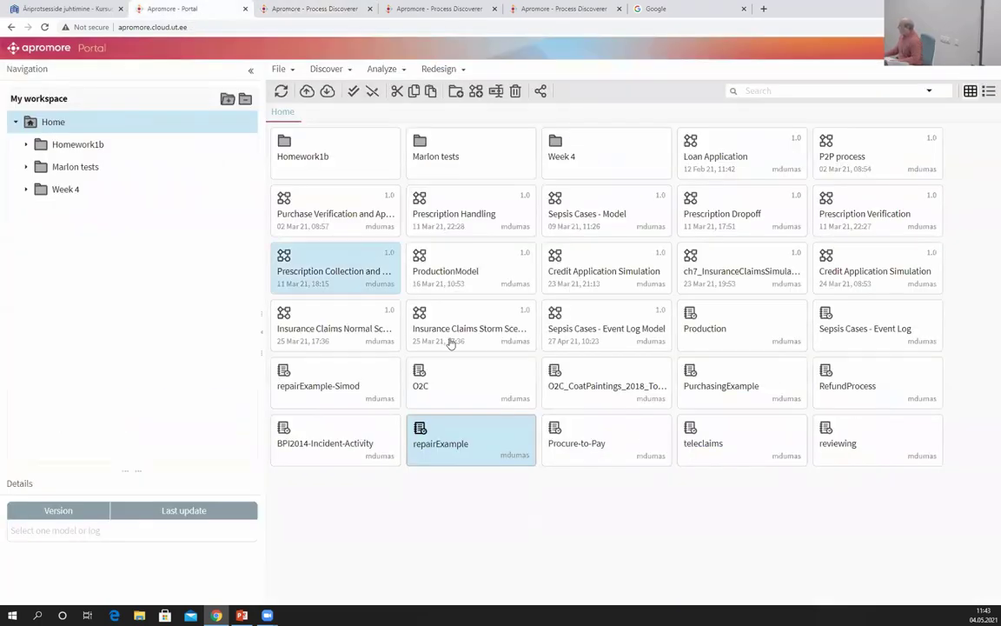
left_click(328, 514)
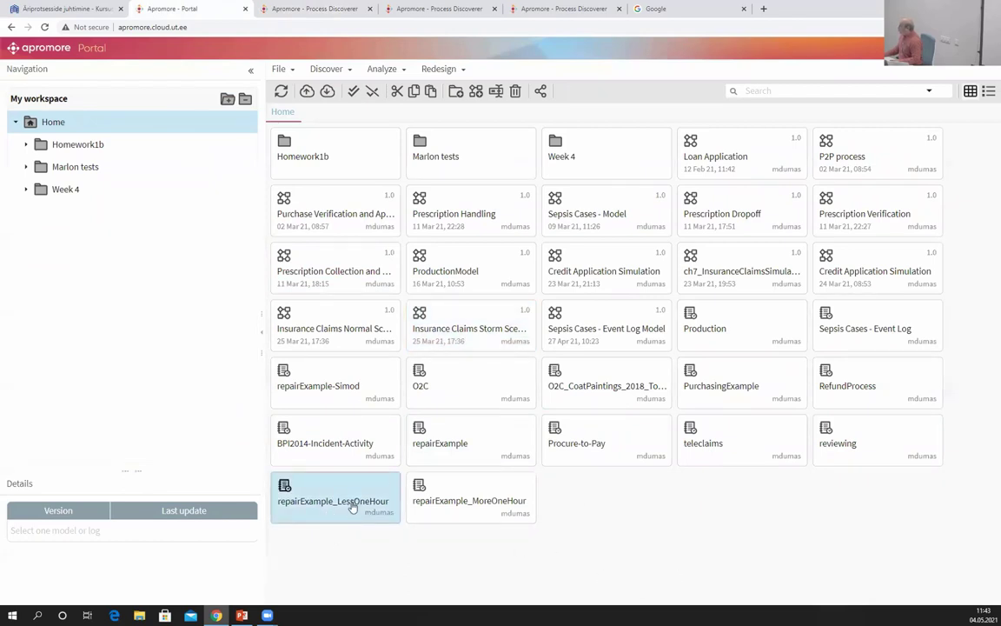
left_click(477, 513, "ctrl")
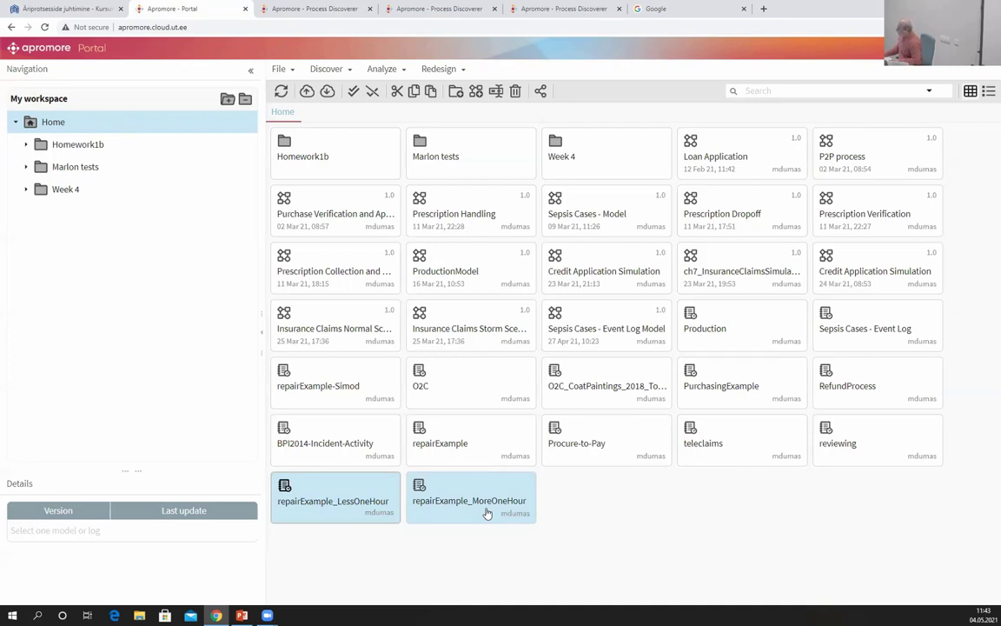
left_click(273, 509)
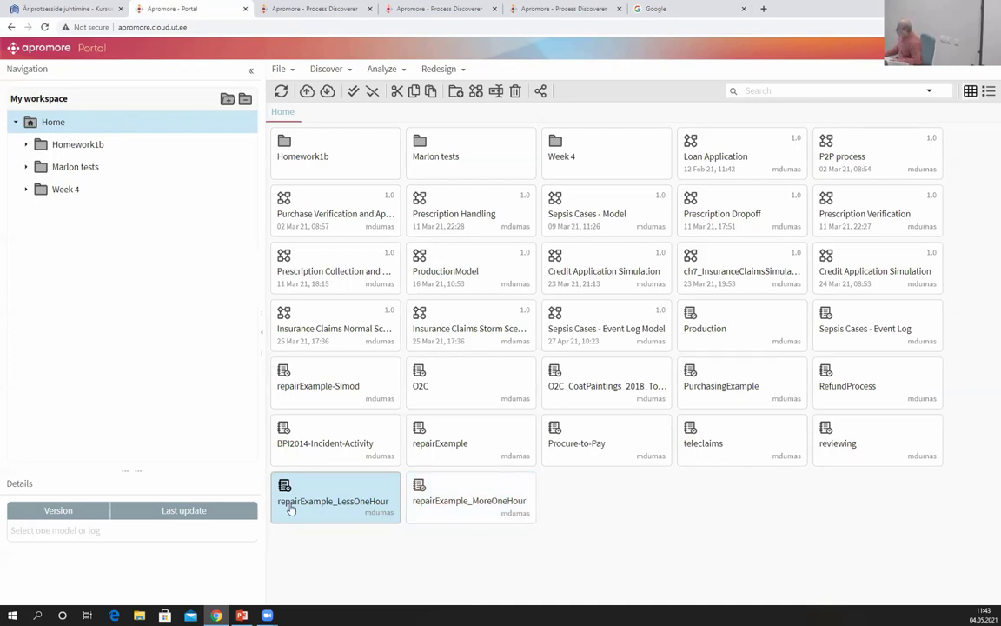
left_click(434, 513, "ctrl")
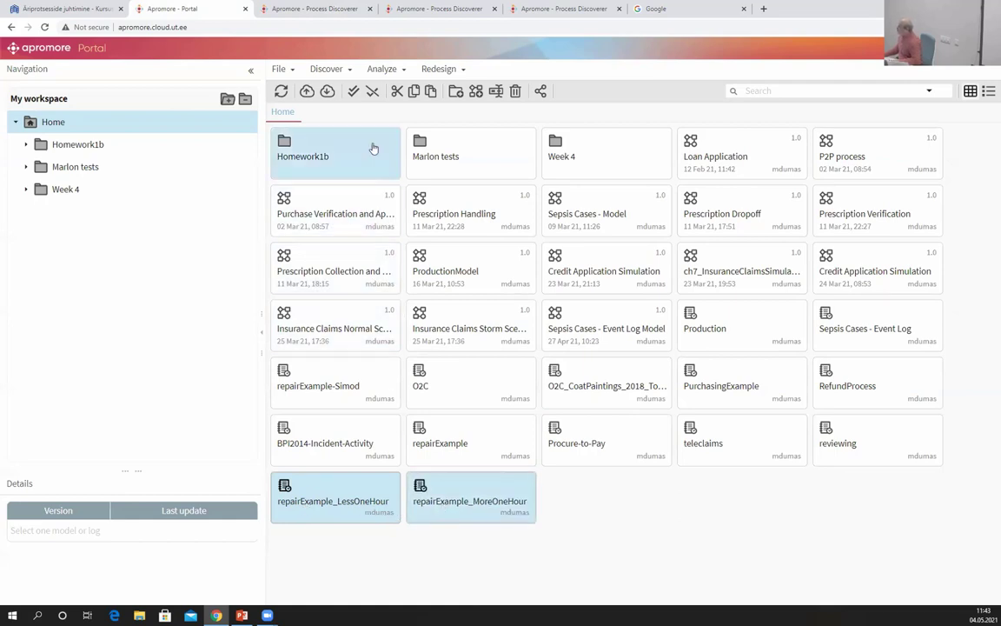
left_click(387, 69)
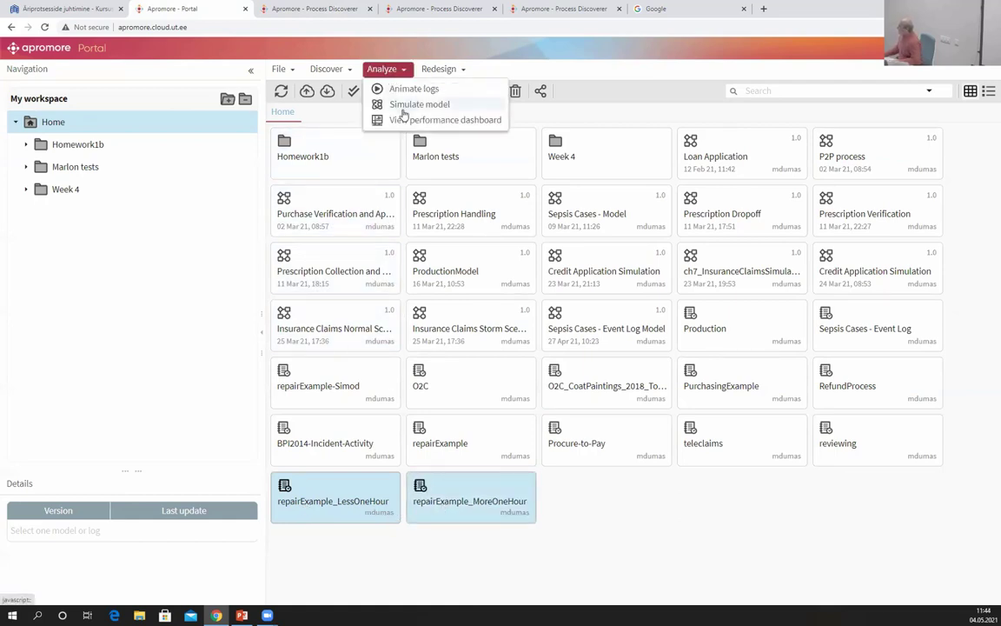
left_click(365, 118)
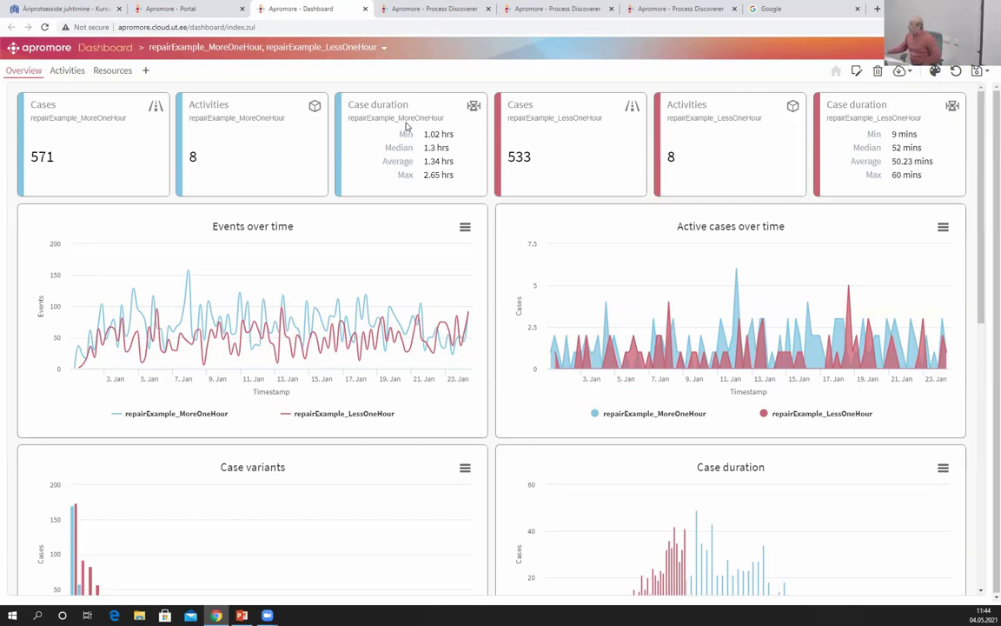
scroll(474, 252, "down", 2)
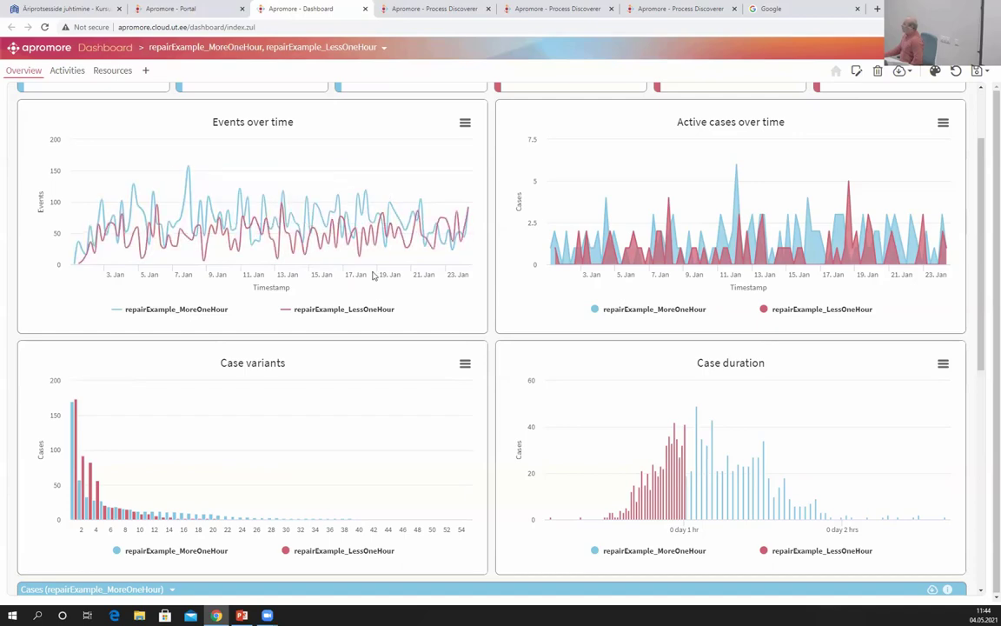
scroll(682, 452, "up", 2)
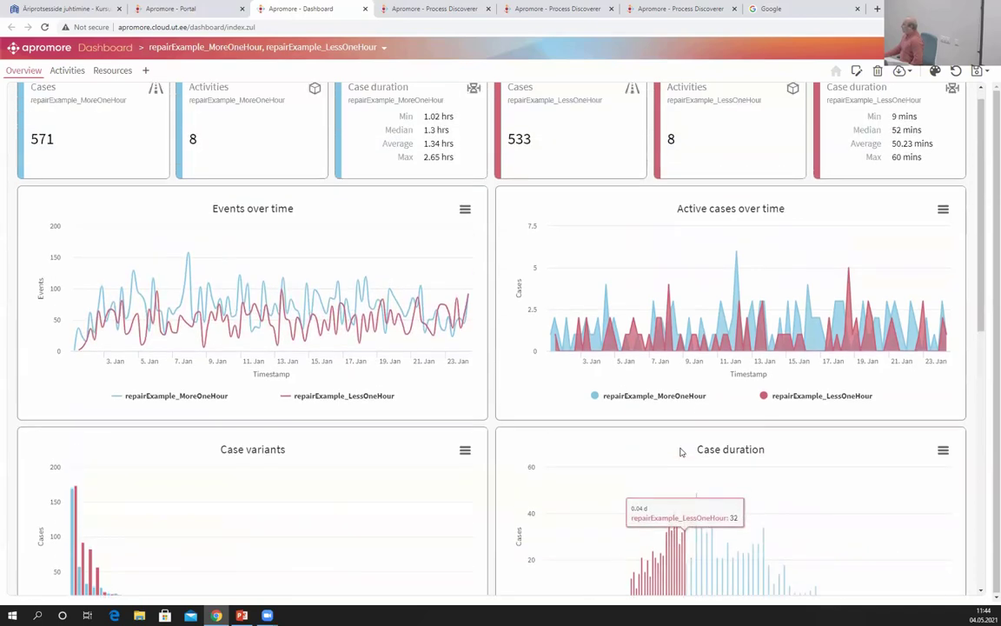
scroll(682, 454, "down", 3)
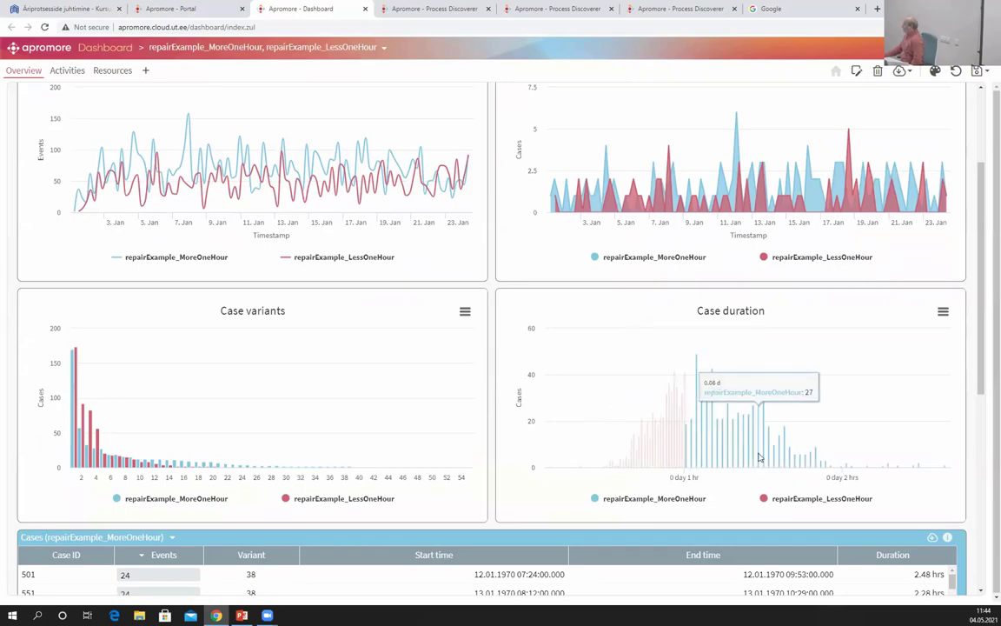
scroll(403, 350, "up", 2)
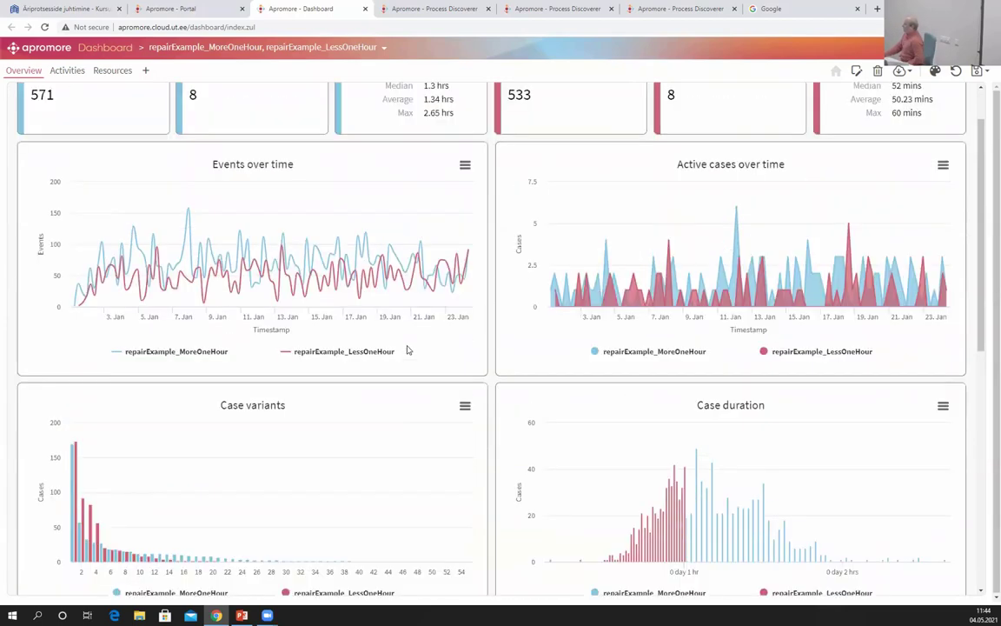
Compare activity case frequencies of the two logs in the dashboard's Activities view and set that chart to relative values.
left_click(62, 74)
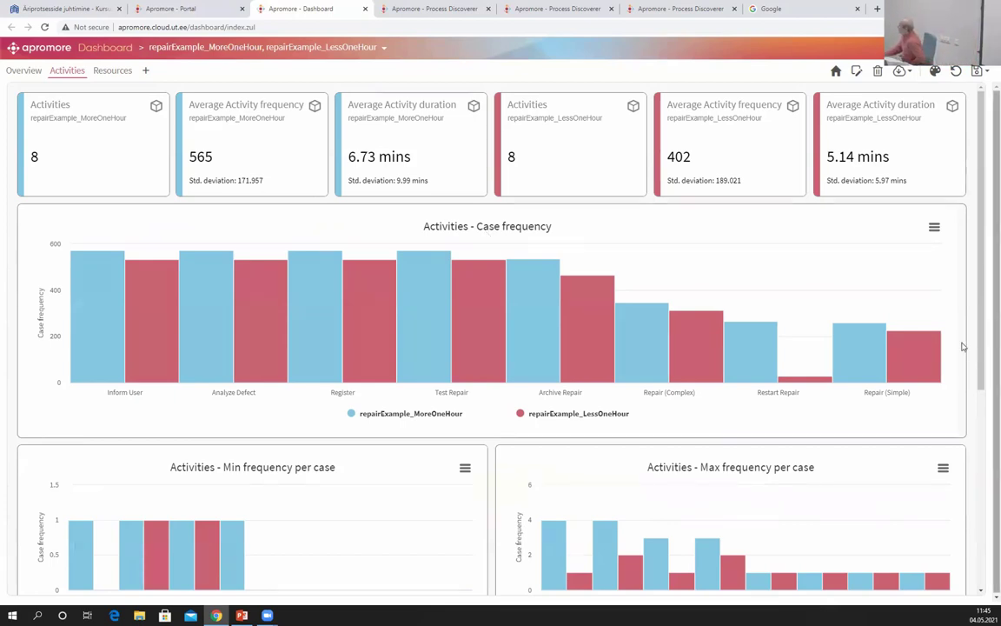
mouse_move(87, 329)
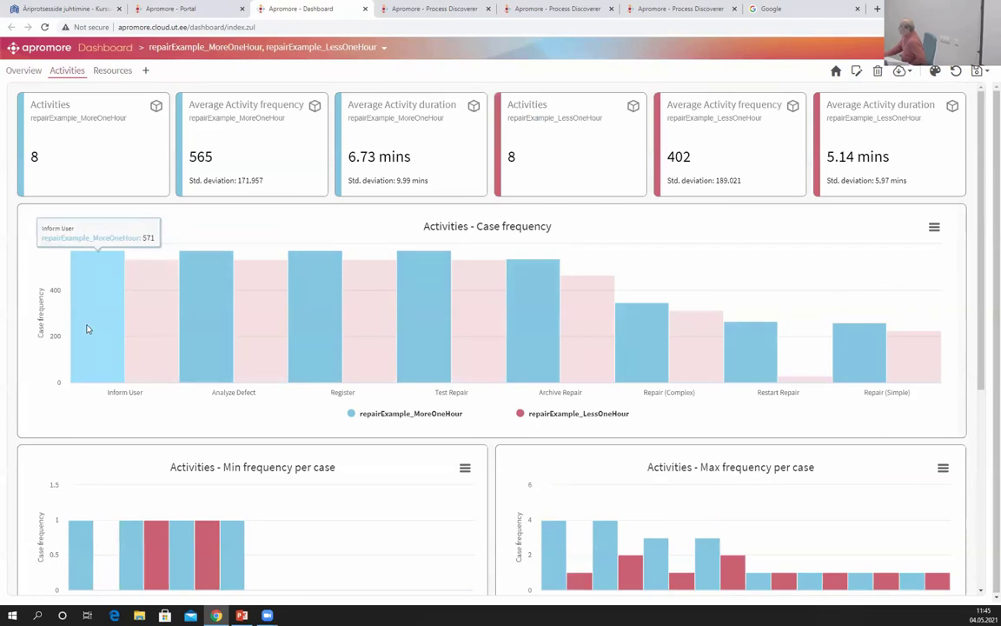
mouse_move(130, 329)
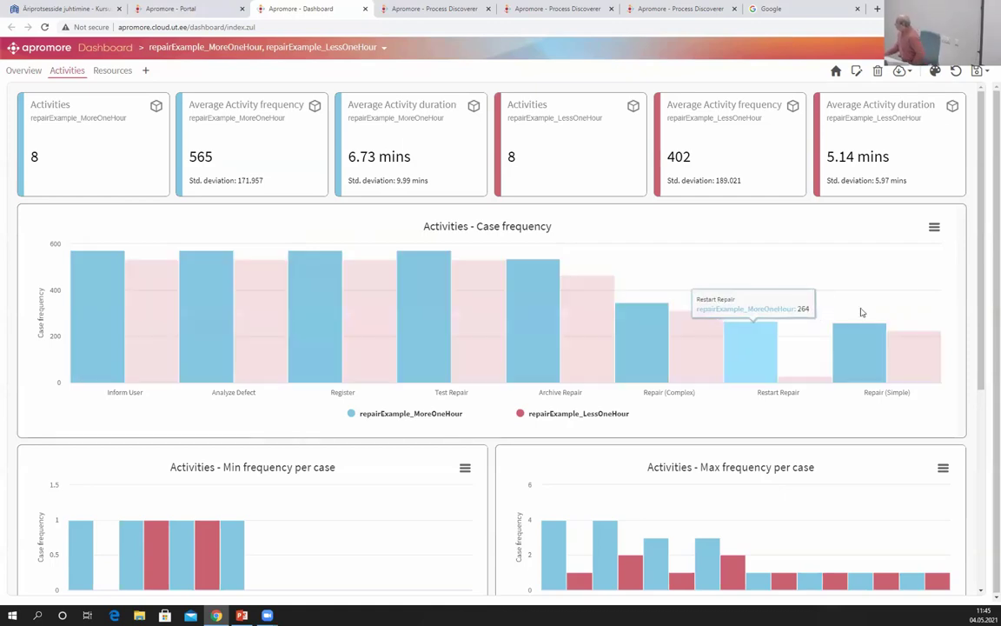
left_click(935, 227)
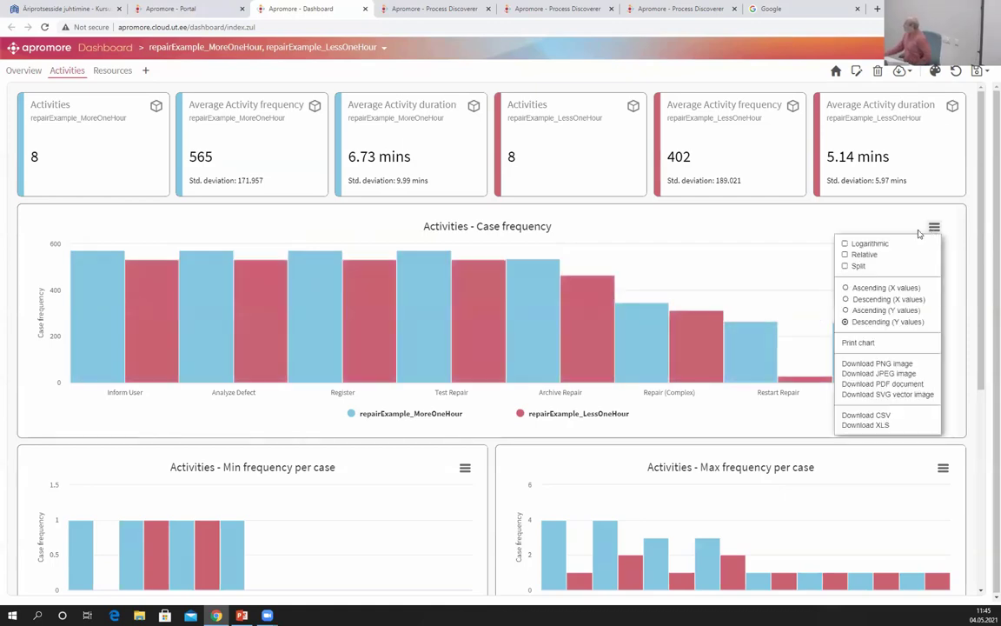
left_click(881, 255)
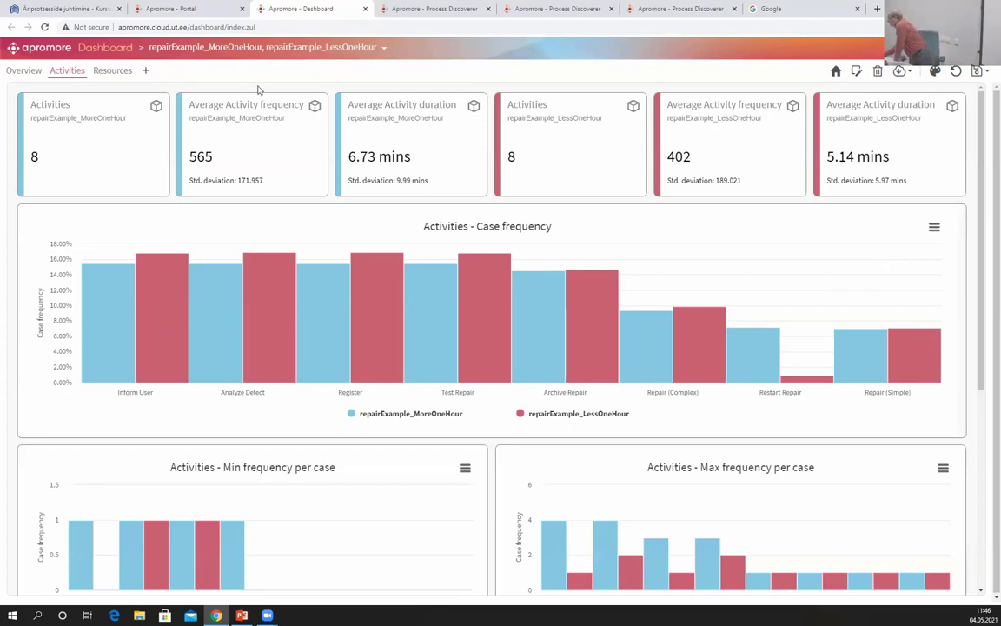
Compare the resource case frequency charts of the slower and faster repairExample logs in the dashboard's Resources view.
left_click(111, 72)
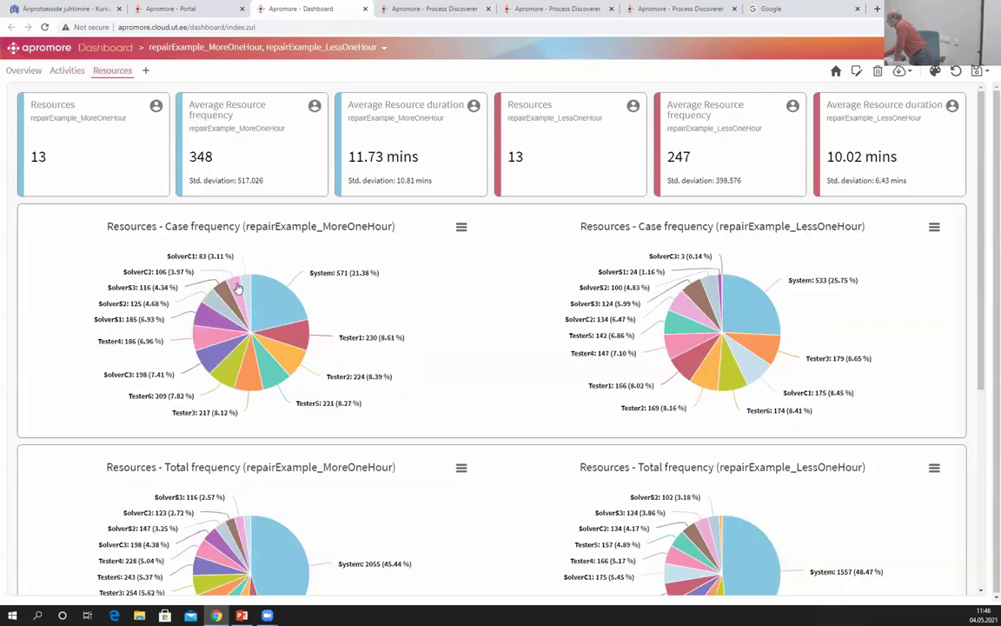
left_click(460, 226)
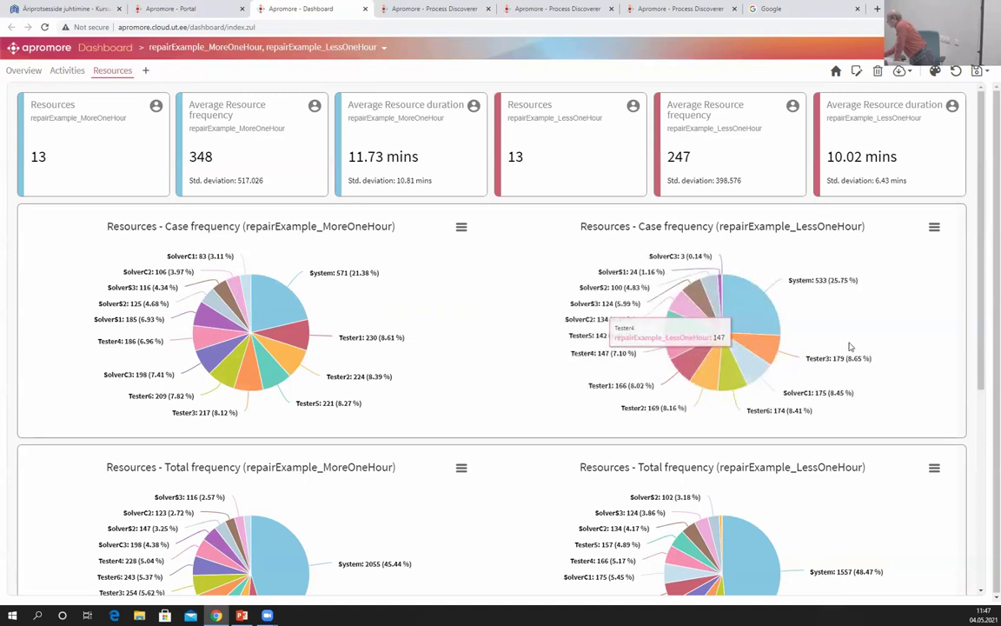
mouse_move(774, 354)
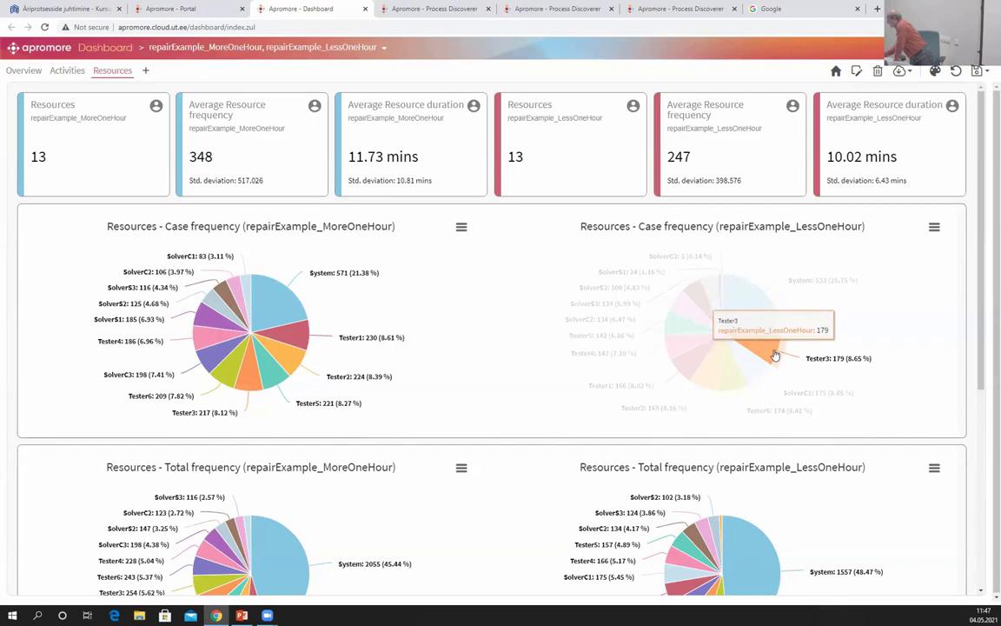
mouse_move(299, 334)
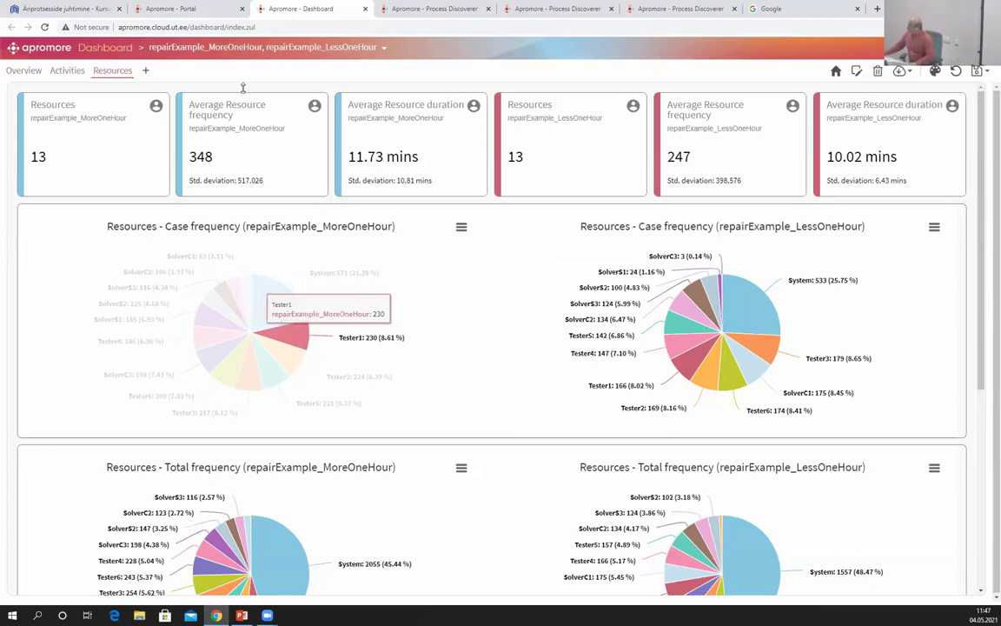
Open the repairExample_LessOneHour log in Process Discoverer from the Portal.
left_click(169, 10)
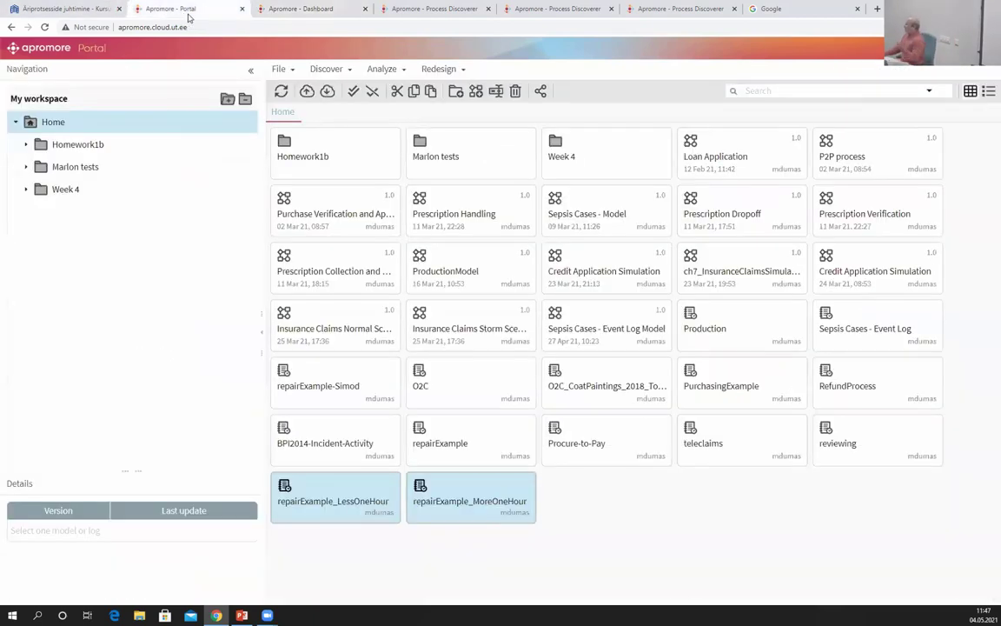
left_click(331, 501)
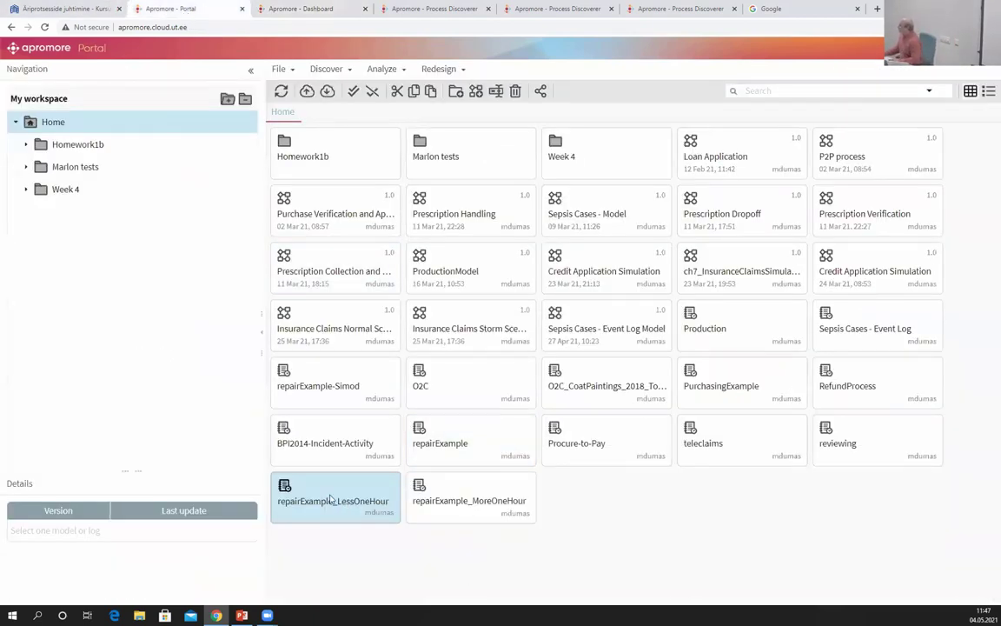
double_click(331, 501)
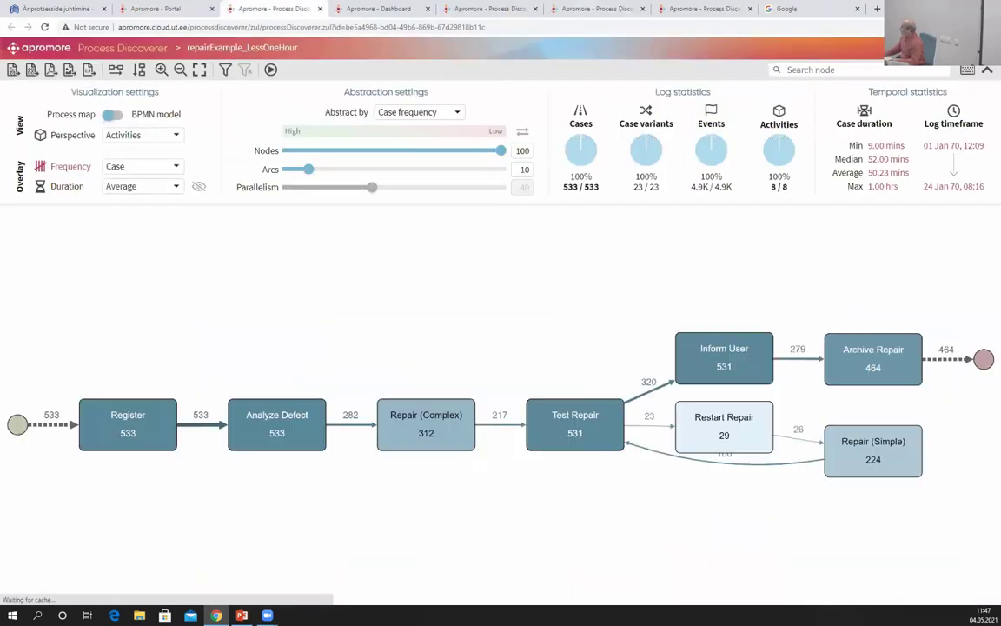
Shrink the browser window to about half the screen width and lay out the repairExample_LessOneHour process map vertically.
key("super+Down")
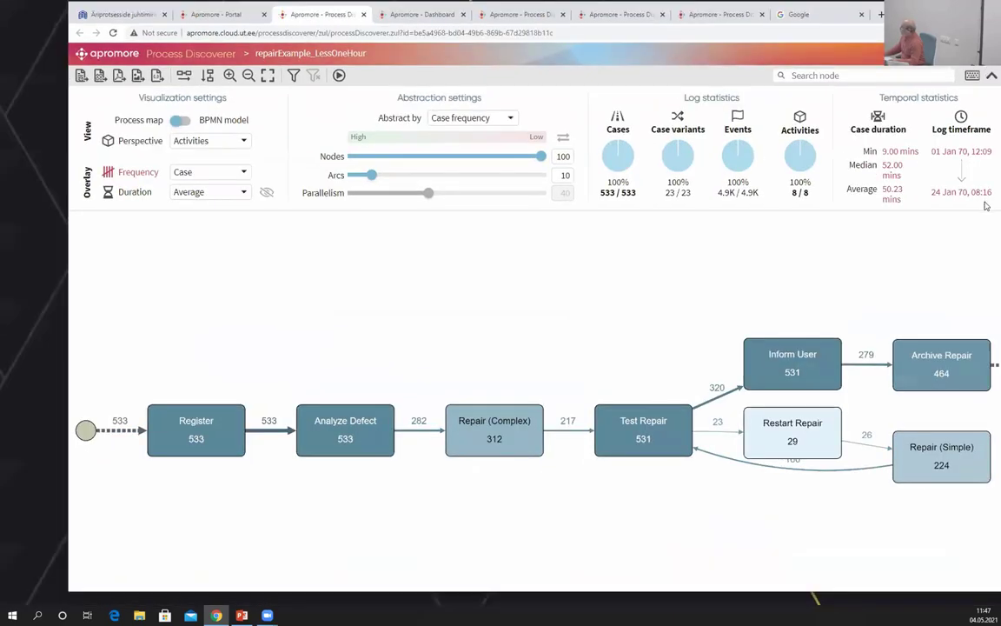
key("super+Up")
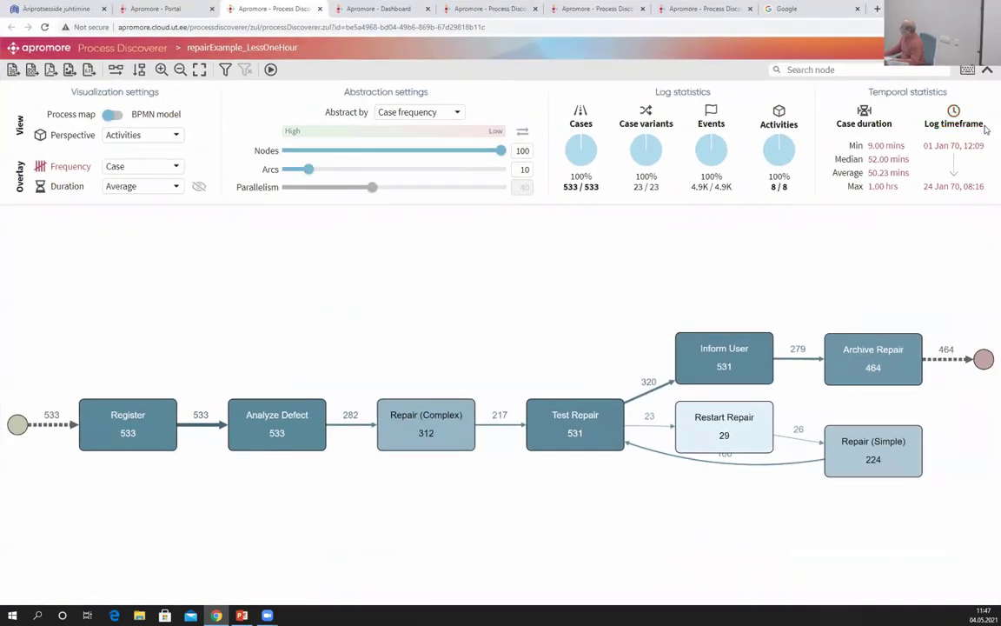
key("super+Down")
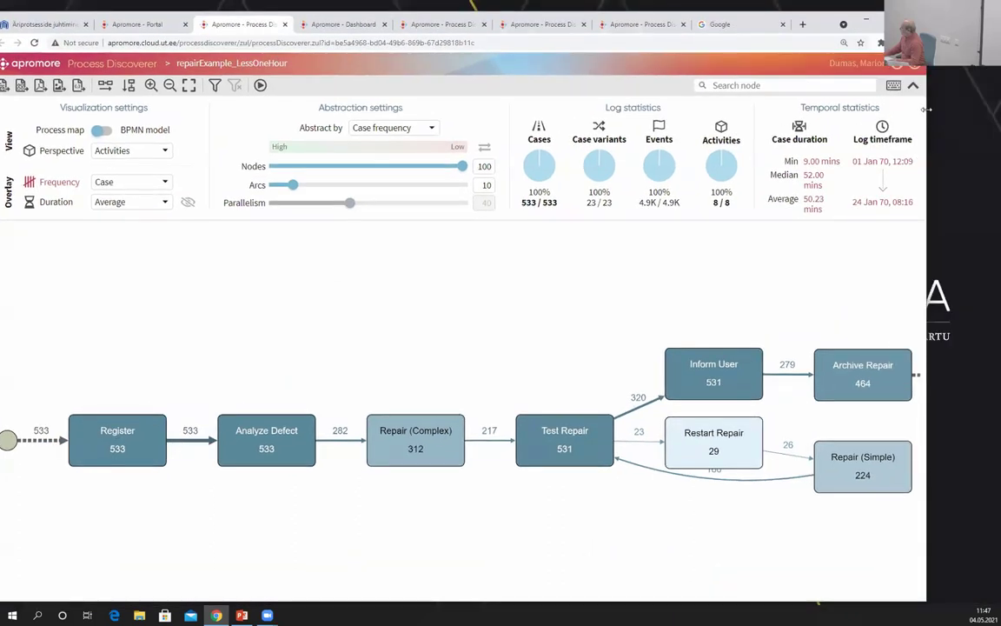
left_click_drag(926, 110, 577, 110)
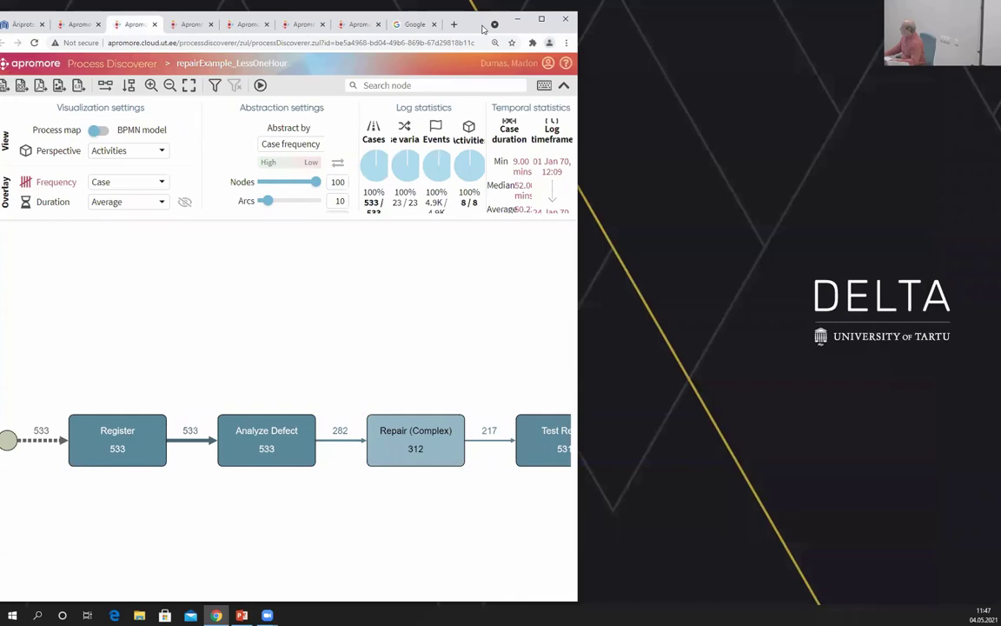
left_click_drag(484, 29, 524, 27)
left_click(170, 83)
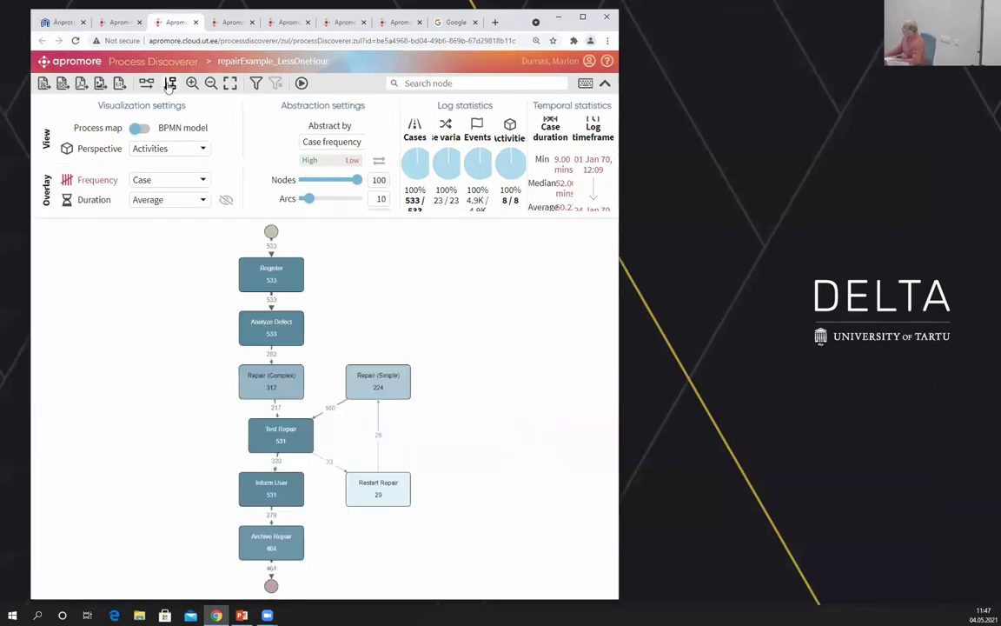
Open a second browser window beside the first one and load the Apromore Portal at apromore.cloud.ut.ee in it.
key("ctrl+n")
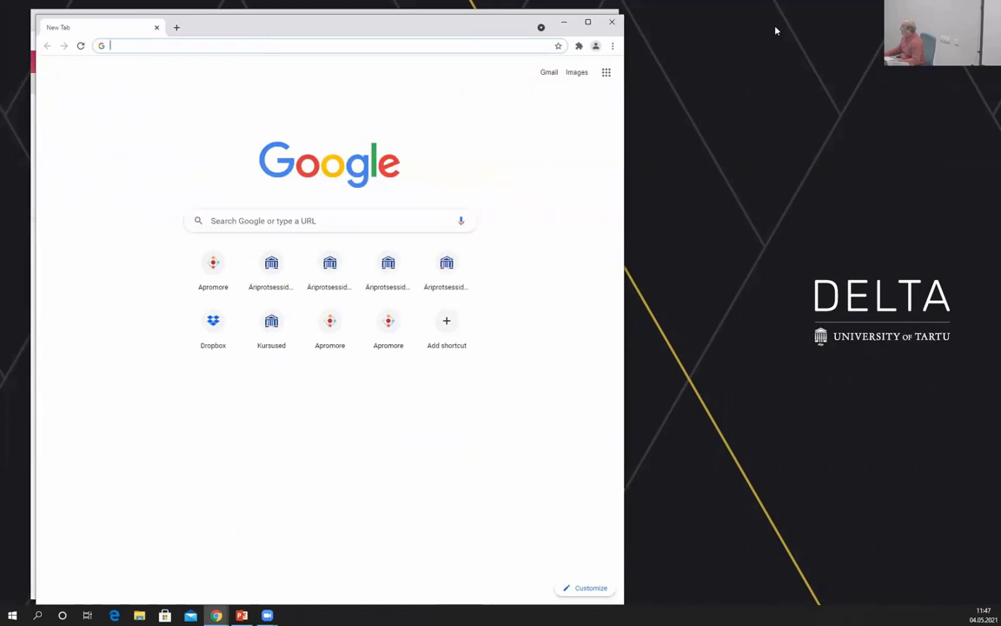
left_click_drag(261, 26, 717, 26)
left_click(679, 39)
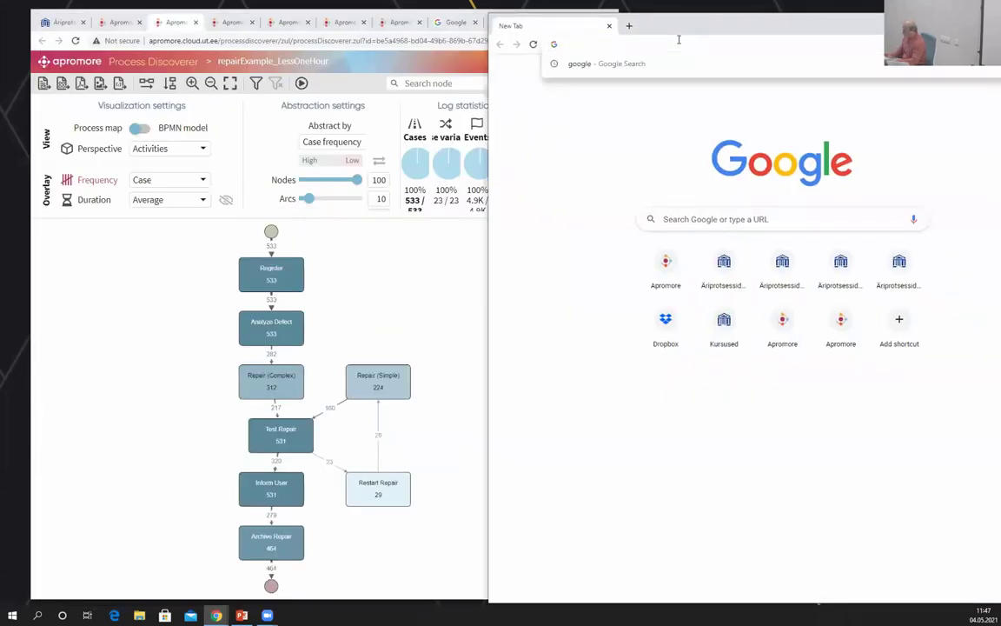
type("cloud")
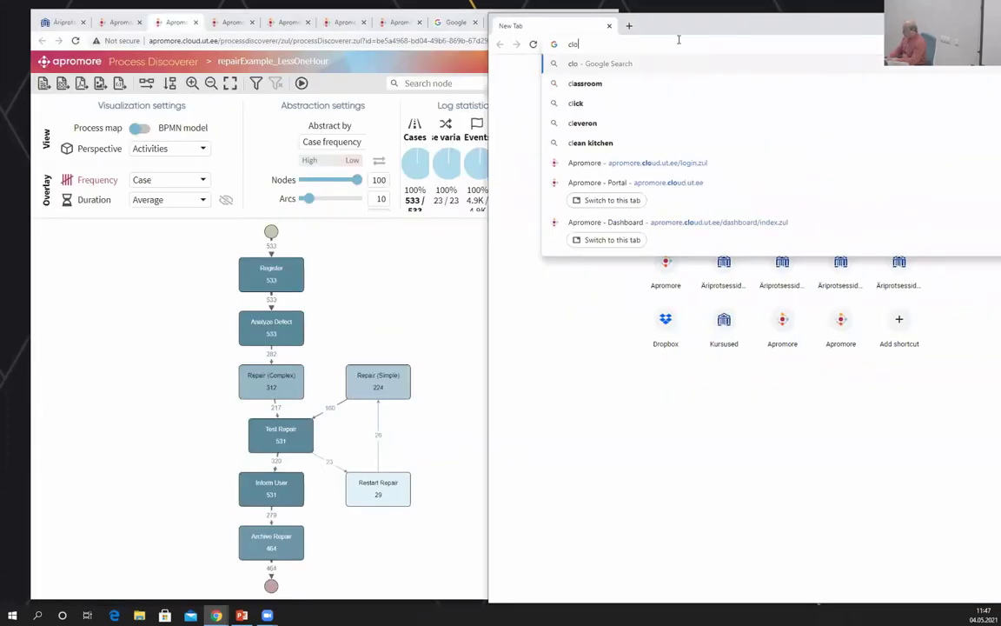
key("Down")
key("Down")
key("Down")
key("Down")
key("Down")
key("Down")
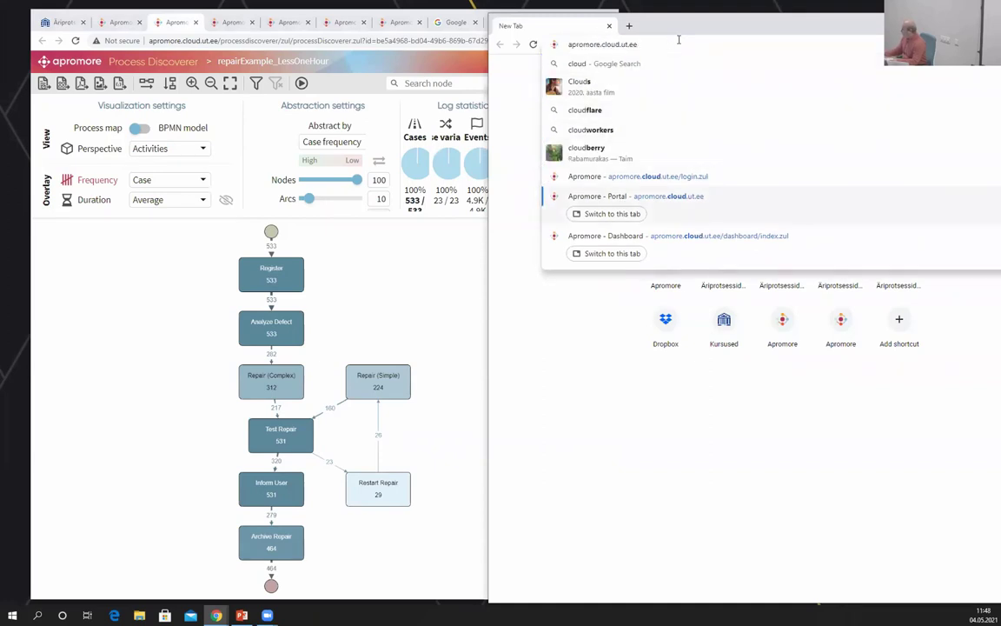
key("Return")
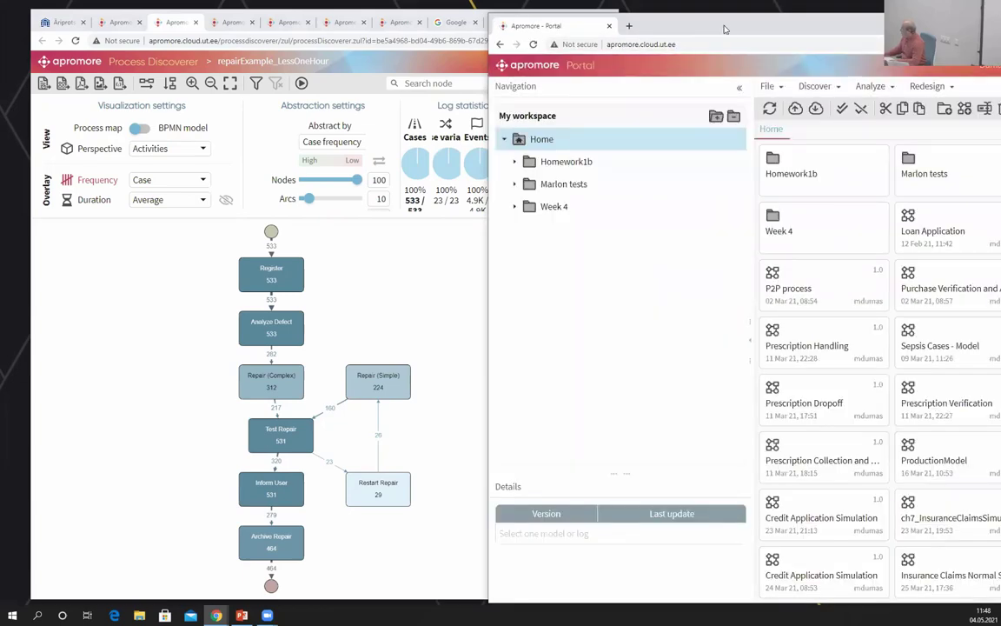
Open repairExample_MoreOneHour in Process Discoverer with a vertical layout in the second window, and narrow the first window so both maps fit side by side.
left_click_drag(725, 30, 687, 28)
scroll(678, 313, "right", 5)
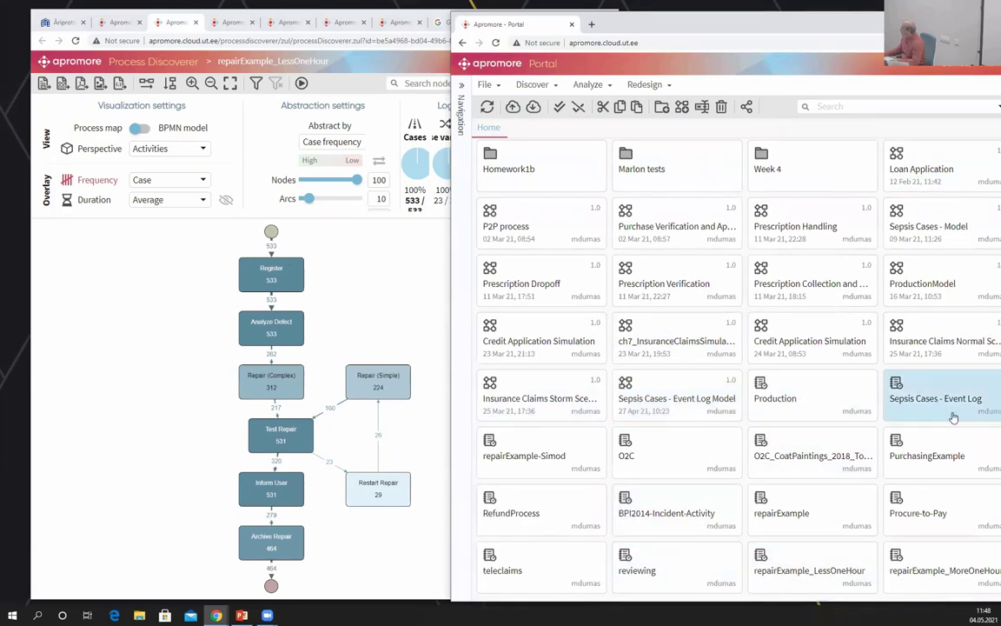
double_click(965, 572)
left_click(429, 281)
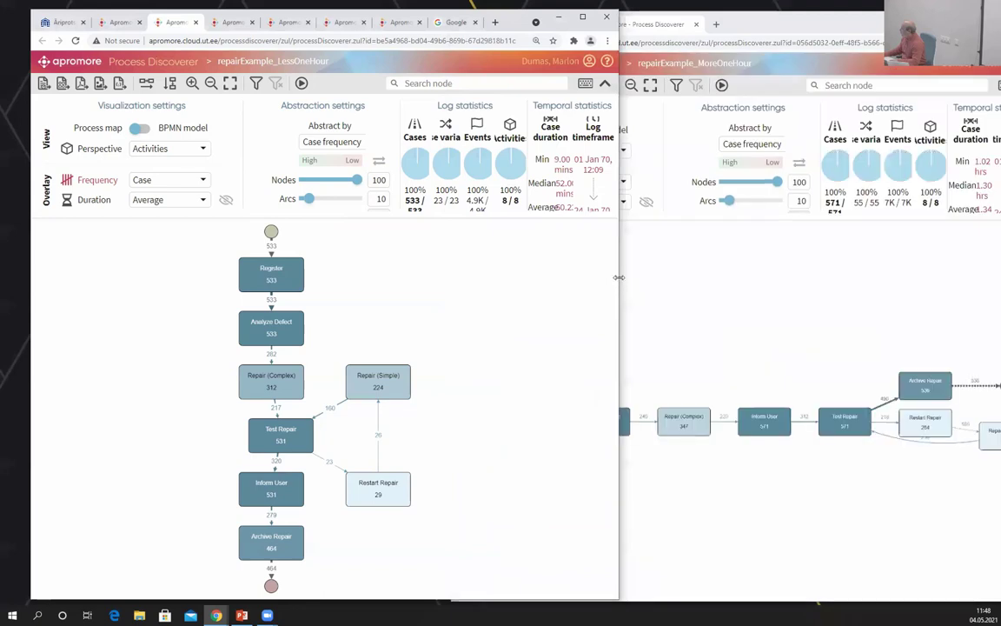
left_click_drag(619, 277, 450, 278)
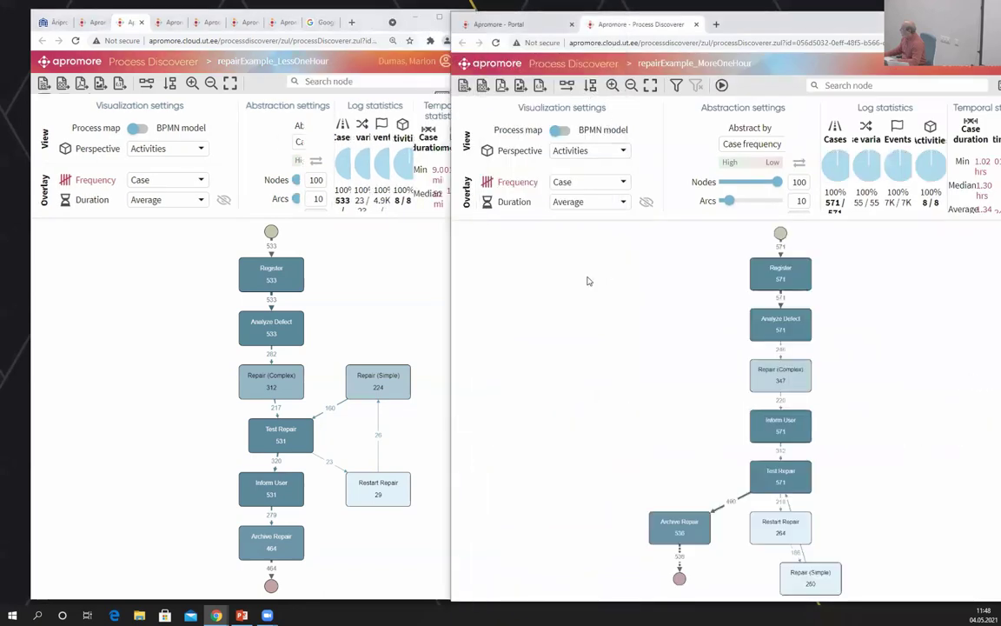
Overlay average duration on both process maps and compare the activity and waiting times of the faster and slower cases.
left_click(81, 200)
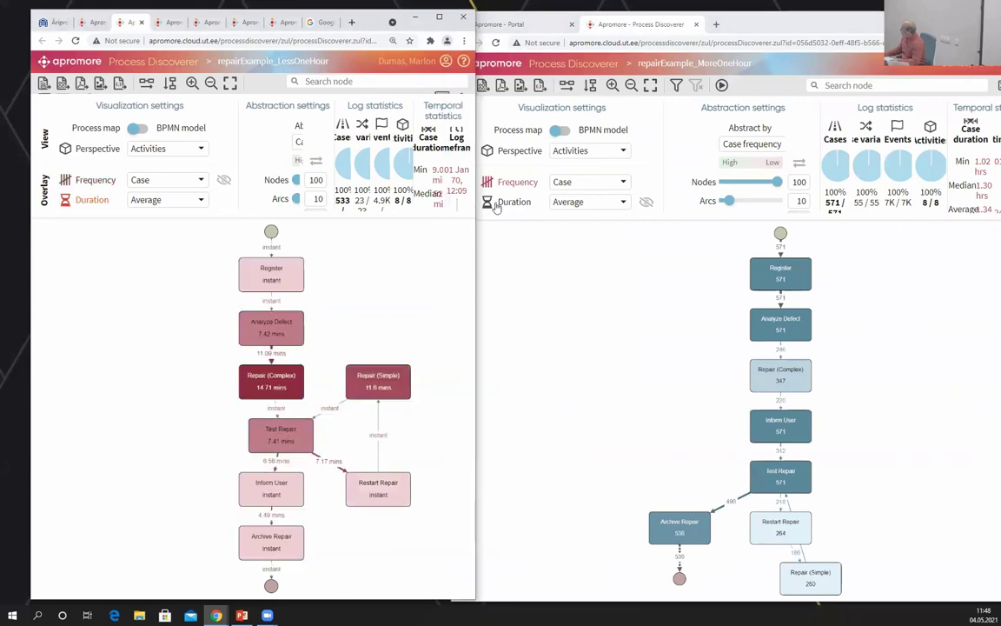
left_click(514, 202)
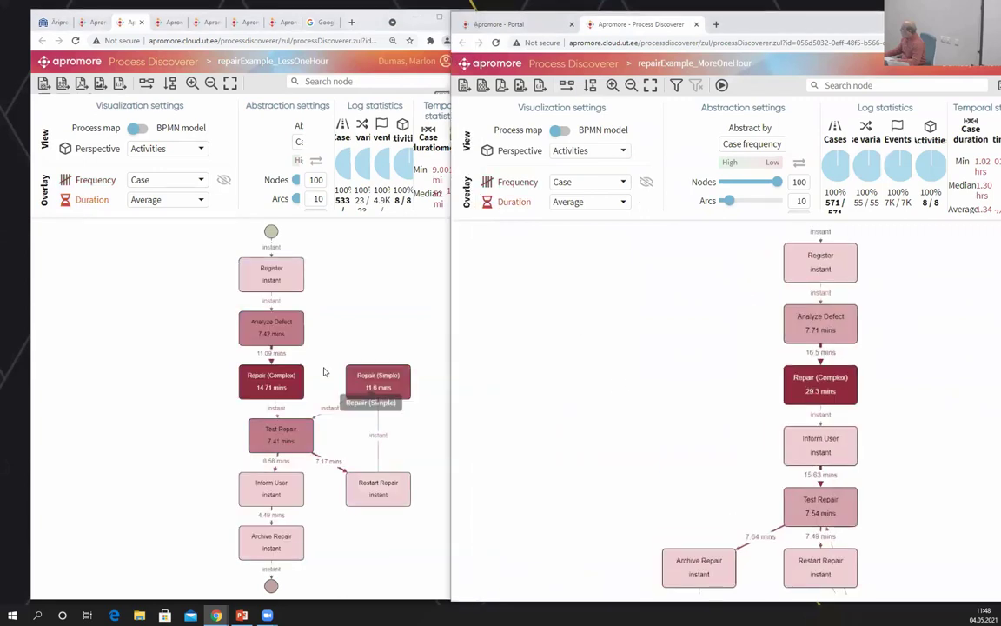
scroll(324, 373, "up", 3)
left_click(340, 331)
scroll(661, 409, "up", 2)
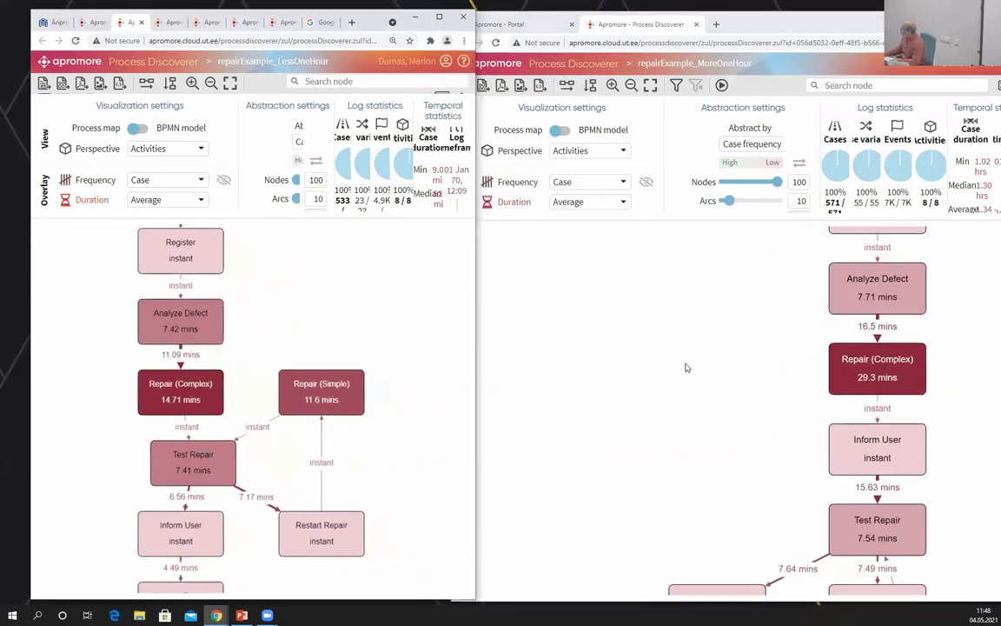
left_click(684, 368)
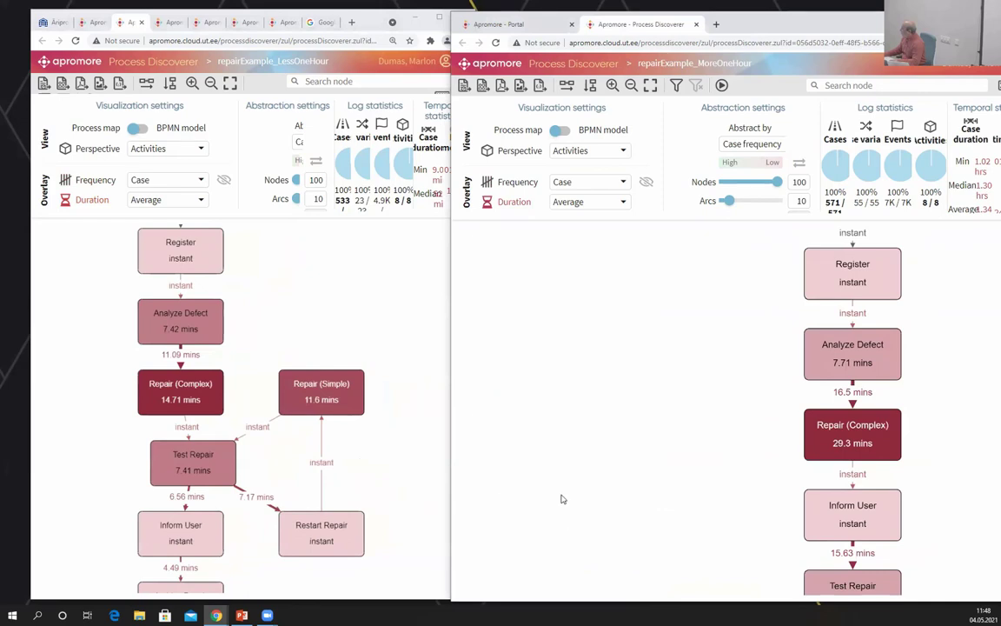
scroll(562, 497, "down", 2)
left_click_drag(599, 505, 638, 453)
scroll(348, 487, "up", 2)
Reposition the Test Repair node in the repairExample_LessOneHour map closer to Repair (Complex).
left_click(113, 459)
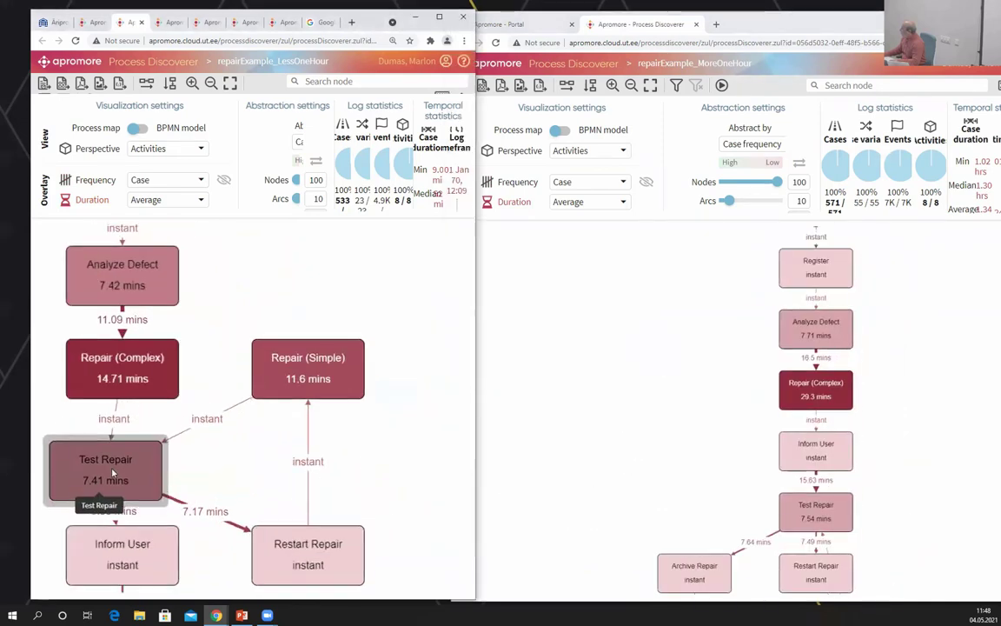
left_click_drag(115, 461, 121, 454)
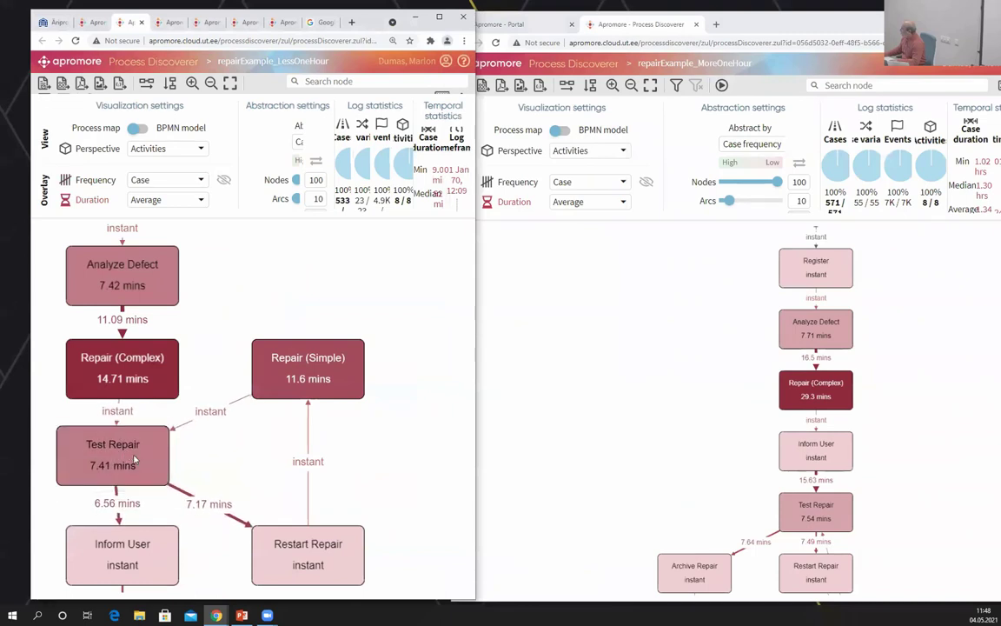
left_click_drag(352, 486, 352, 471)
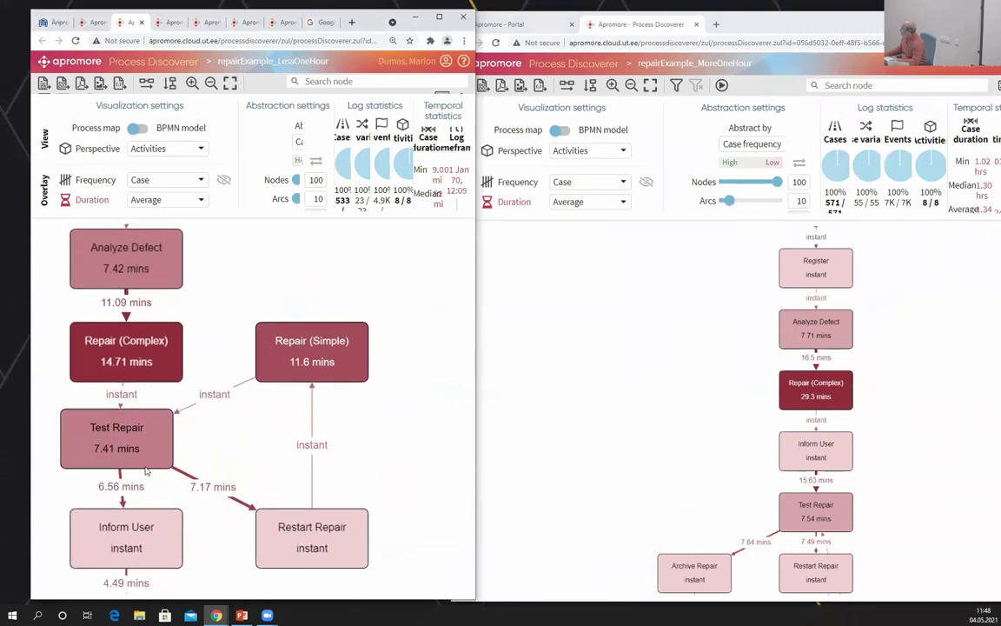
Spread the Restart Repair and Repair (Simple) nodes apart in the repairExample_MoreOneHour map so the rework loop's arcs no longer overlap.
scroll(675, 469, "down", 2)
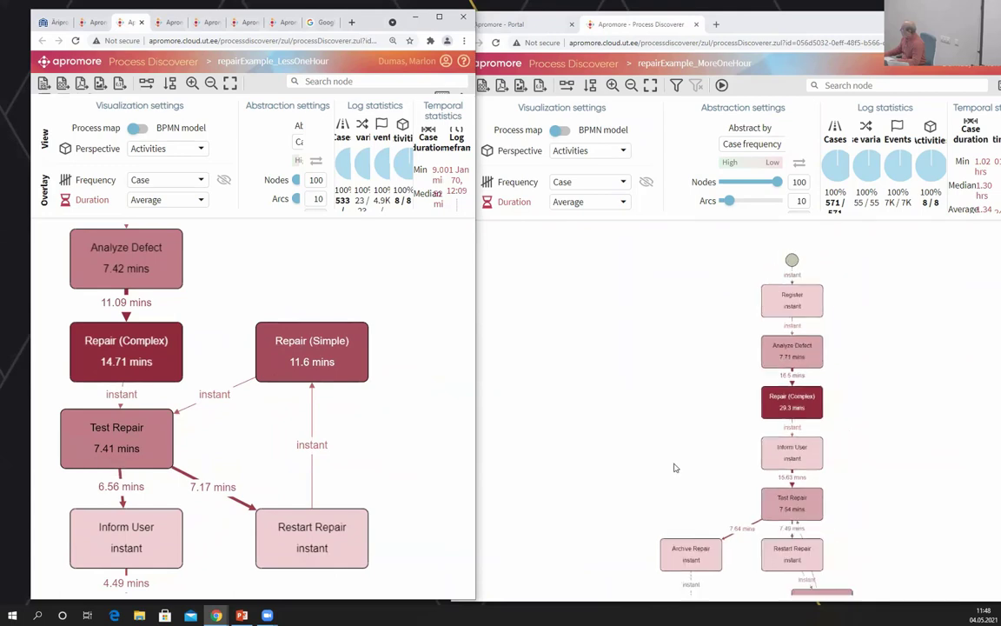
left_click_drag(866, 523, 834, 396)
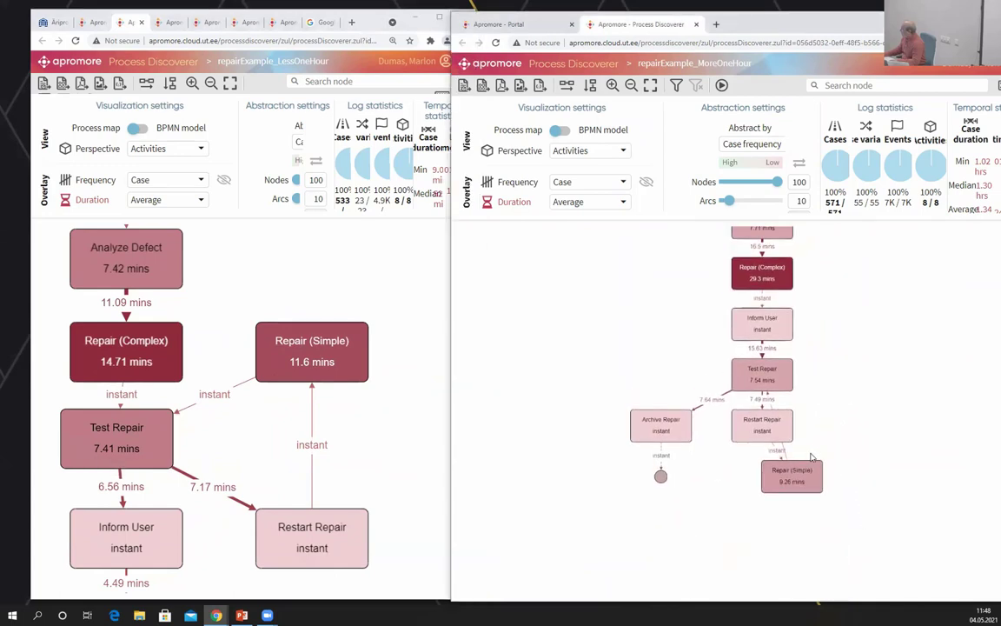
left_click_drag(758, 441, 729, 445)
left_click_drag(793, 487, 846, 498)
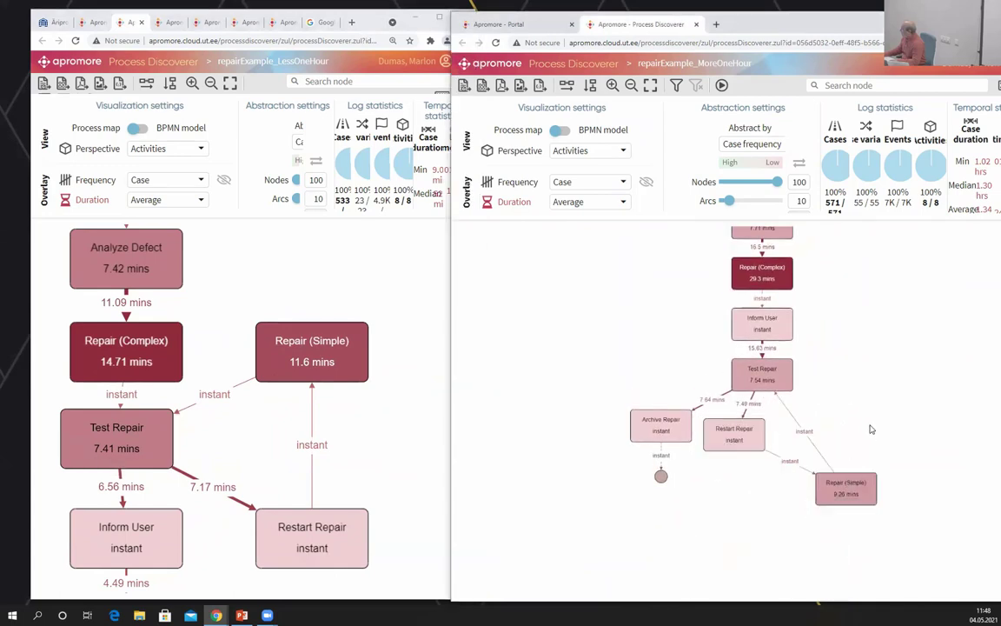
scroll(857, 448, "up", 2)
left_click_drag(720, 446, 727, 453)
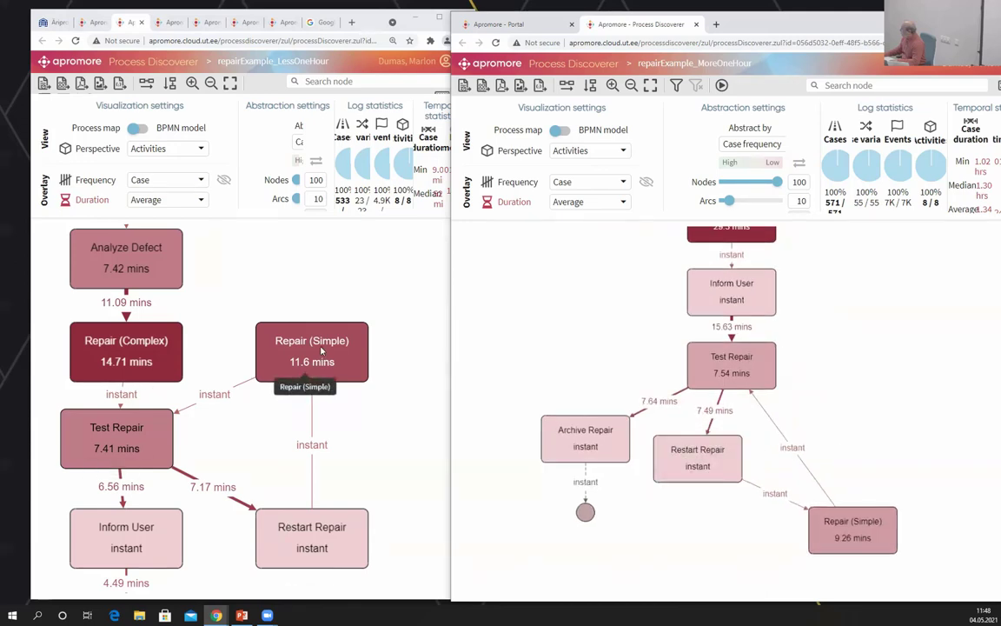
Set the arcs abstraction of the repairExample_MoreOneHour map to 54 and rearrange its Repair (Complex), Test Repair, Inform User and Restart Repair nodes.
left_click(753, 202)
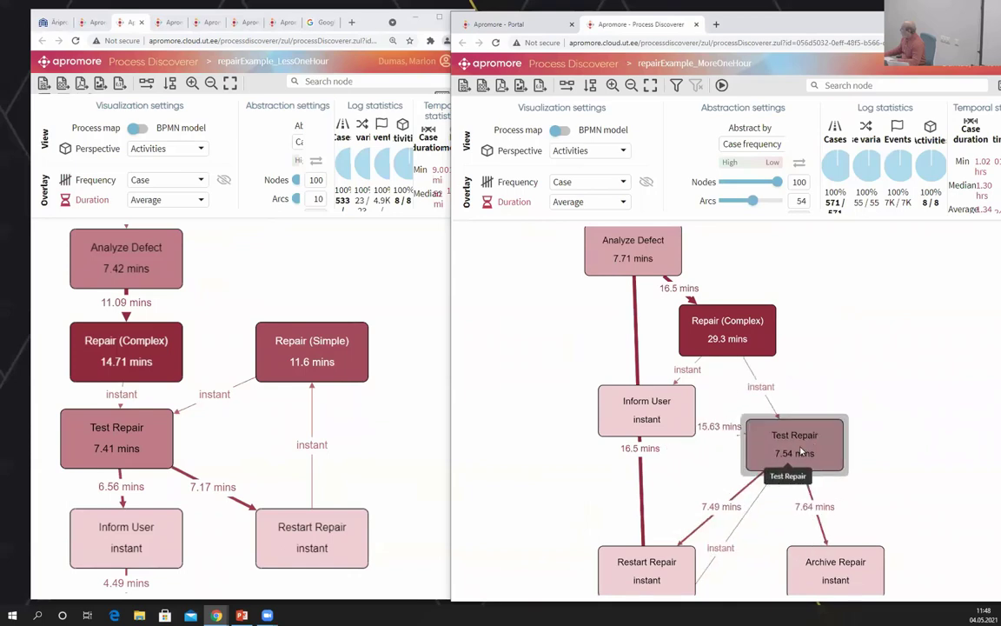
left_click_drag(720, 355, 771, 344)
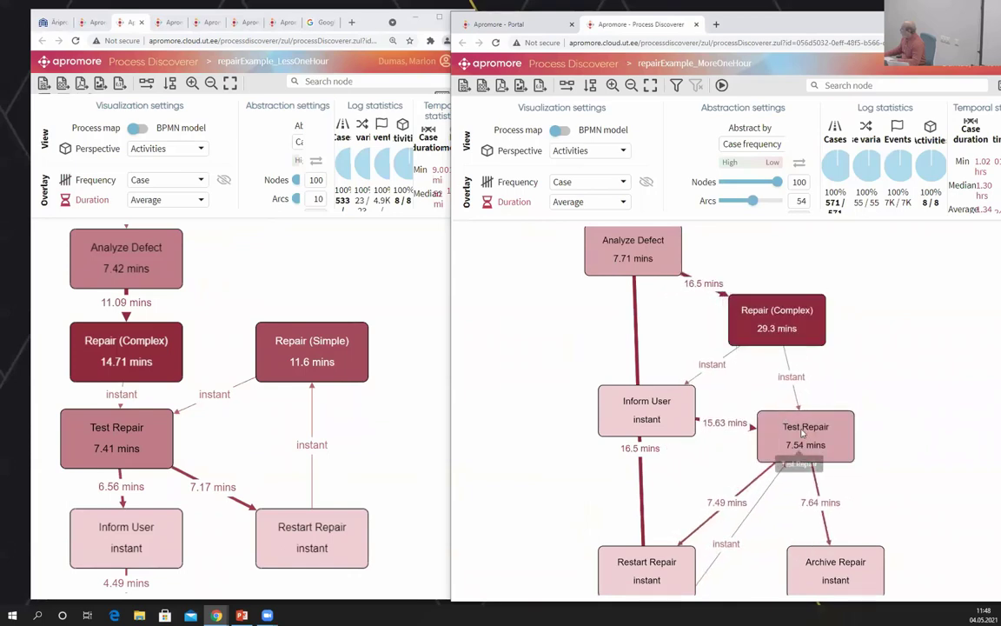
left_click_drag(804, 444, 814, 407)
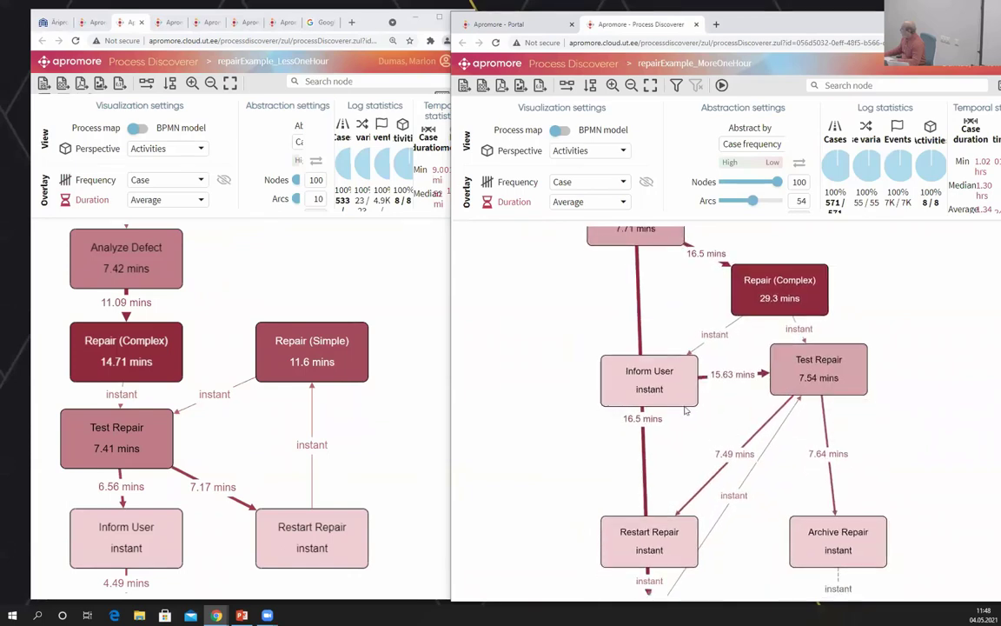
left_click_drag(619, 370, 606, 369)
left_click_drag(641, 531, 556, 515)
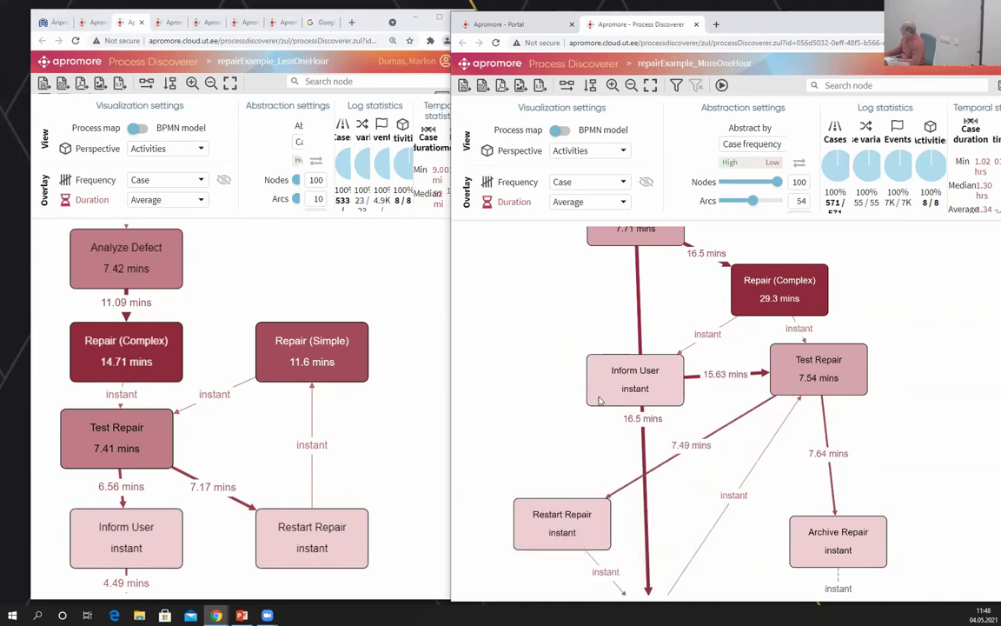
Move the Inform User, Restart Repair and Repair (Simple) nodes of the repairExample_MoreOneHour map outward, away from Test Repair.
left_click_drag(635, 380, 552, 368)
left_click_drag(554, 504, 505, 401)
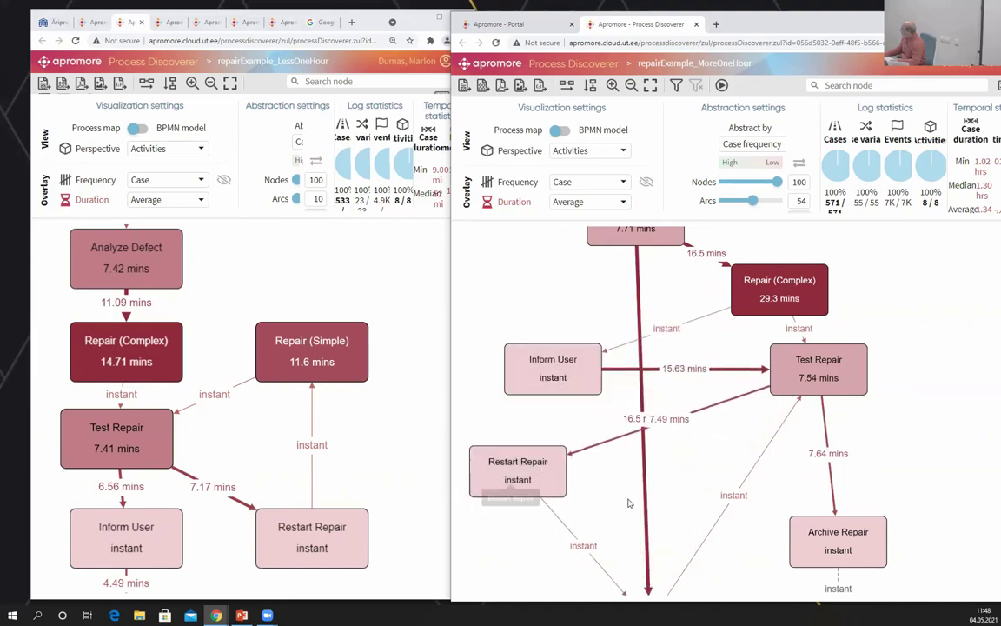
scroll(645, 546, "down", 2)
left_click_drag(644, 546, 574, 546)
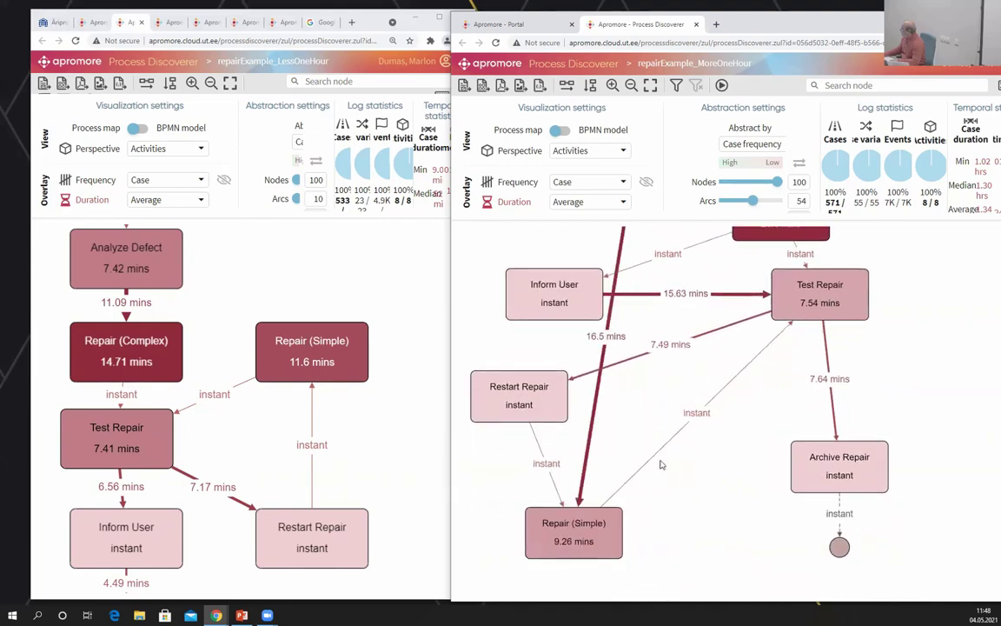
Fine-tune the positions of the Repair (Complex), Analyze Defect, Inform User and Test Repair nodes in the repairExample_MoreOneHour map.
scroll(662, 463, "up", 3)
left_click_drag(783, 311, 766, 309)
left_click_drag(631, 252, 637, 255)
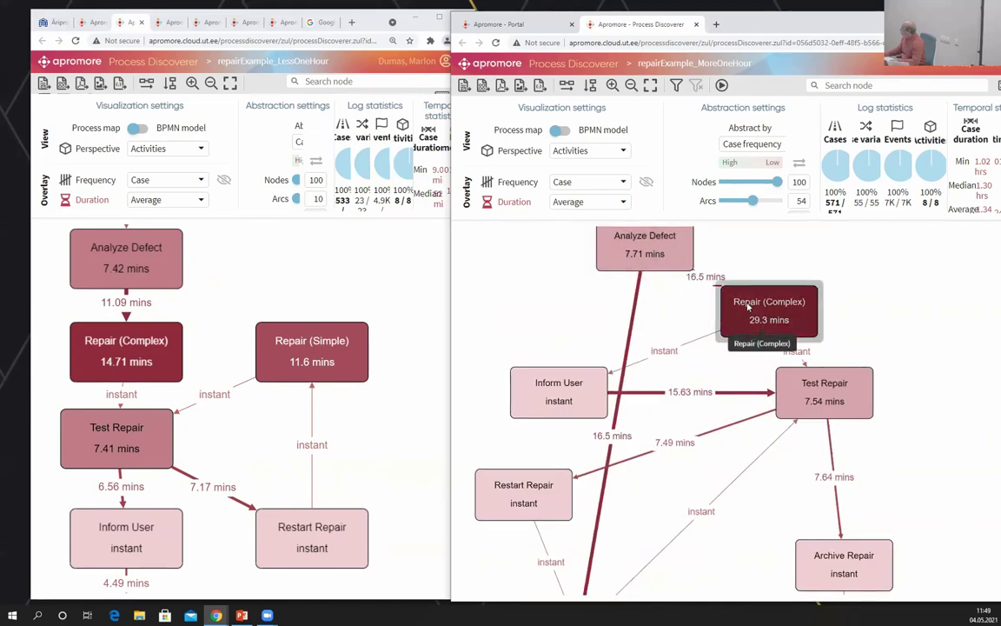
left_click_drag(767, 312, 768, 306)
left_click_drag(556, 395, 536, 378)
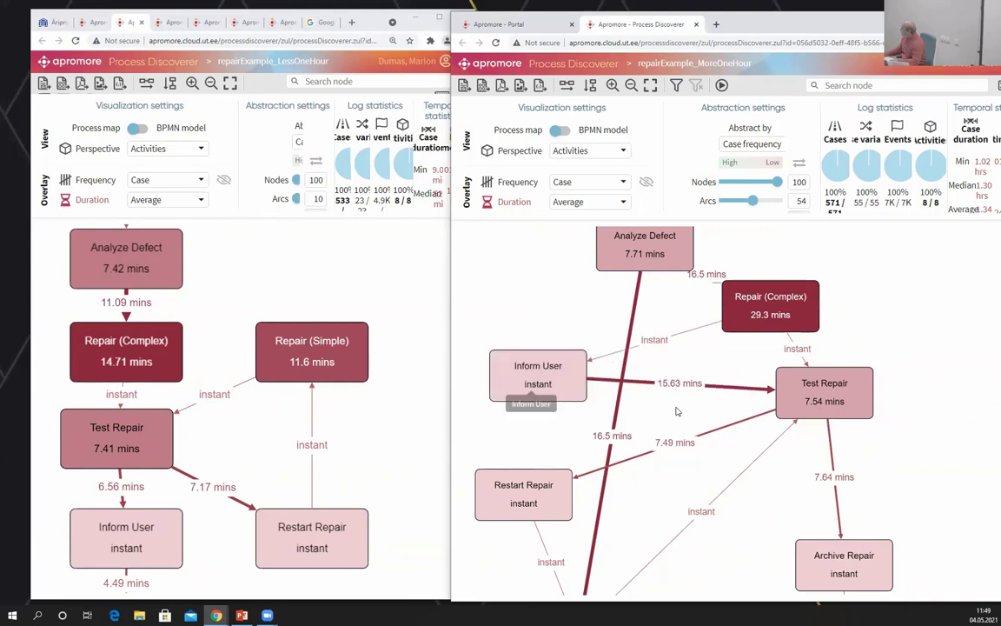
left_click_drag(800, 399, 803, 391)
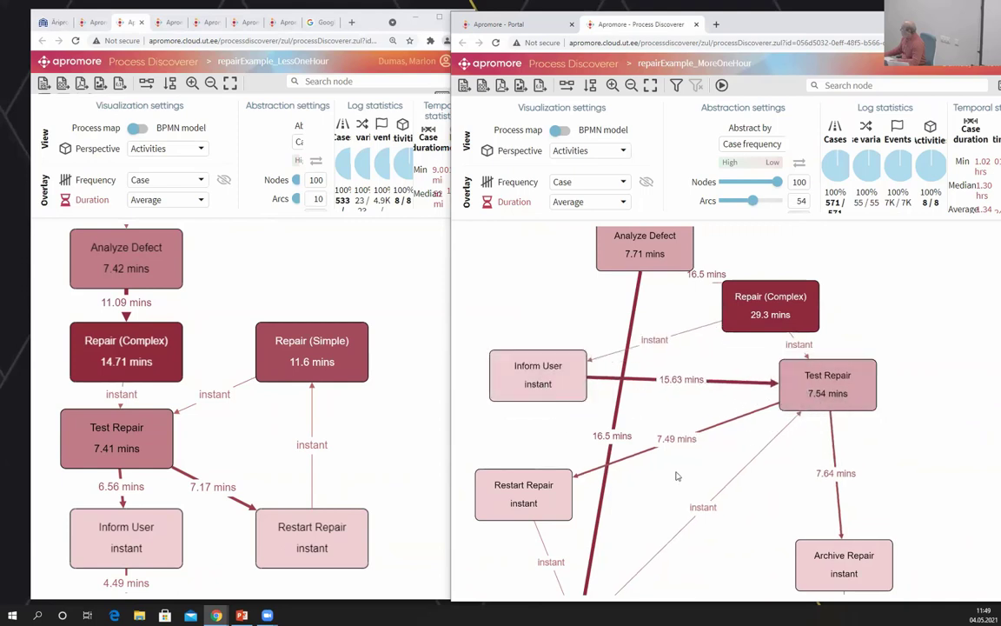
Place Restart Repair between Inform User and Test Repair in the repairExample_MoreOneHour map, and adjust Repair (Simple) and Test Repair to open up the rework loop.
left_click_drag(676, 476, 697, 402)
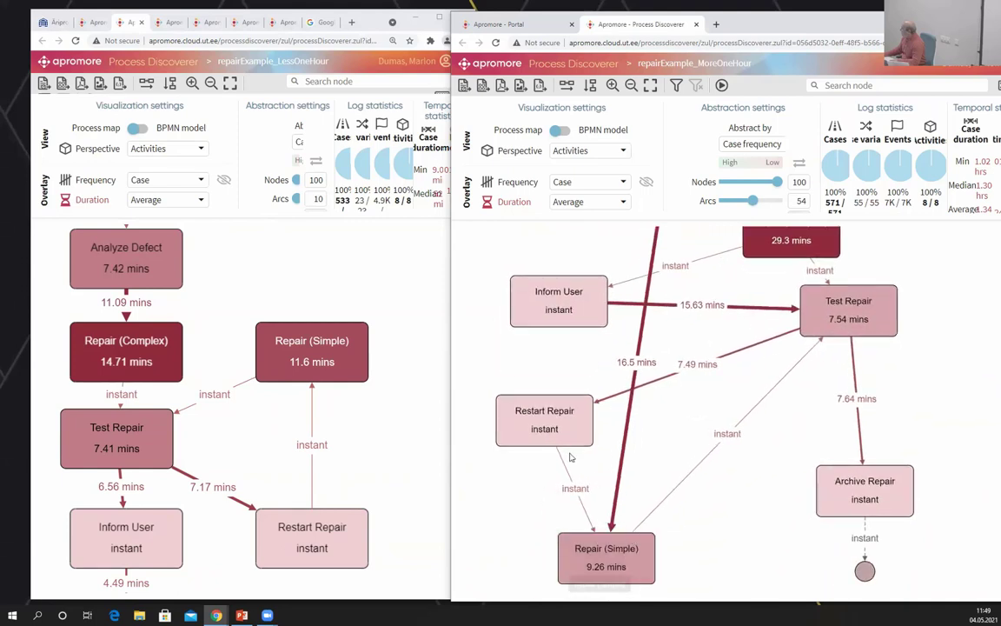
left_click_drag(559, 445, 532, 435)
left_click_drag(669, 423, 700, 385)
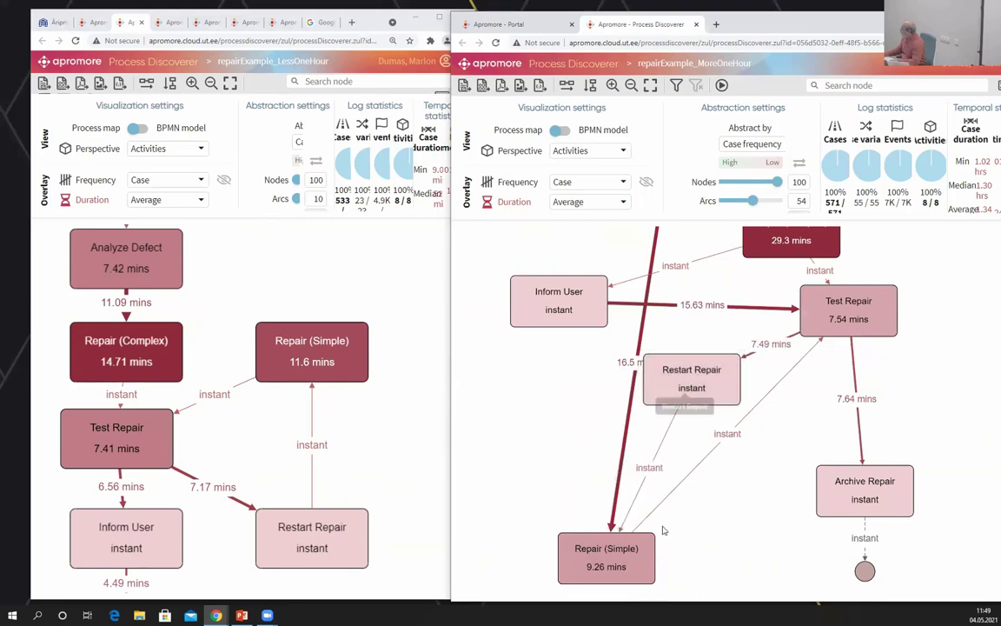
left_click_drag(588, 548, 565, 529)
left_click_drag(692, 383, 674, 384)
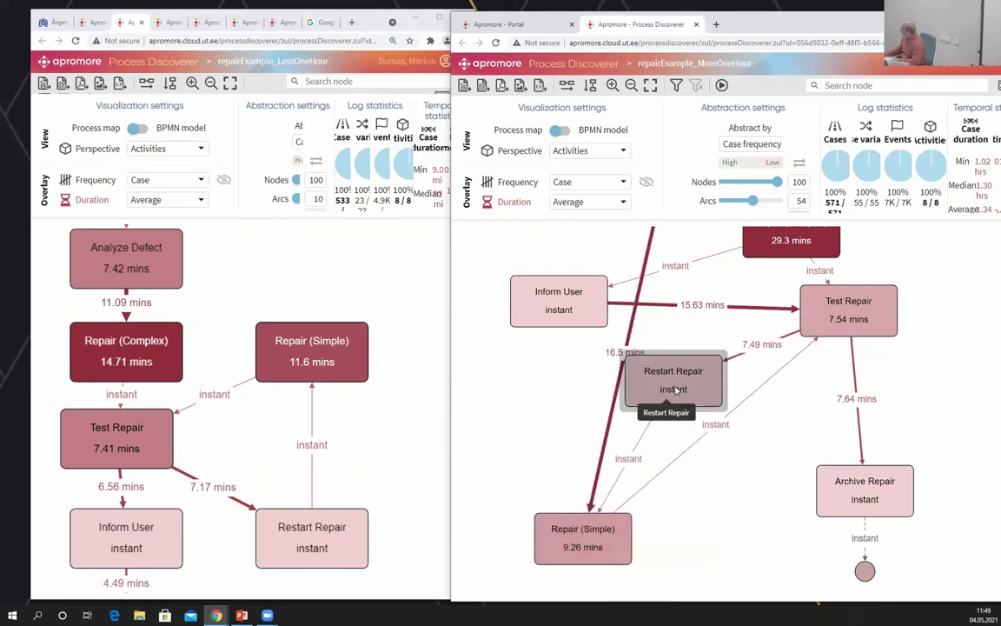
left_click_drag(729, 402, 710, 468)
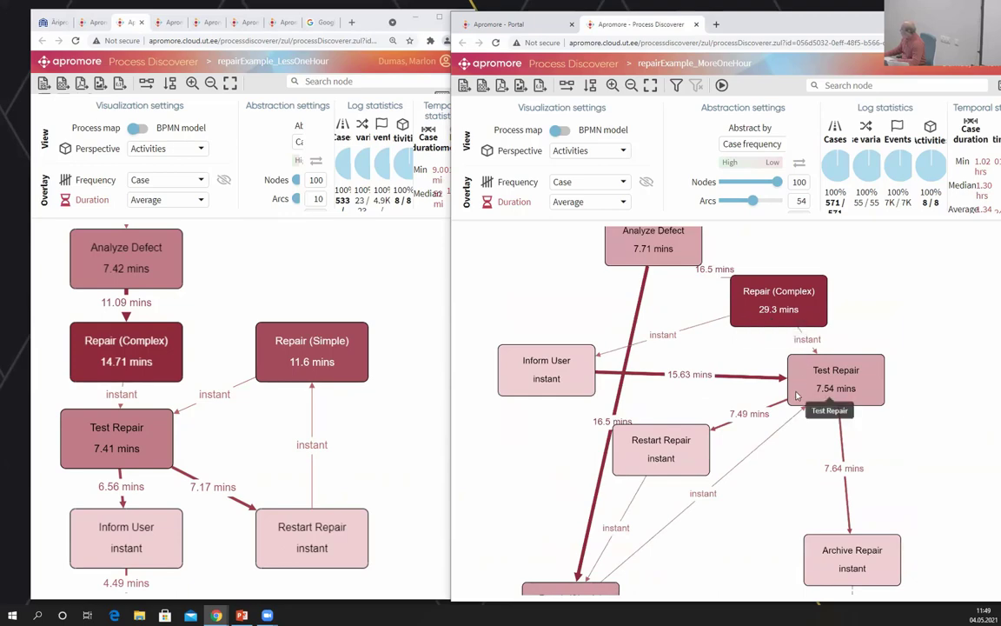
left_click_drag(685, 520, 683, 393)
left_click_drag(845, 254, 845, 278)
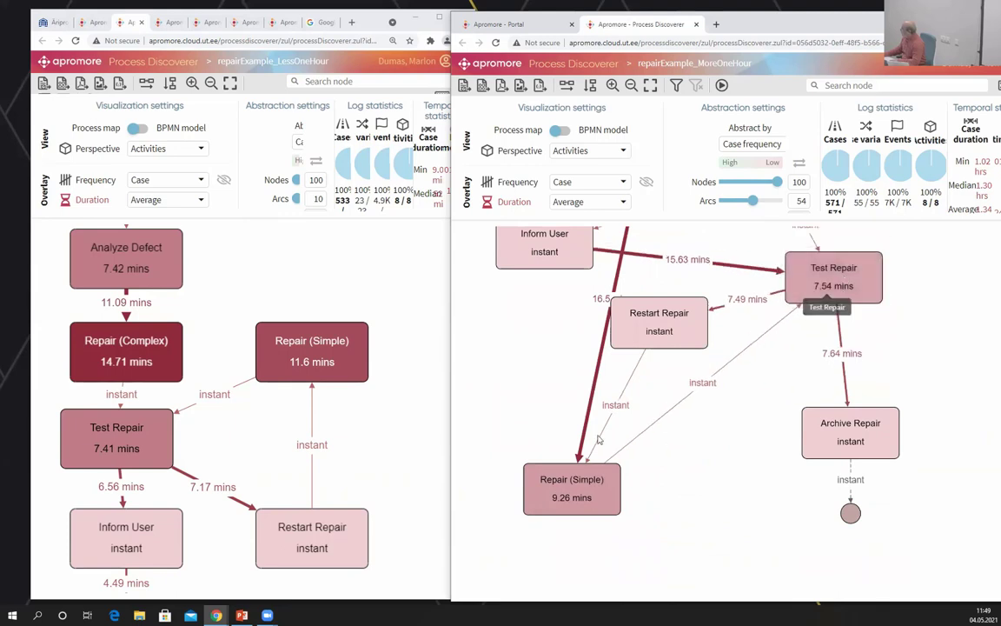
Examine the rework loop and waiting times in the repairExample_LessOneHour map against those of the slower cases.
left_click_drag(319, 430, 342, 316)
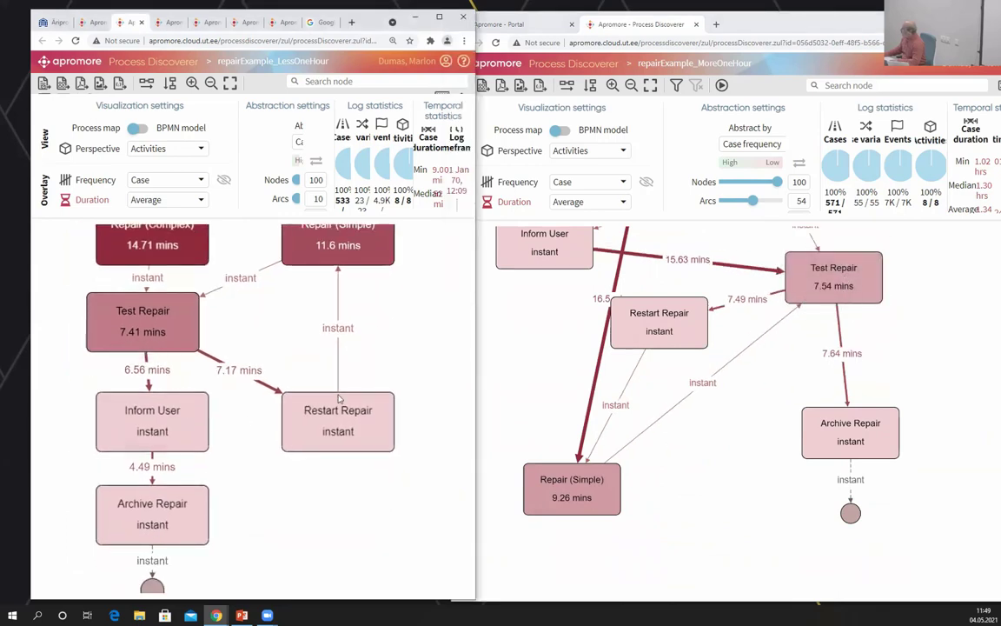
left_click_drag(279, 346, 281, 405)
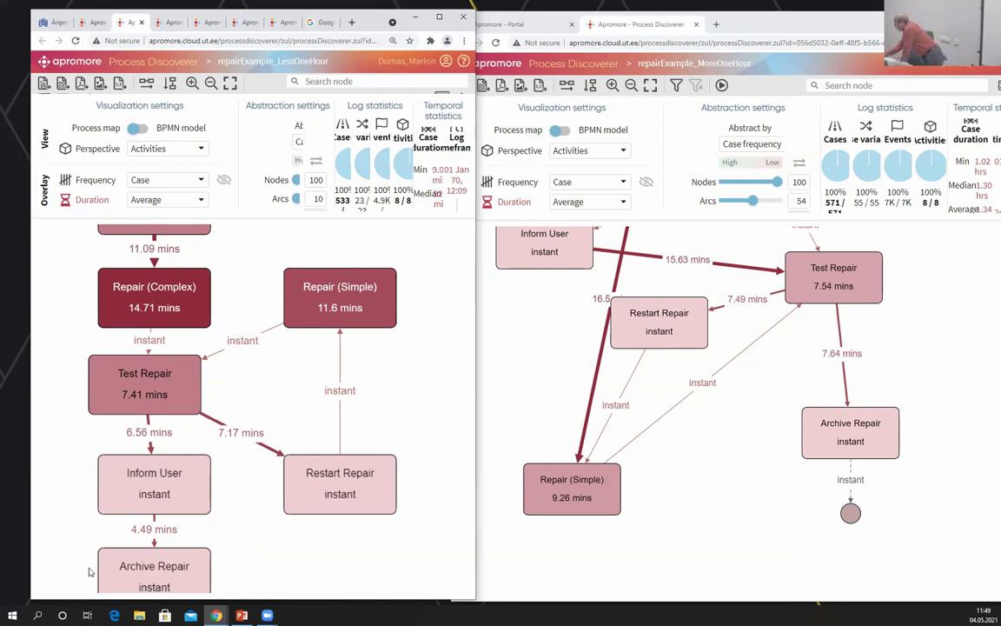
Switch to the PowerPoint lecture and start the slide show from the Variant Analysis Template slide.
key("alt+Tab")
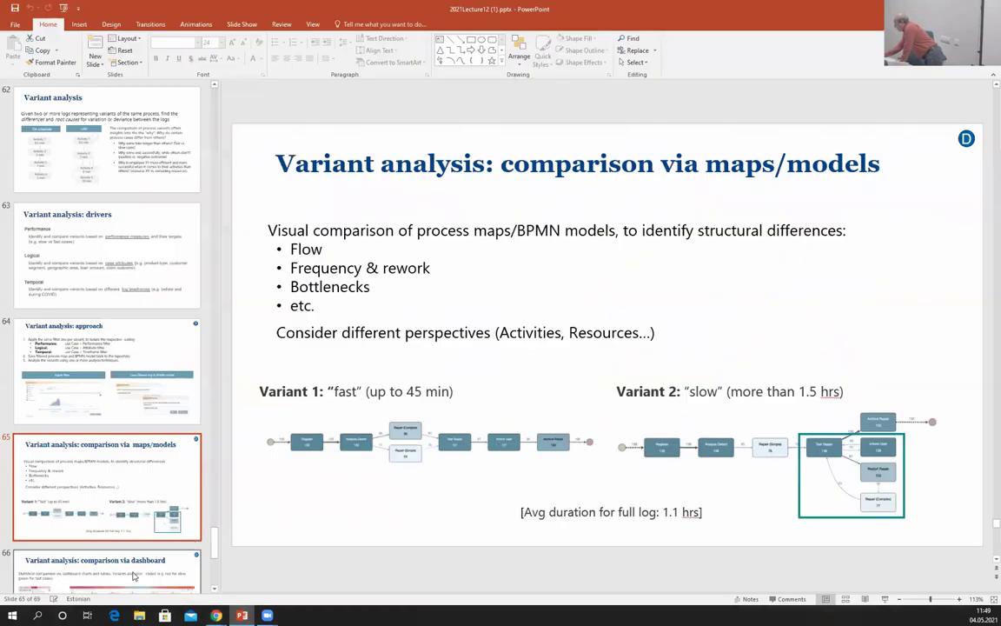
key("Page_Down")
key("Page_Down")
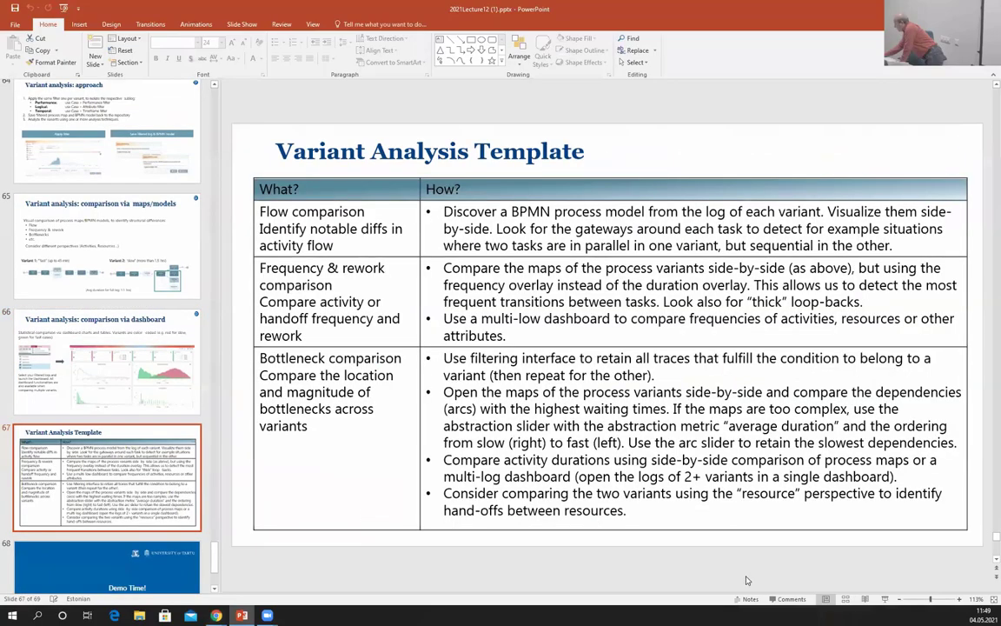
left_click(885, 599)
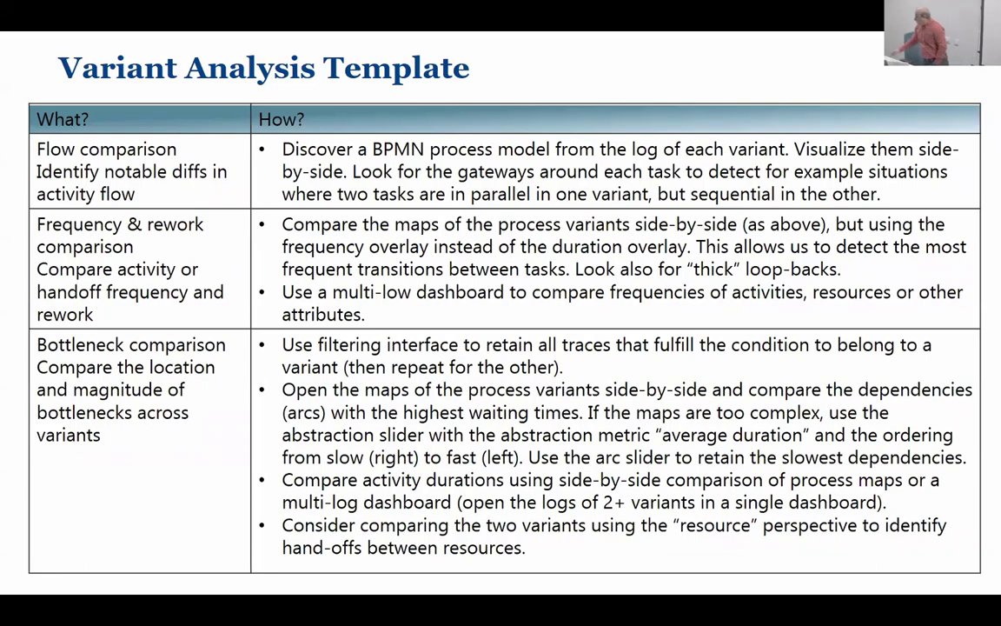
Advance the slide show to the Summary slide and reveal the Automated Process Discovery part of its diagram.
key("Right")
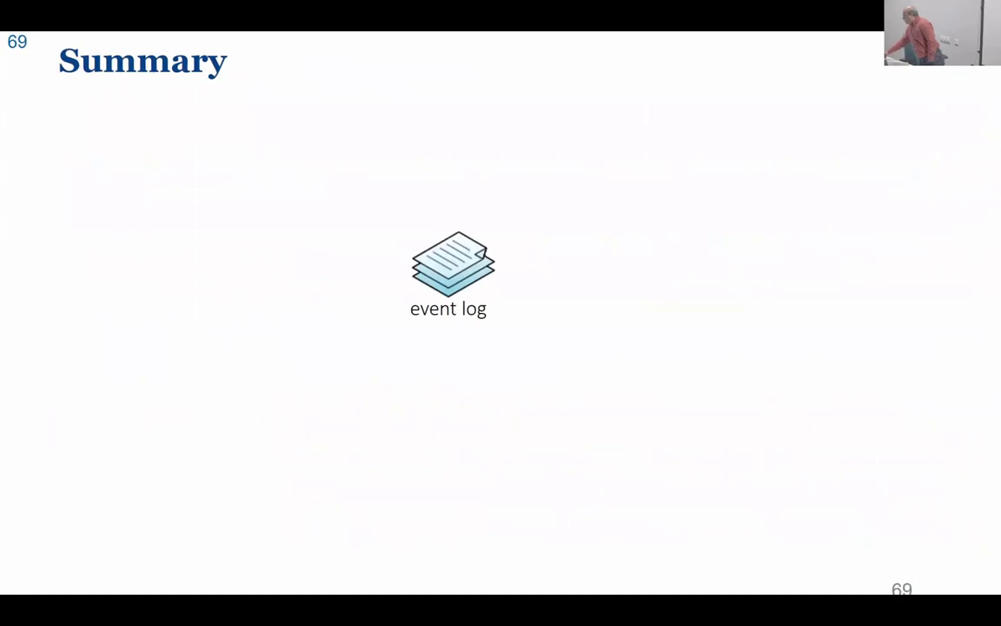
key("Right")
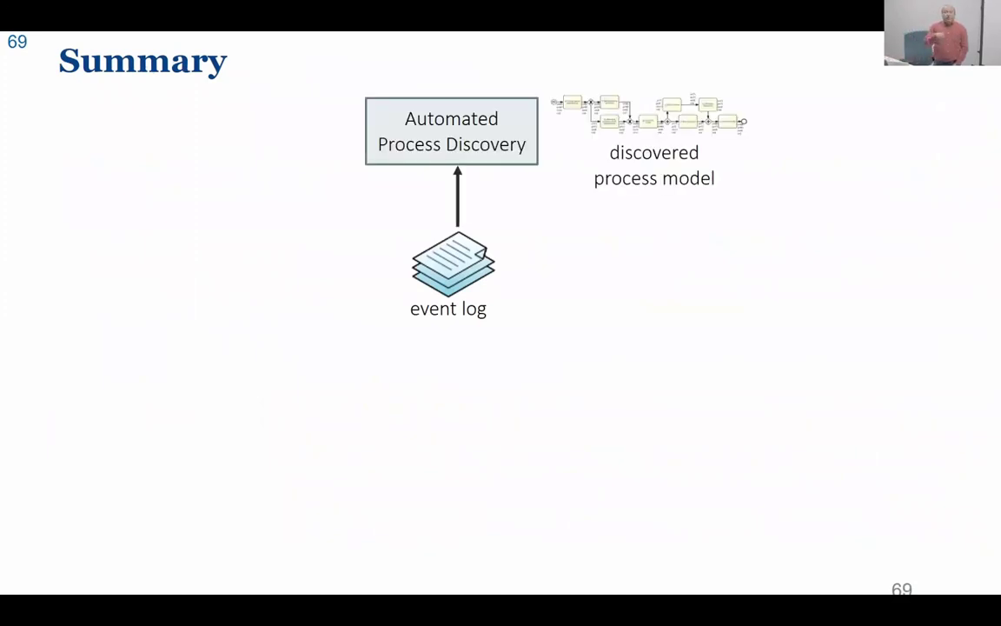